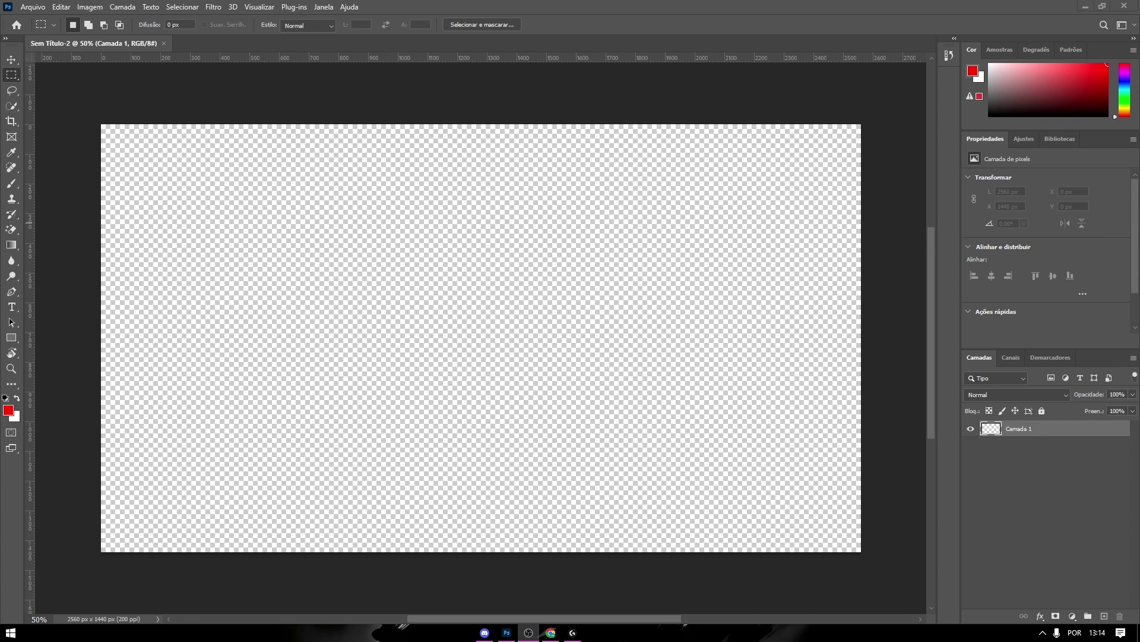
# Step: Check the YouTube channel page in the browser, then return to Photoshop
pyautogui.click(550, 632)
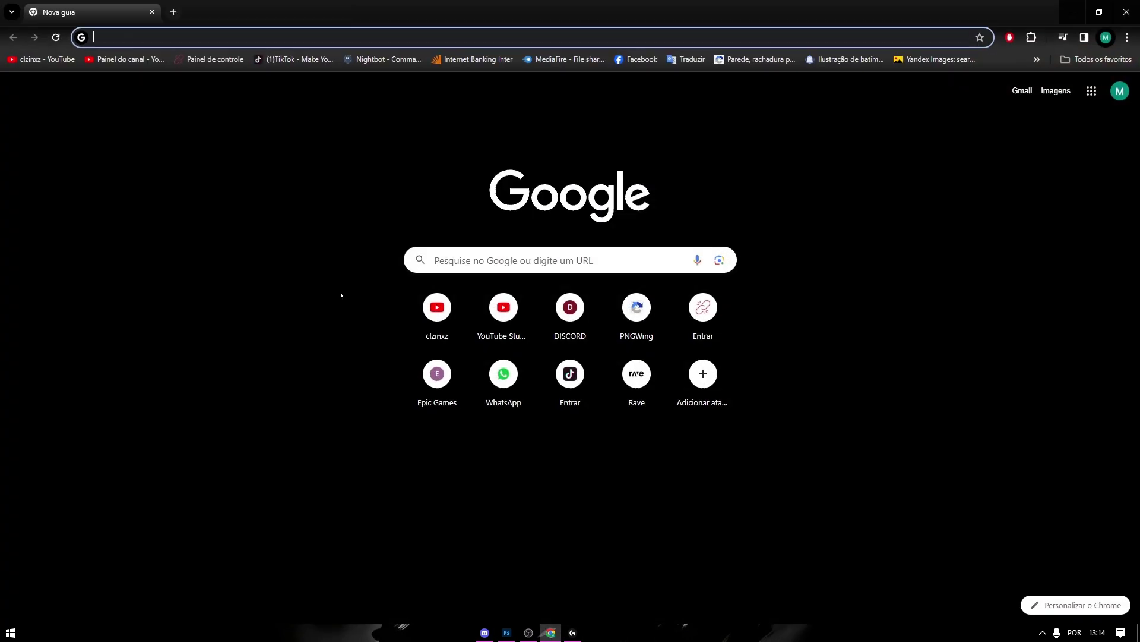
pyautogui.click(173, 12)
pyautogui.click(42, 59)
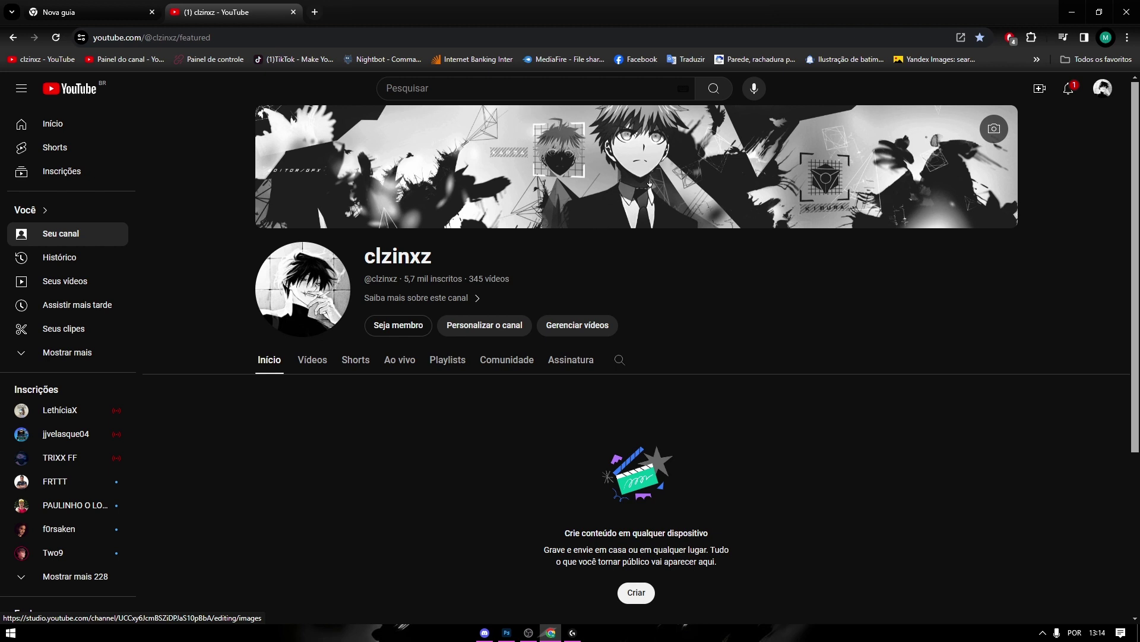
pyautogui.click(293, 12)
pyautogui.click(1099, 12)
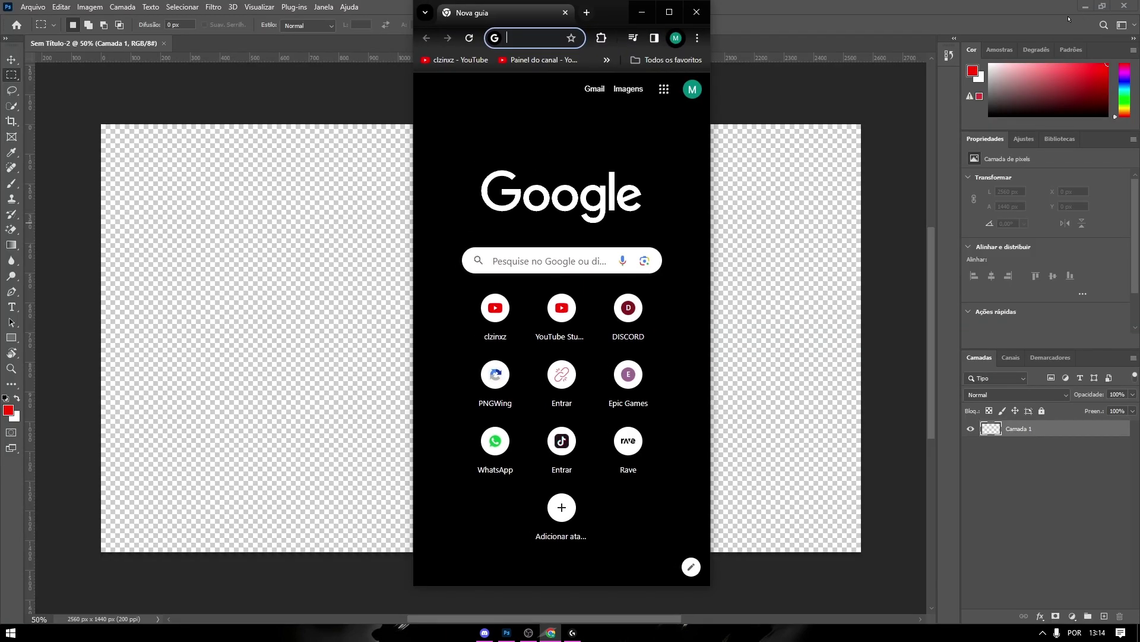
pyautogui.click(670, 12)
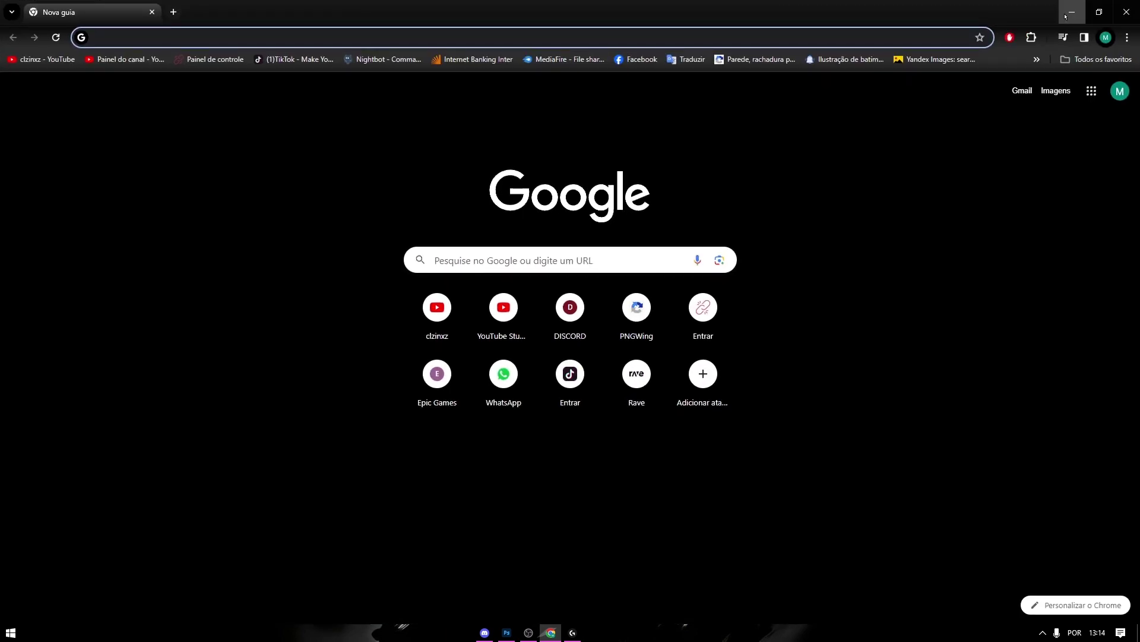
pyautogui.click(1073, 12)
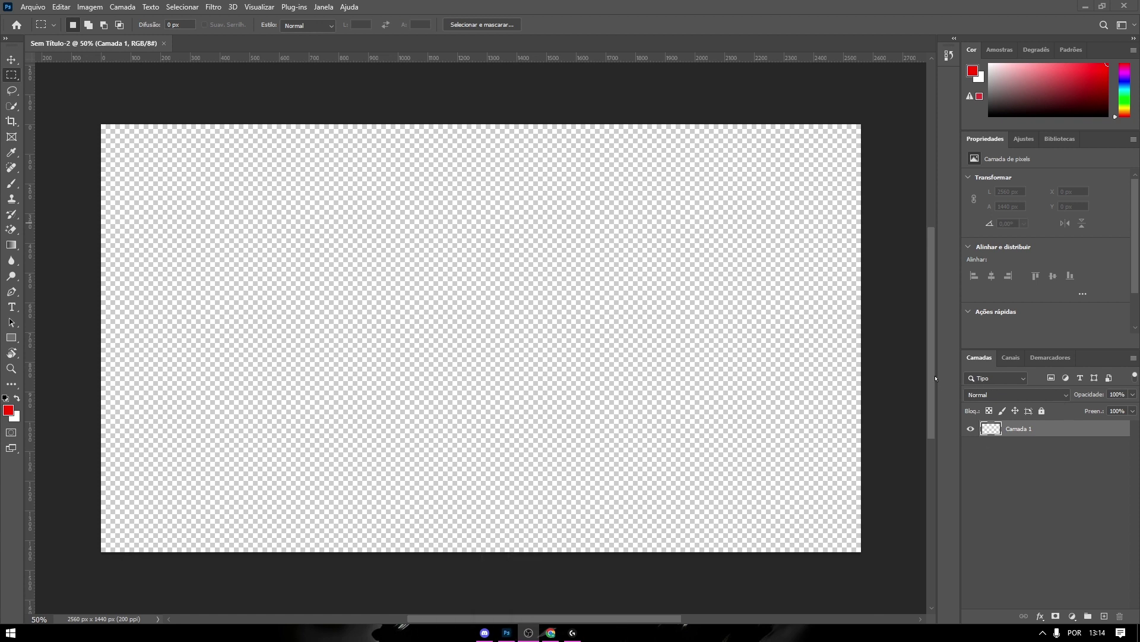
pyautogui.scroll(-1, 934, 368)
pyautogui.scroll(1, 932, 361)
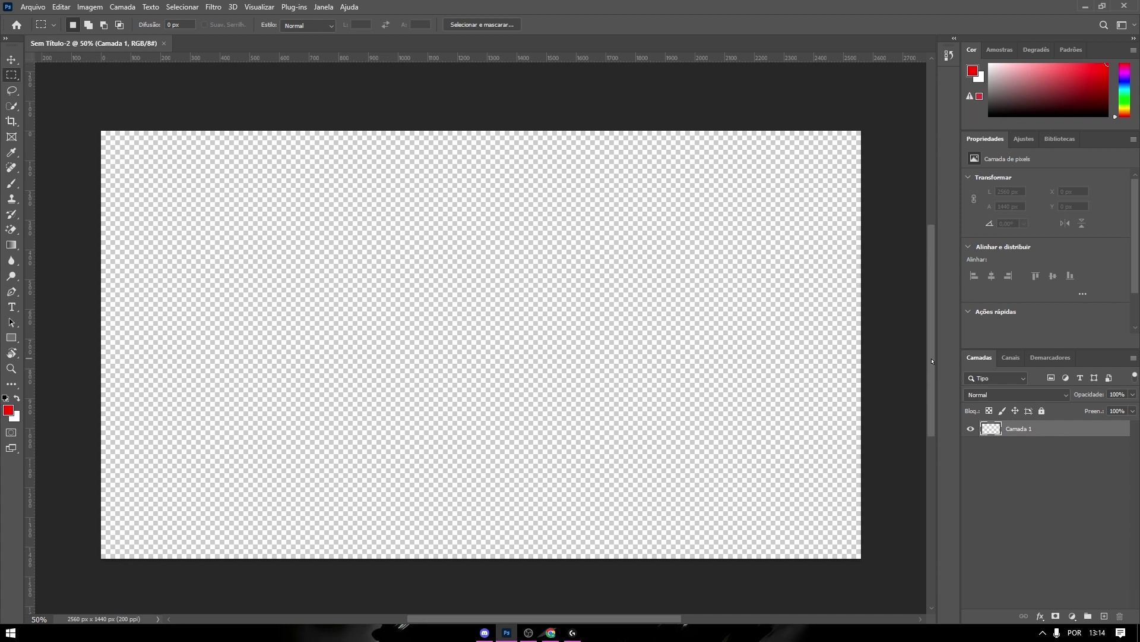
pyautogui.scroll(-1, 934, 360)
pyautogui.scroll(1, 935, 358)
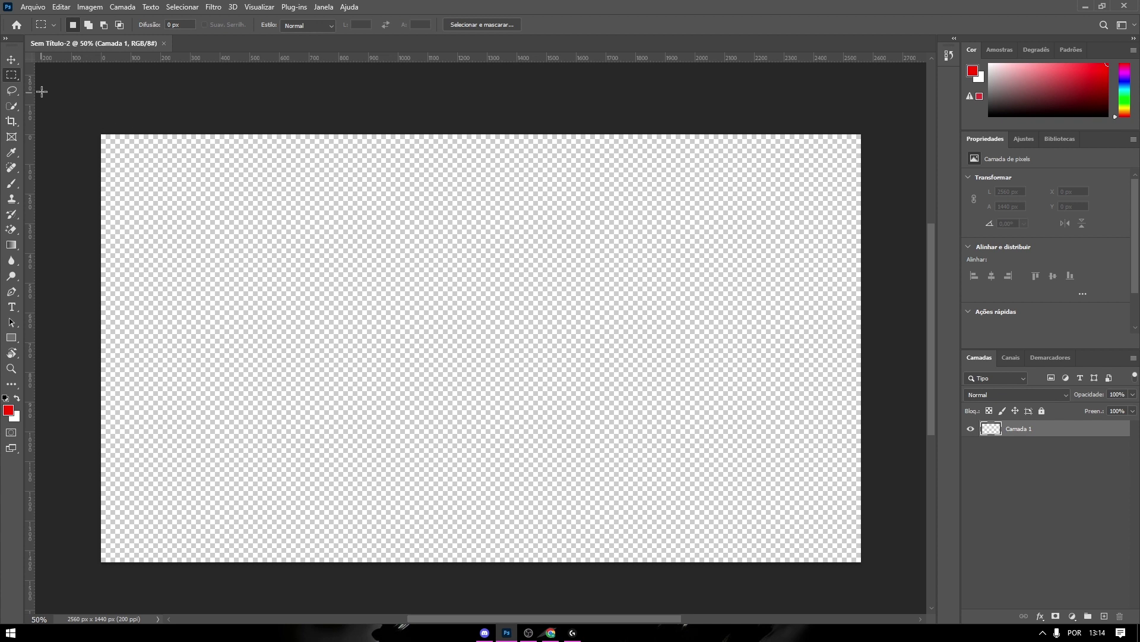
# Step: From the Home screen, create a new document from the 2560x1440 preset at 300 resolution
pyautogui.click(34, 7)
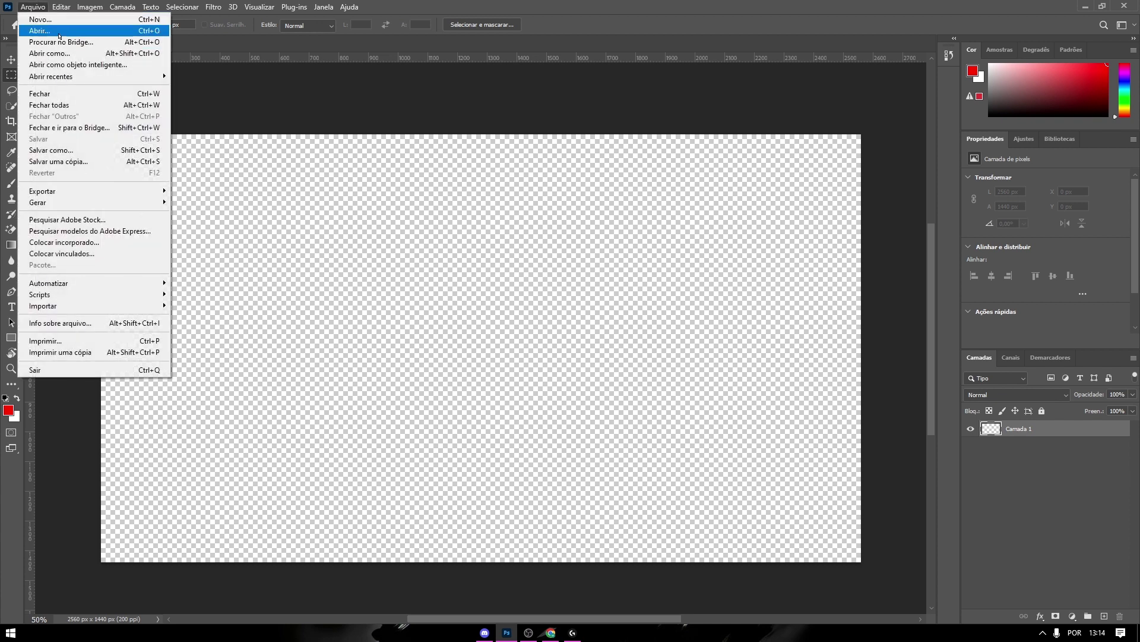
pyautogui.press('Escape')
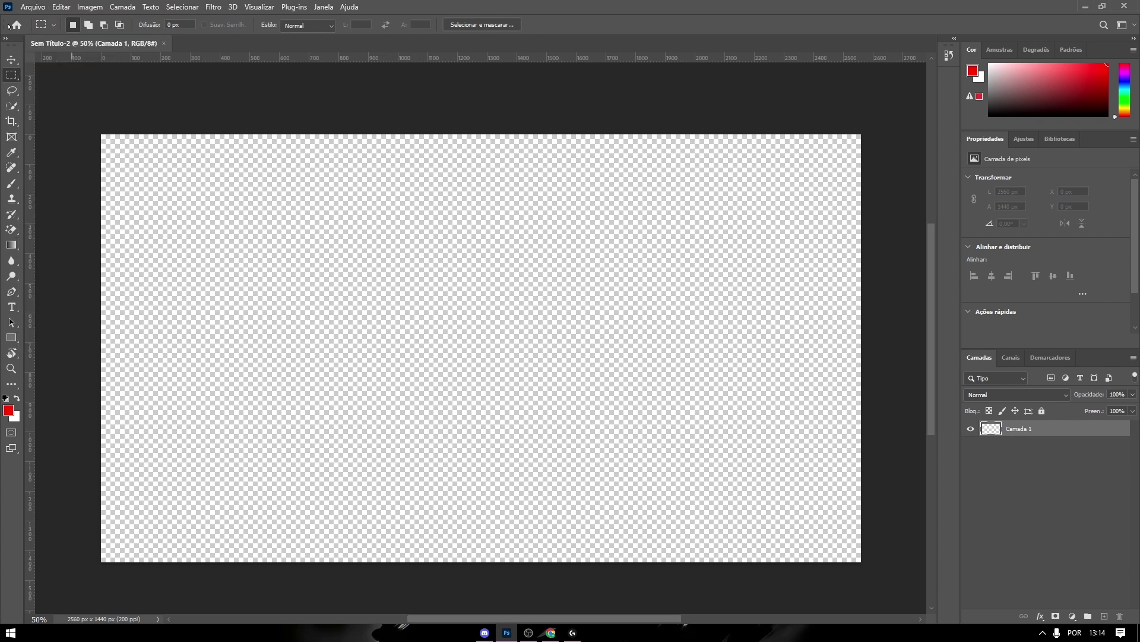
pyautogui.click(17, 24)
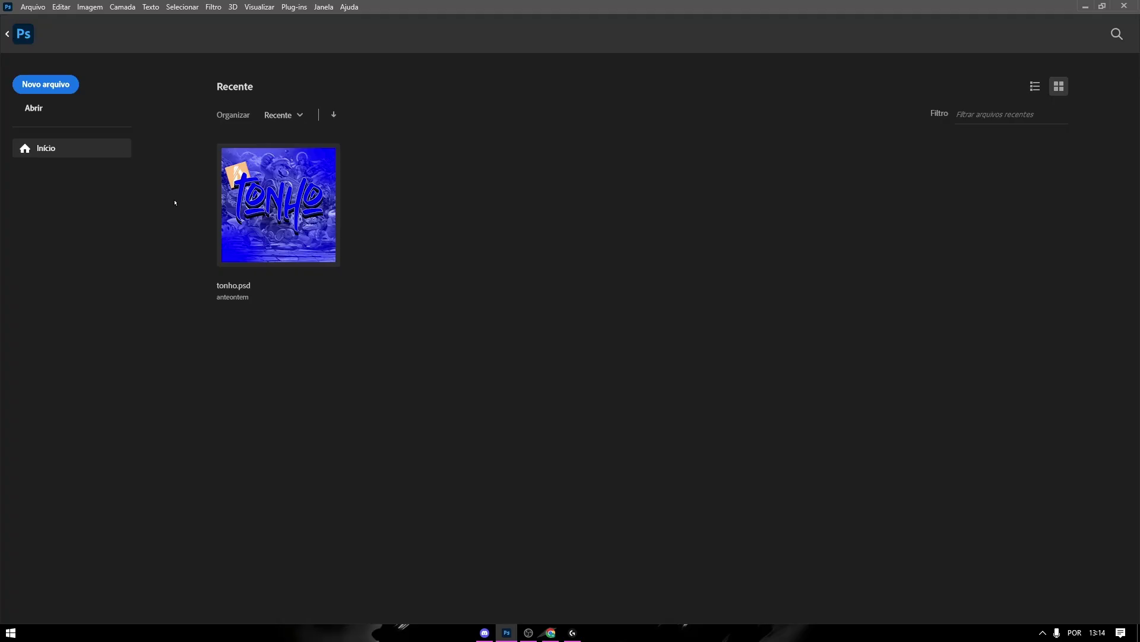
pyautogui.click(55, 85)
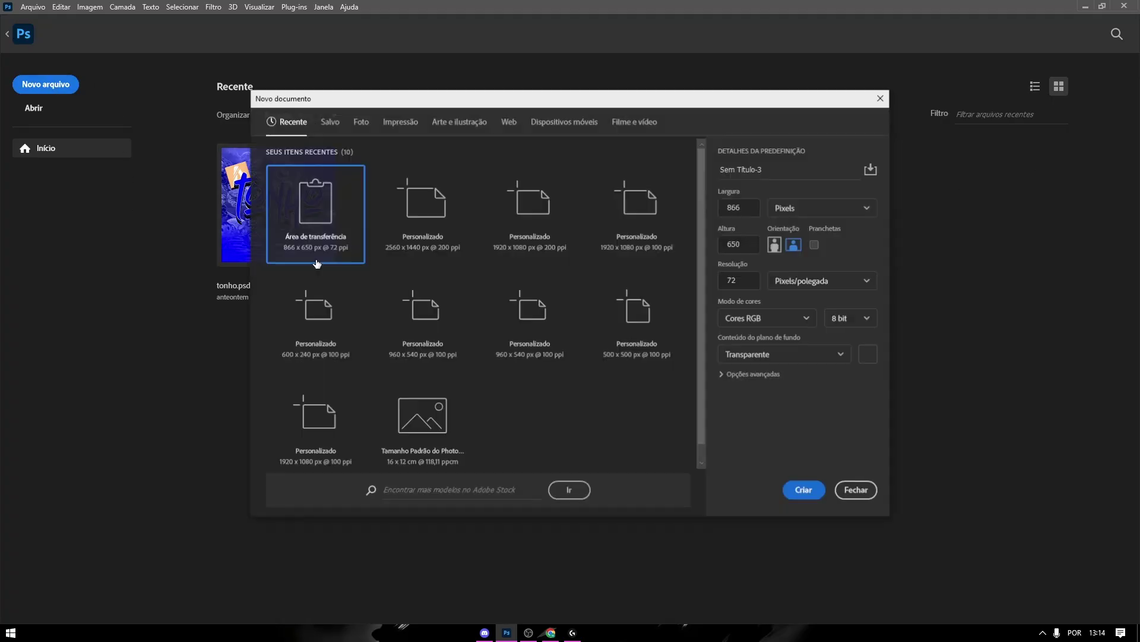
pyautogui.click(436, 223)
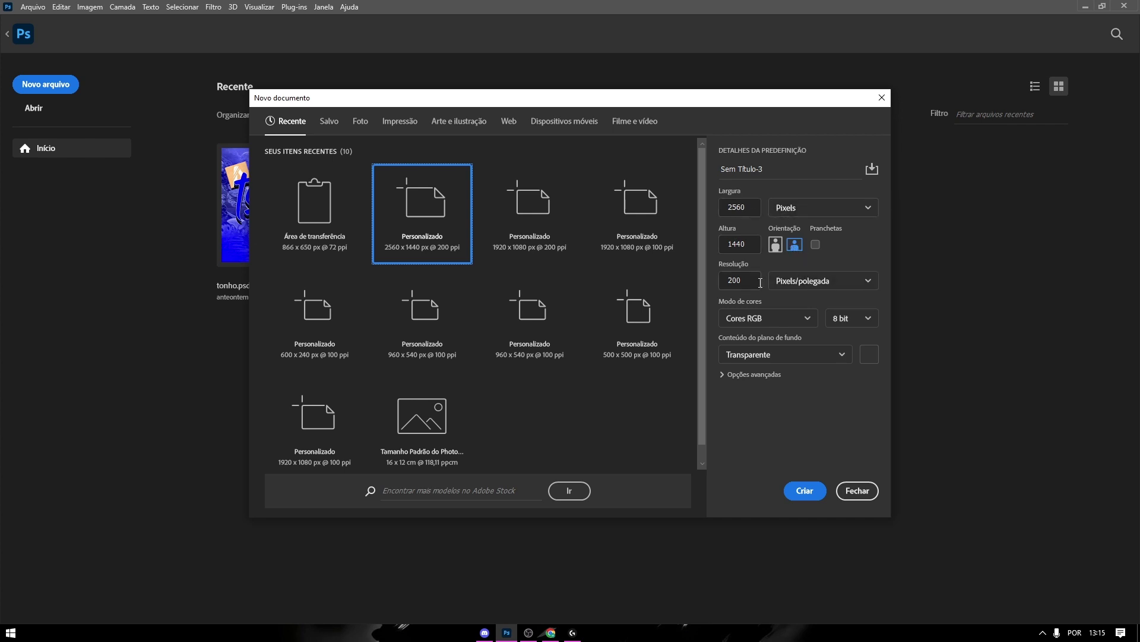
pyautogui.click(729, 281)
pyautogui.write('300')
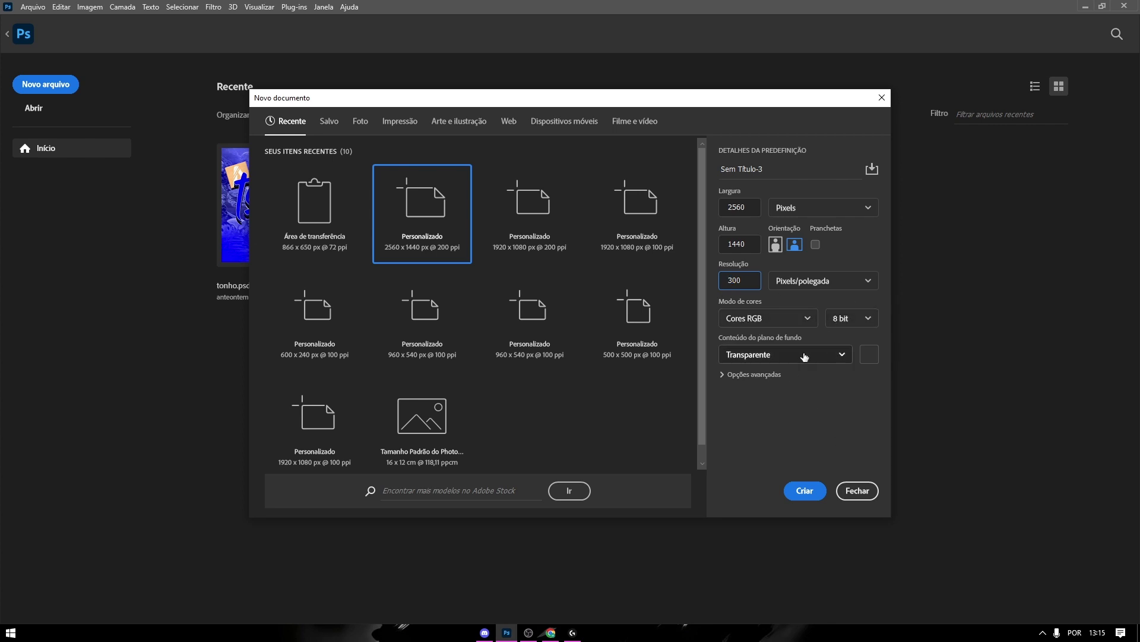
pyautogui.click(806, 492)
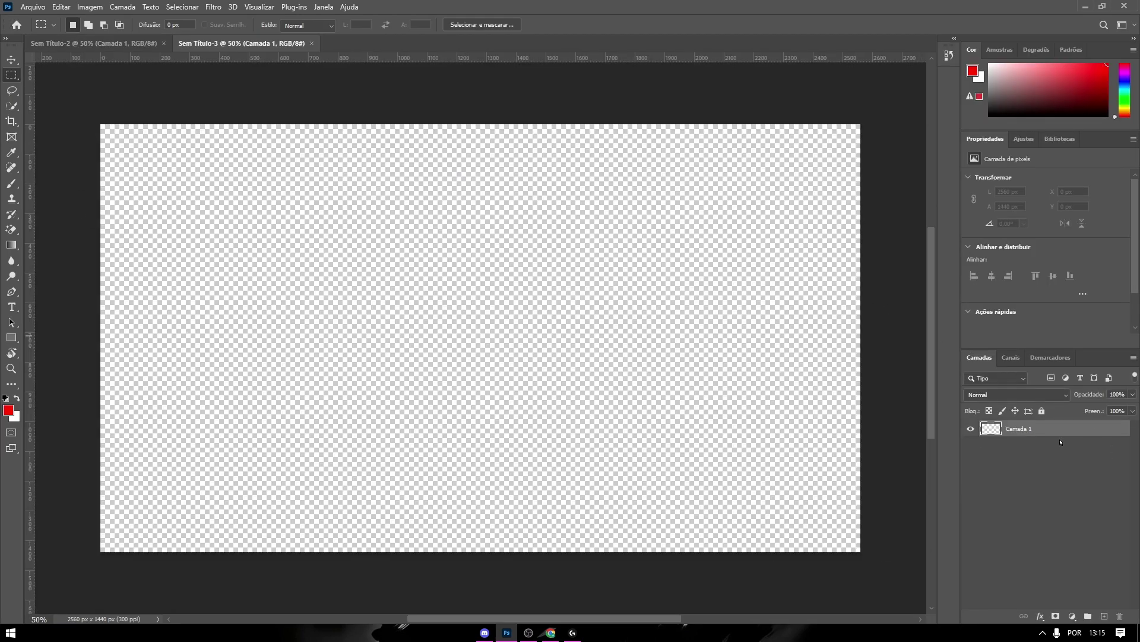
# Step: Add an empty layer, then search Google for 'template youtube'
pyautogui.click(1104, 616)
pyautogui.click(551, 632)
pyautogui.write('template')
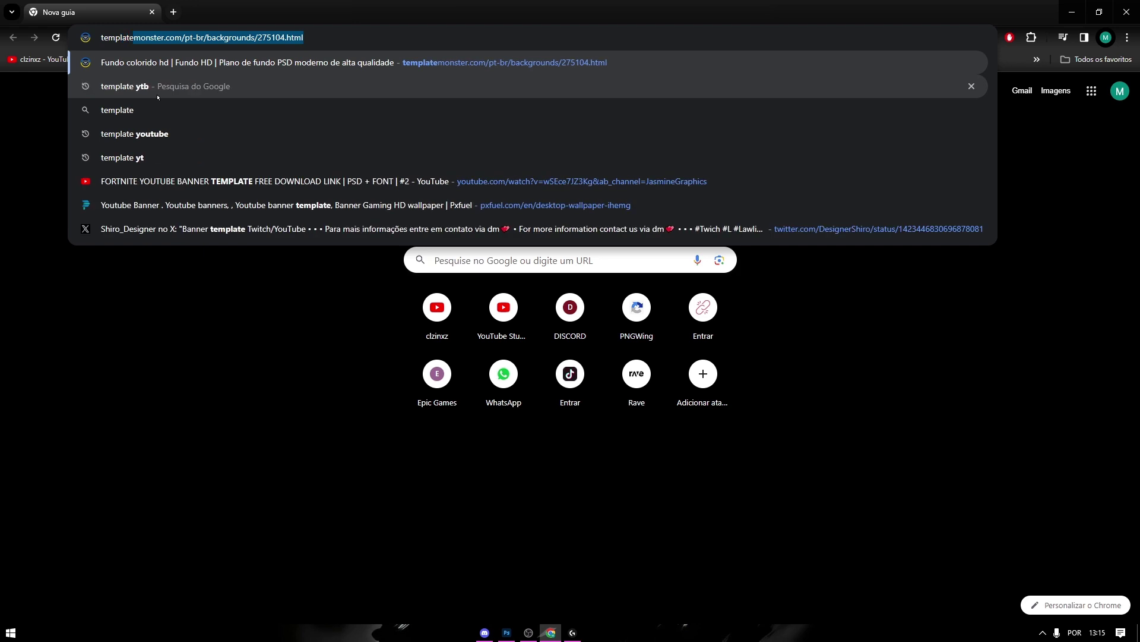
pyautogui.write(' youtube')
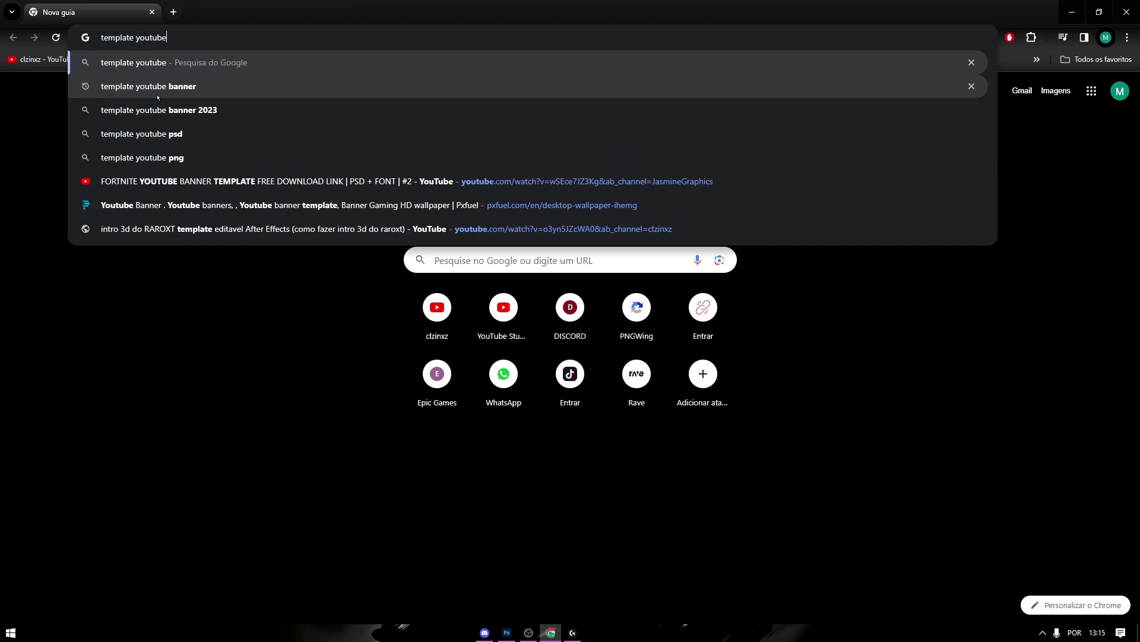
pyautogui.press('Return')
# Step: Copy the first YouTube banner template image from the results
pyautogui.click(196, 280)
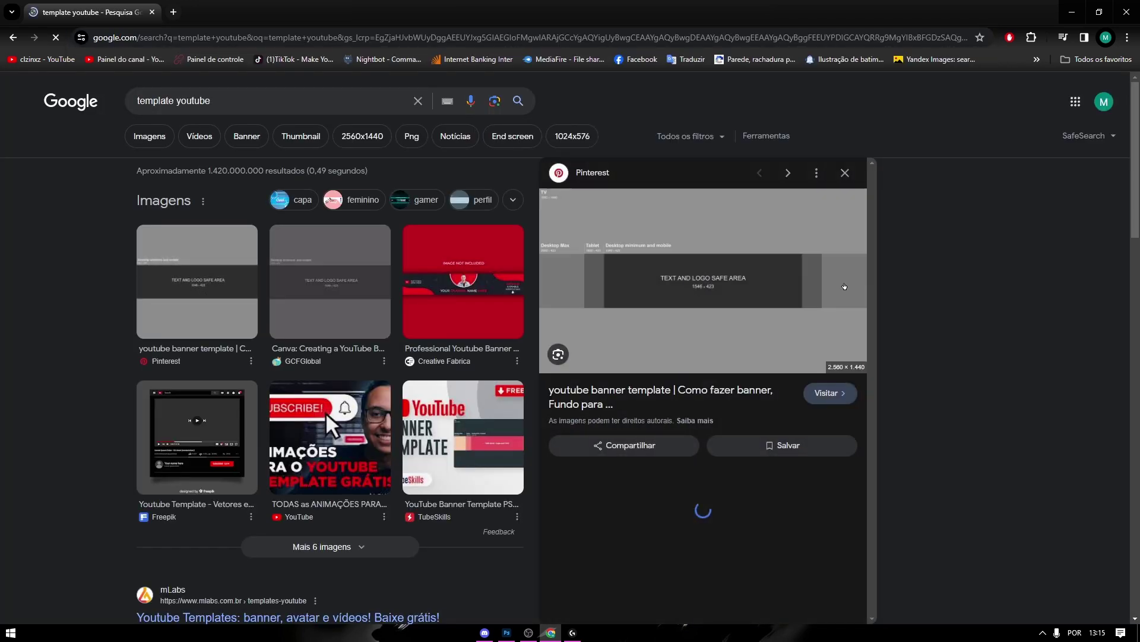
pyautogui.rightClick(766, 294)
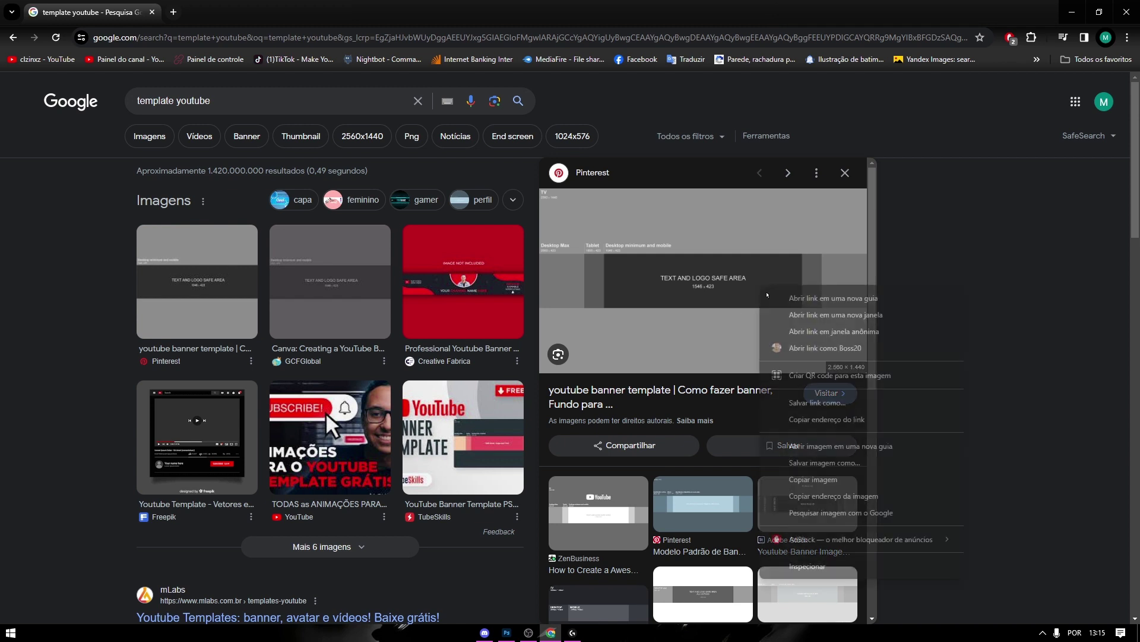
pyautogui.click(813, 479)
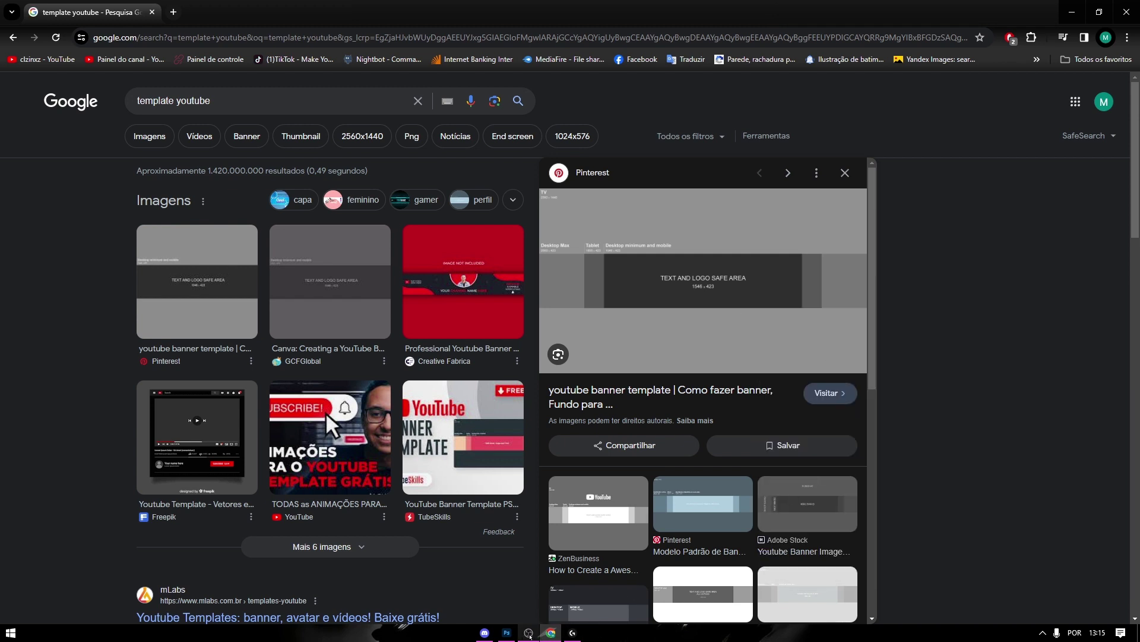
pyautogui.click(507, 633)
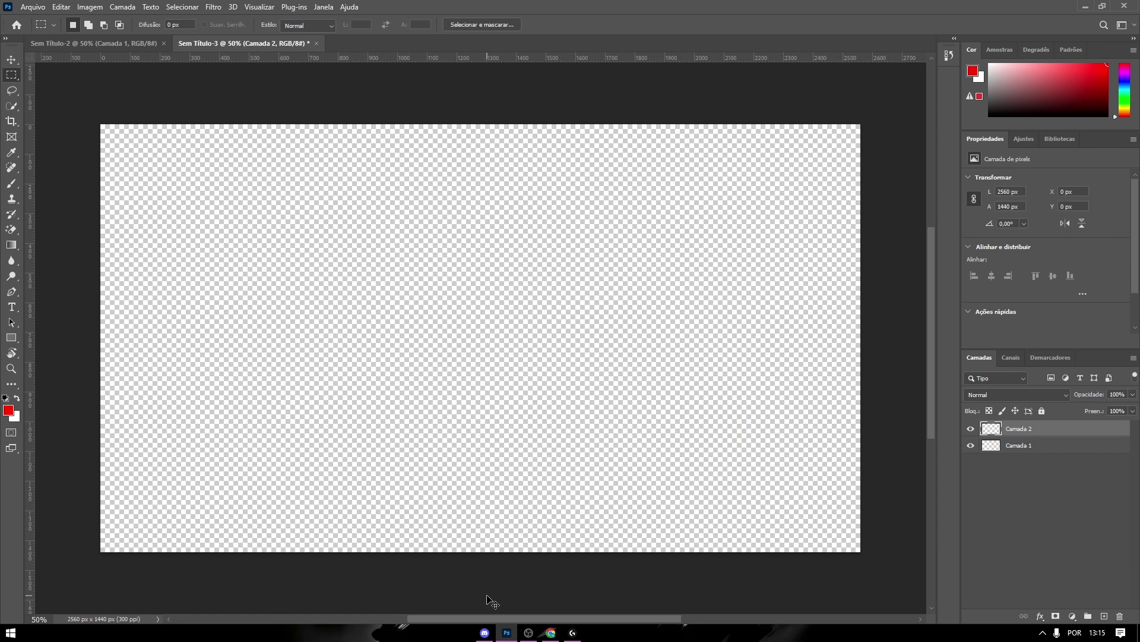
# Step: Paste the copied banner template onto Camada 2 with Ctrl+V
pyautogui.hotkey('ctrl', 'v')
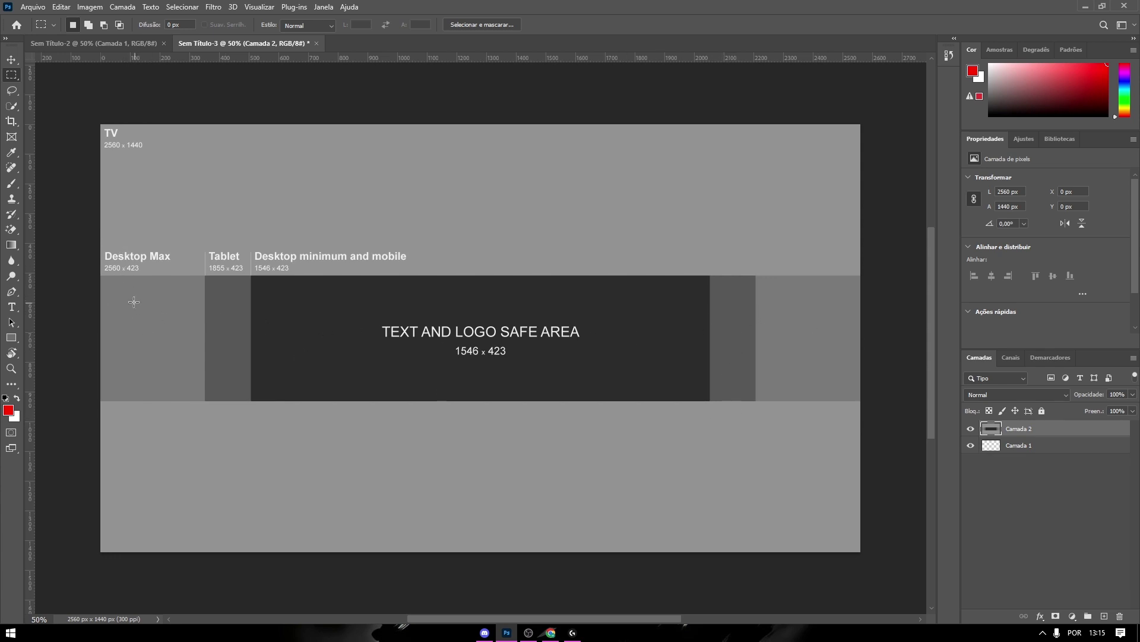
pyautogui.click(560, 638)
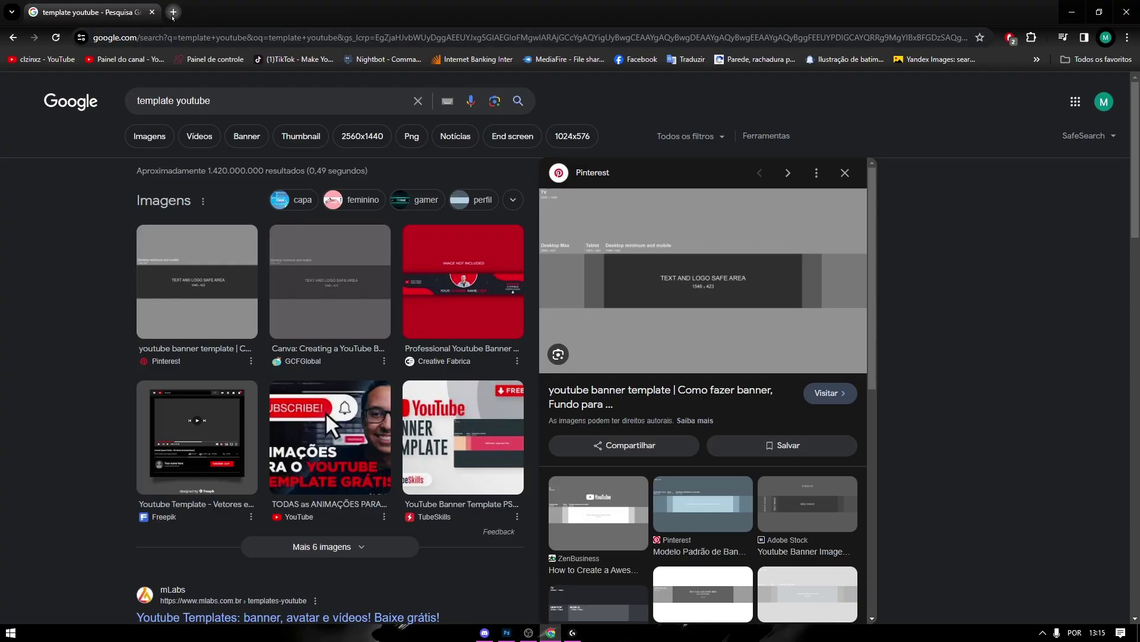
# Step: Open the YouTube channel bookmark in a new Chrome tab, then return to Photoshop
pyautogui.hotkey('ctrl', 't')
pyautogui.click(42, 59)
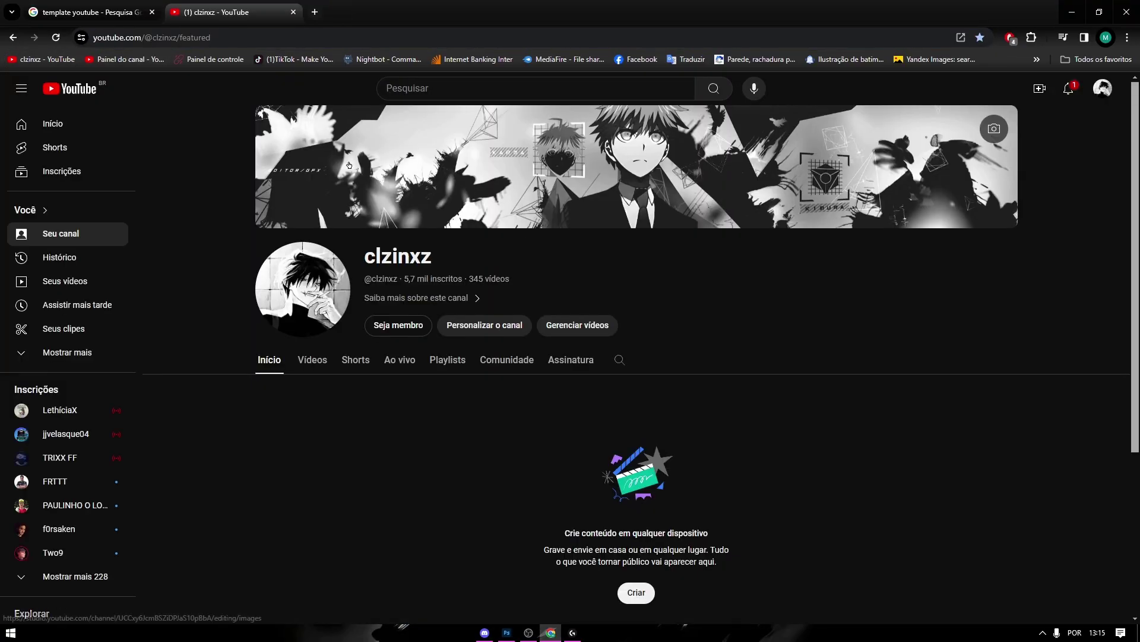
pyautogui.click(89, 12)
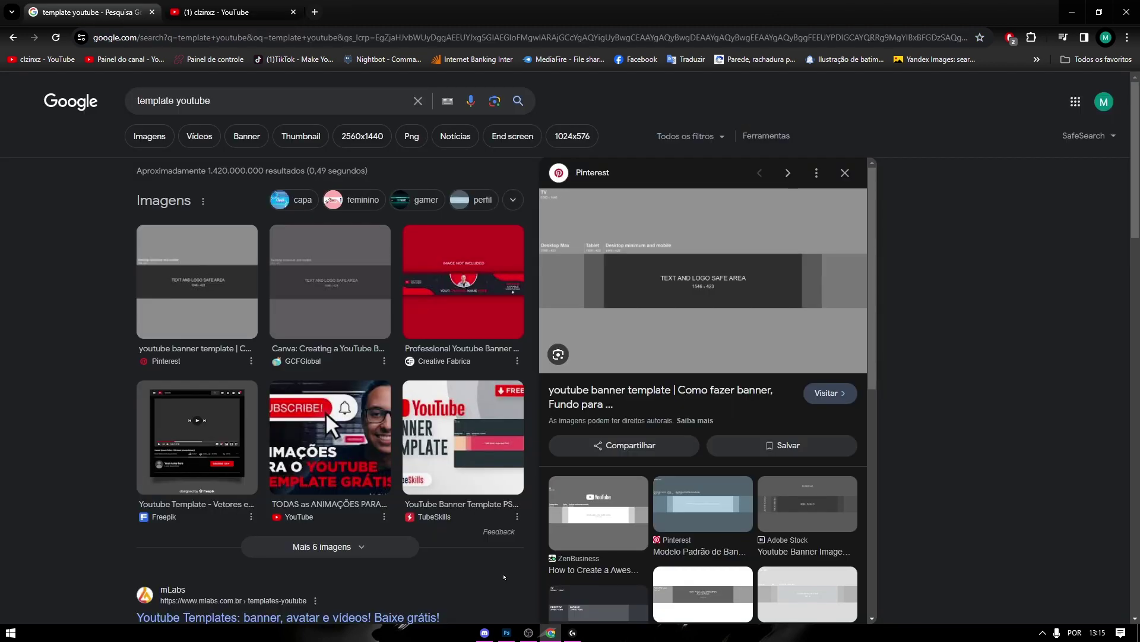
pyautogui.click(507, 633)
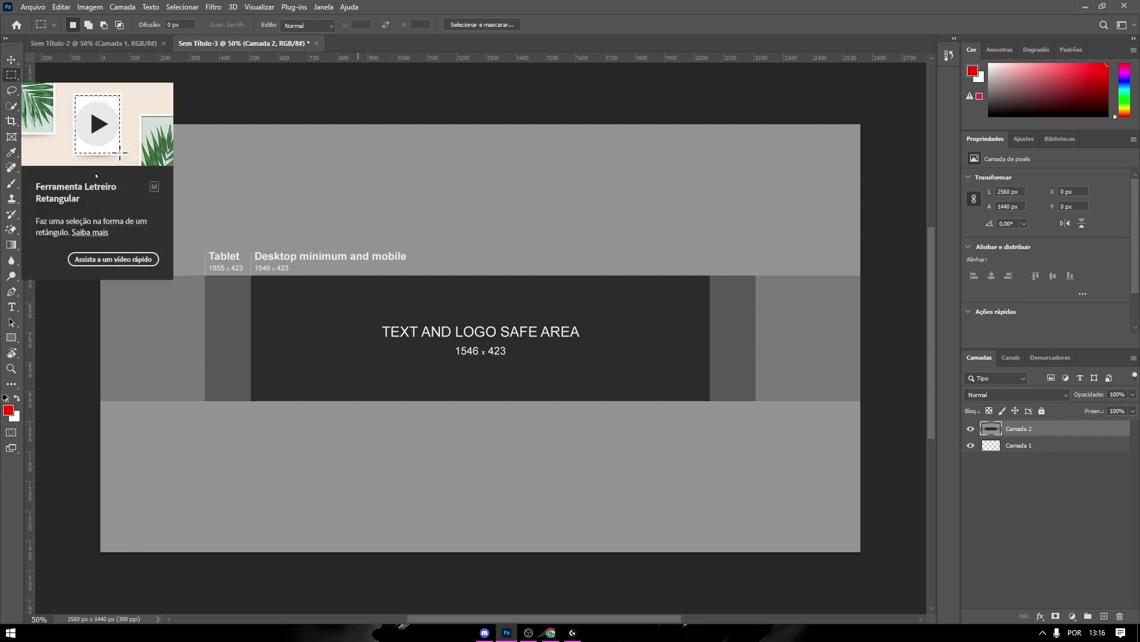
# Step: Select the full-width middle band of the template and copy it to new layer Camada 3
pyautogui.moveTo(100, 274); pyautogui.dragTo(199, 405)
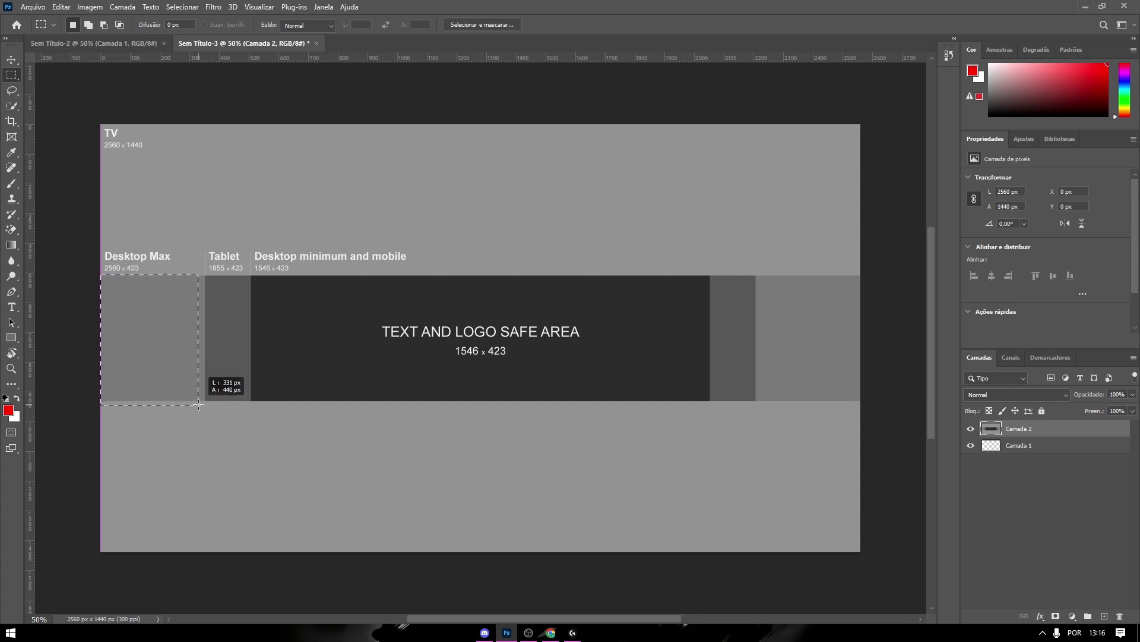
pyautogui.moveTo(199, 405); pyautogui.dragTo(861, 402)
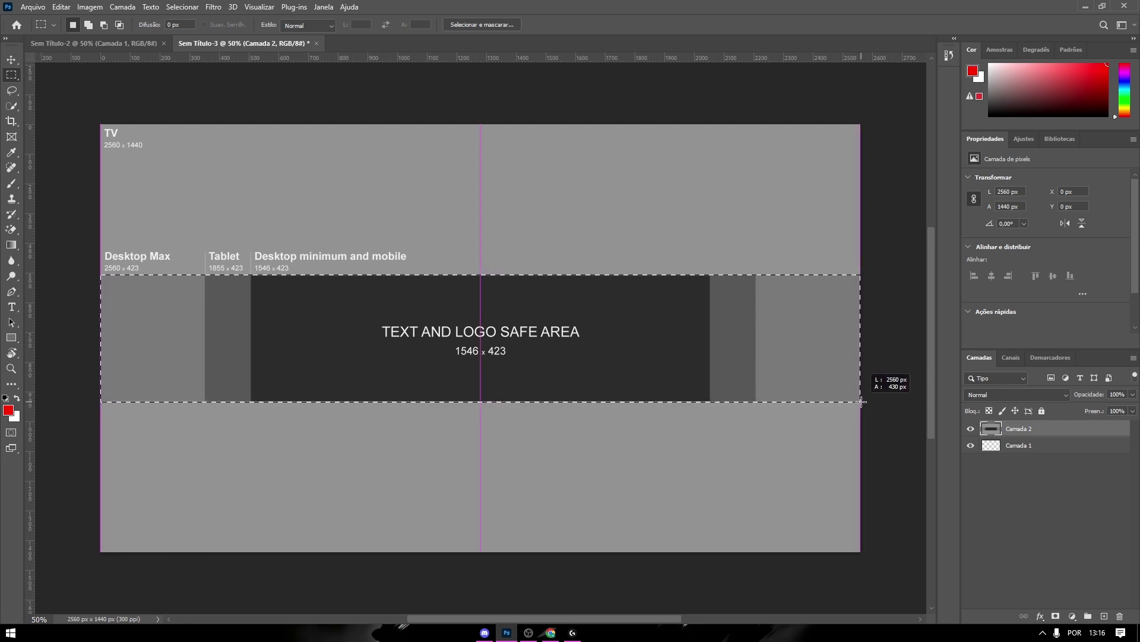
pyautogui.moveTo(861, 402); pyautogui.dragTo(862, 402)
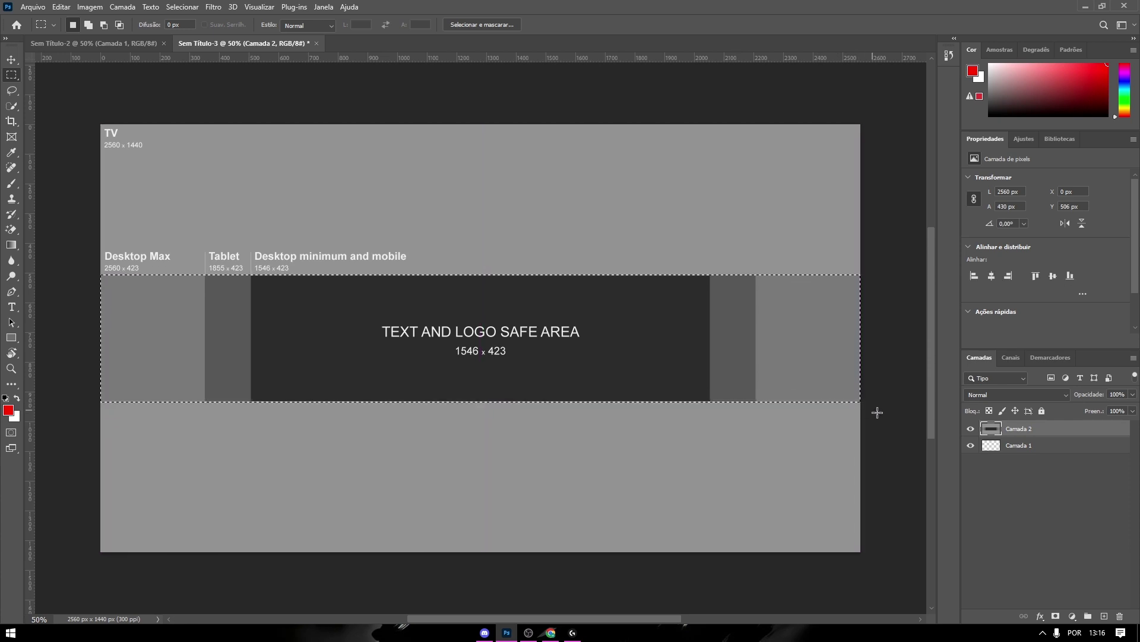
pyautogui.hotkey('ctrl', 'j')
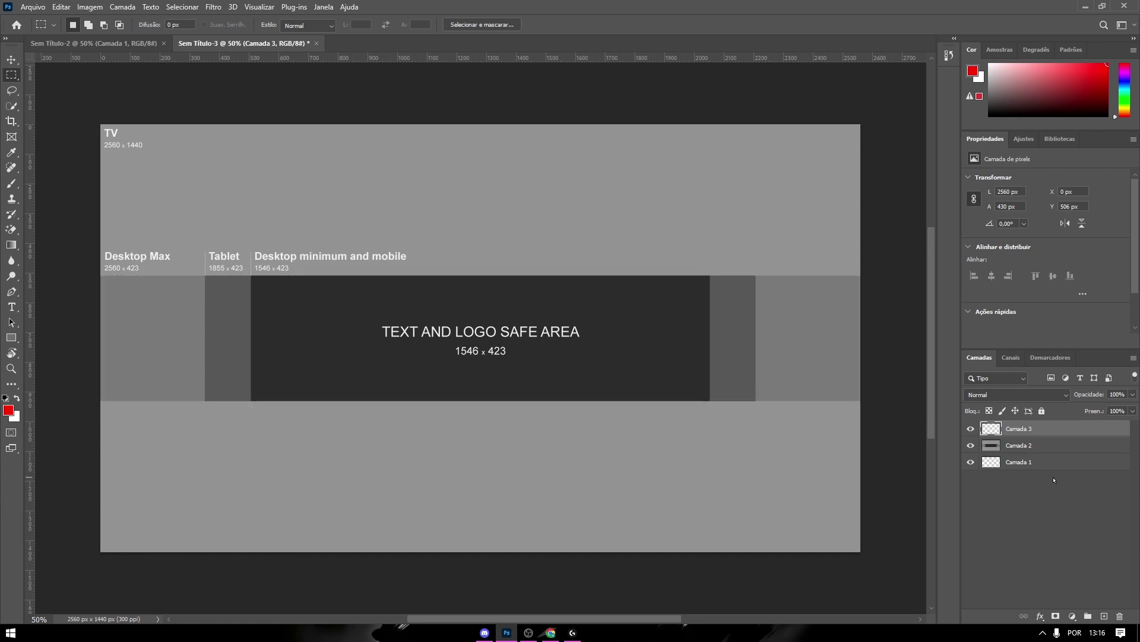
# Step: Hide the grey template layer Camada 2 and pick the Move tool
pyautogui.click(971, 445)
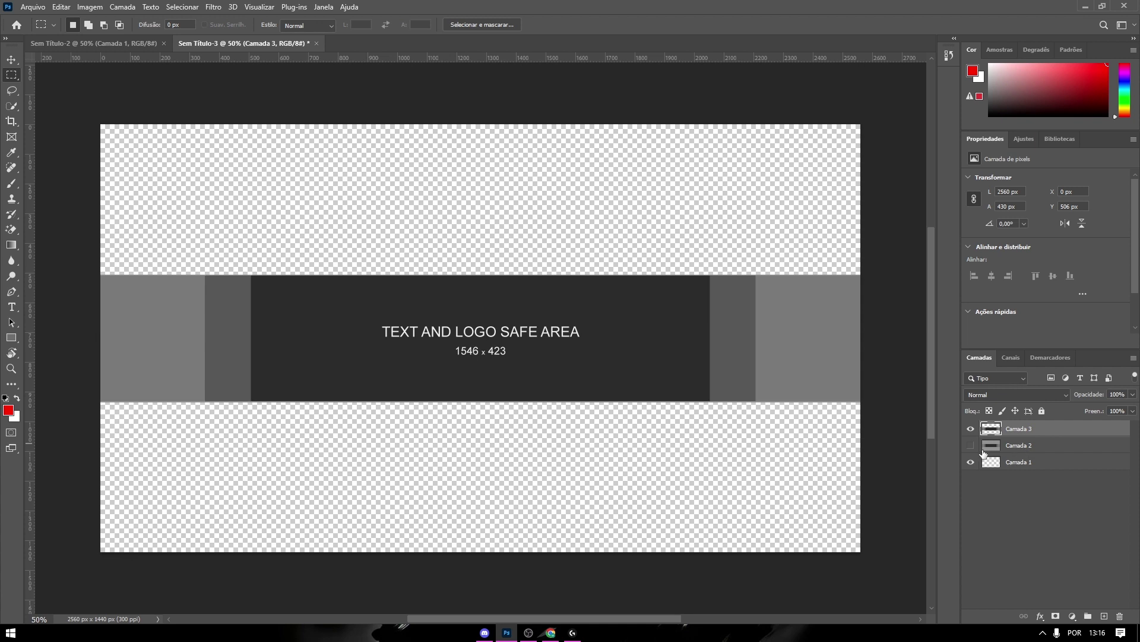
pyautogui.doubleClick(971, 446)
pyautogui.click(11, 60)
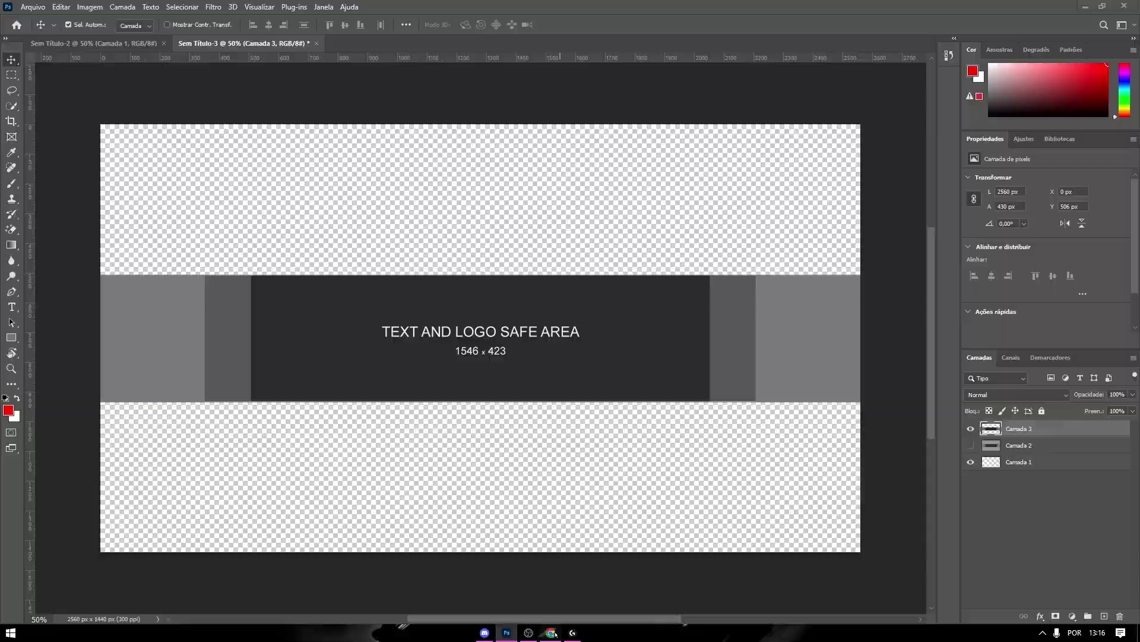
pyautogui.click(551, 632)
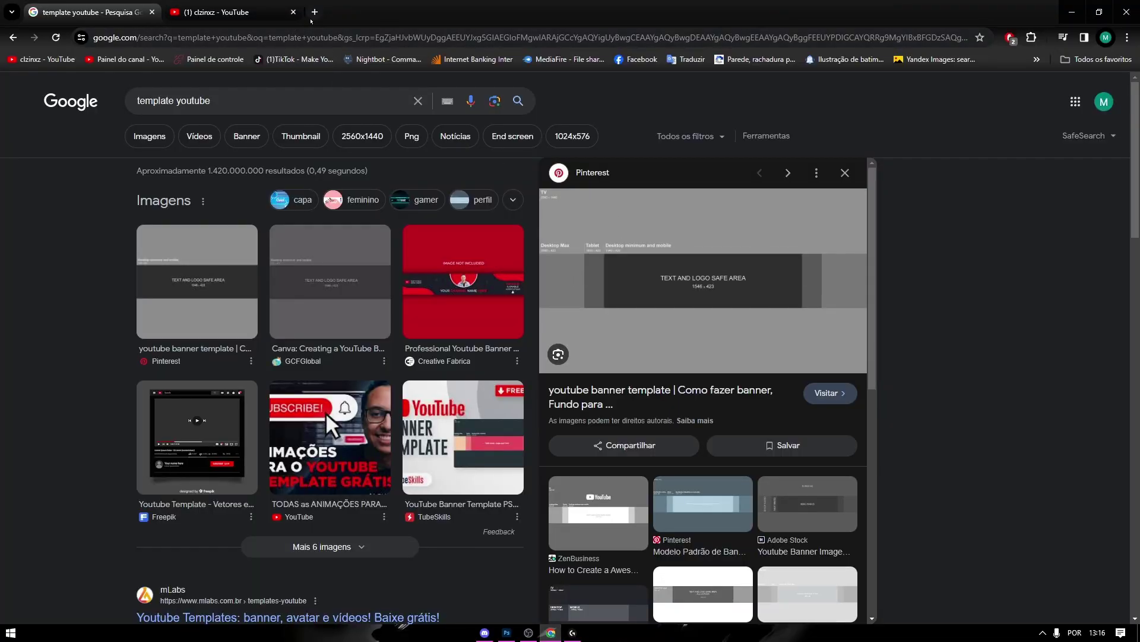
# Step: Search Google for 'free fire' in a new tab, then glance back at the banner
pyautogui.click(315, 12)
pyautogui.write('free fire')
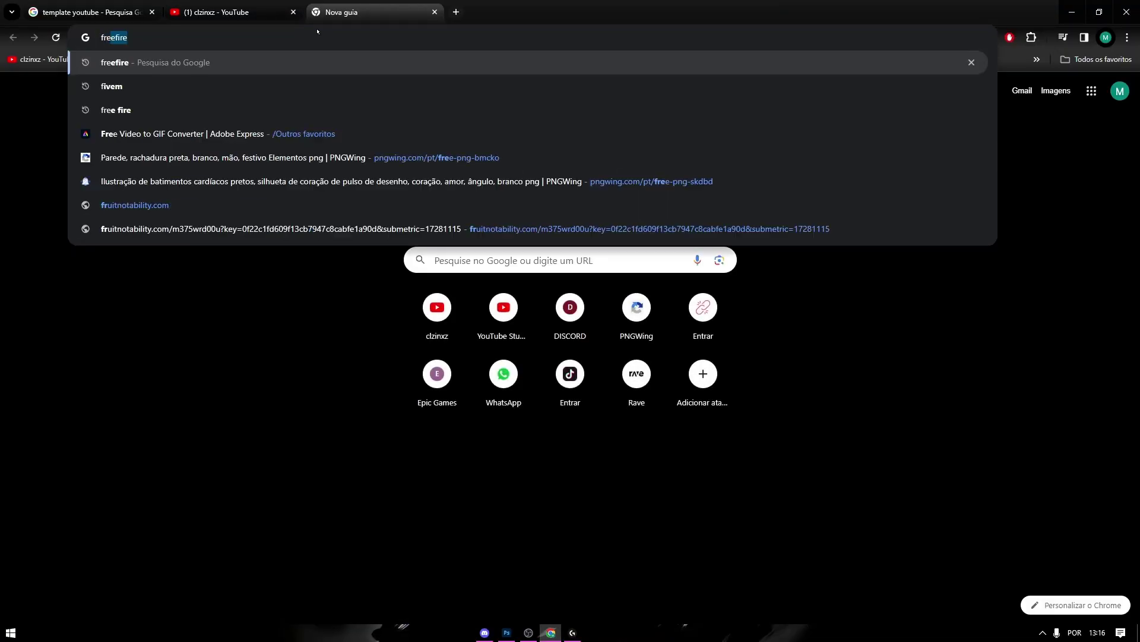
pyautogui.press('Return')
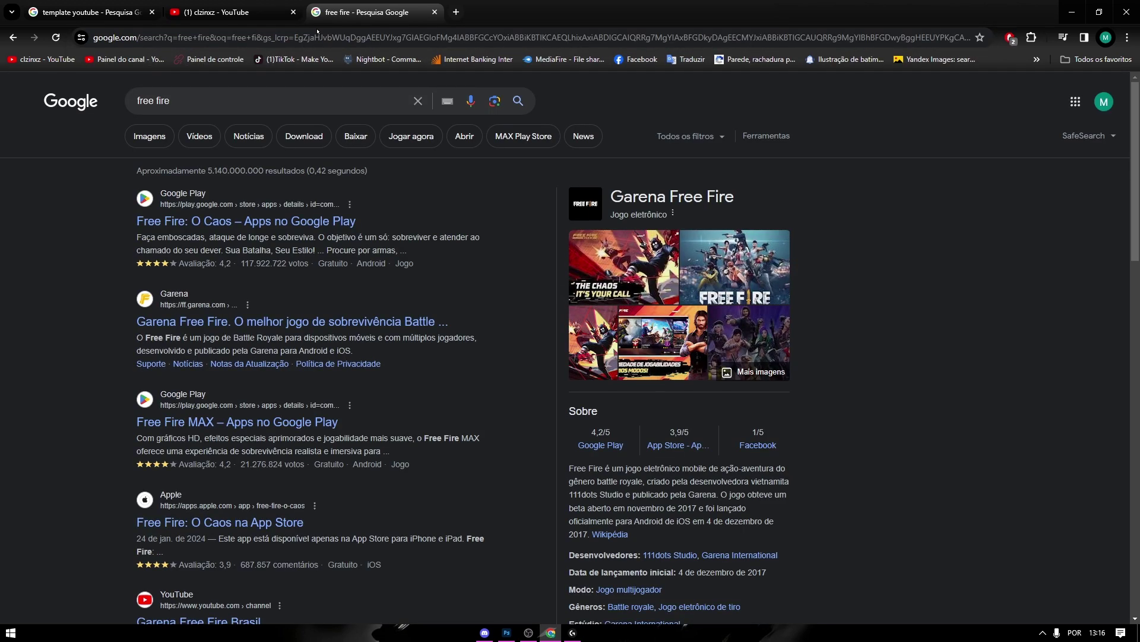
pyautogui.click(506, 634)
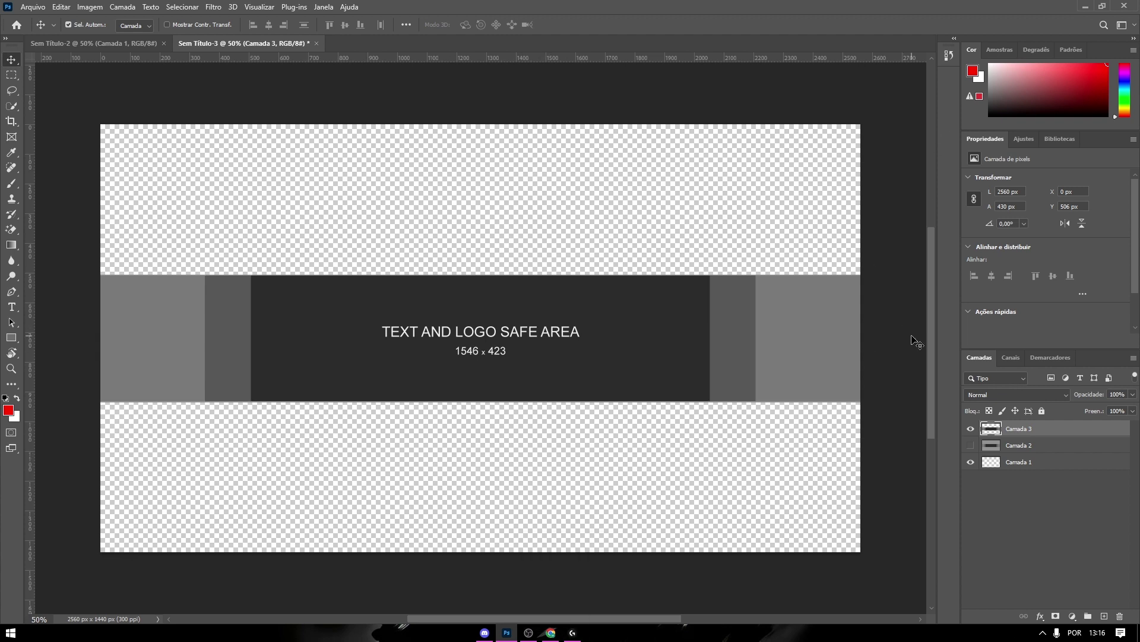
pyautogui.scroll(1, 929, 354)
pyautogui.scroll(-1, 929, 352)
pyautogui.scroll(1, 931, 348)
# Step: Open the Images results for 'free fire' and scroll through them
pyautogui.click(551, 632)
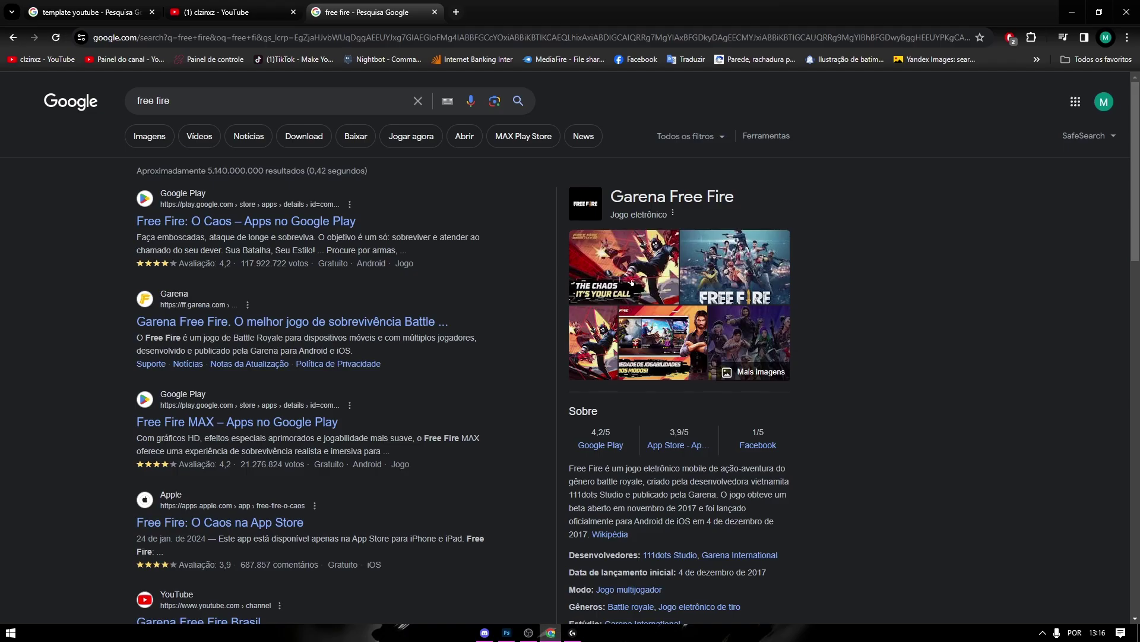
pyautogui.click(271, 24)
pyautogui.click(332, 12)
pyautogui.click(147, 137)
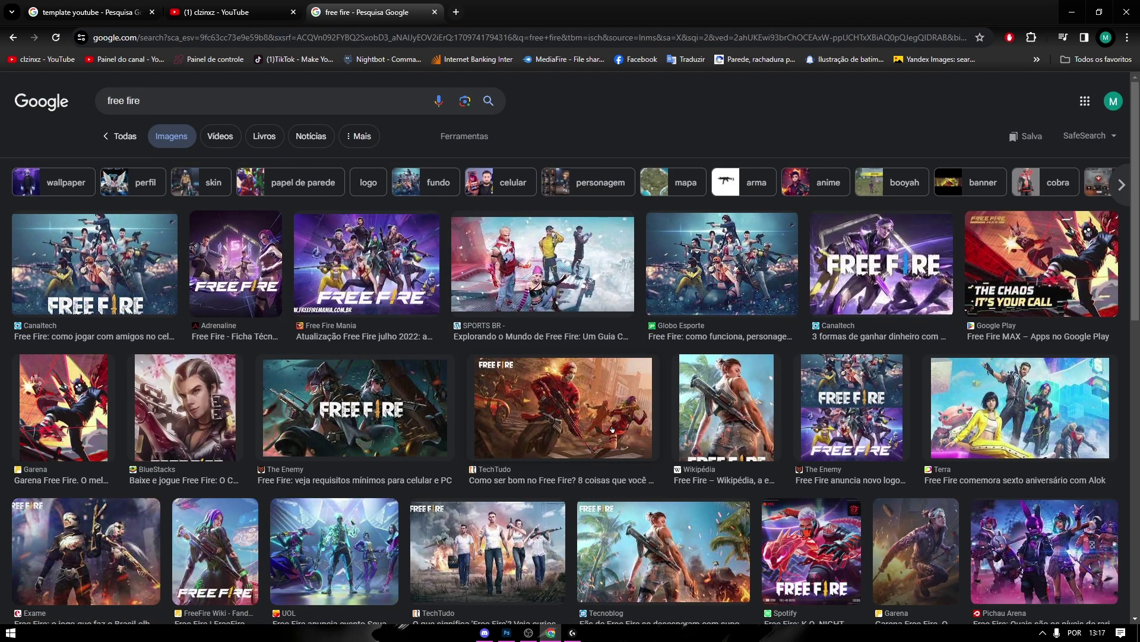
pyautogui.scroll(-2, 884, 454)
pyautogui.scroll(-2, 556, 490)
pyautogui.scroll(-2, 594, 490)
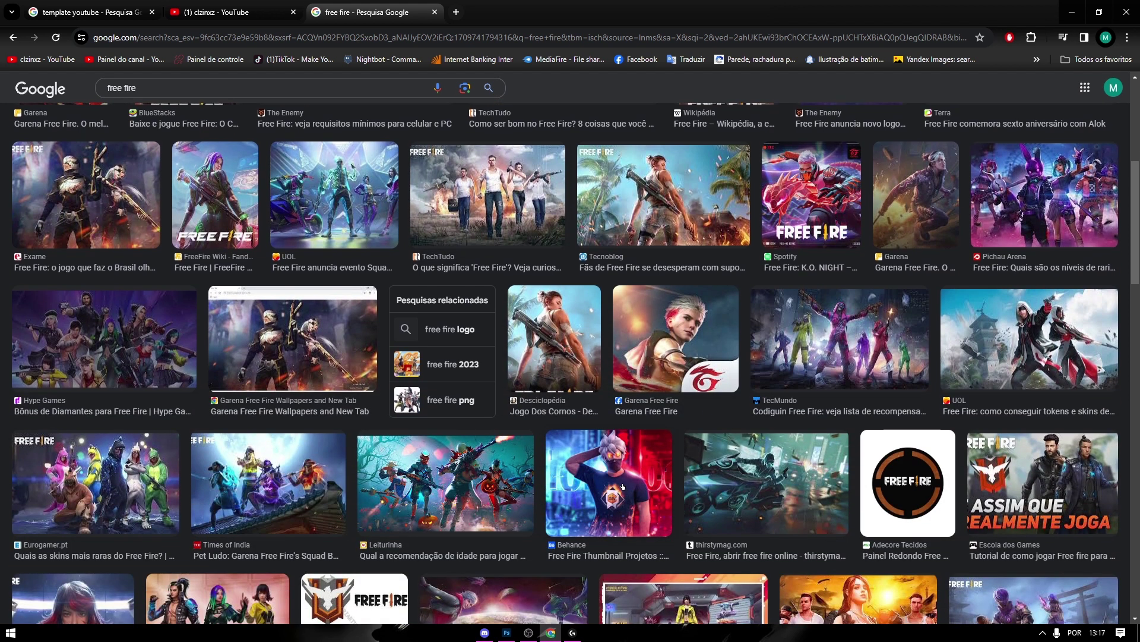
pyautogui.scroll(-2, 623, 486)
pyautogui.scroll(-1, 603, 456)
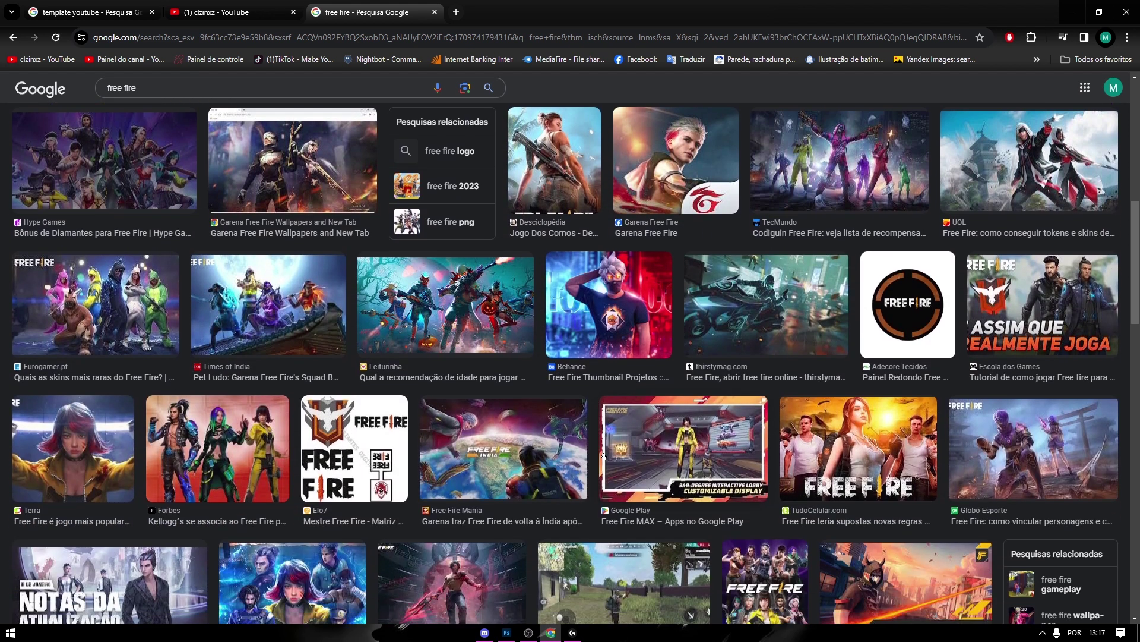
pyautogui.scroll(-1, 604, 456)
pyautogui.scroll(-2, 602, 459)
pyautogui.scroll(-1, 601, 464)
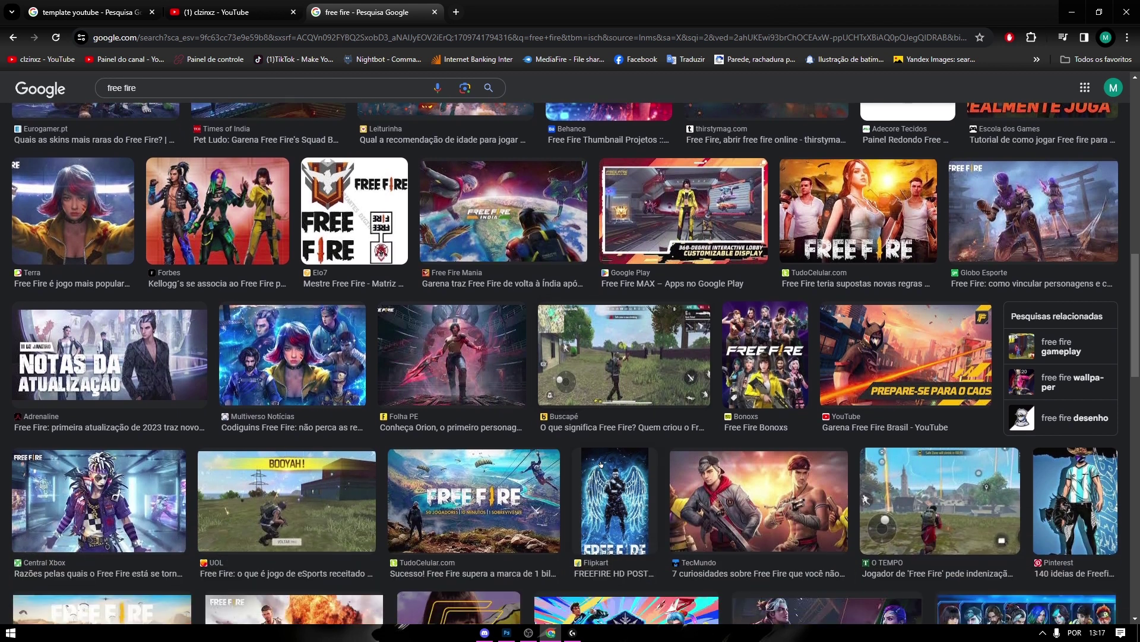
pyautogui.scroll(-1, 602, 465)
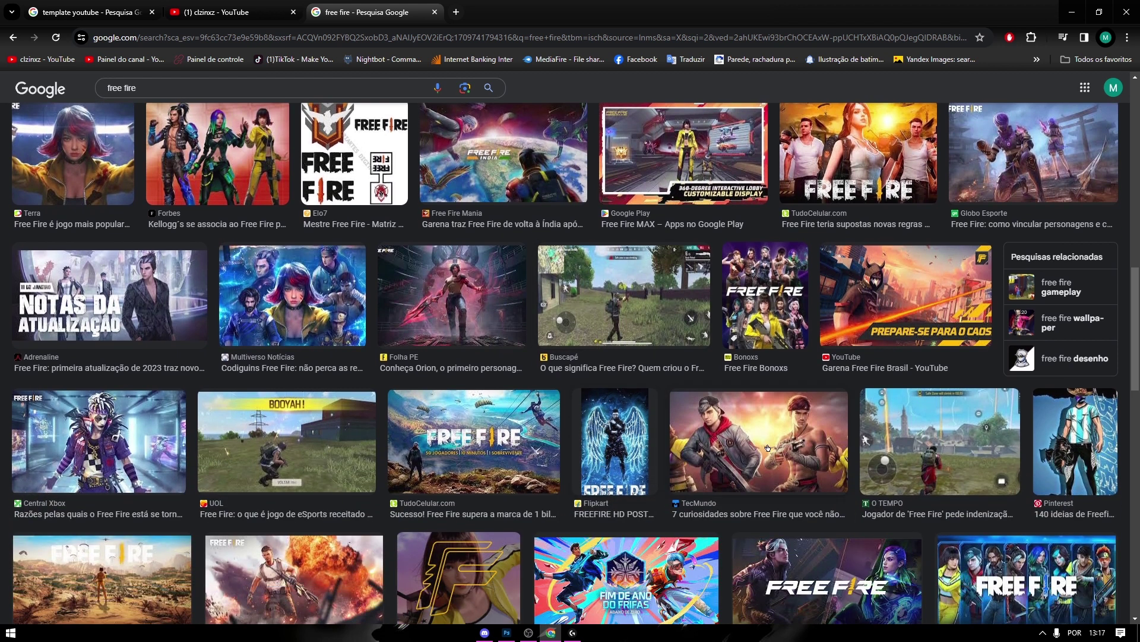
# Step: Copy the TecMundo image of two Free Fire characters
pyautogui.click(768, 448)
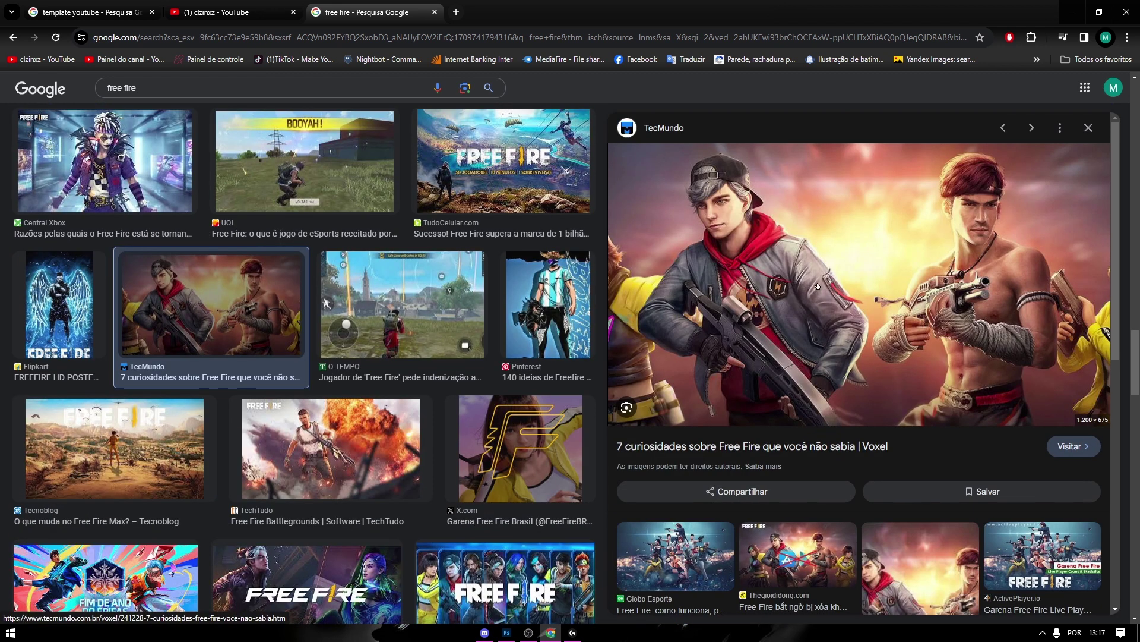
pyautogui.scroll(-1, 814, 371)
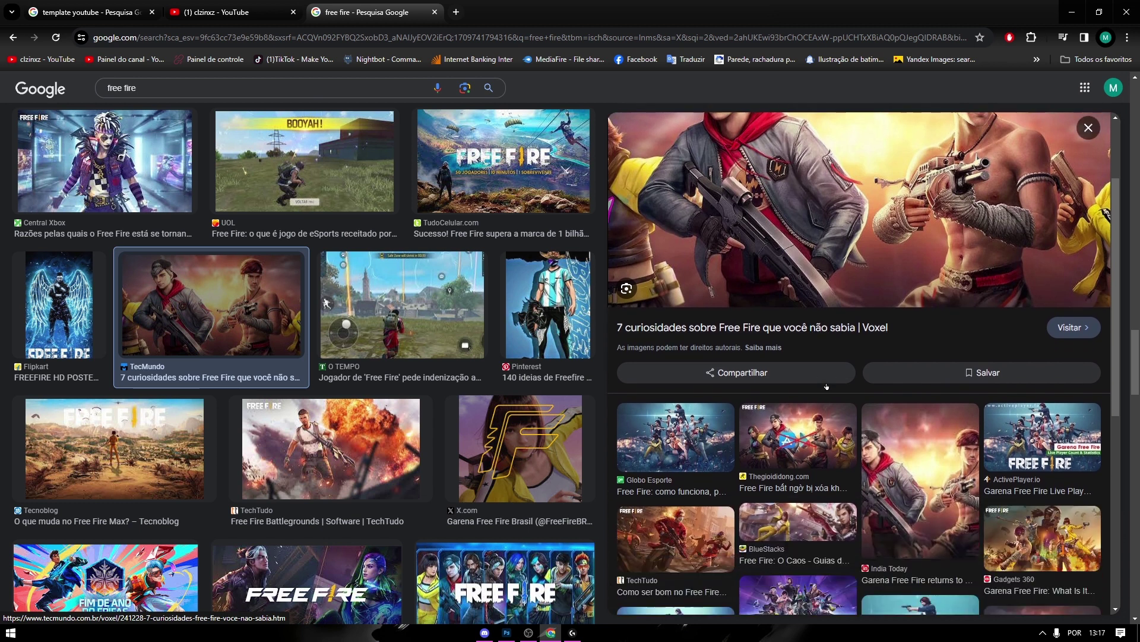
pyautogui.scroll(-3, 823, 381)
pyautogui.scroll(3, 827, 356)
pyautogui.scroll(-2, 827, 332)
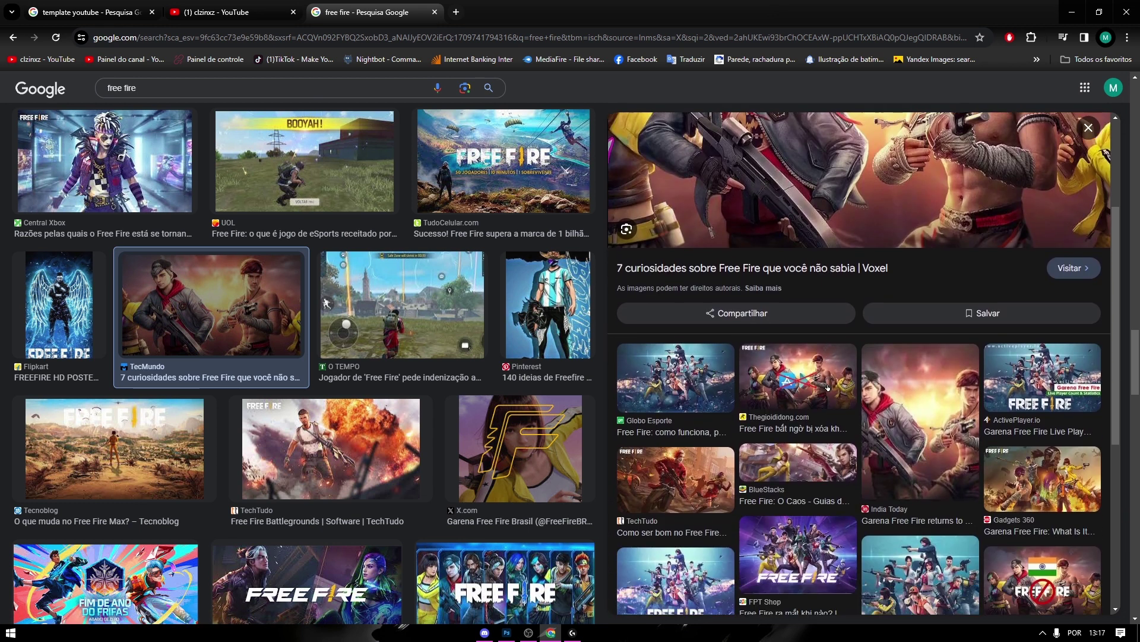
pyautogui.scroll(3, 825, 309)
pyautogui.rightClick(826, 290)
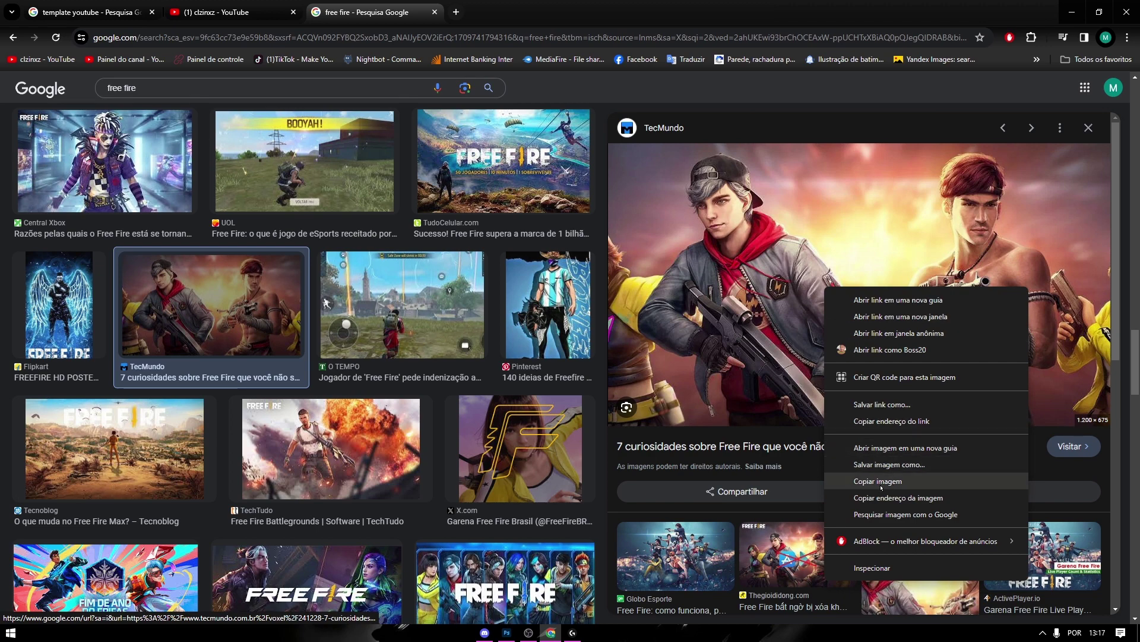
pyautogui.click(886, 482)
pyautogui.click(515, 635)
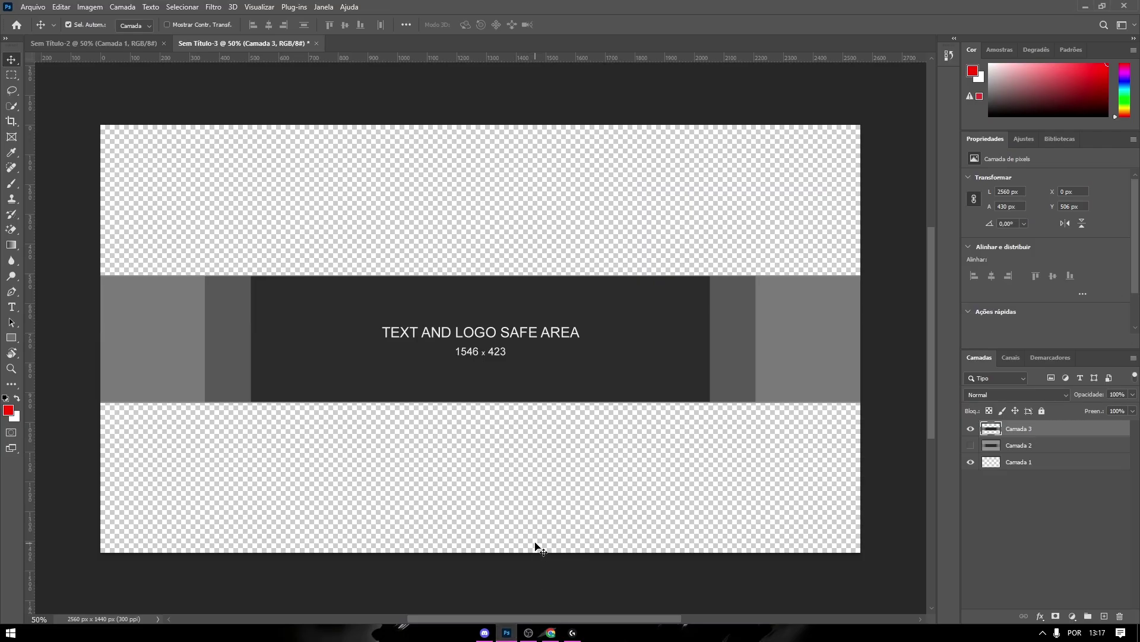
# Step: Paste the Free Fire artwork, scale it to about 64% and move it to the strip's left end
pyautogui.hotkey('ctrl', 'v')
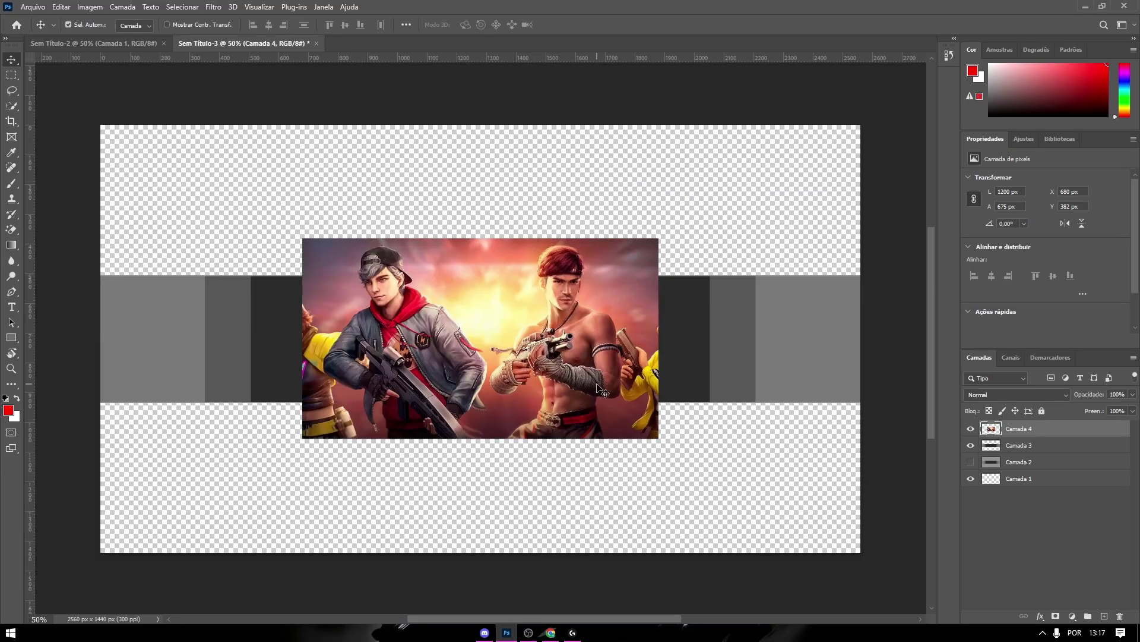
pyautogui.hotkey('ctrl', 't')
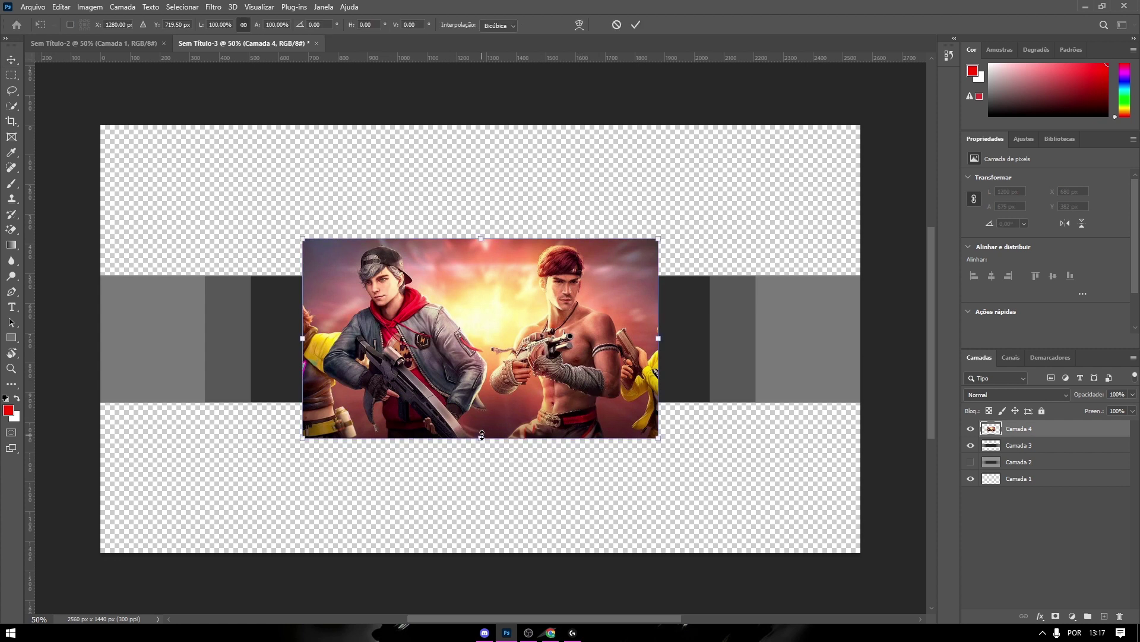
pyautogui.moveTo(481, 439); pyautogui.dragTo(479, 403)
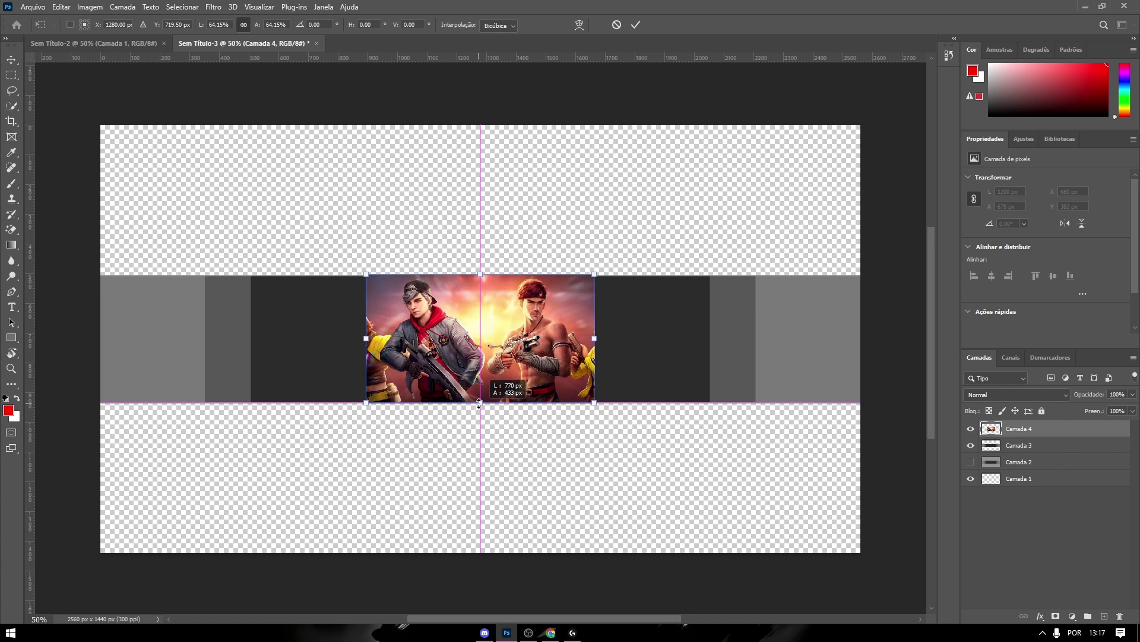
pyautogui.moveTo(511, 372); pyautogui.dragTo(232, 361)
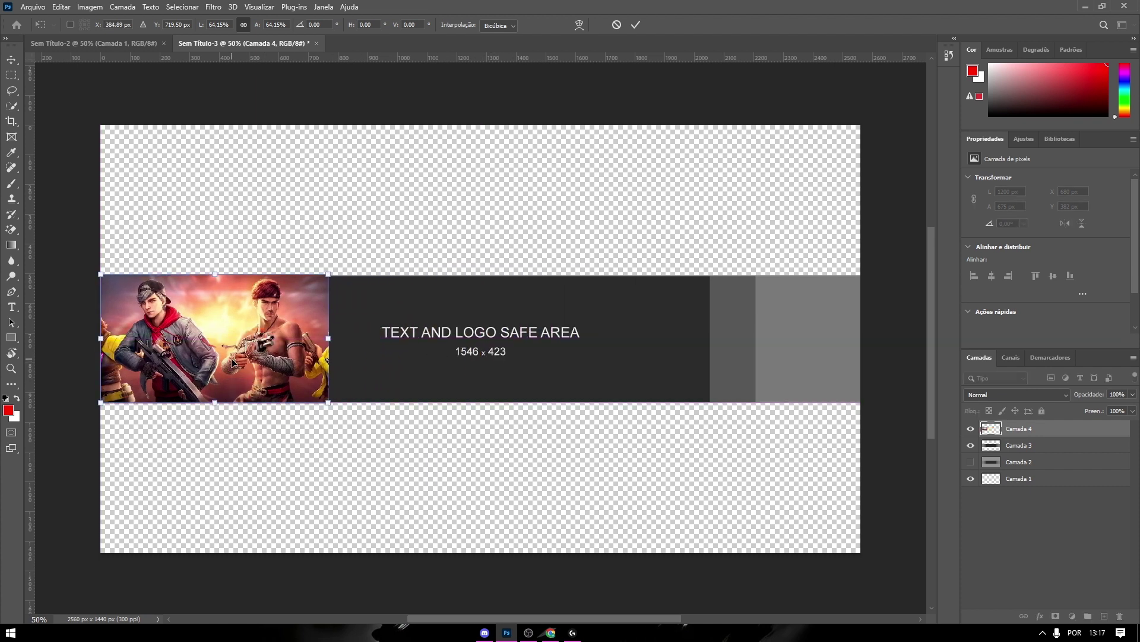
pyautogui.press('Return')
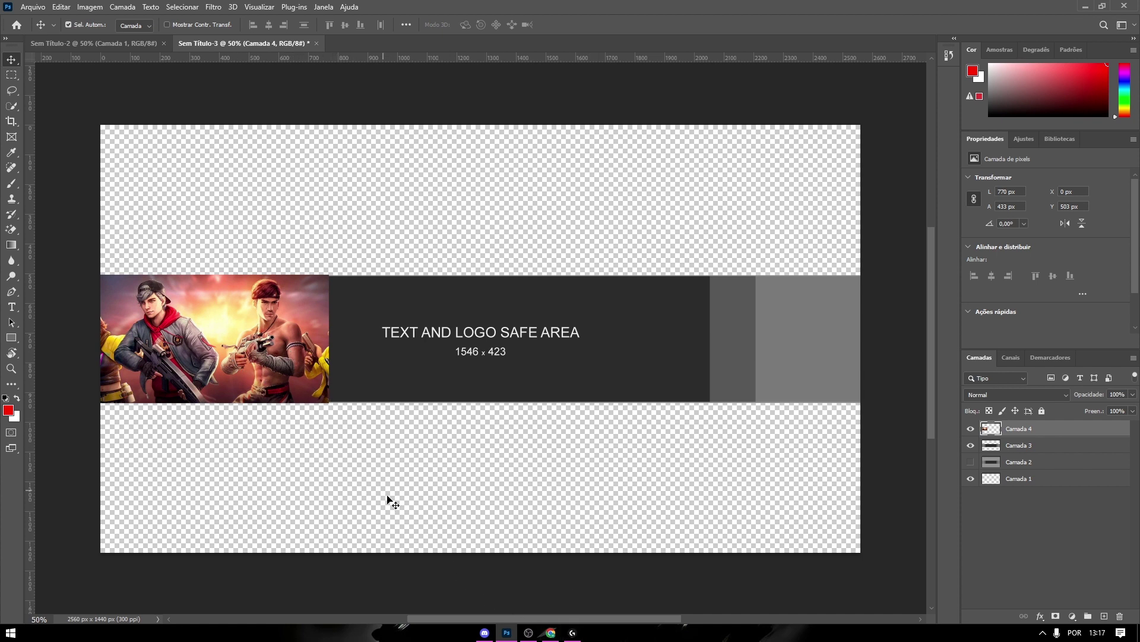
pyautogui.click(551, 632)
# Step: Close the enlarged preview and scroll further through the free fire image results
pyautogui.press('Escape')
pyautogui.scroll(-2, 1059, 139)
pyautogui.scroll(-2, 453, 462)
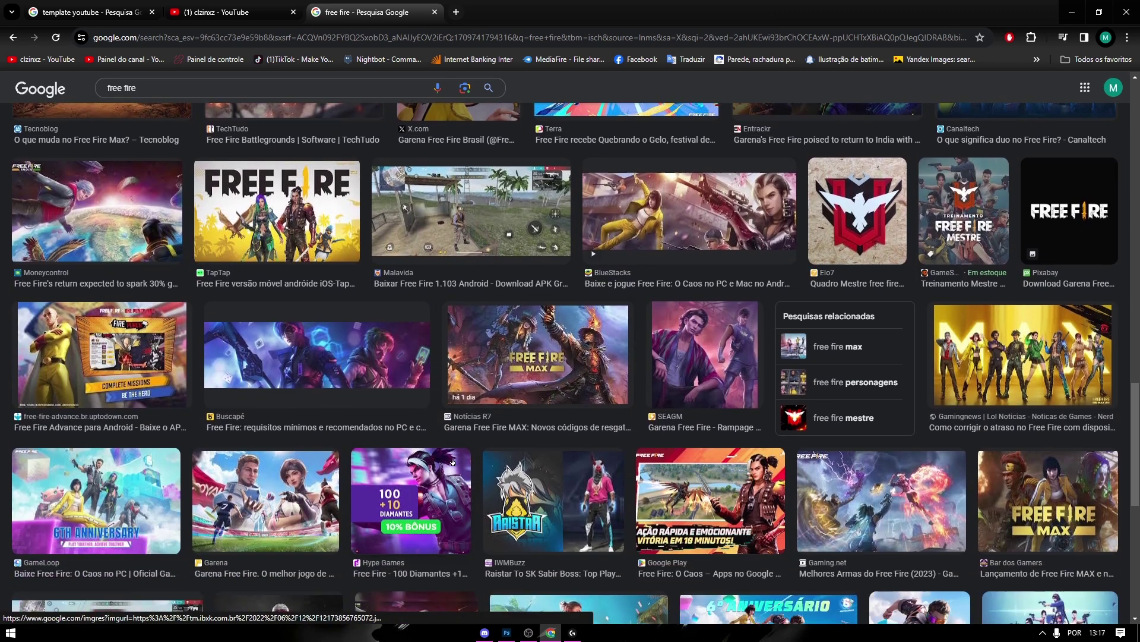
pyautogui.scroll(-4, 452, 461)
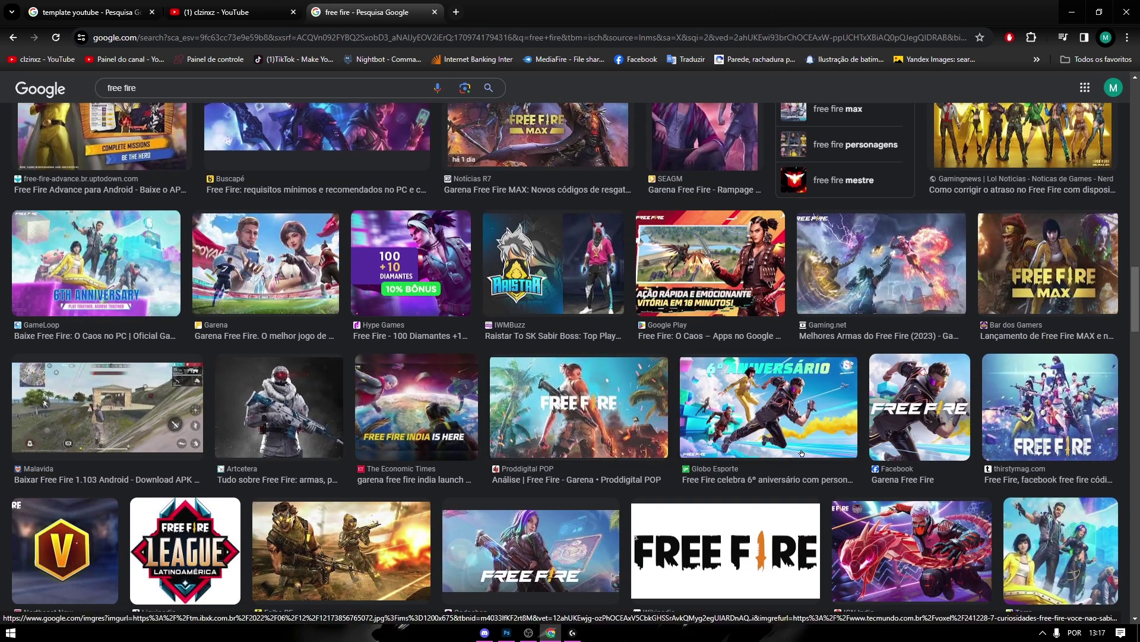
pyautogui.scroll(-3, 801, 453)
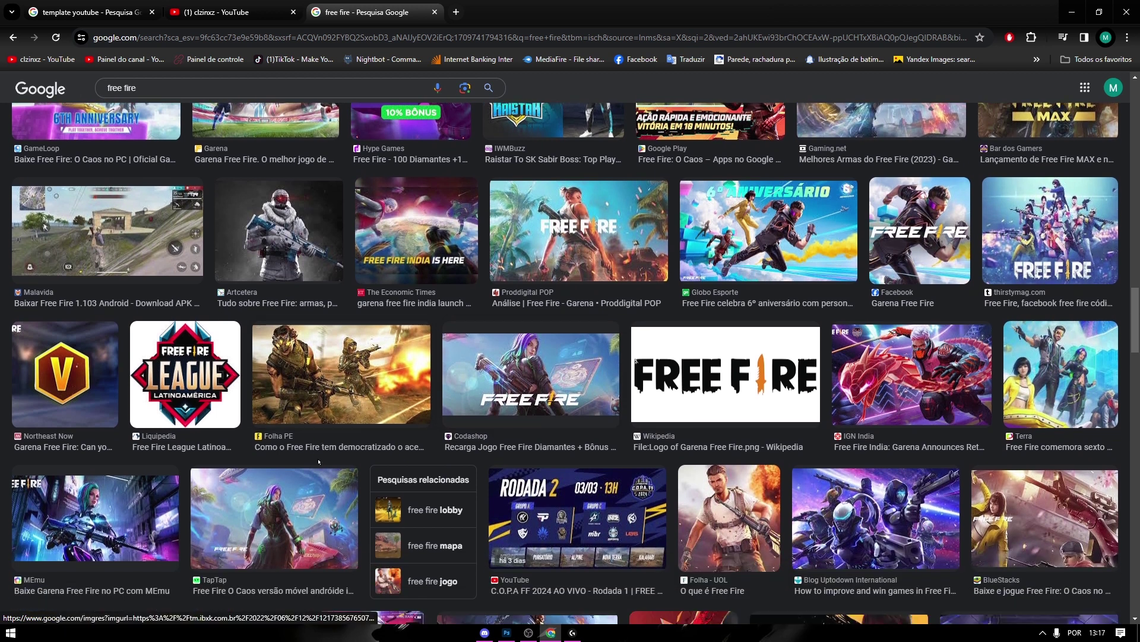
pyautogui.scroll(-1, 319, 462)
pyautogui.scroll(-2, 572, 248)
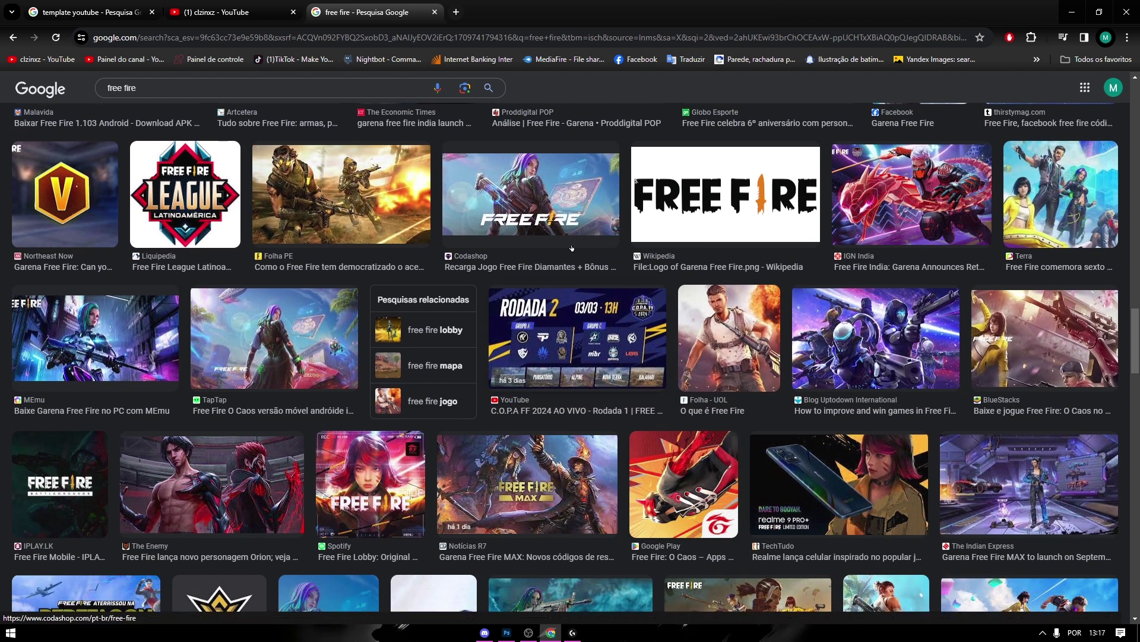
pyautogui.scroll(-2, 572, 249)
# Step: Search images for 'free fire 1 passe' and copy the Free Fire Club elite pass picture
pyautogui.click(189, 83)
pyautogui.write('1 passe')
pyautogui.press('Return')
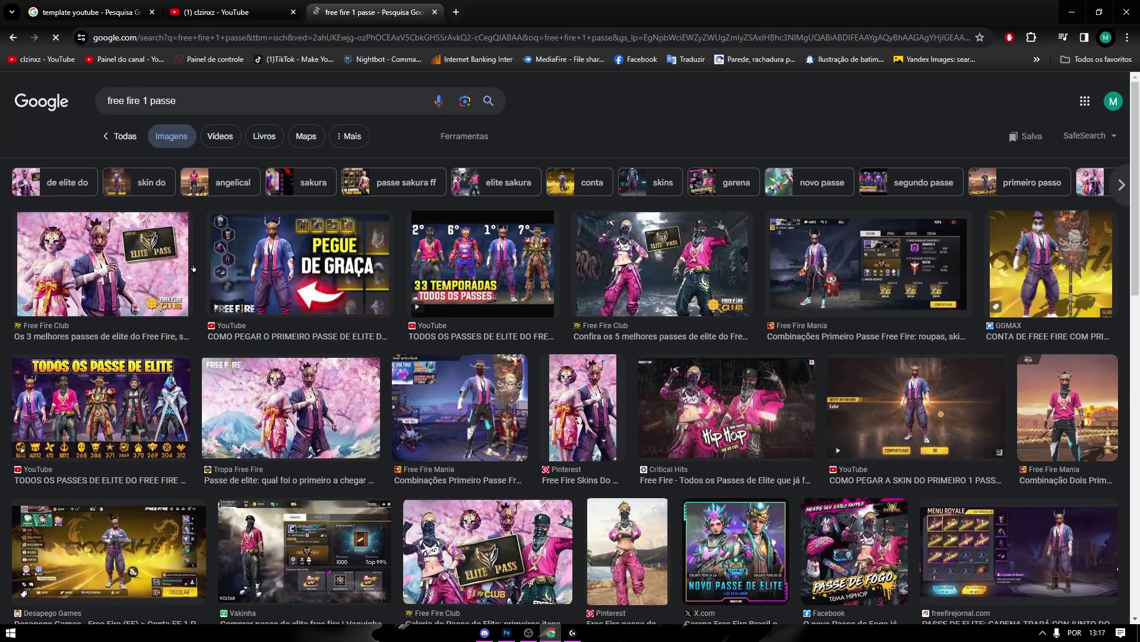
pyautogui.click(314, 407)
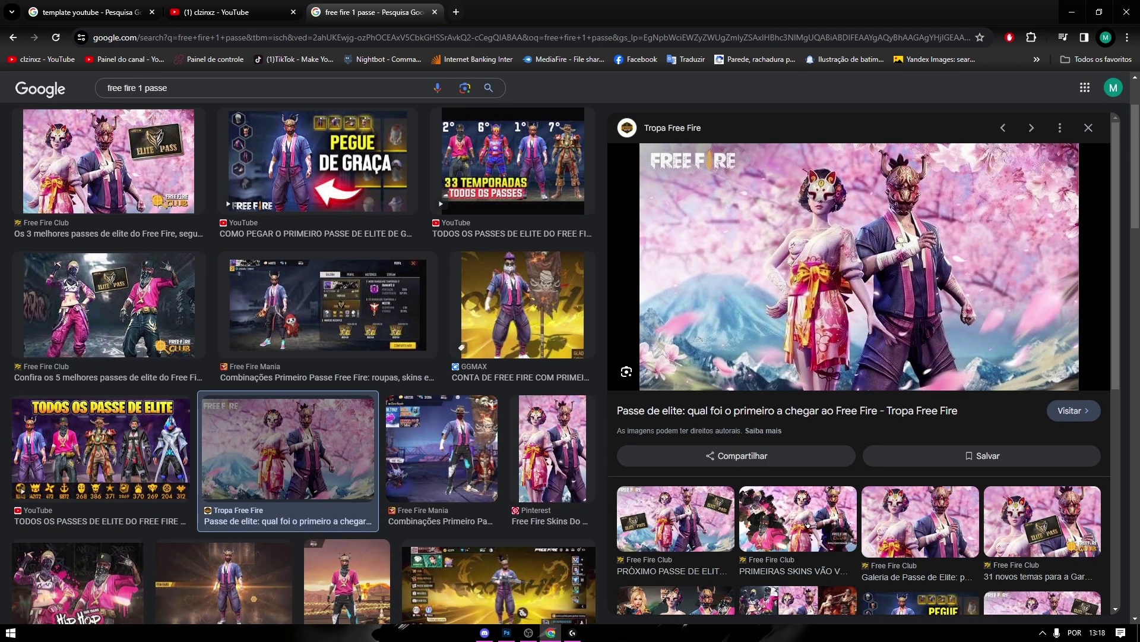
pyautogui.click(1089, 131)
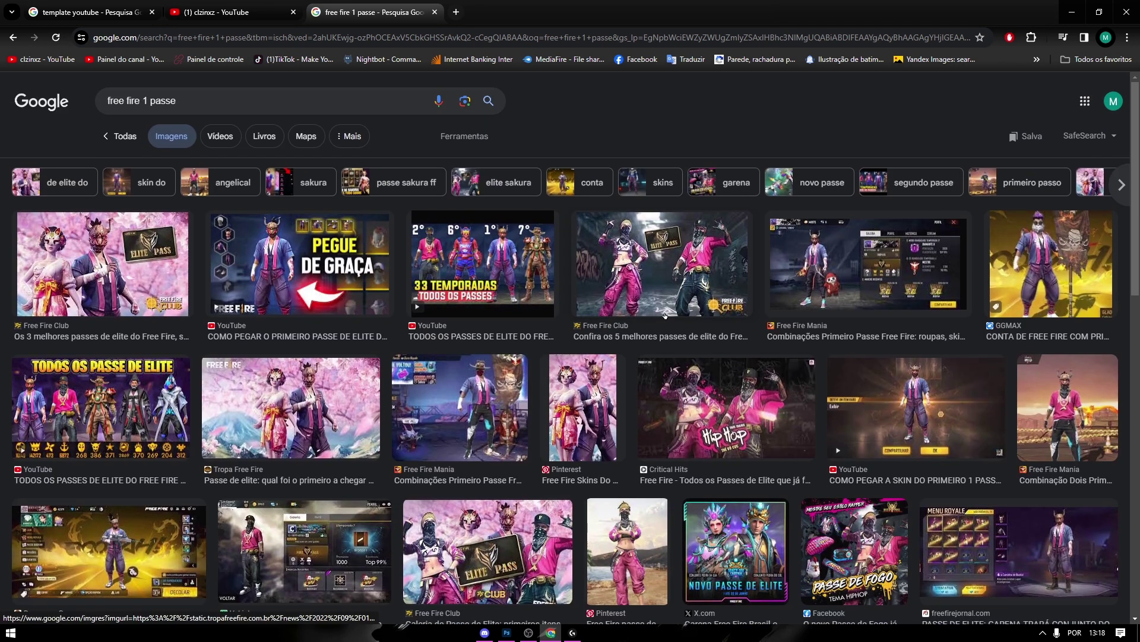
pyautogui.click(664, 316)
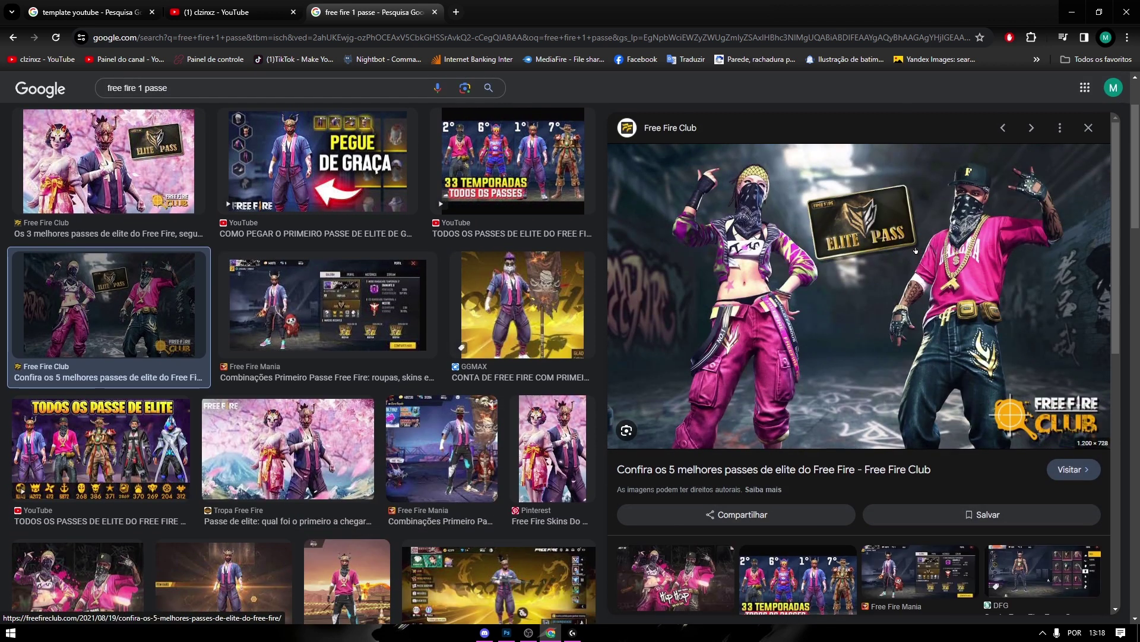
pyautogui.rightClick(879, 254)
pyautogui.click(926, 450)
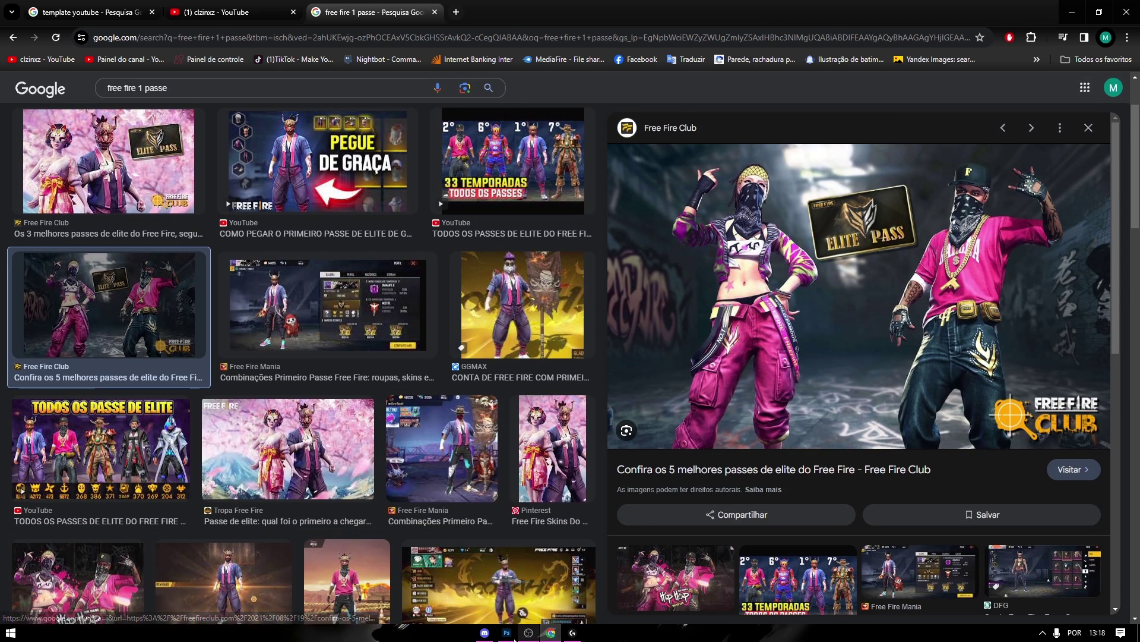
pyautogui.click(506, 632)
# Step: Paste the elite pass picture and scale it to about 59% to fit the strip
pyautogui.hotkey('ctrl', 'v')
pyautogui.hotkey('ctrl', 't')
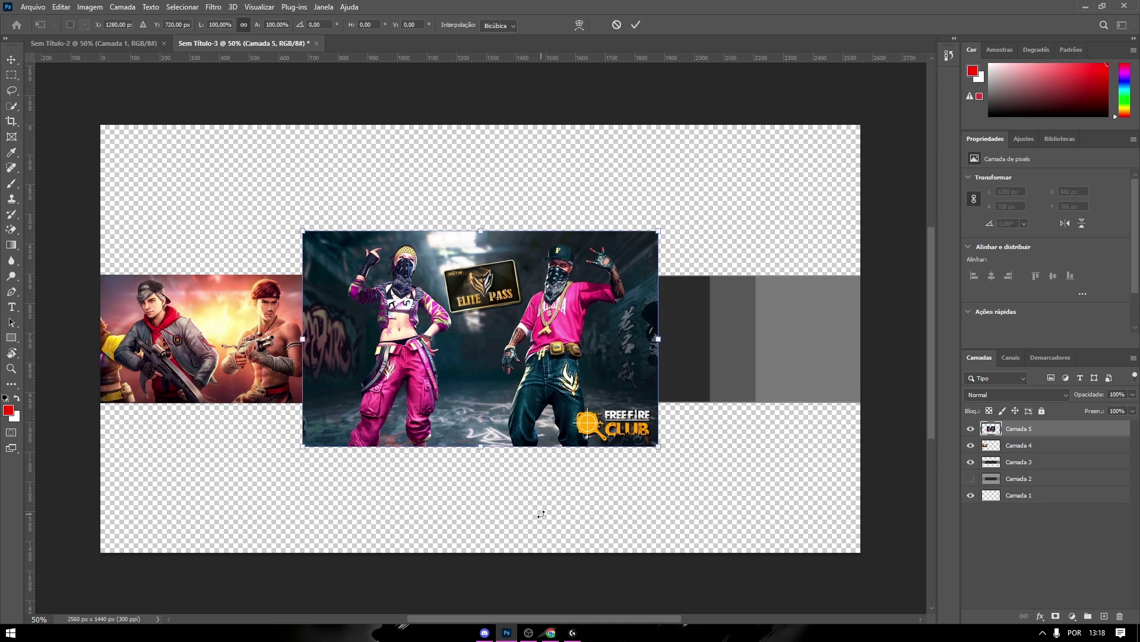
pyautogui.moveTo(479, 444)
pyautogui.mouseDown()
pyautogui.moveTo(480, 402)
pyautogui.moveTo(415, 372)
pyautogui.mouseUp()
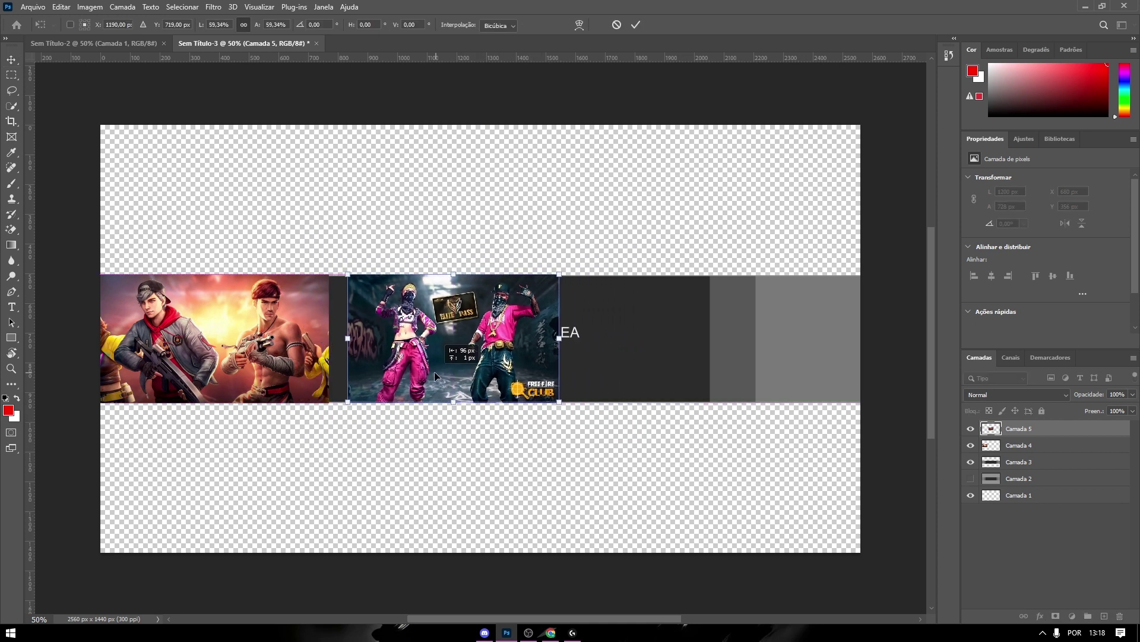
pyautogui.press('Return')
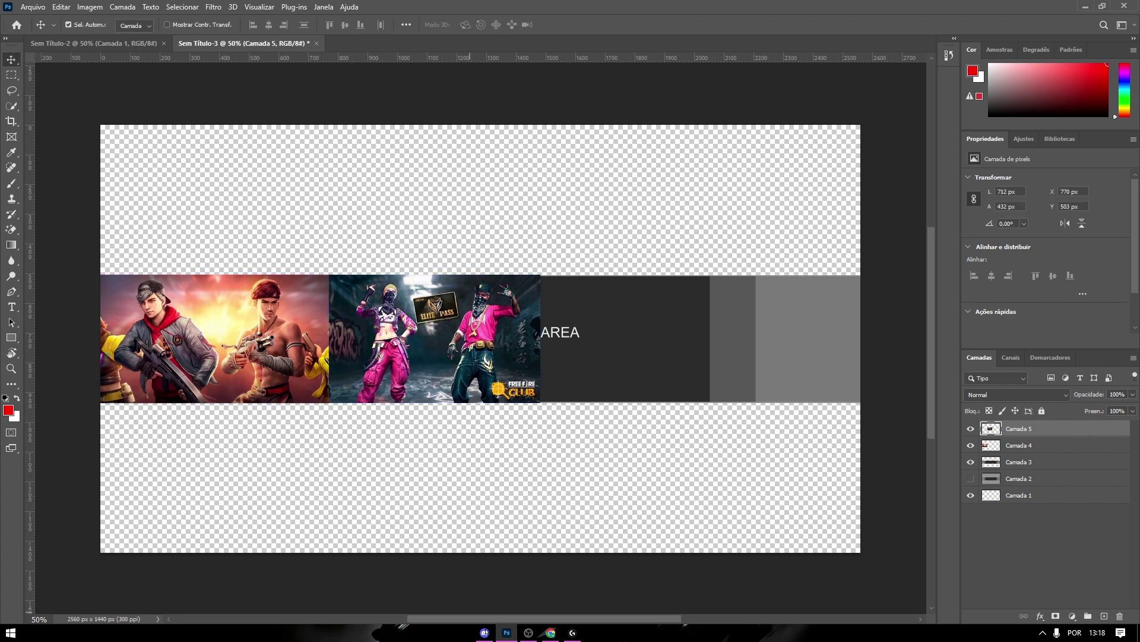
# Step: Back in Chrome, close the preview and scroll through the elite pass results
pyautogui.click(550, 632)
pyautogui.scroll(-2, 837, 362)
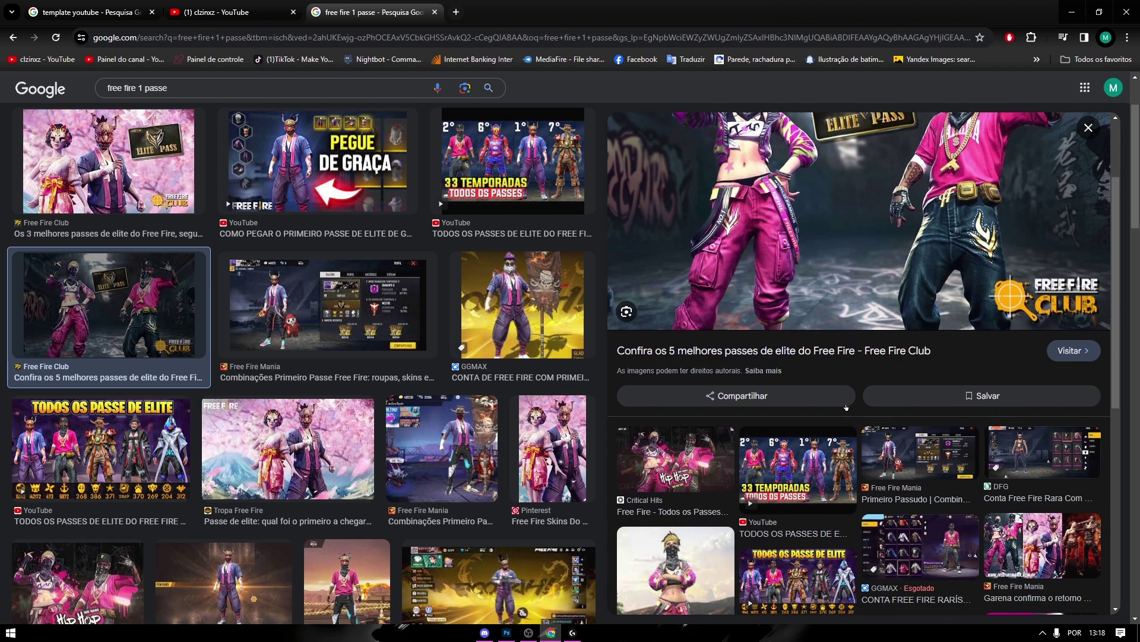
pyautogui.scroll(-1, 836, 362)
pyautogui.scroll(-1, 1024, 478)
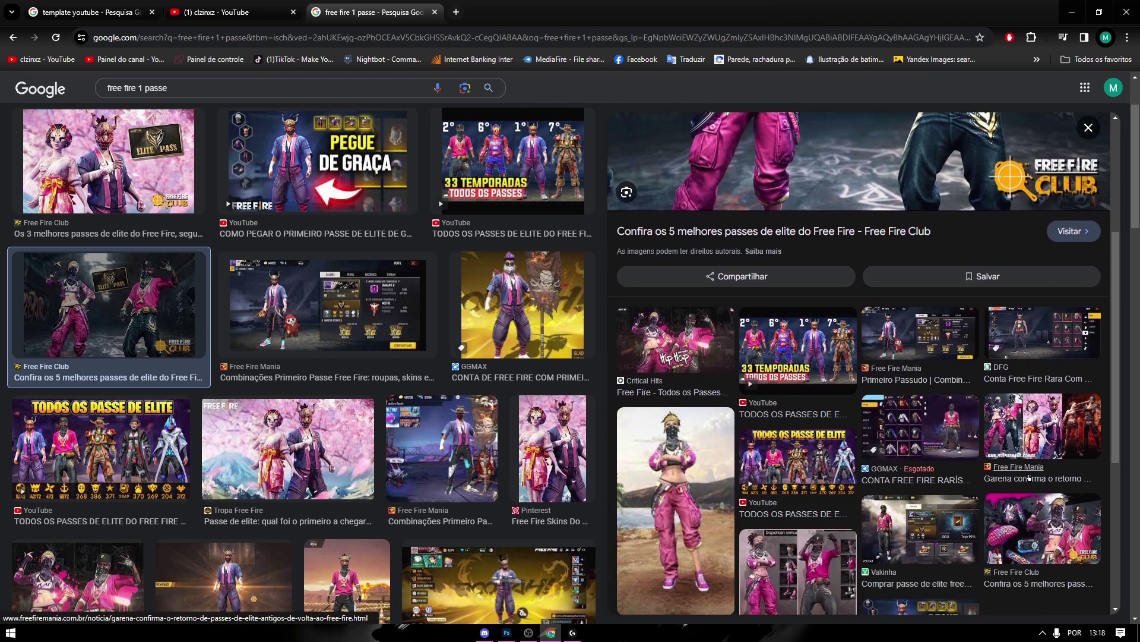
pyautogui.scroll(-1, 1025, 478)
pyautogui.click(1088, 127)
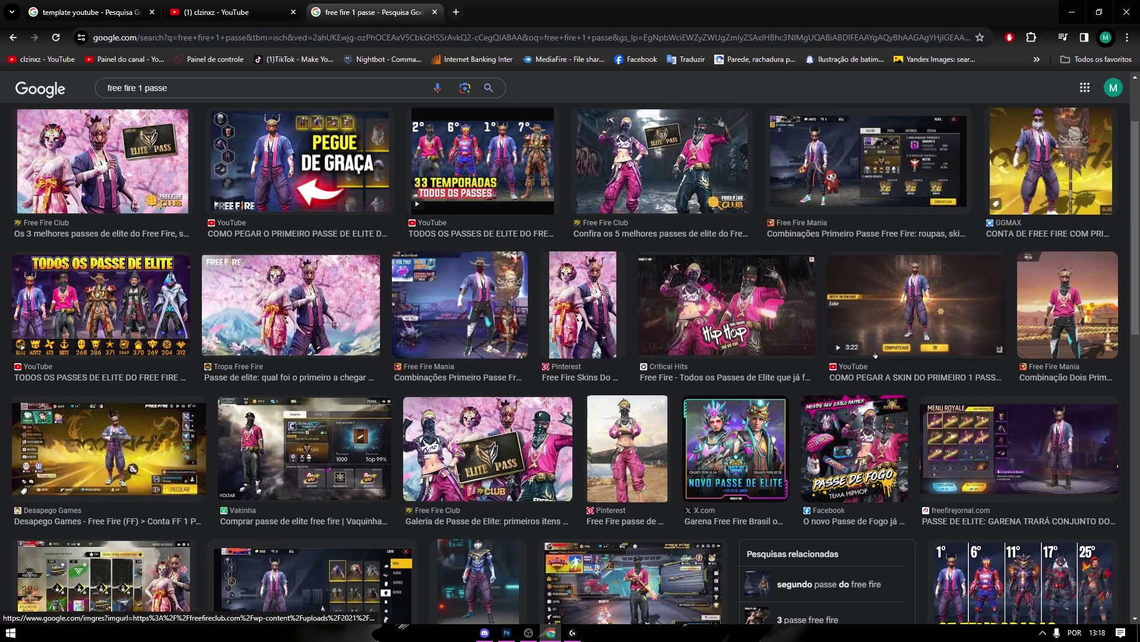
pyautogui.scroll(-3, 543, 493)
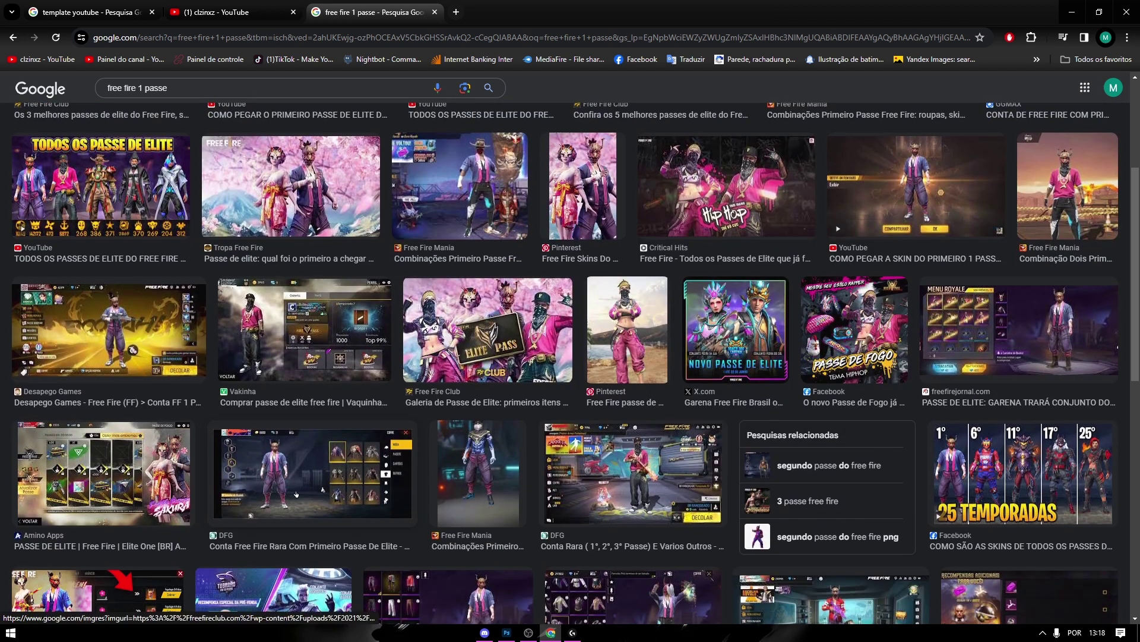
pyautogui.scroll(4, 308, 462)
pyautogui.scroll(1, 308, 461)
# Step: Copy the related 'Fim do passe de elite' masked-characters image and return to Photoshop
pyautogui.click(308, 461)
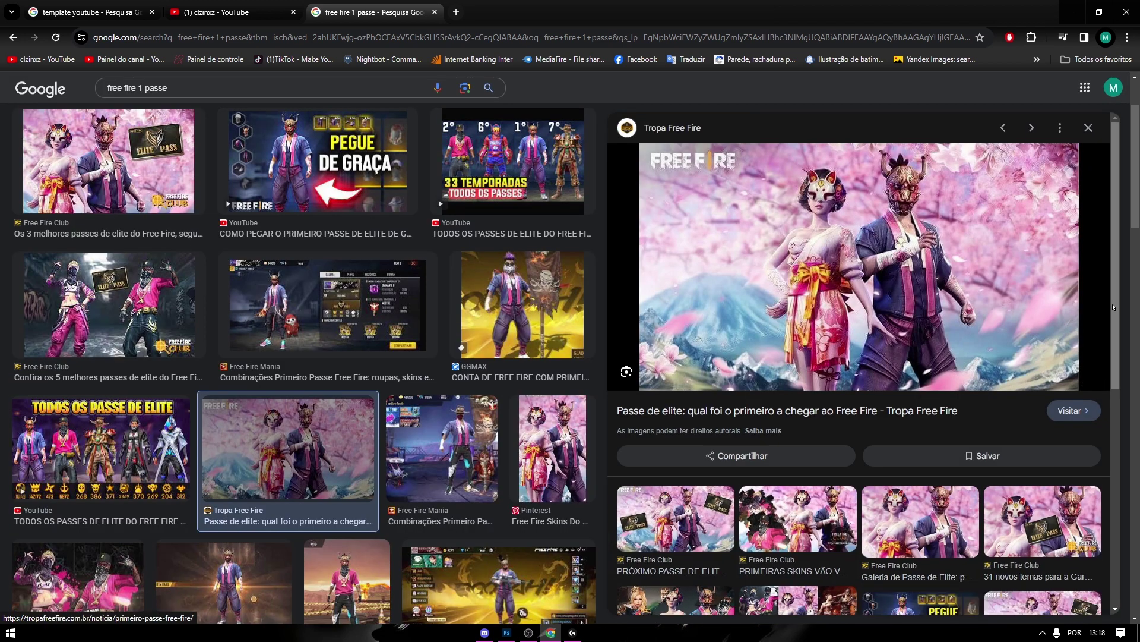
pyautogui.click(1088, 128)
pyautogui.scroll(2, 237, 297)
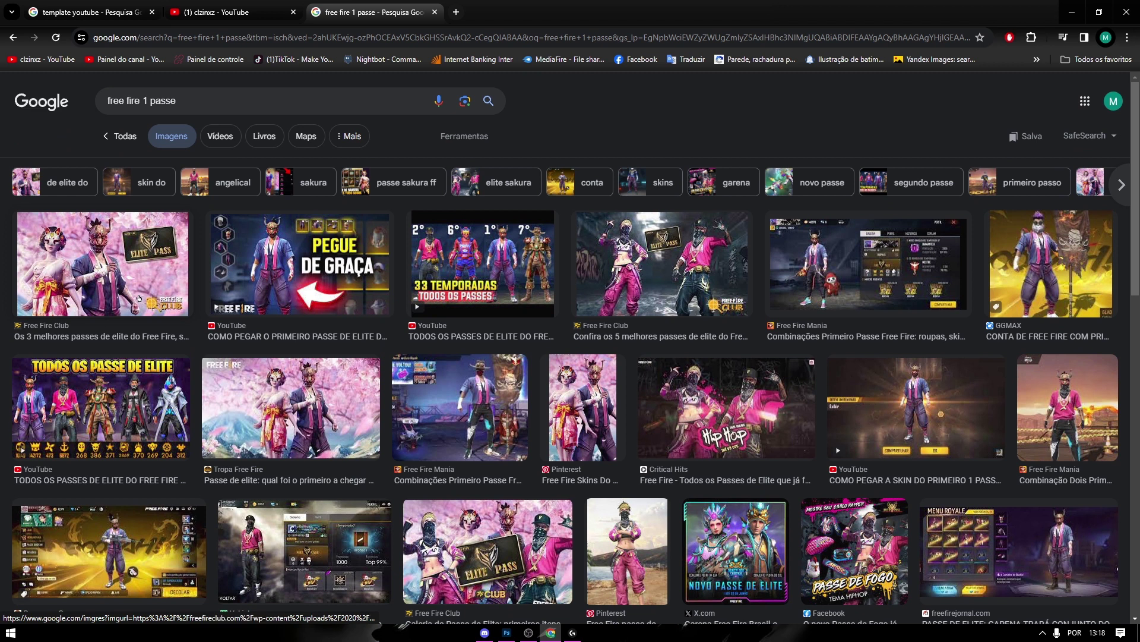
pyautogui.click(101, 250)
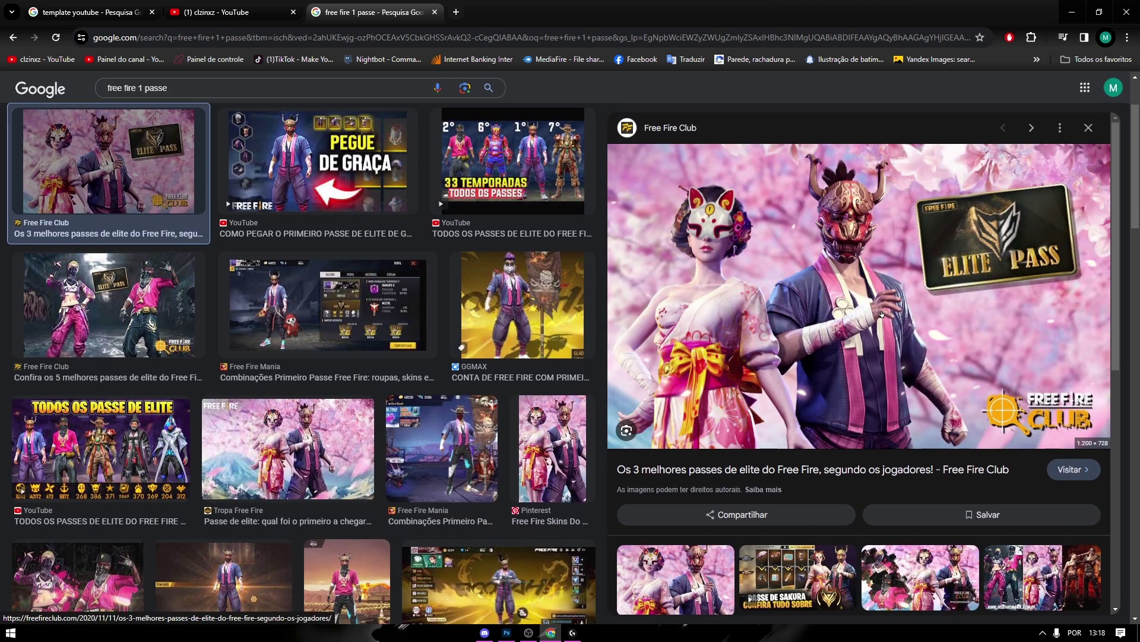
pyautogui.click(878, 339)
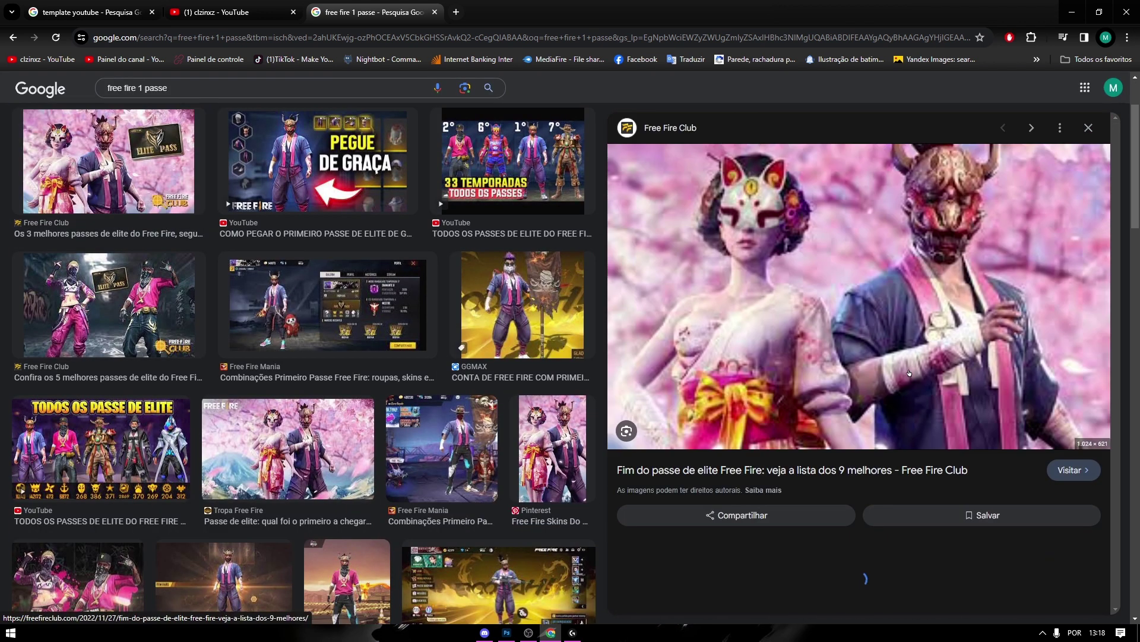
pyautogui.rightClick(918, 319)
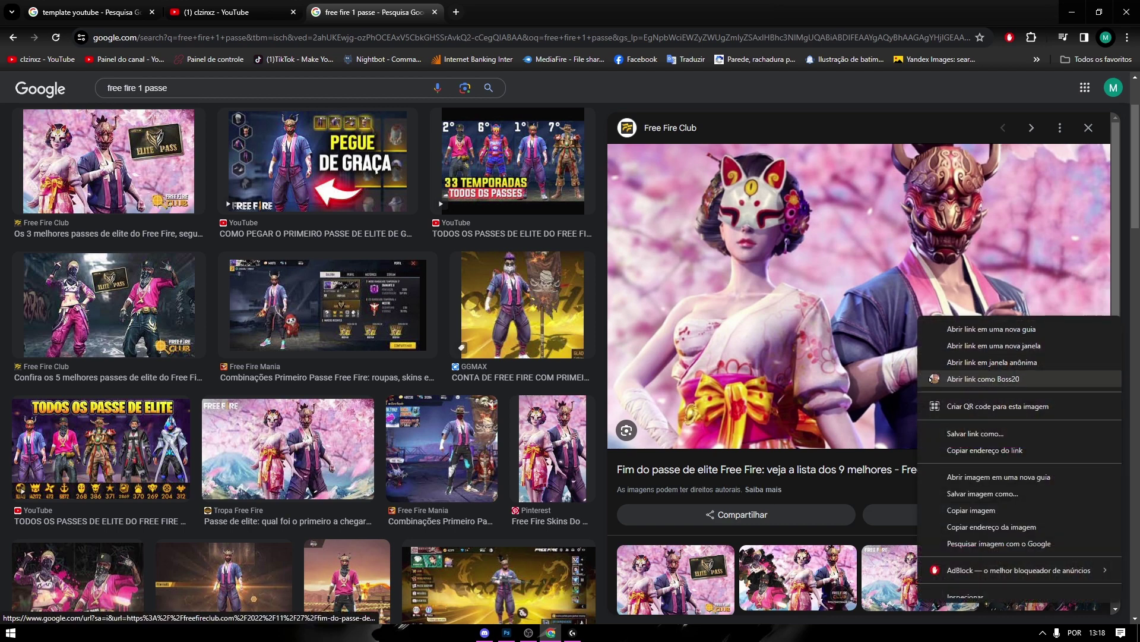
pyautogui.click(950, 514)
pyautogui.hotkey('alt', 'Tab')
# Step: Paste the cherry blossom characters image and scale it to about 70% to fit the strip height
pyautogui.hotkey('ctrl', 'v')
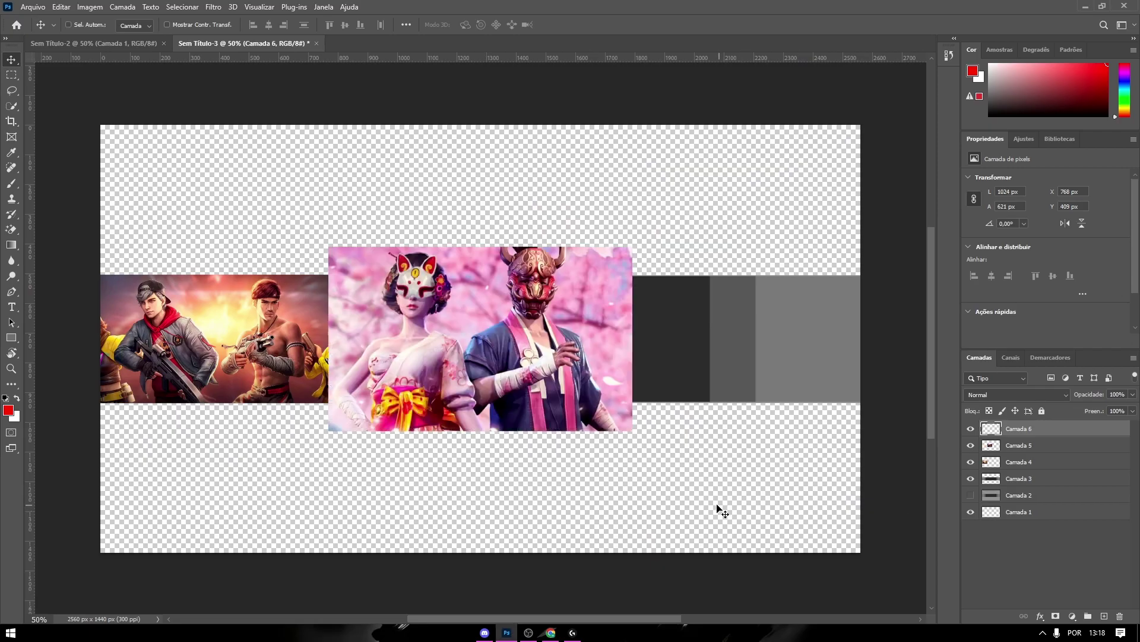
pyautogui.hotkey('ctrl', 't')
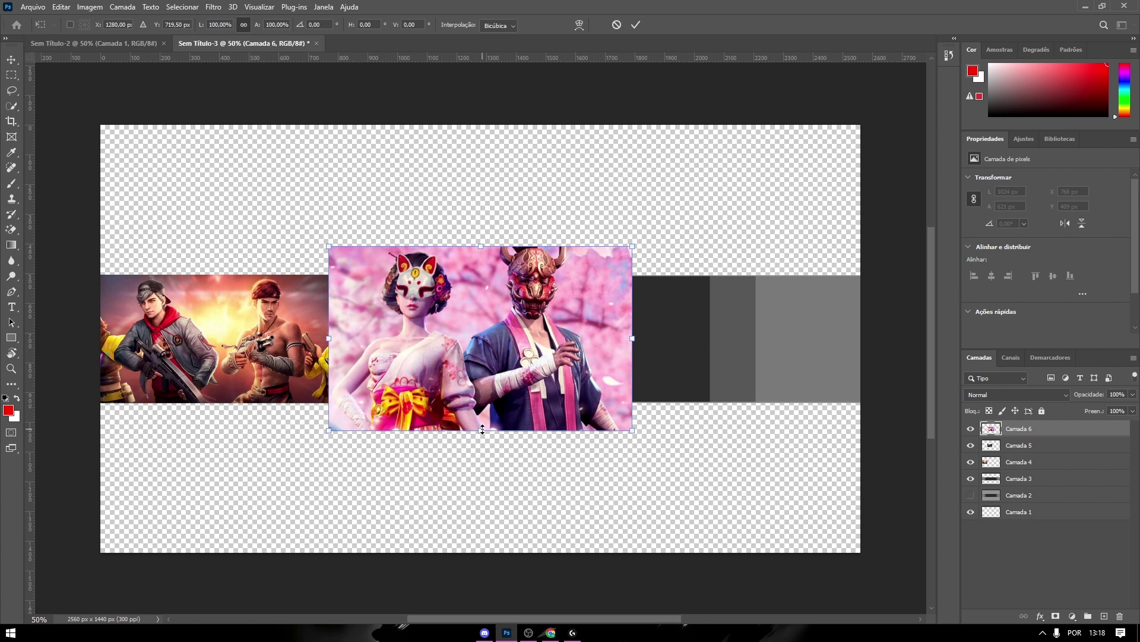
pyautogui.moveTo(481, 433)
pyautogui.mouseDown()
pyautogui.moveTo(481, 402)
pyautogui.moveTo(513, 373)
pyautogui.moveTo(625, 365)
pyautogui.mouseUp()
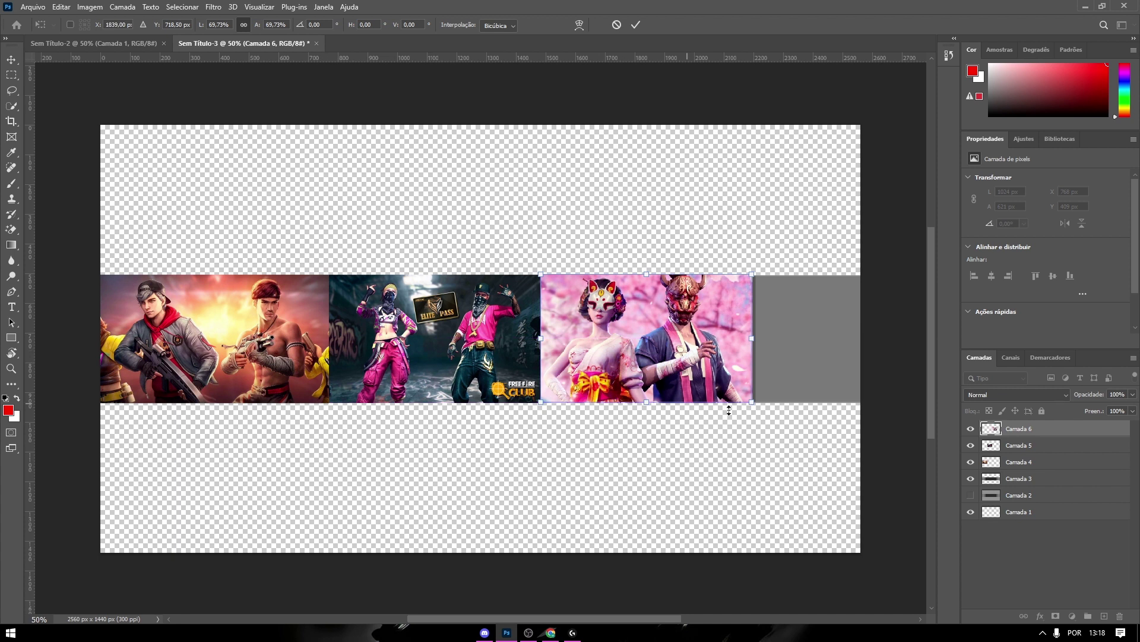
pyautogui.click(1042, 451)
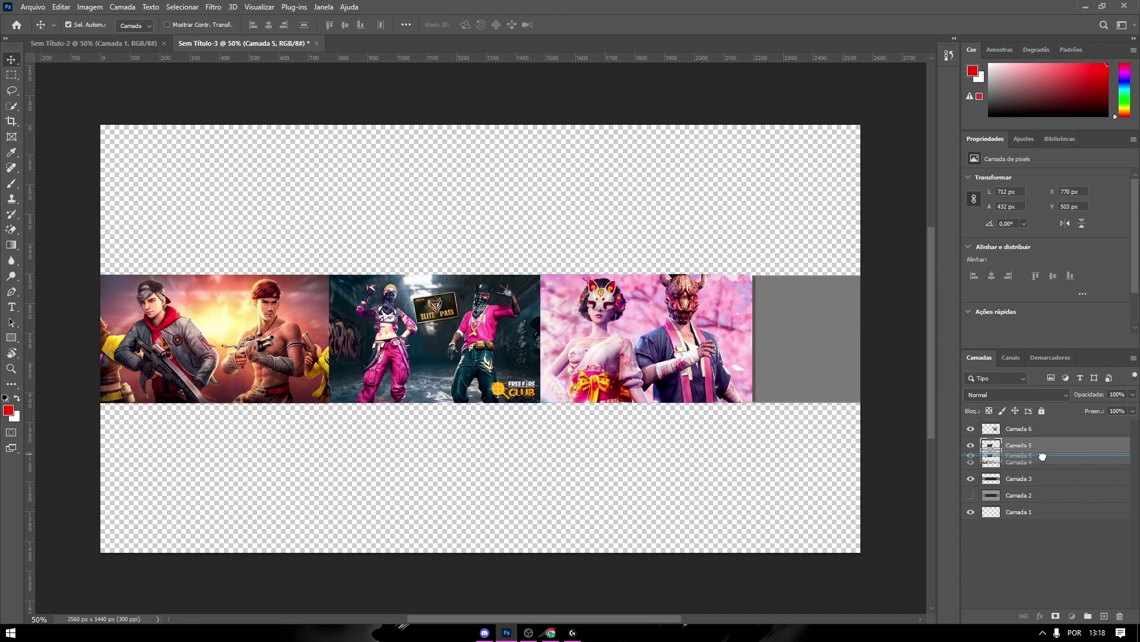
# Step: Reorder Camada 5 and 6 and line up the three character pictures side by side along the strip
pyautogui.moveTo(1045, 449); pyautogui.dragTo(1034, 473)
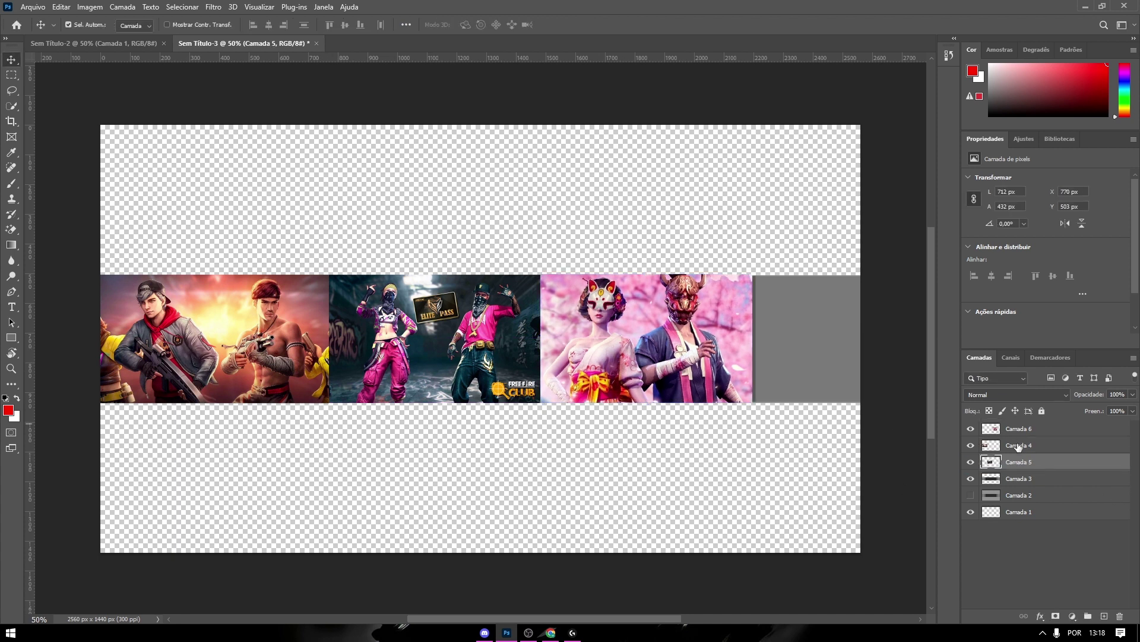
pyautogui.click(972, 447)
pyautogui.click(972, 447)
pyautogui.moveTo(500, 374); pyautogui.dragTo(490, 376)
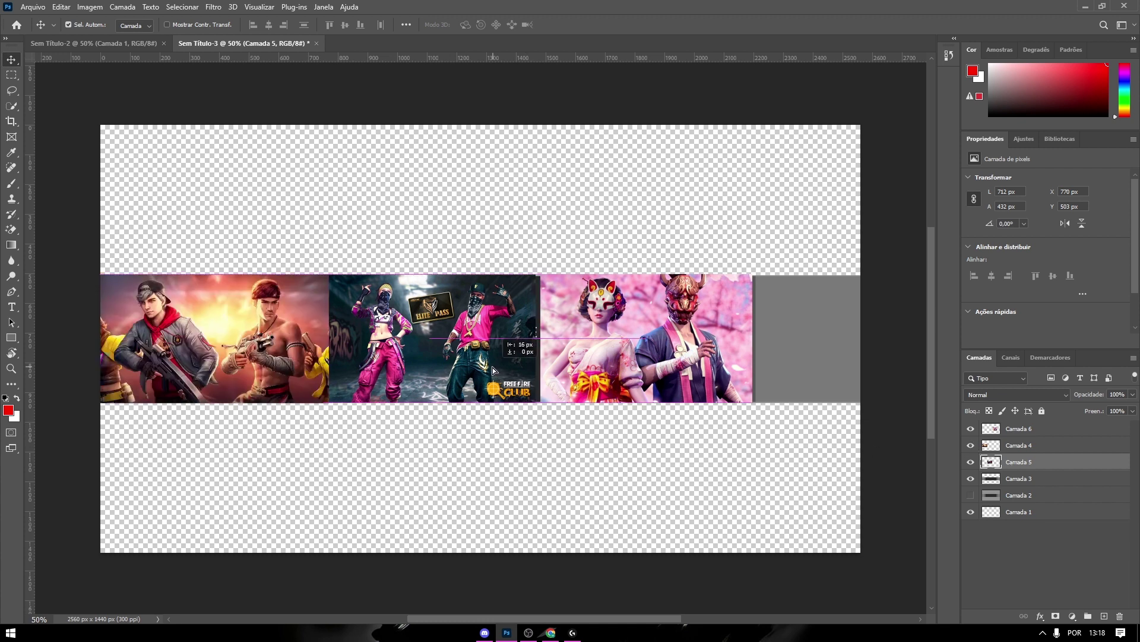
pyautogui.moveTo(262, 353); pyautogui.dragTo(241, 354)
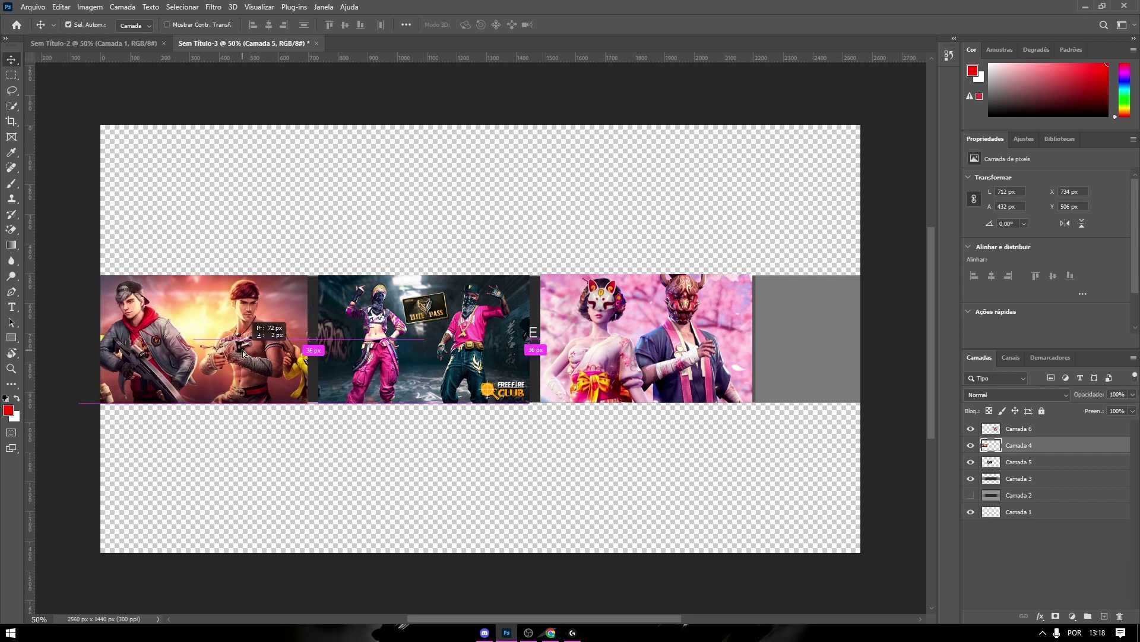
pyautogui.moveTo(416, 369); pyautogui.dragTo(392, 372)
pyautogui.moveTo(562, 368); pyautogui.dragTo(499, 364)
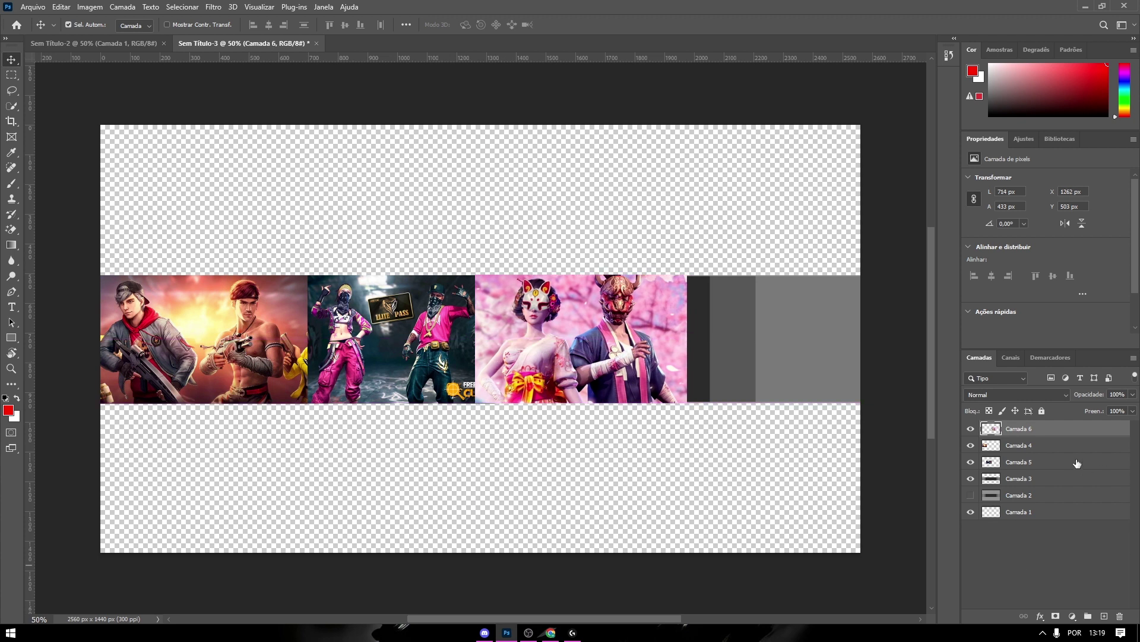
pyautogui.moveTo(1036, 429); pyautogui.dragTo(1037, 471)
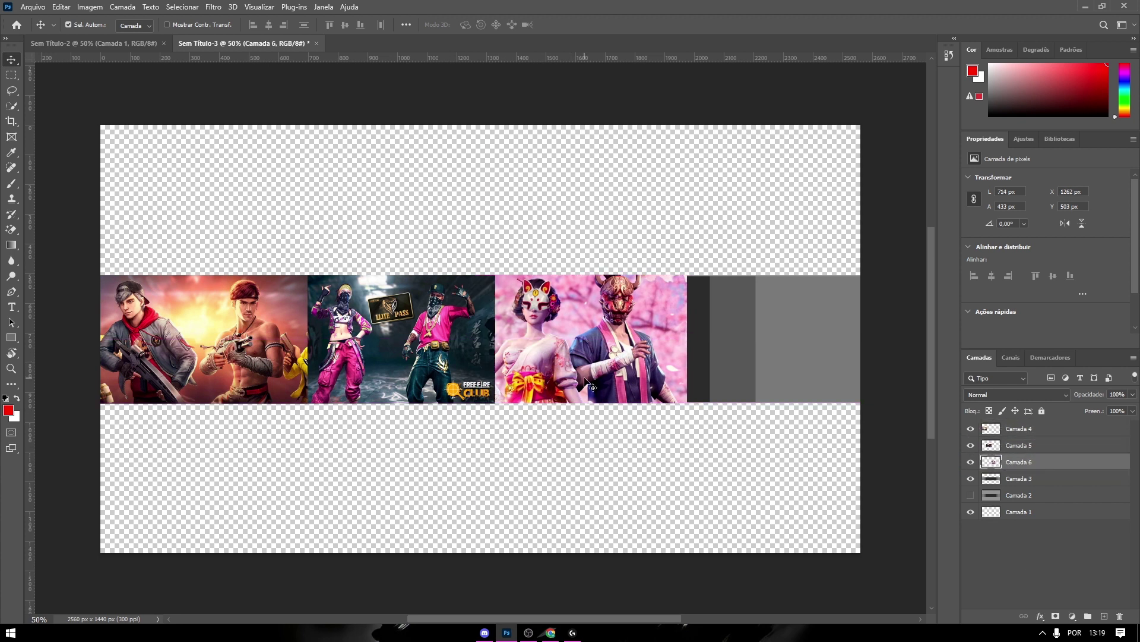
pyautogui.moveTo(589, 385); pyautogui.dragTo(590, 376)
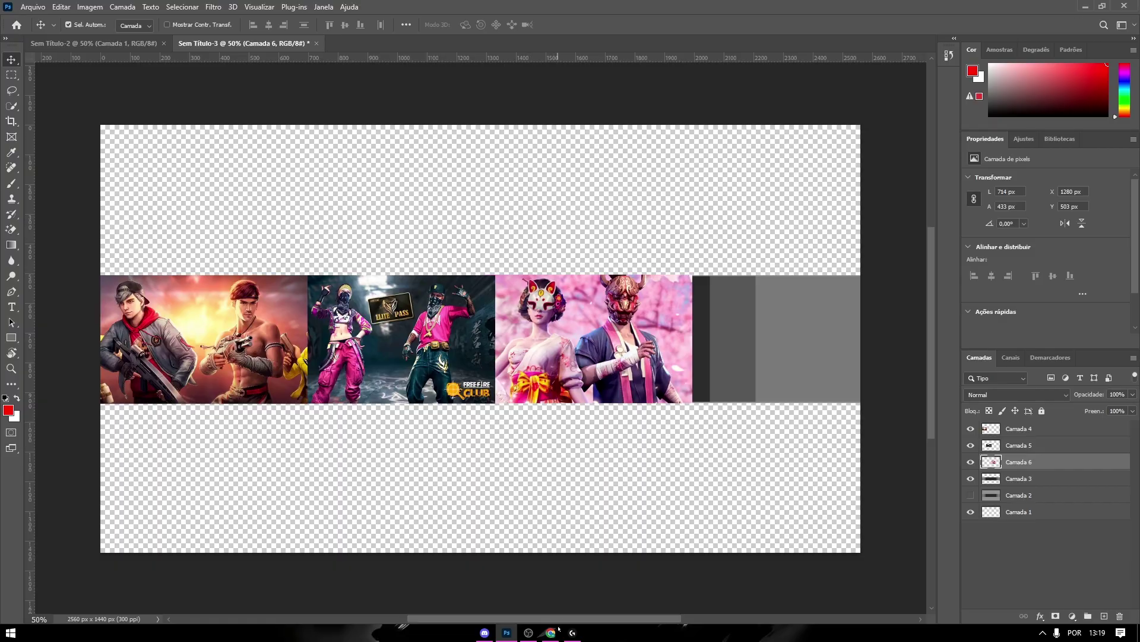
pyautogui.click(552, 632)
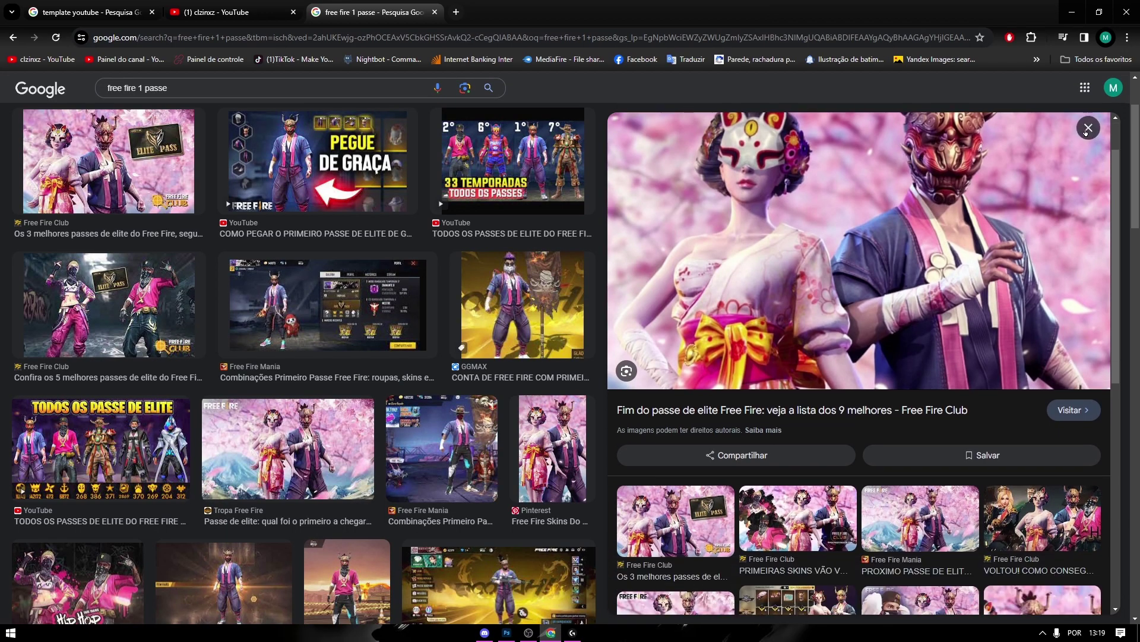
# Step: Change the image search from 'free fire 1 passe' to just 'free fire'
pyautogui.click(1086, 128)
pyautogui.moveTo(168, 88); pyautogui.dragTo(137, 82)
pyautogui.press('BackSpace')
pyautogui.press('Return')
# Step: Find The Enemy's Orion artwork in the results and copy the image with Copiar imagem
pyautogui.scroll(-2, 588, 324)
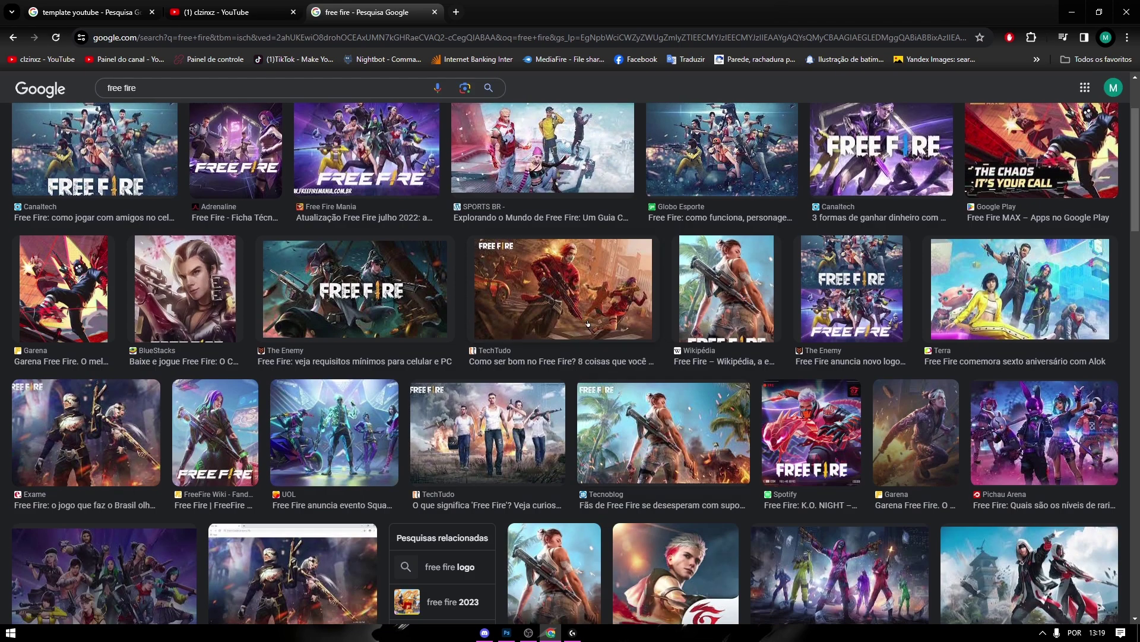
pyautogui.scroll(-5, 588, 324)
pyautogui.scroll(-3, 692, 530)
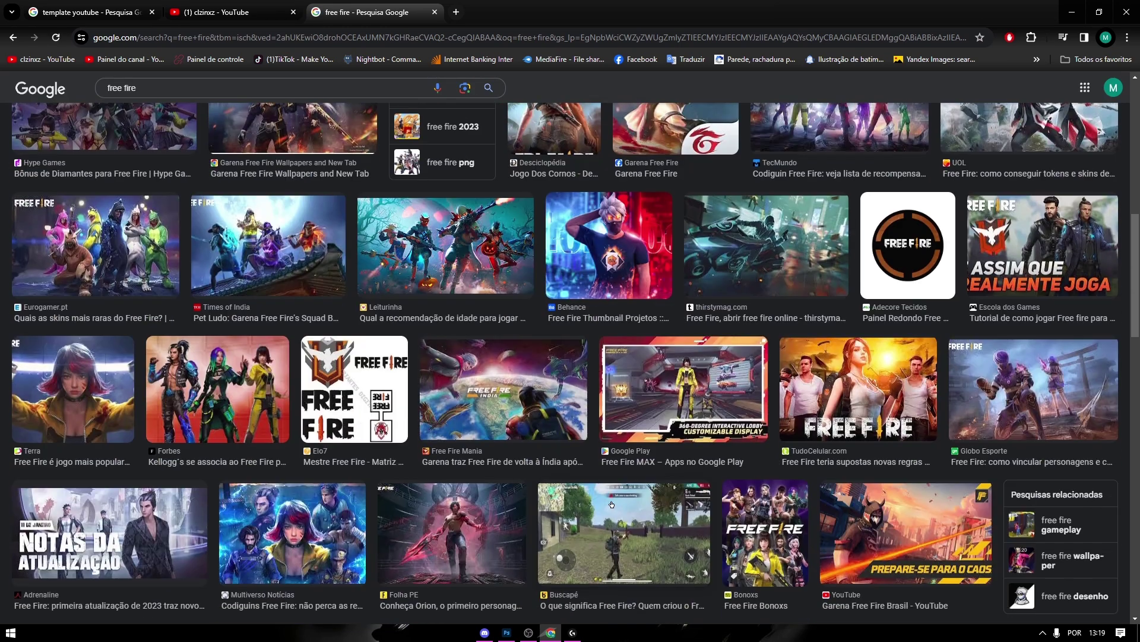
pyautogui.scroll(-2, 612, 504)
pyautogui.scroll(-2, 607, 504)
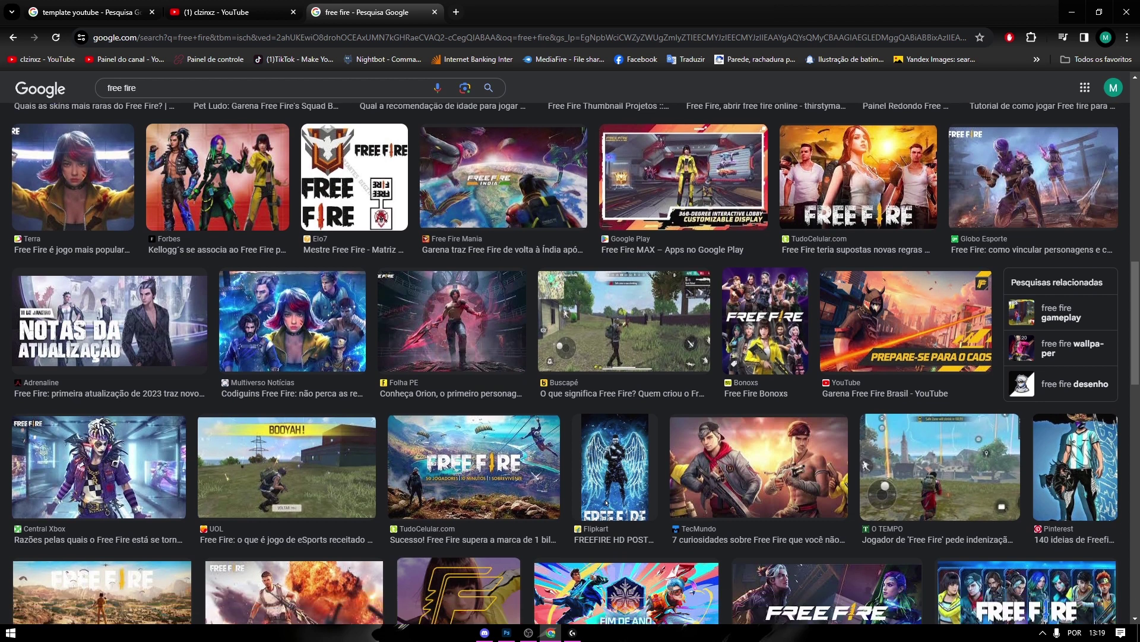
pyautogui.scroll(-2, 668, 514)
pyautogui.scroll(-2, 668, 515)
pyautogui.scroll(-3, 713, 463)
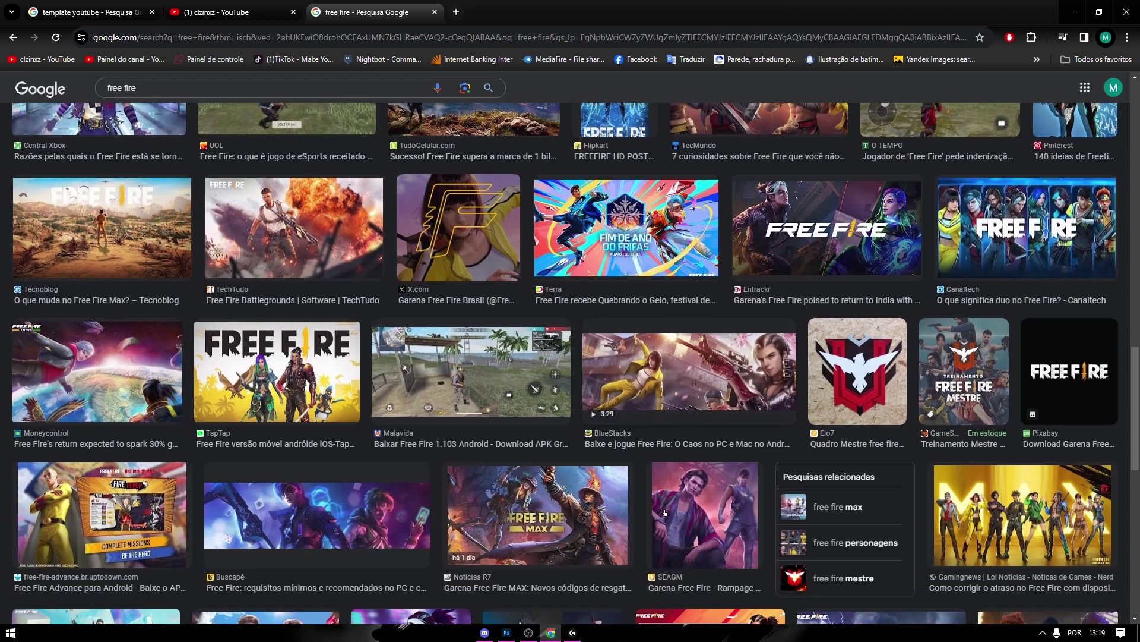
pyautogui.scroll(-2, 709, 442)
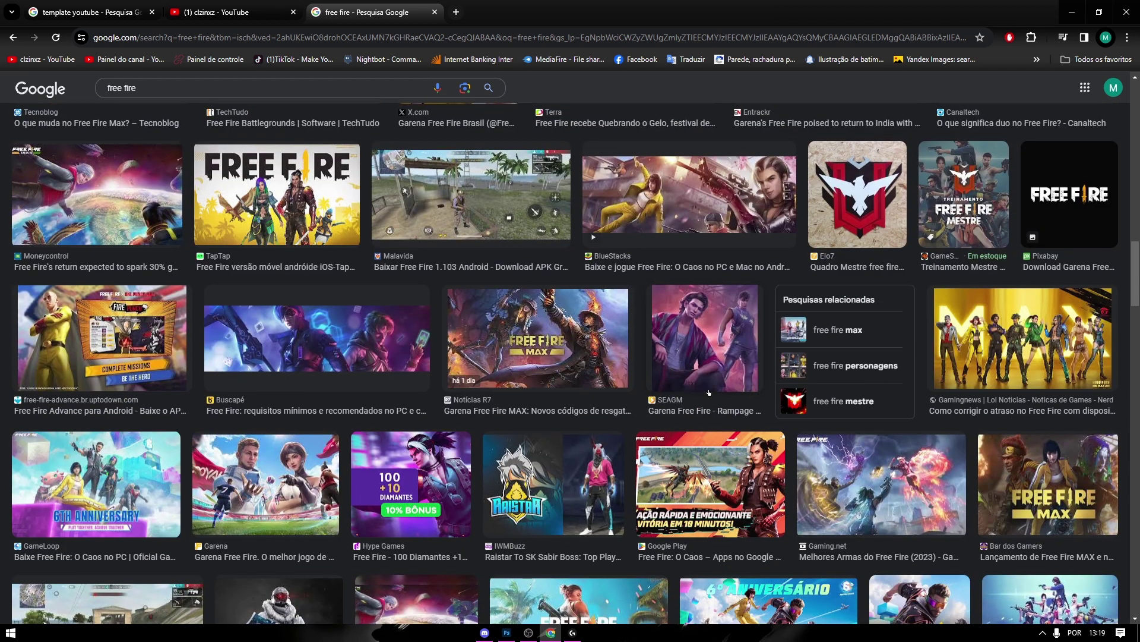
pyautogui.scroll(-3, 678, 318)
pyautogui.scroll(-2, 565, 468)
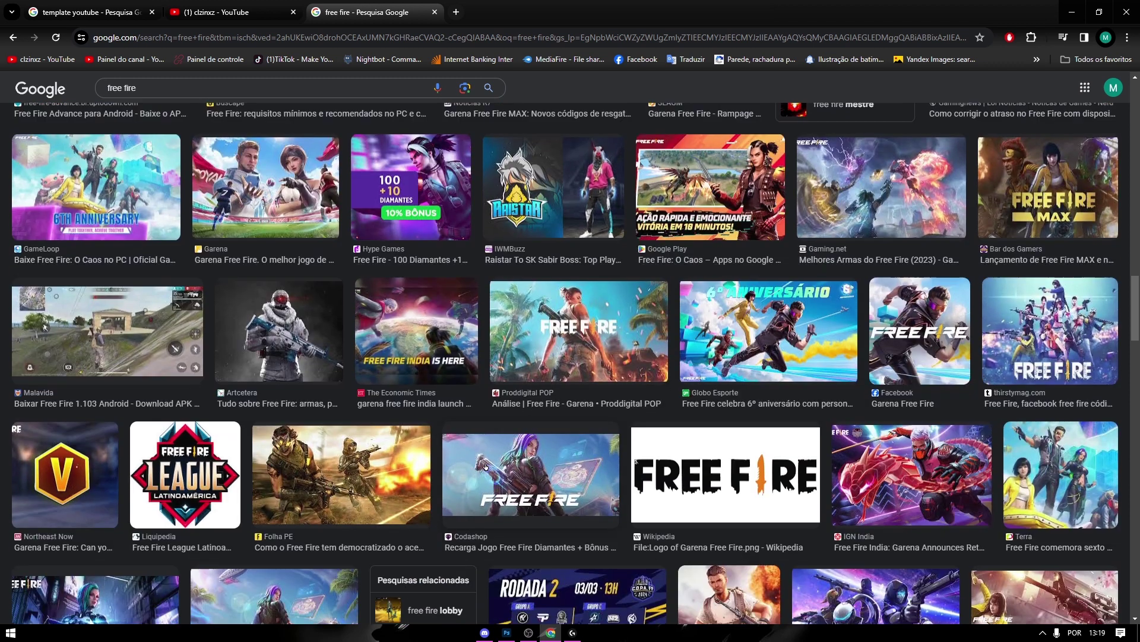
pyautogui.scroll(-3, 361, 486)
pyautogui.scroll(-1, 374, 478)
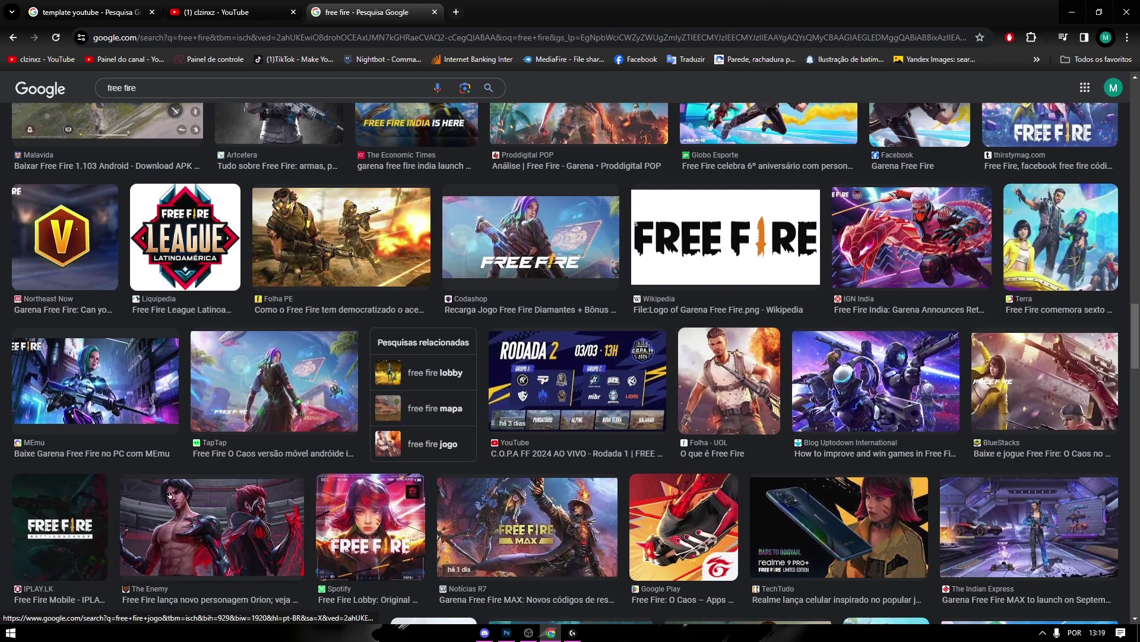
pyautogui.click(169, 495)
pyautogui.rightClick(909, 227)
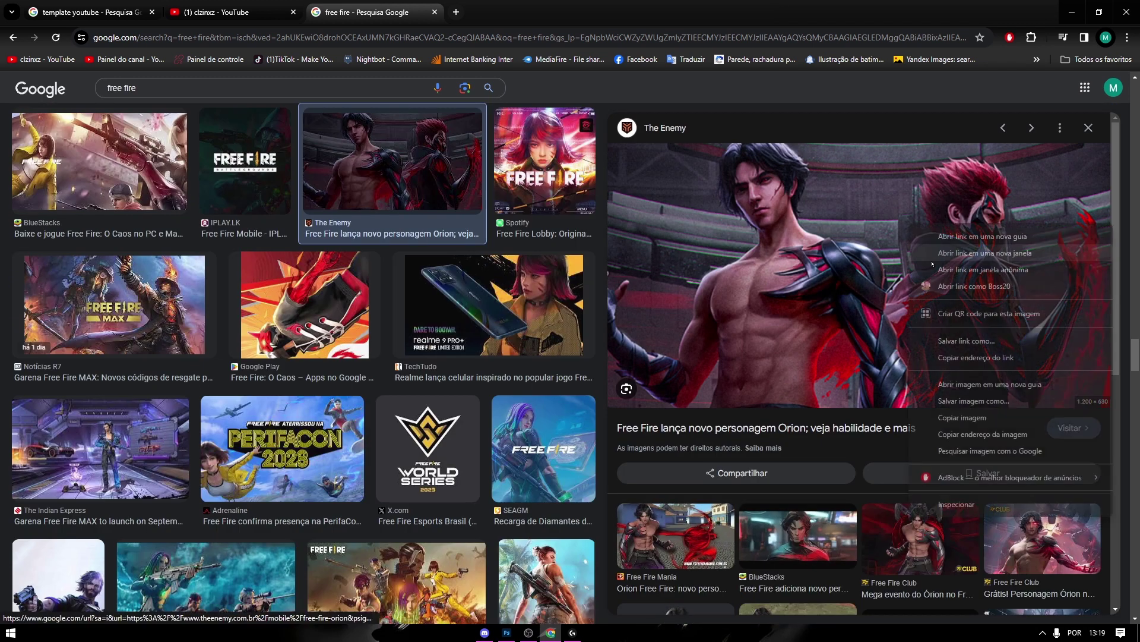
pyautogui.click(962, 417)
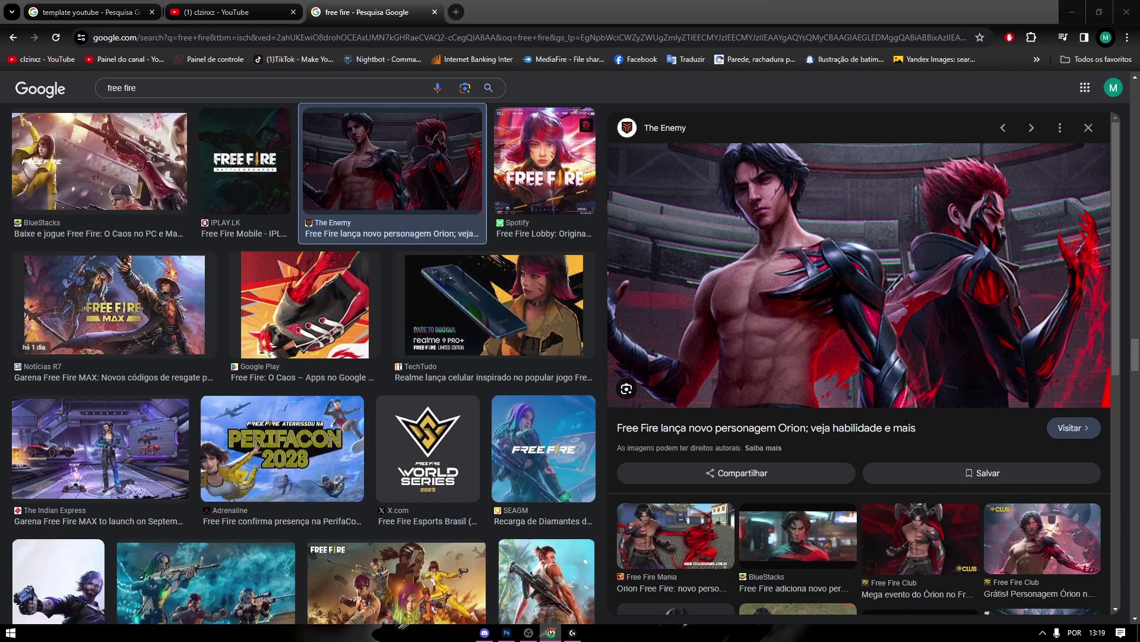
pyautogui.click(507, 632)
# Step: Paste the Orion image, scale it to 69.21% and place it at the strip's right end
pyautogui.hotkey('ctrl', 'v')
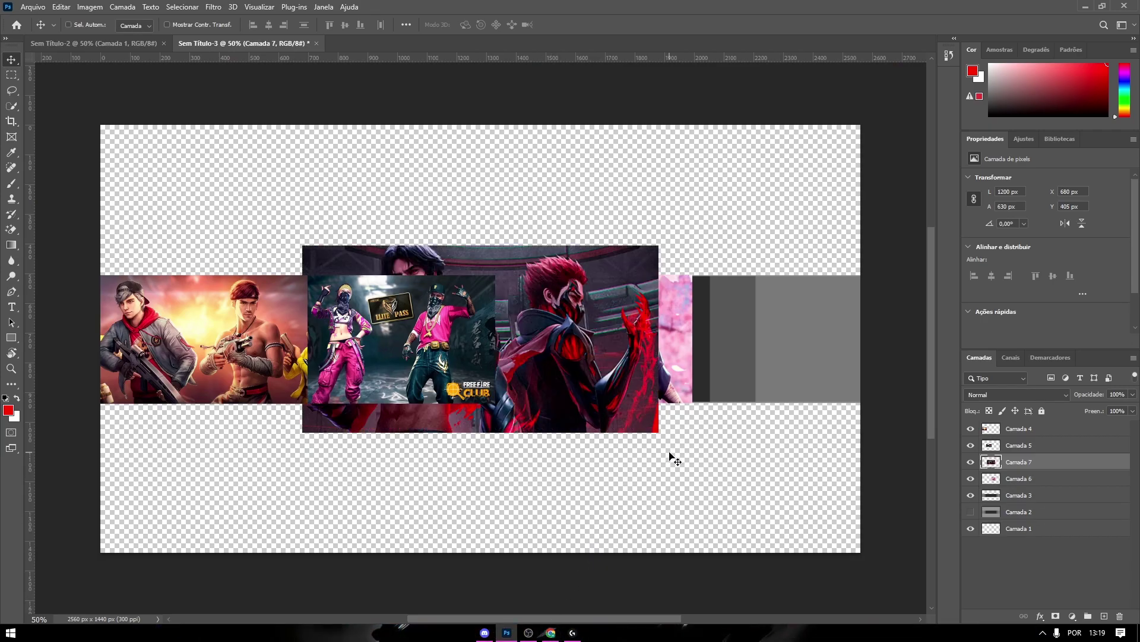
pyautogui.hotkey('ctrl', 't')
pyautogui.moveTo(476, 432); pyautogui.dragTo(476, 403)
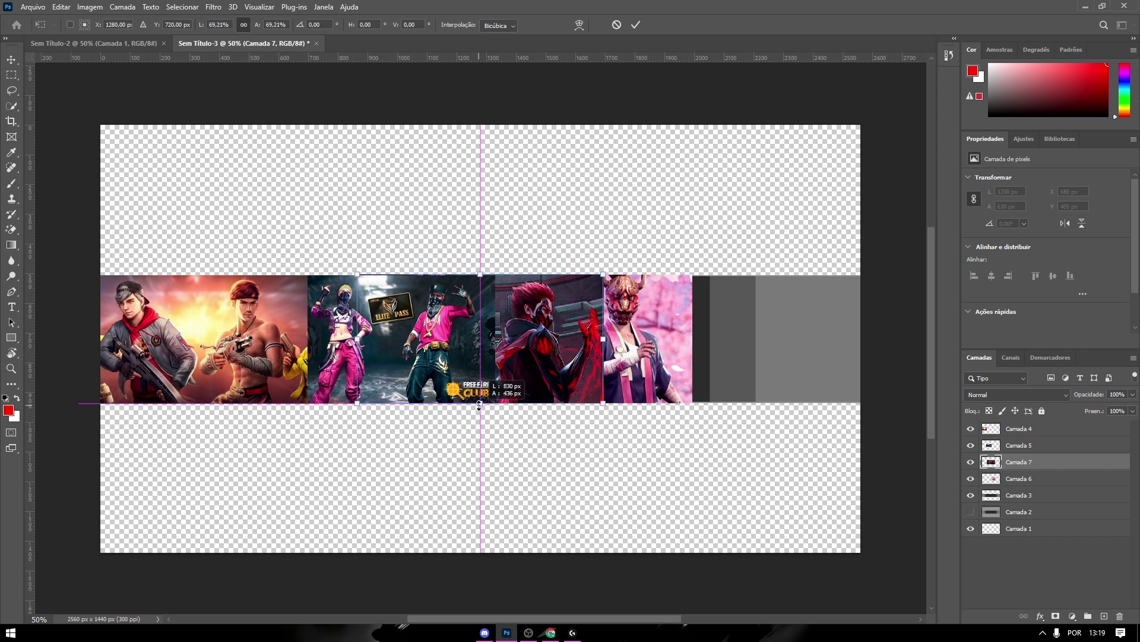
pyautogui.moveTo(572, 339)
pyautogui.mouseDown()
pyautogui.moveTo(765, 339)
pyautogui.moveTo(875, 367)
pyautogui.mouseUp()
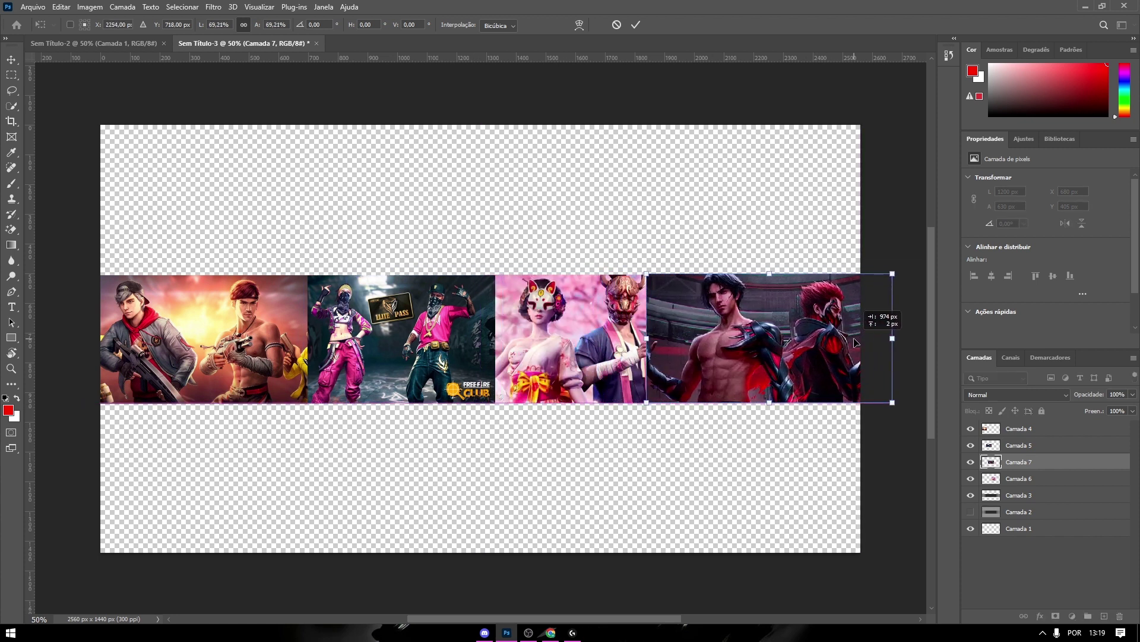
# Step: Put the Orion layer beneath the pink image's layer and nudge the four pictures into an even row
pyautogui.moveTo(1072, 462); pyautogui.dragTo(1064, 484)
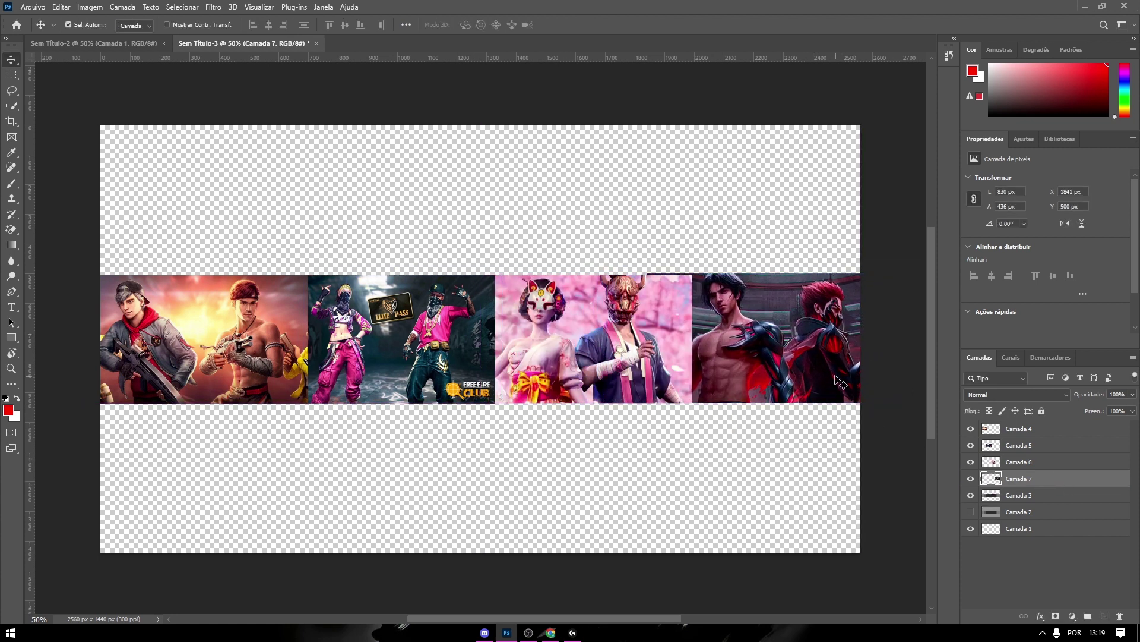
pyautogui.moveTo(813, 364); pyautogui.dragTo(818, 363)
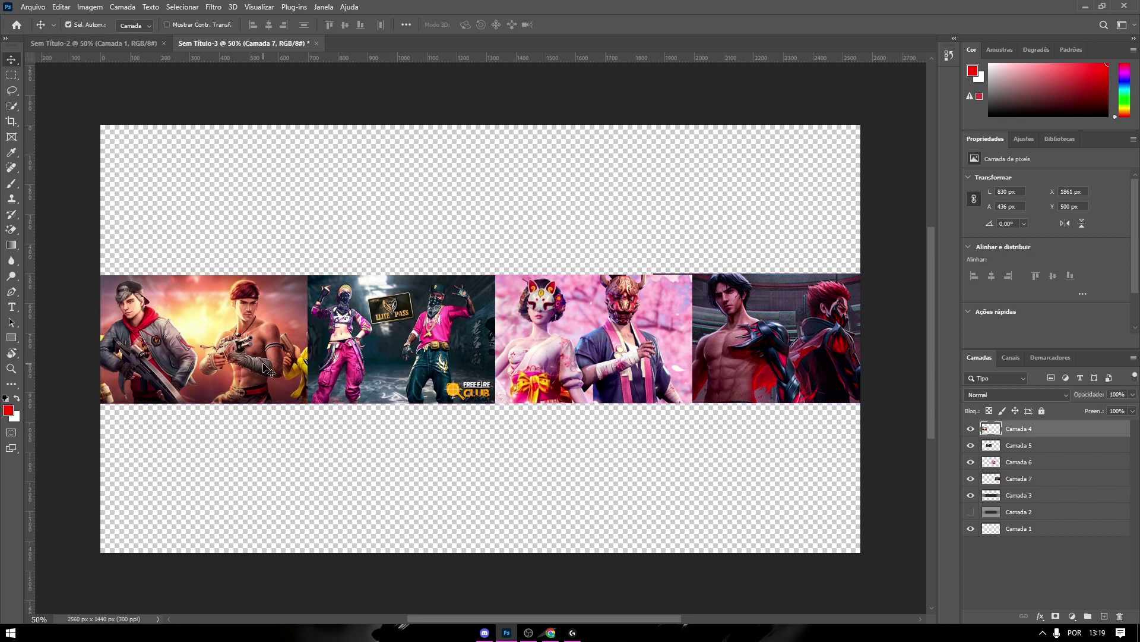
pyautogui.moveTo(270, 367); pyautogui.dragTo(255, 366)
pyautogui.moveTo(395, 368); pyautogui.dragTo(389, 368)
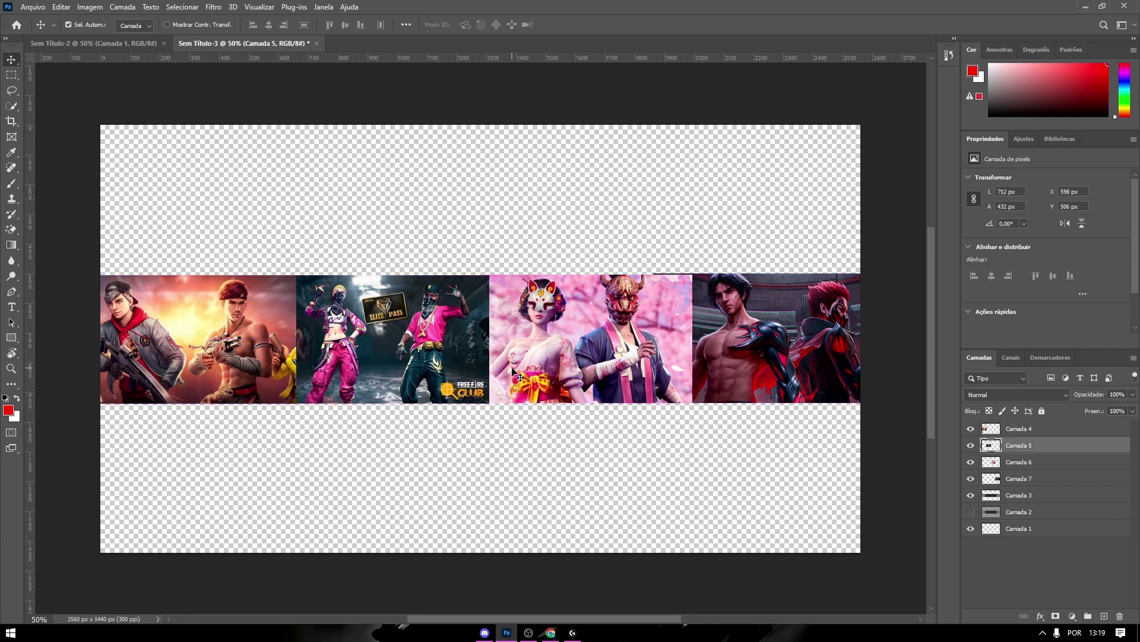
pyautogui.moveTo(542, 369); pyautogui.dragTo(537, 367)
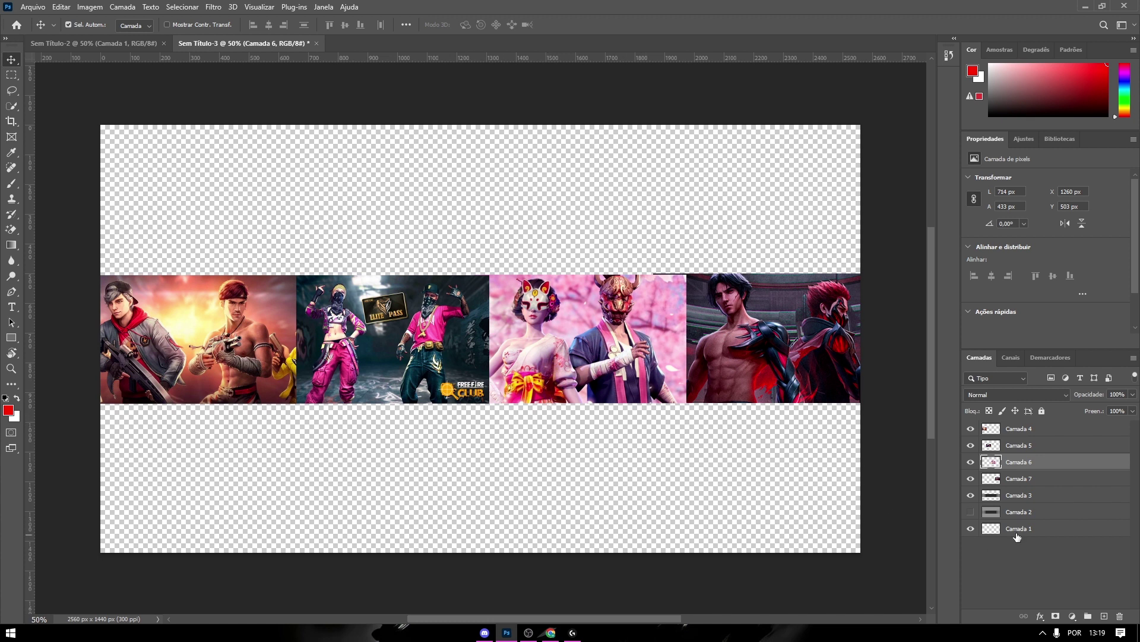
# Step: Check the Orion layer, then select the four strip image layers, Camada 4 to 7
pyautogui.click(1042, 481)
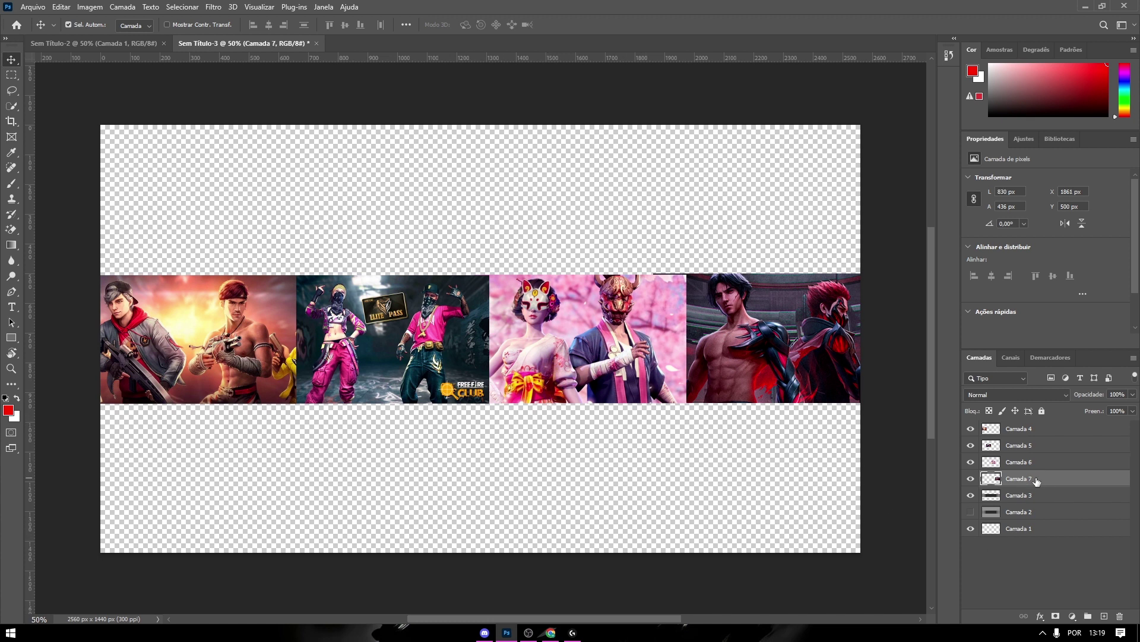
pyautogui.click(970, 478)
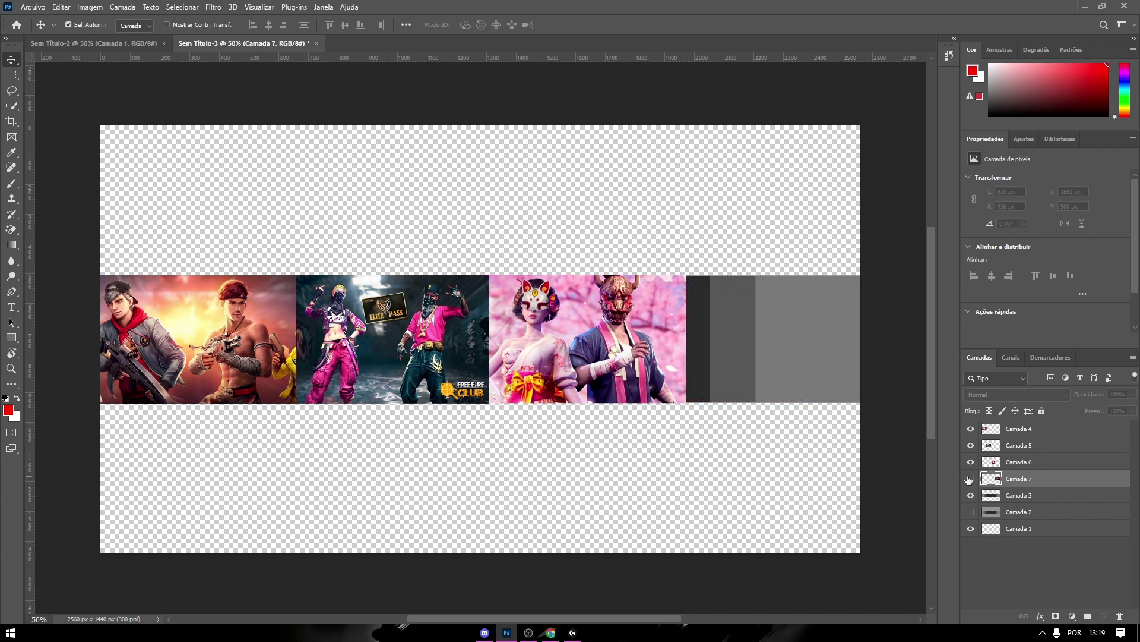
pyautogui.keyDown('shift'); pyautogui.click(1042, 467); pyautogui.keyUp('shift')
pyautogui.keyDown('shift'); pyautogui.click(1044, 447); pyautogui.keyUp('shift')
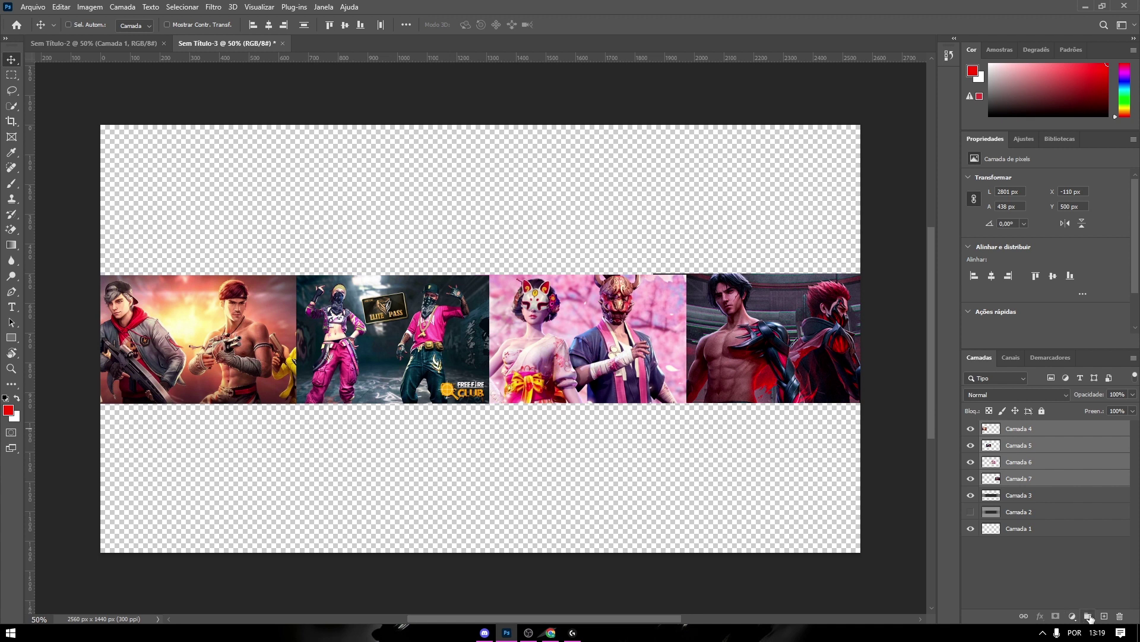
# Step: Group the four strip layers into Agrupar 1 and convert it with Converter em objeto inteligente
pyautogui.click(1089, 617)
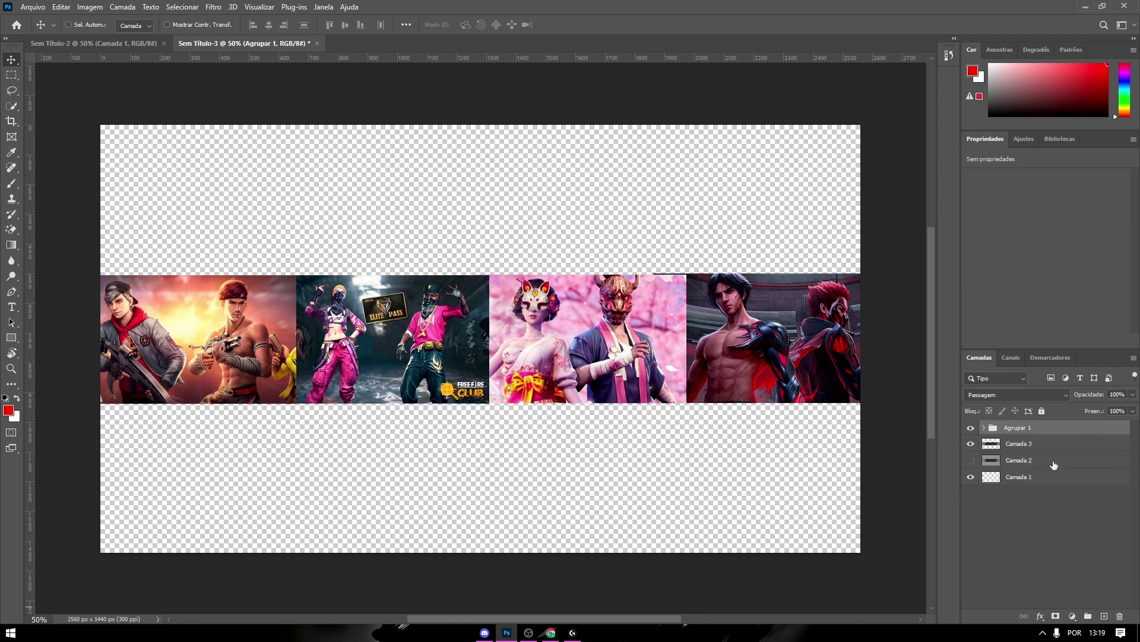
pyautogui.rightClick(1031, 436)
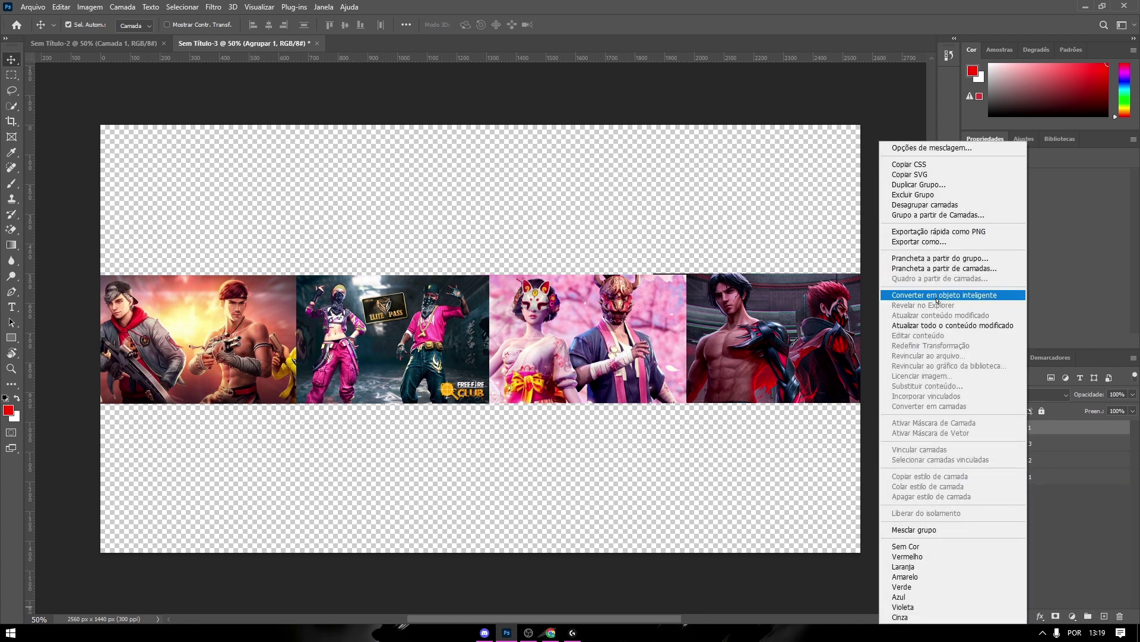
pyautogui.click(937, 296)
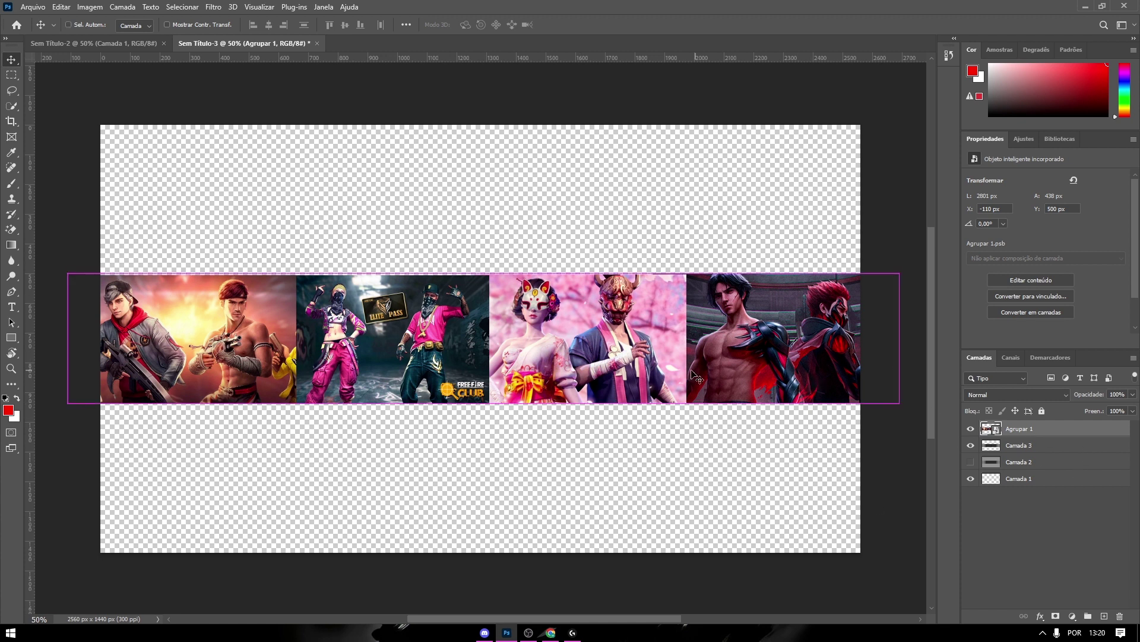
# Step: Apply Hue/Saturation with Saturação -100 and slightly raised Luminosidade to the strip
pyautogui.hotkey('ctrl', 'u')
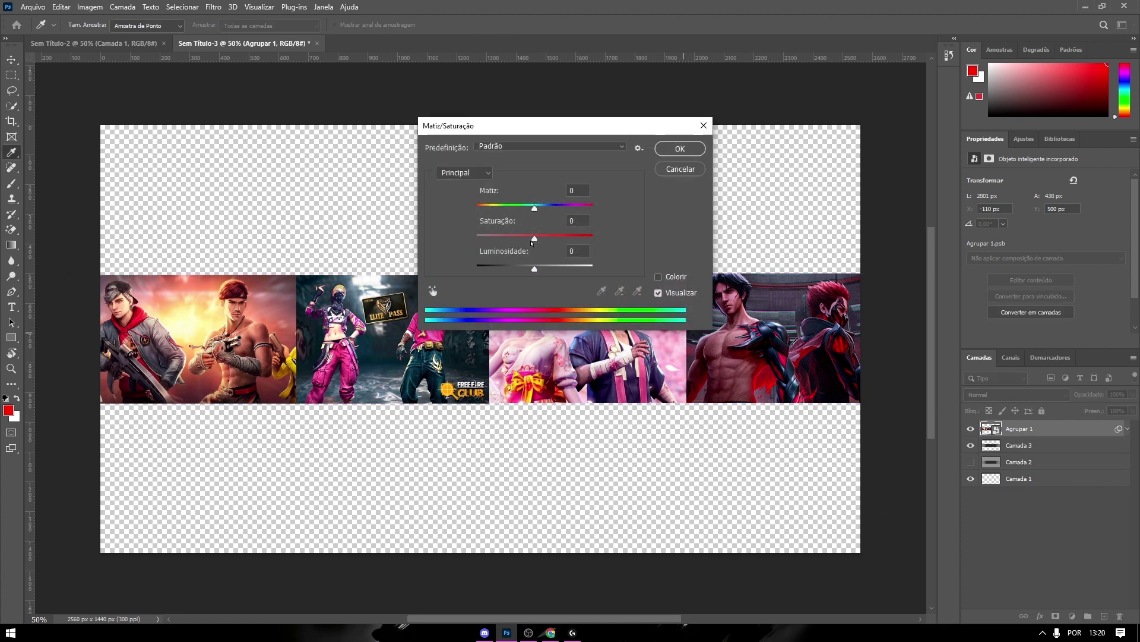
pyautogui.moveTo(534, 238); pyautogui.dragTo(477, 238)
pyautogui.moveTo(522, 128); pyautogui.dragTo(765, 126)
pyautogui.moveTo(781, 270); pyautogui.dragTo(775, 269)
pyautogui.press('Tab')
pyautogui.click(920, 149)
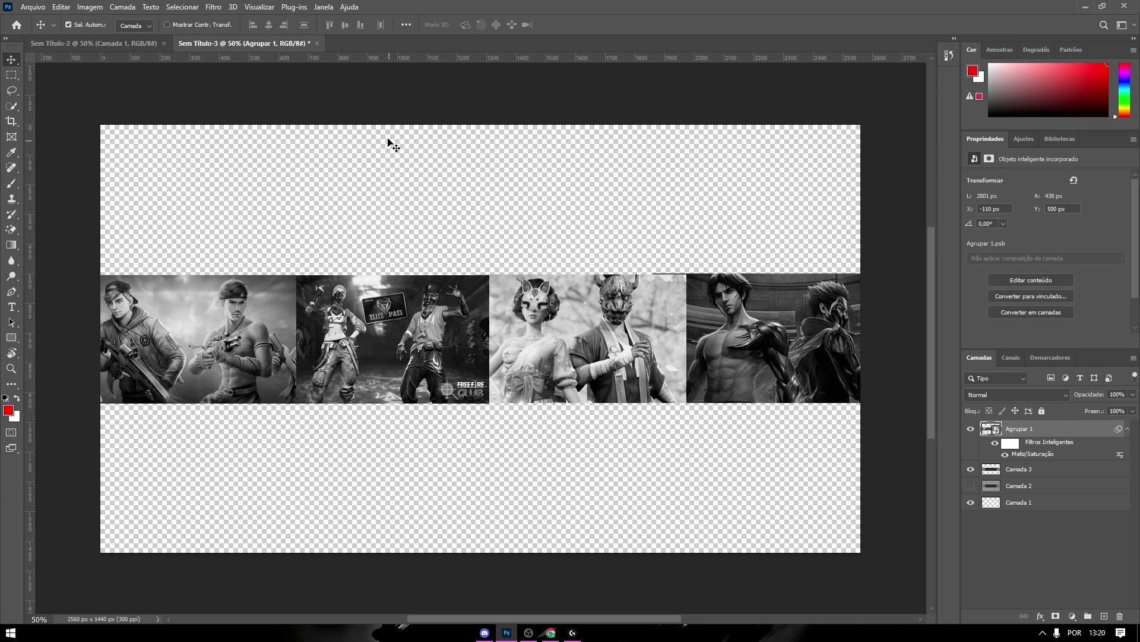
# Step: Apply Desfoque de Movimento with a -18° angle and 10-pixel distance to the strip
pyautogui.click(213, 6)
pyautogui.moveTo(228, 159)
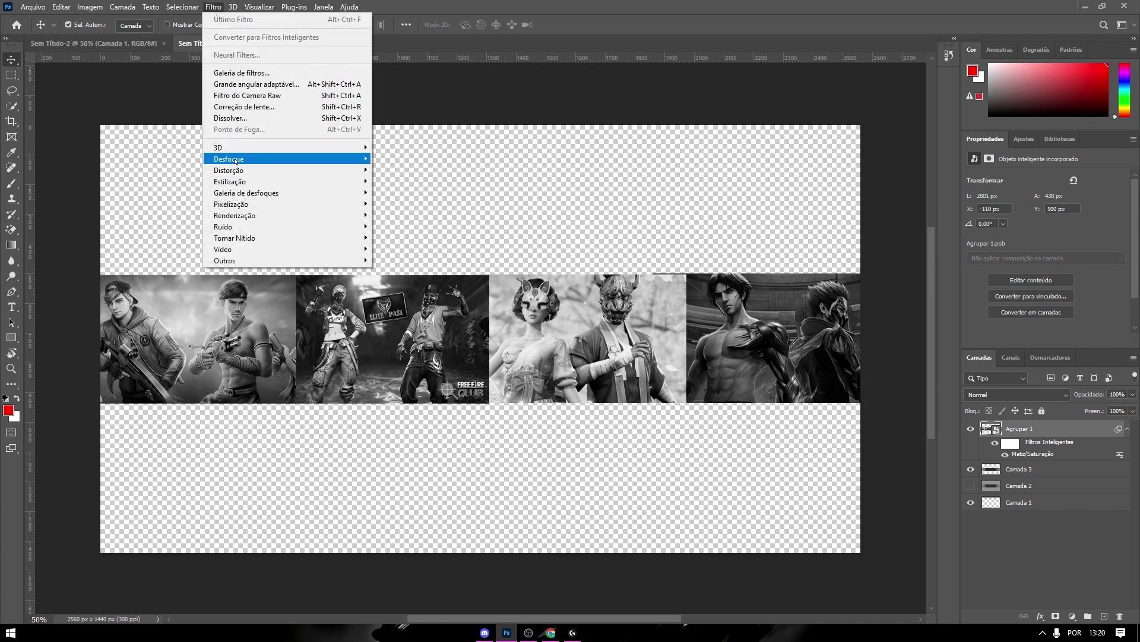
pyautogui.click(417, 204)
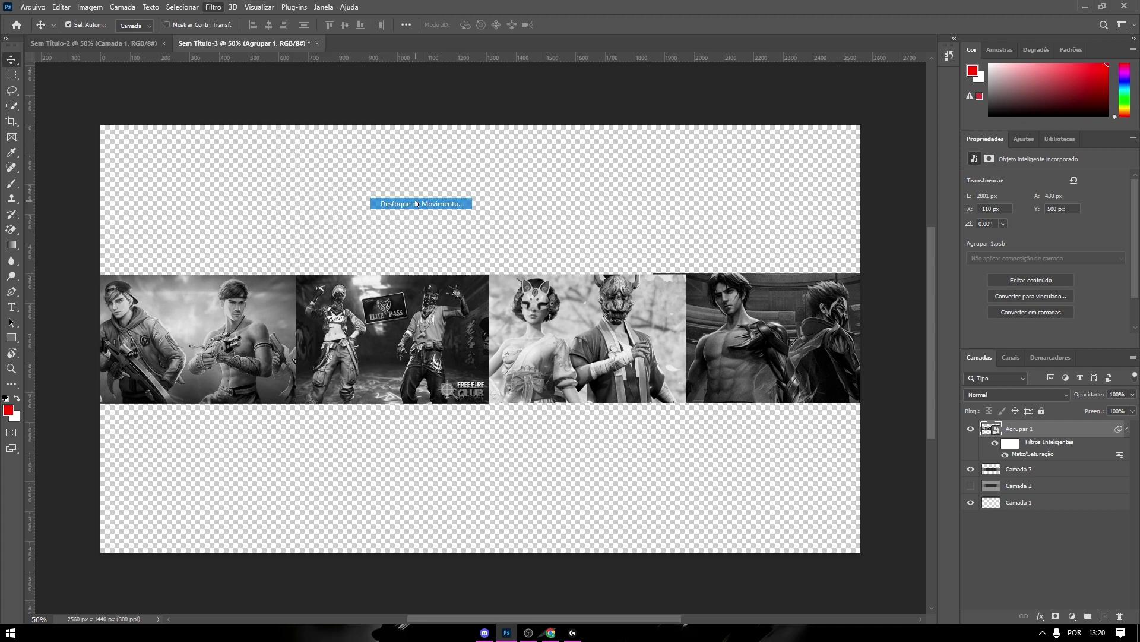
pyautogui.moveTo(701, 307); pyautogui.dragTo(699, 302)
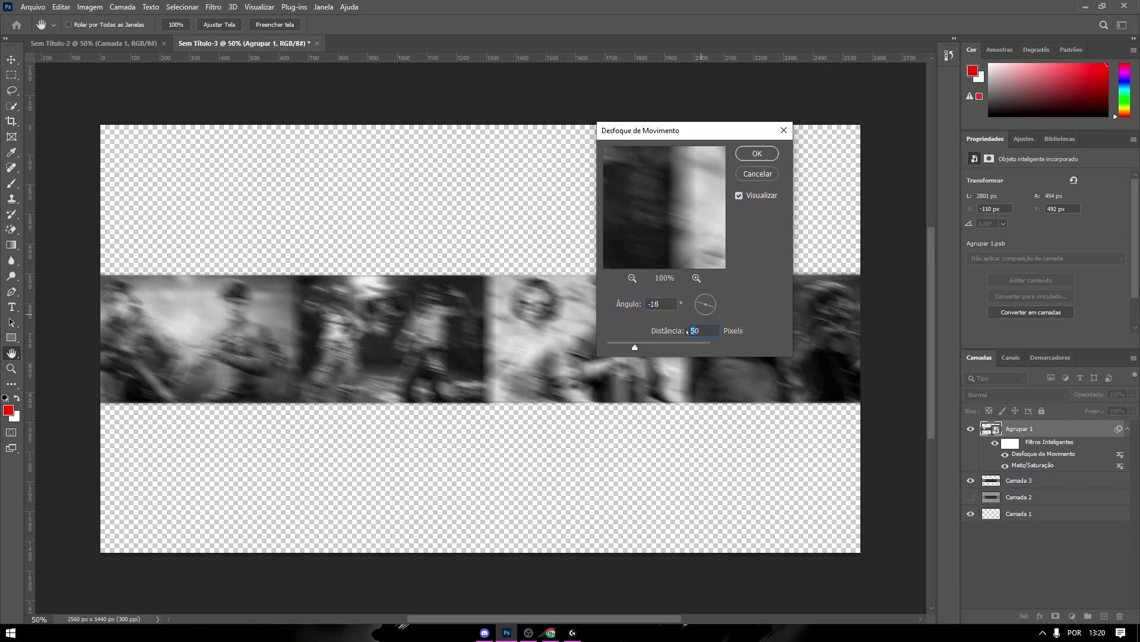
pyautogui.write('10')
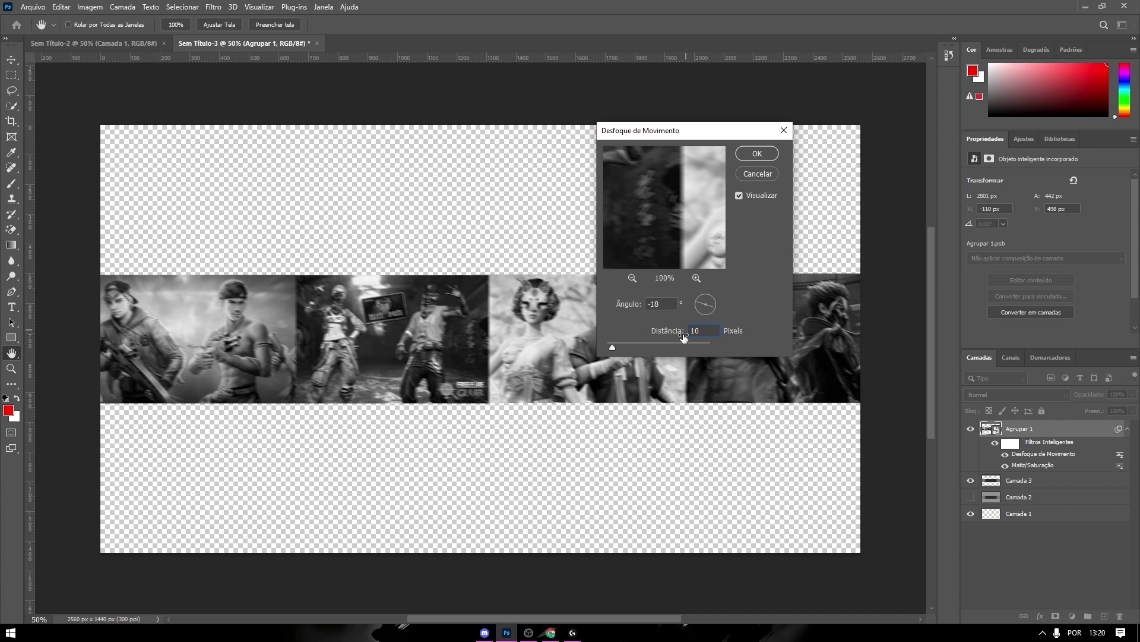
pyautogui.write('5')
pyautogui.click(757, 153)
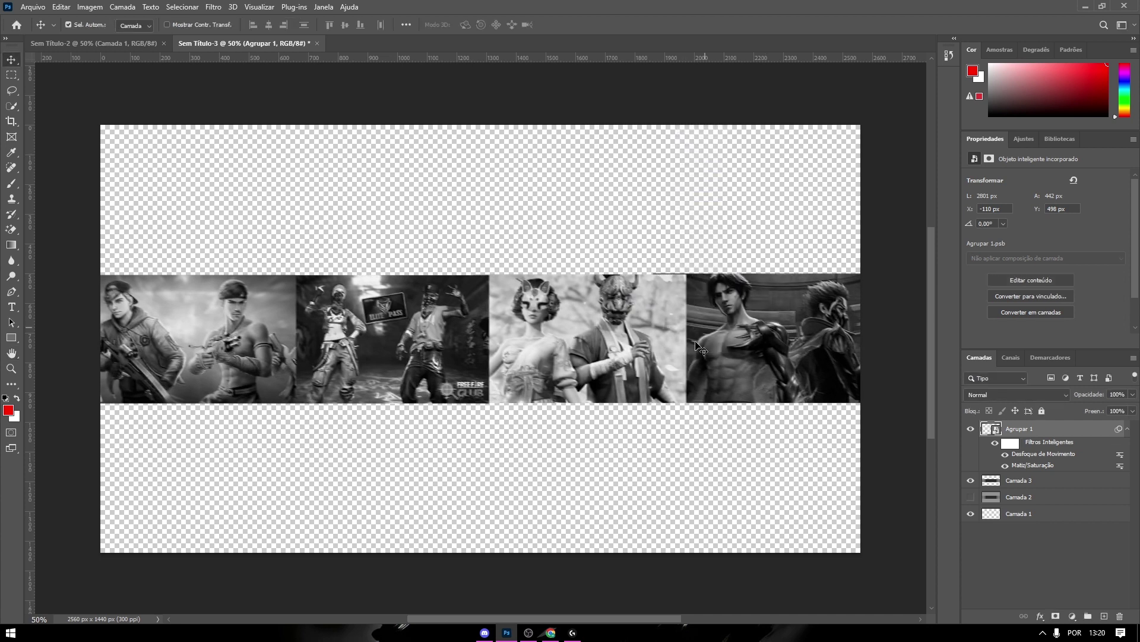
pyautogui.press('v')
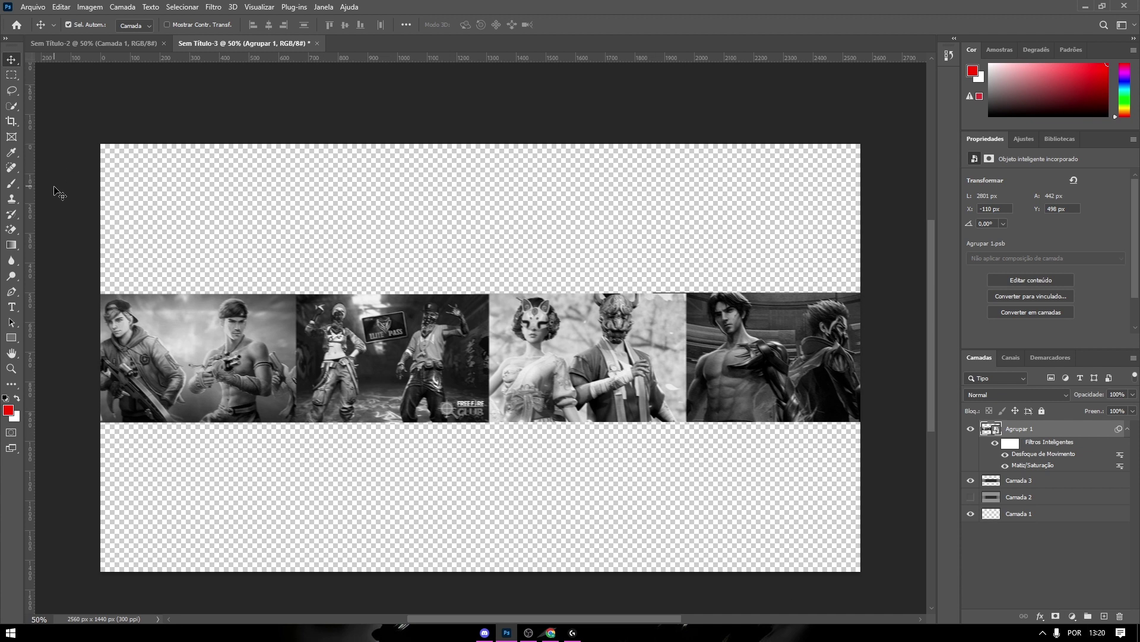
# Step: Add a white 'name' text layer over the strip with tracking set to 0
pyautogui.click(12, 307)
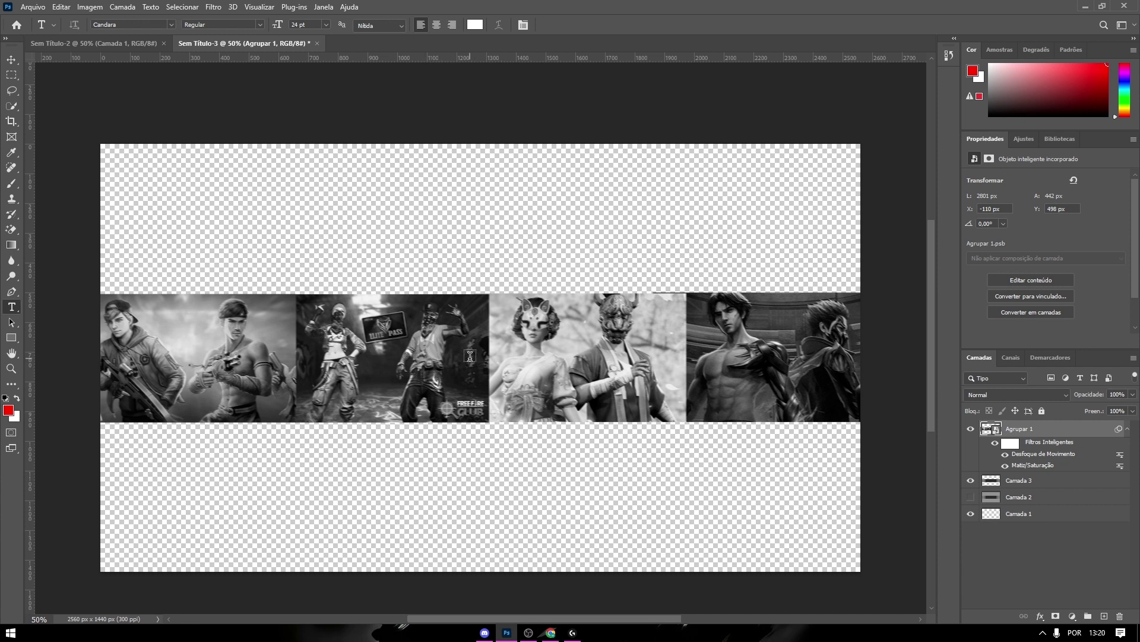
pyautogui.click(469, 356)
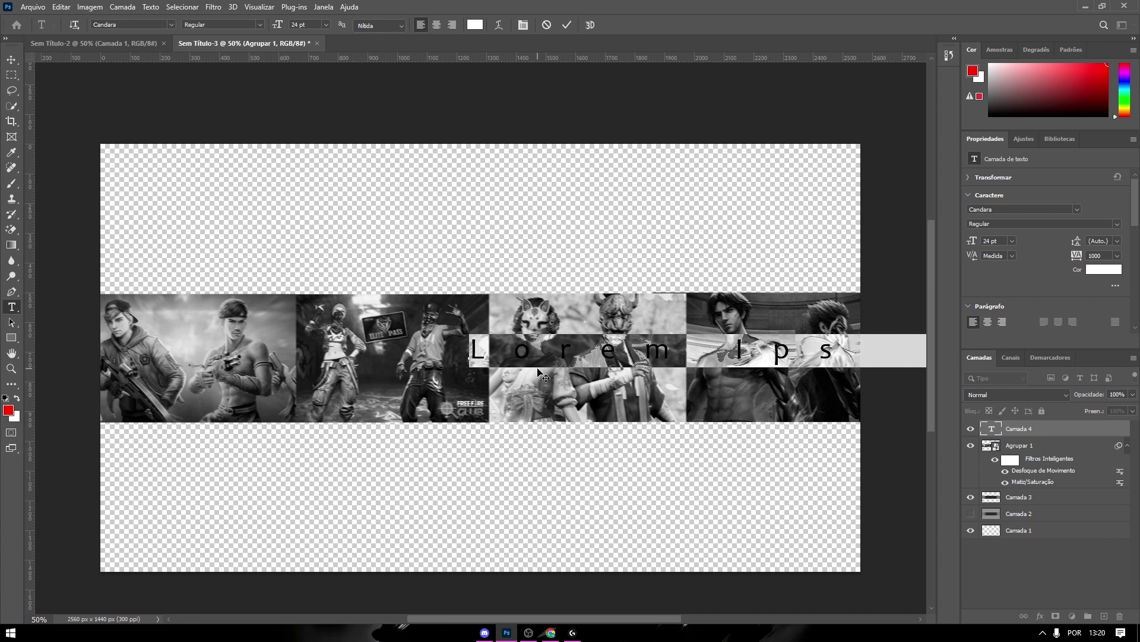
pyautogui.write('name')
pyautogui.click(1021, 437)
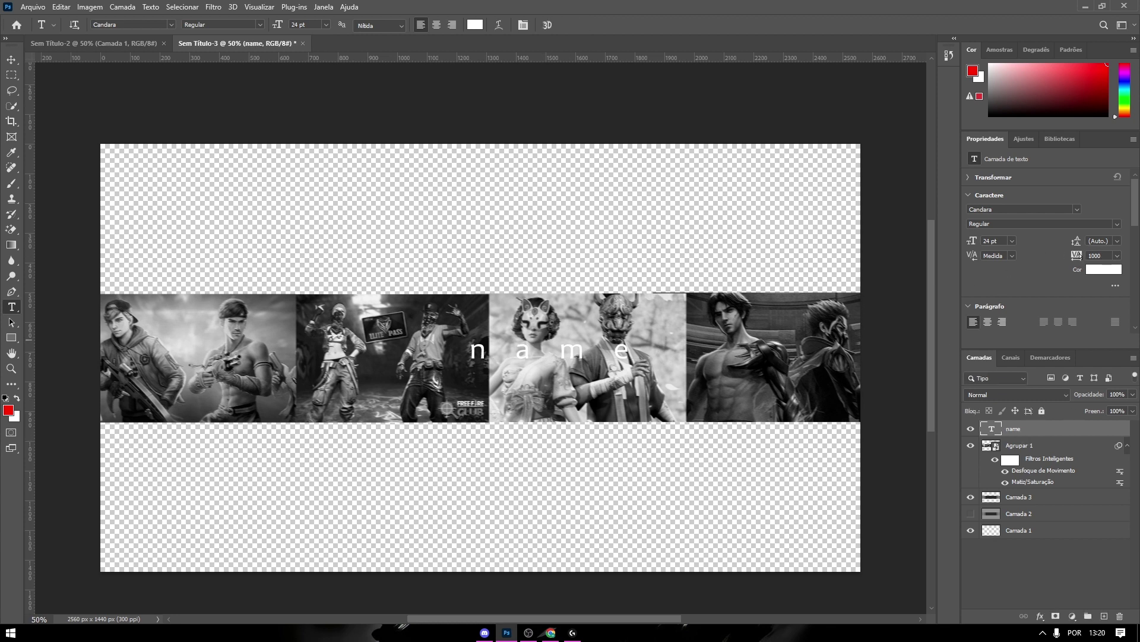
pyautogui.doubleClick(1102, 256)
pyautogui.write('0')
pyautogui.press('Return')
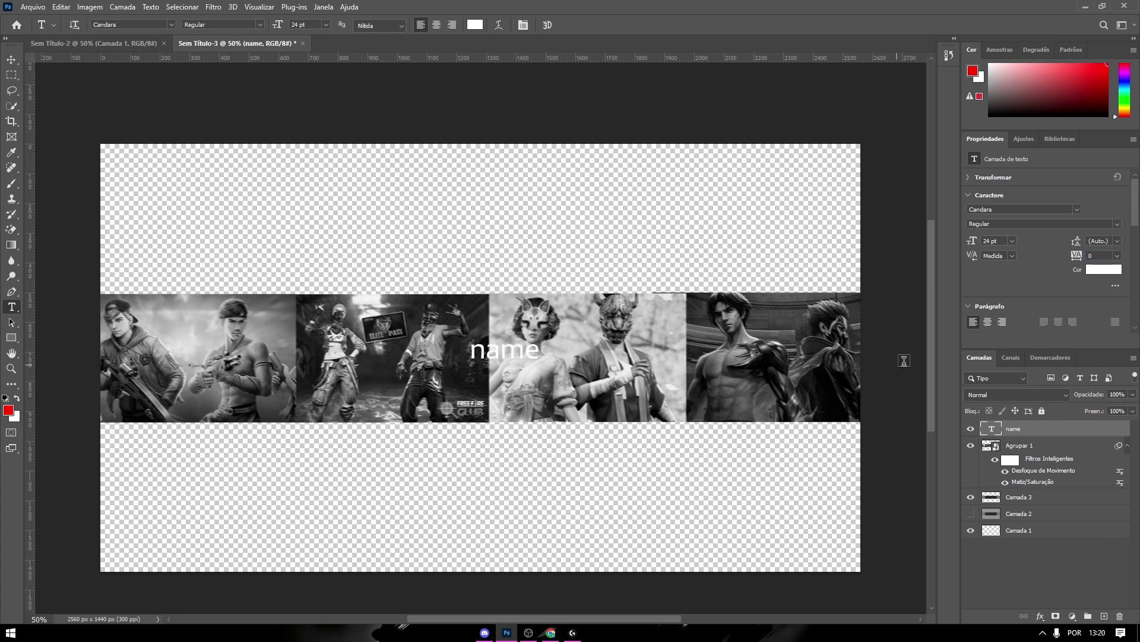
# Step: Scale the name text to about 321% and shift it slightly left
pyautogui.click(1100, 270)
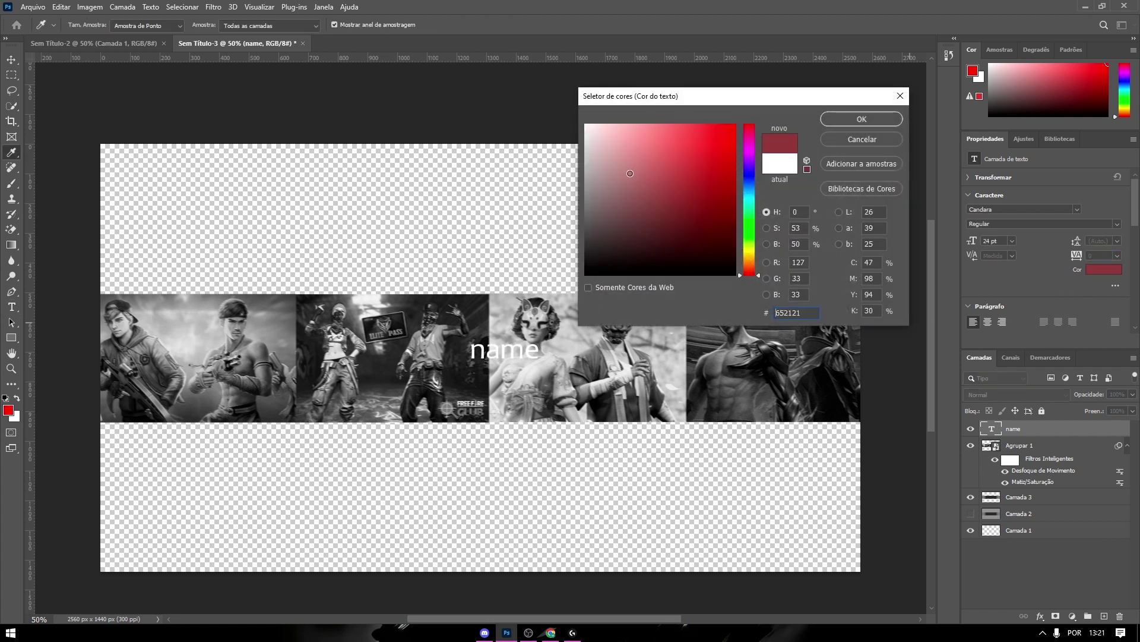
pyautogui.click(891, 125)
pyautogui.hotkey('ctrl', 't')
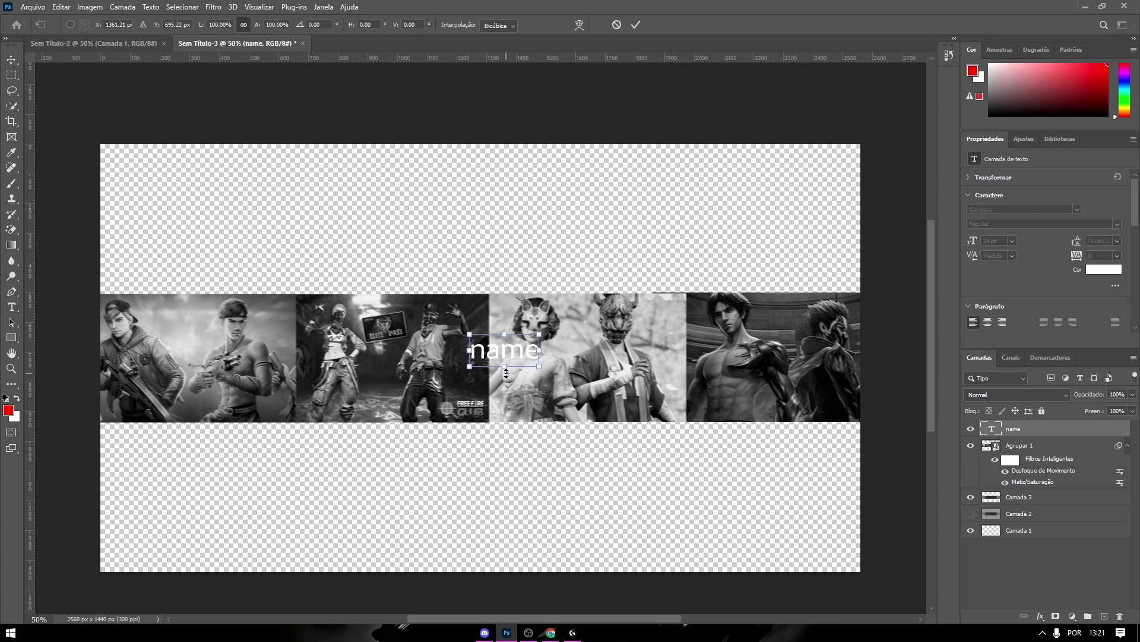
pyautogui.moveTo(506, 368); pyautogui.dragTo(507, 405)
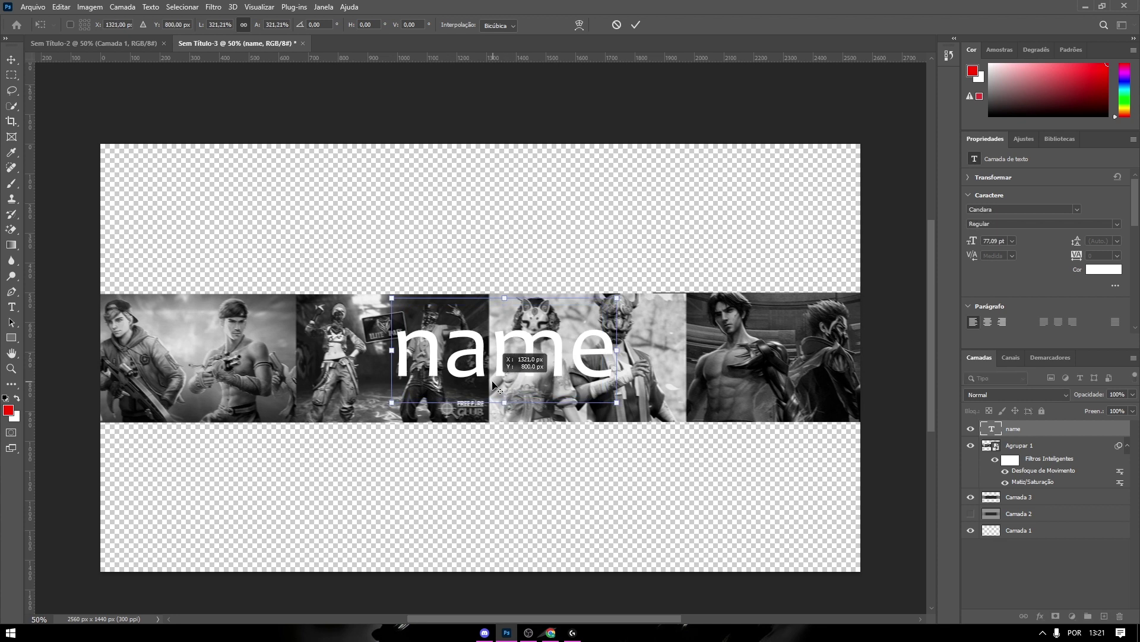
pyautogui.moveTo(501, 368); pyautogui.dragTo(491, 372)
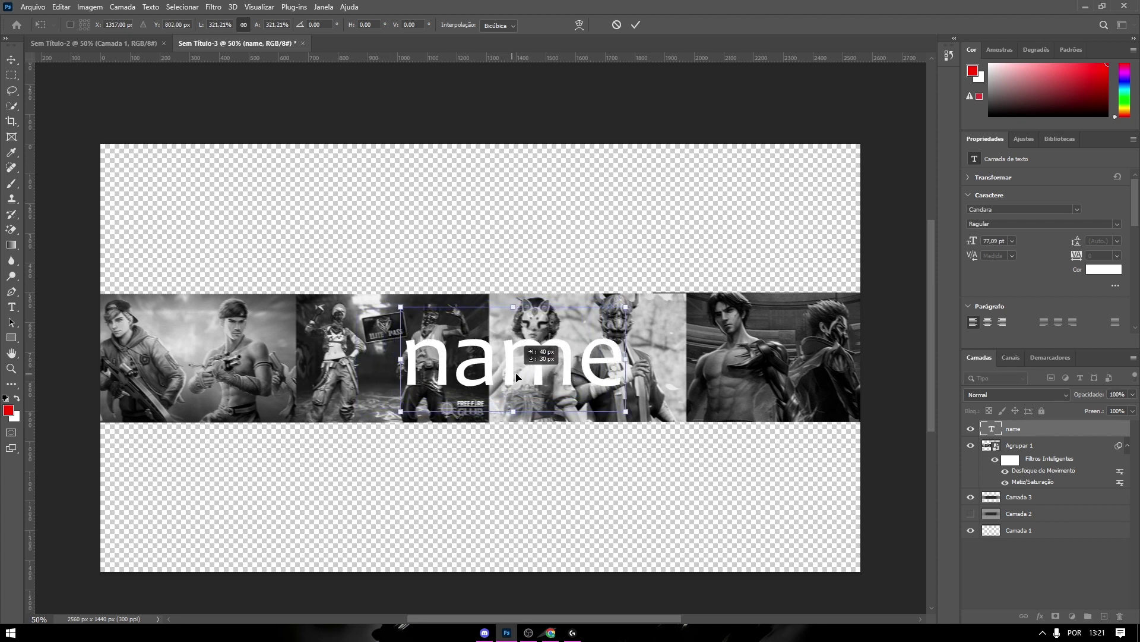
pyautogui.press('Return')
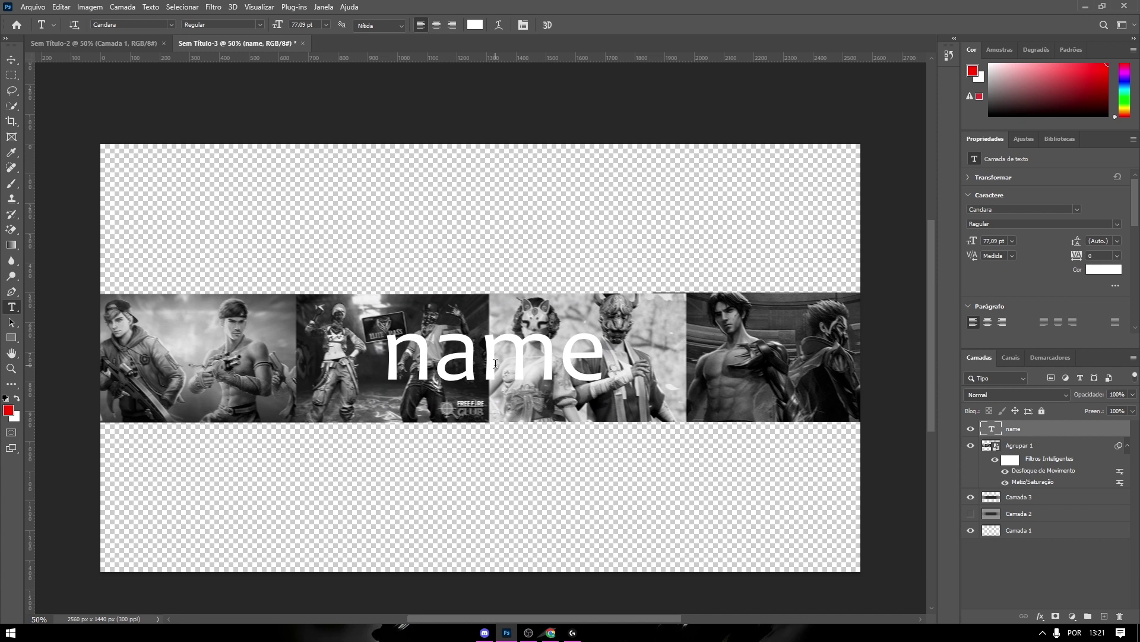
# Step: Centre the name text in the safe area, raising the template to check, then lowering it back
pyautogui.click(11, 59)
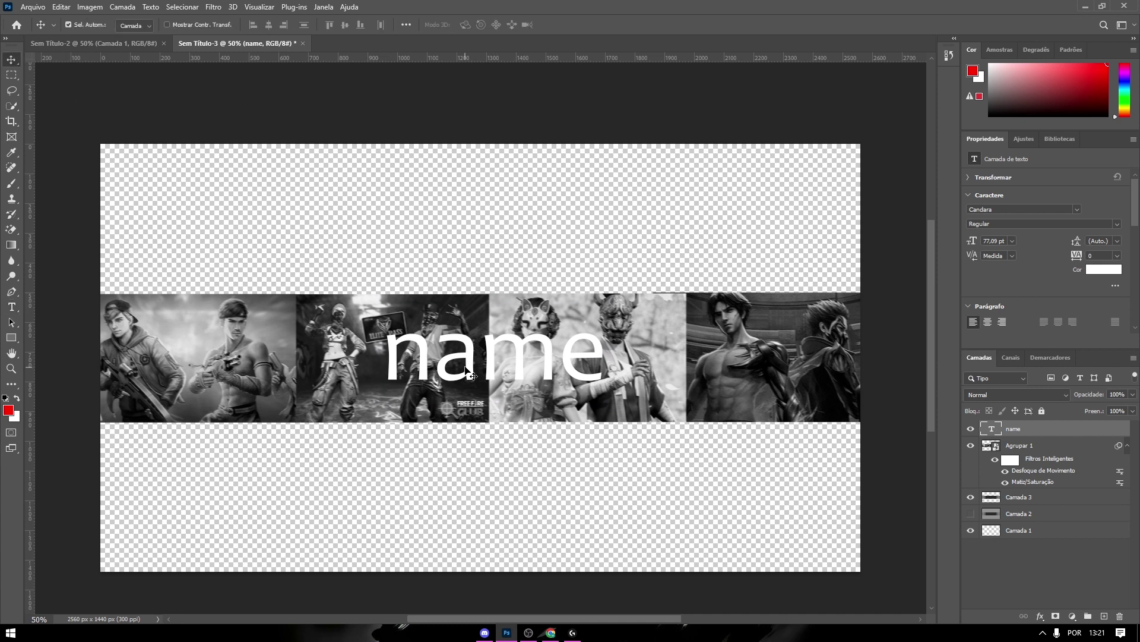
pyautogui.moveTo(466, 368); pyautogui.dragTo(456, 368)
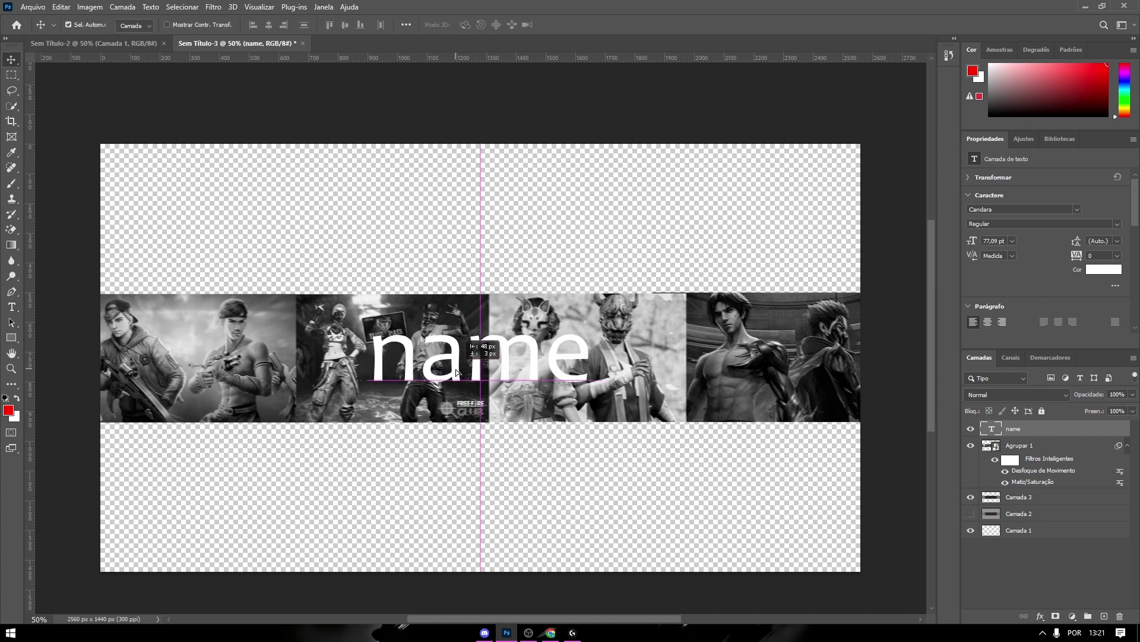
pyautogui.moveTo(456, 369); pyautogui.dragTo(455, 372)
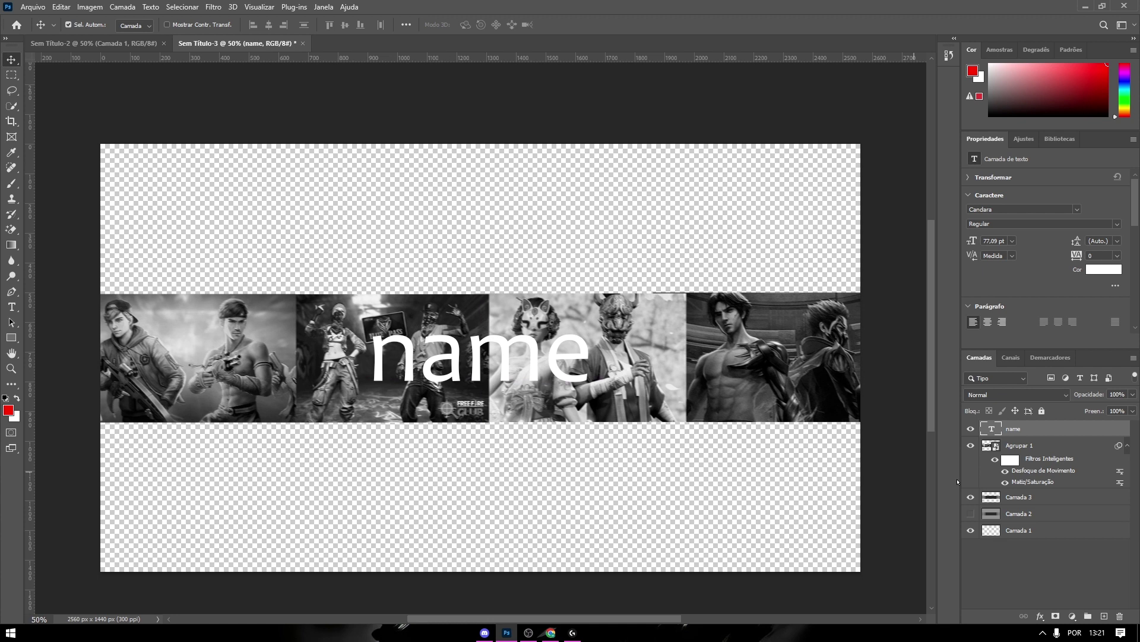
pyautogui.moveTo(1044, 529); pyautogui.dragTo(1030, 426)
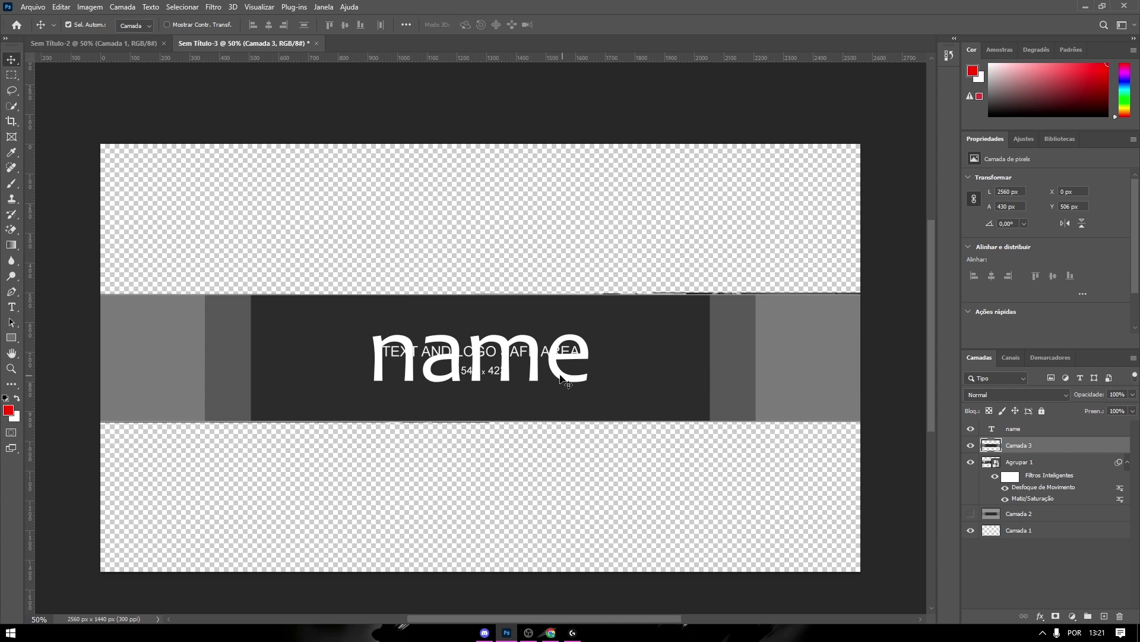
pyautogui.moveTo(534, 373); pyautogui.dragTo(589, 371)
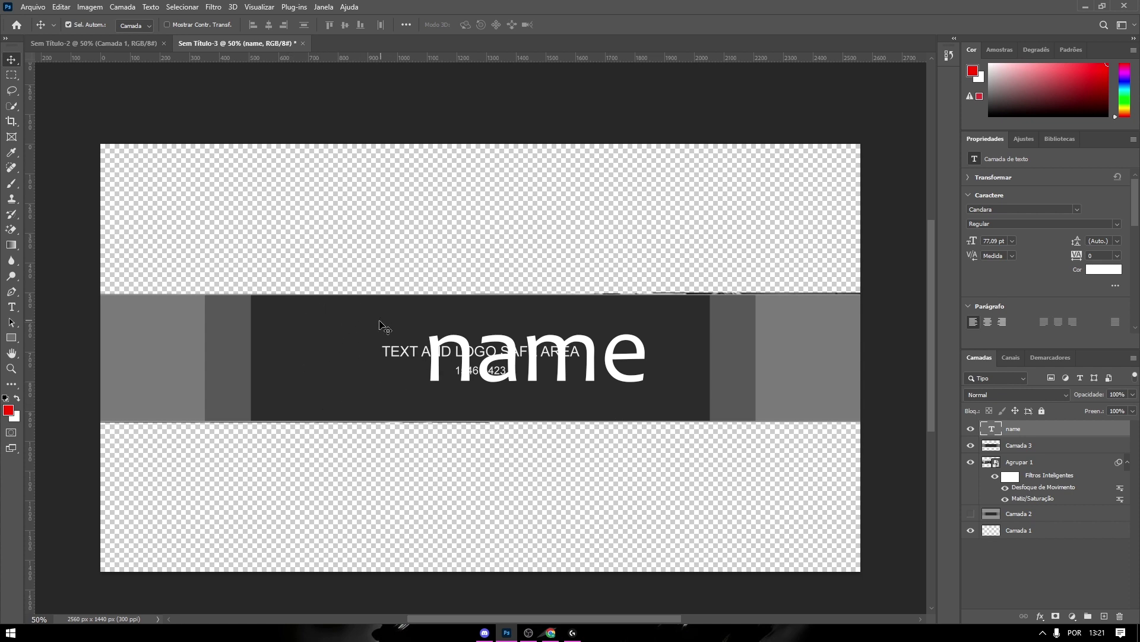
pyautogui.moveTo(591, 364); pyautogui.dragTo(591, 365)
pyautogui.moveTo(1046, 429); pyautogui.dragTo(1047, 506)
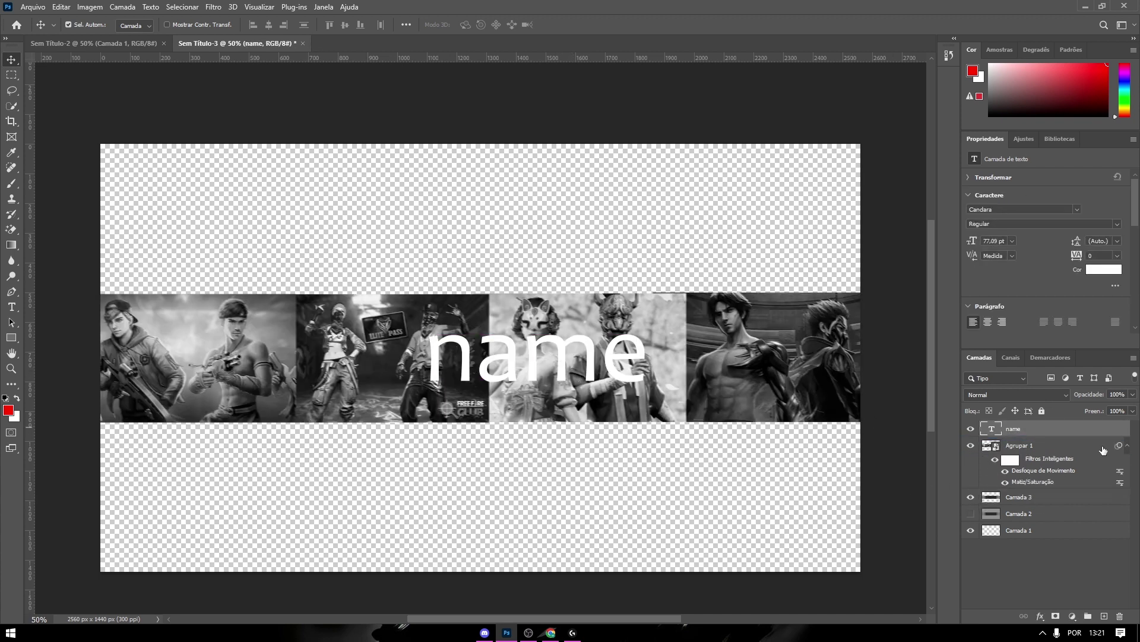
# Step: Set the name text in the Empires font and scale it to about 128%
pyautogui.click(1077, 211)
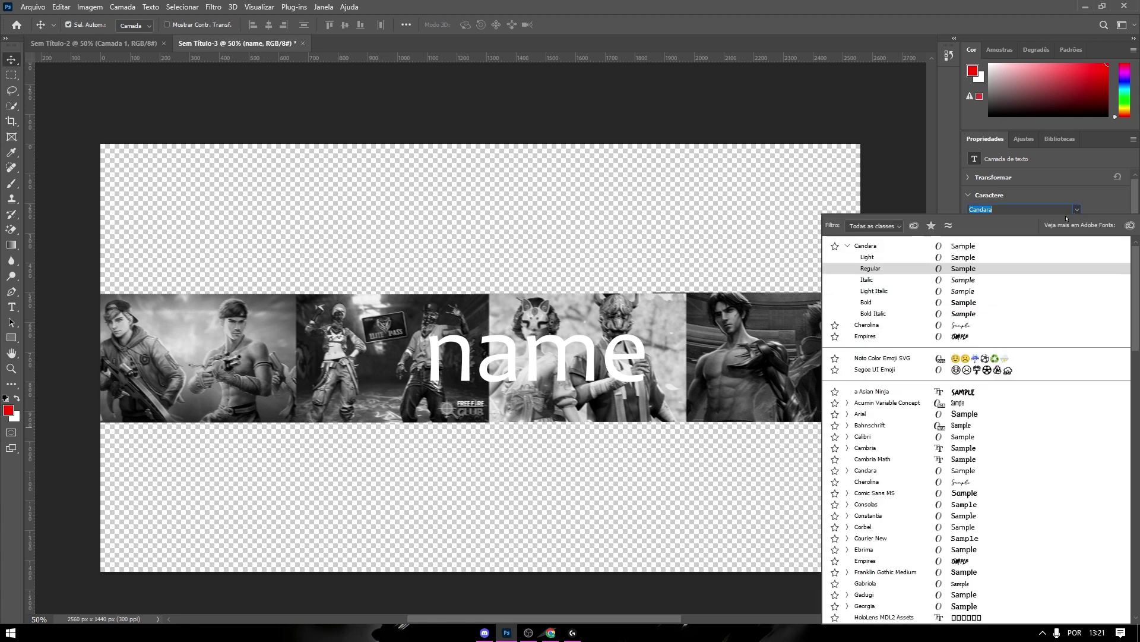
pyautogui.click(956, 337)
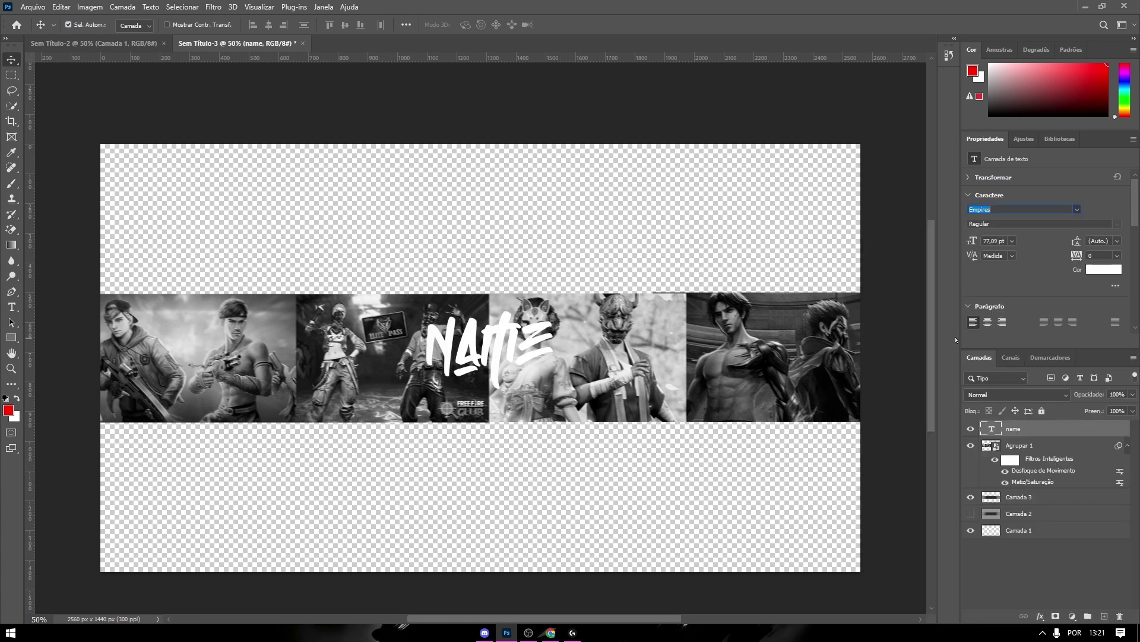
pyautogui.hotkey('ctrl', 't')
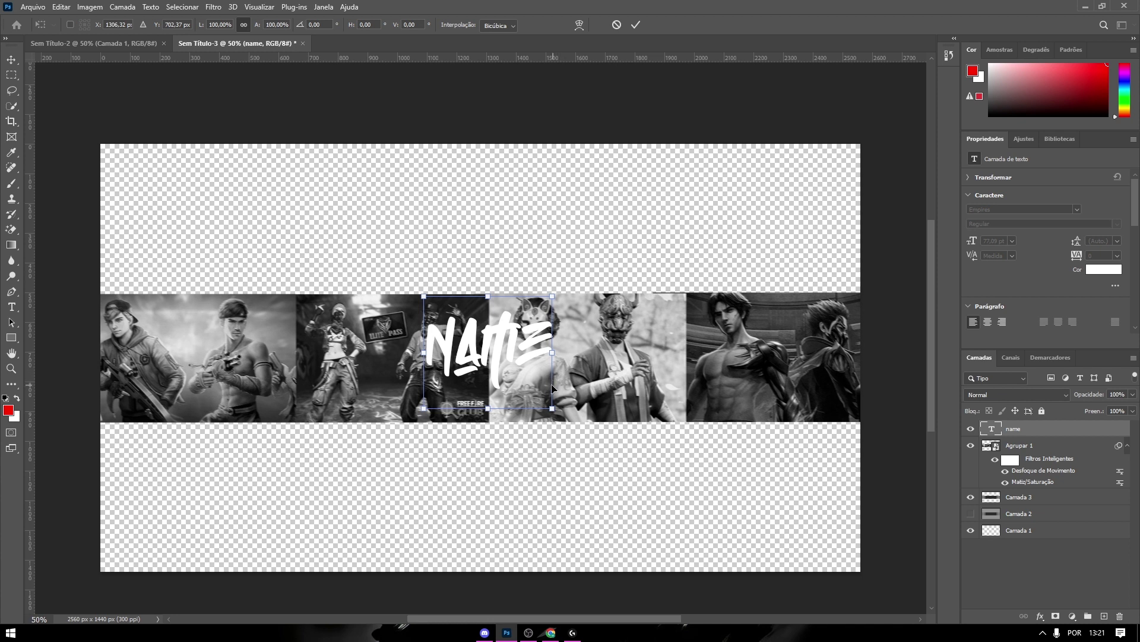
pyautogui.moveTo(552, 388); pyautogui.dragTo(590, 376)
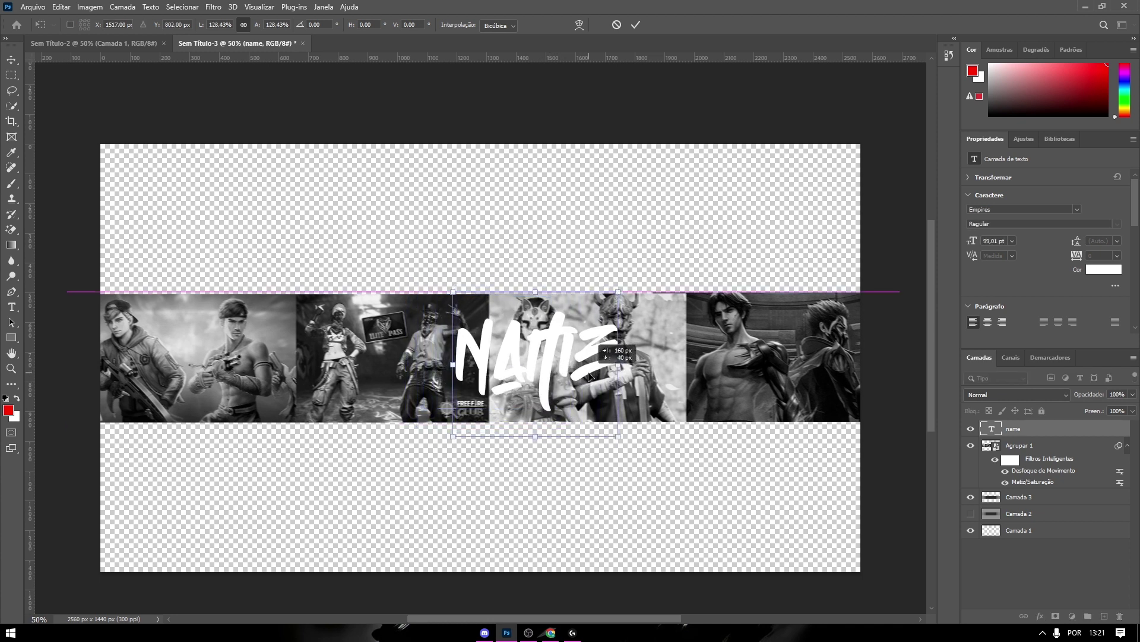
pyautogui.press('Return')
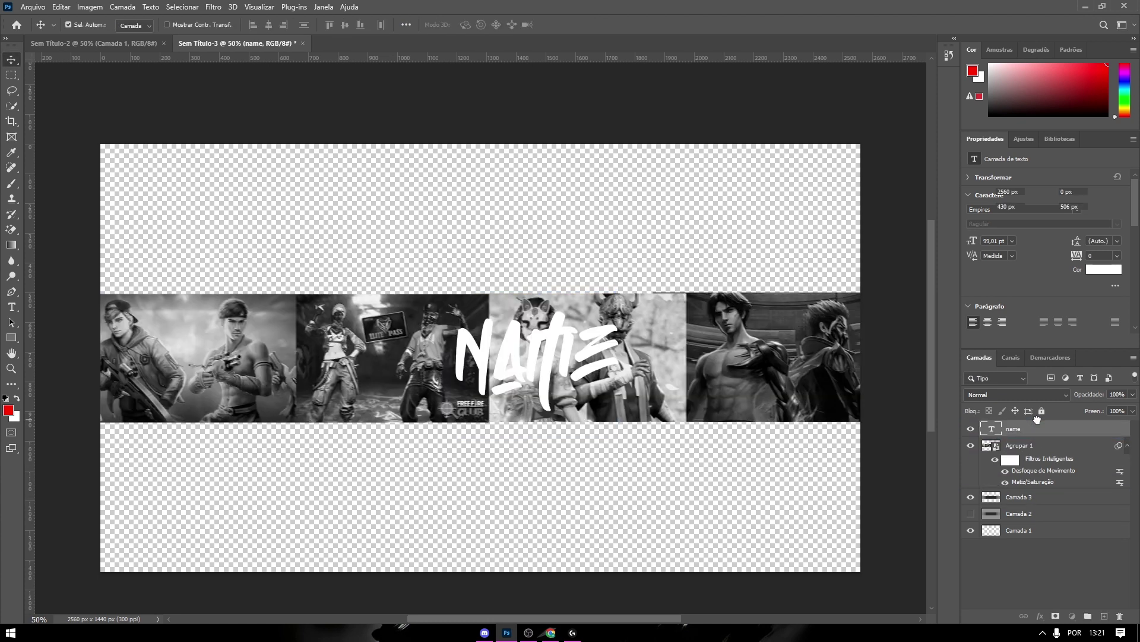
# Step: Move the safe area template (Camada 3) above Agrupar 1, check the text fit, then hide it
pyautogui.moveTo(1037, 497); pyautogui.dragTo(1019, 441)
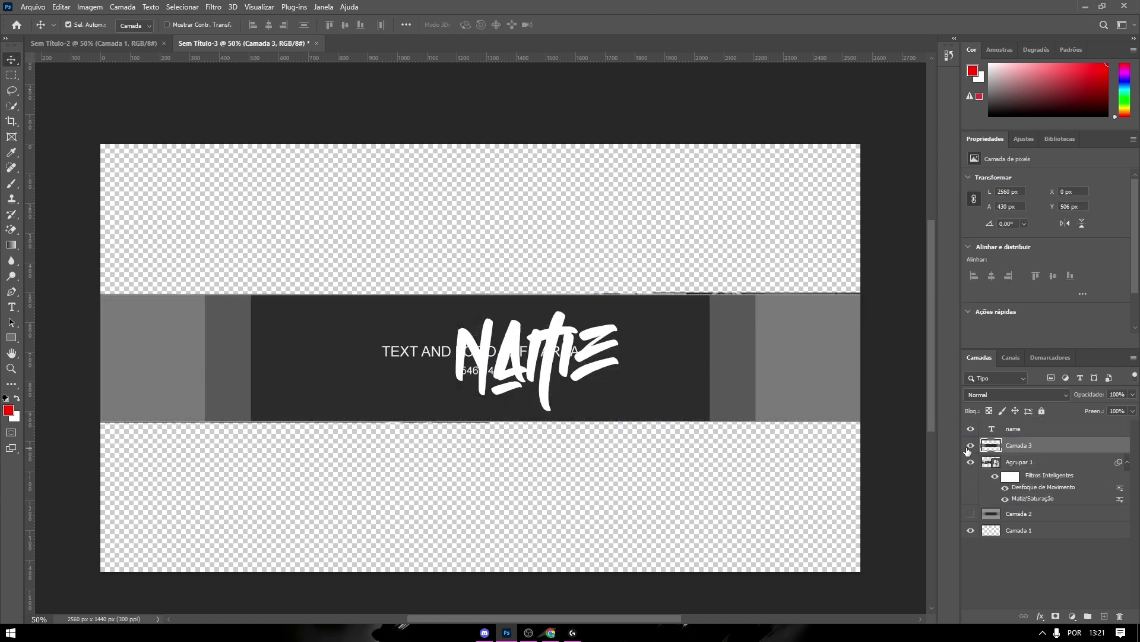
pyautogui.click(971, 445)
pyautogui.click(971, 446)
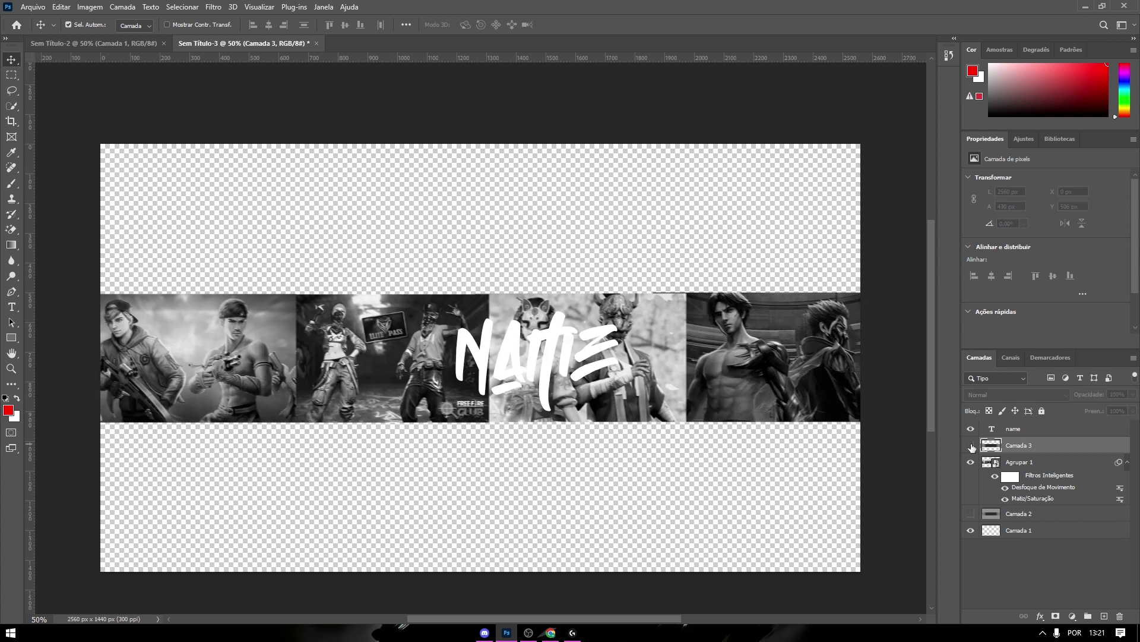
pyautogui.click(971, 445)
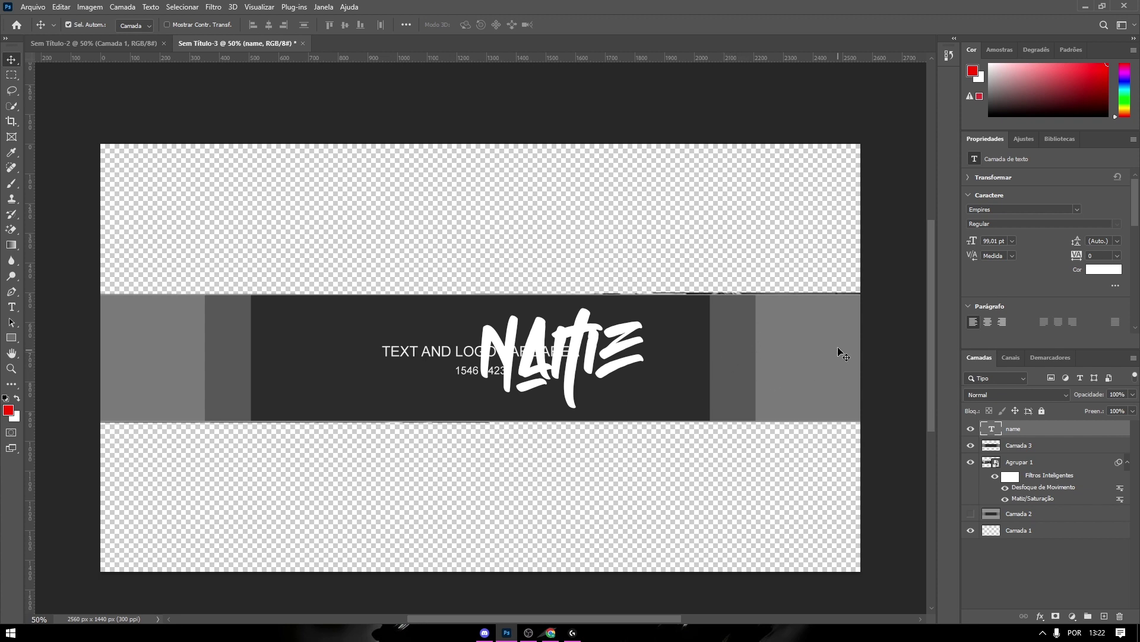
pyautogui.click(971, 445)
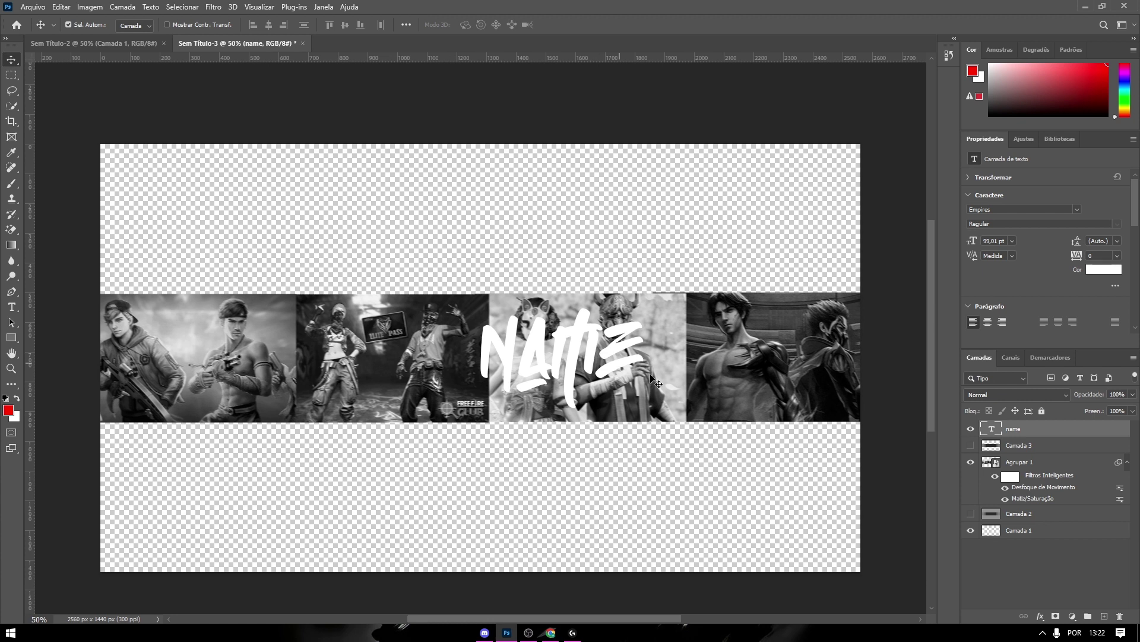
# Step: Enable a Gradient Overlay in the name text's layer style
pyautogui.doubleClick(1046, 434)
pyautogui.moveTo(722, 150); pyautogui.dragTo(752, 147)
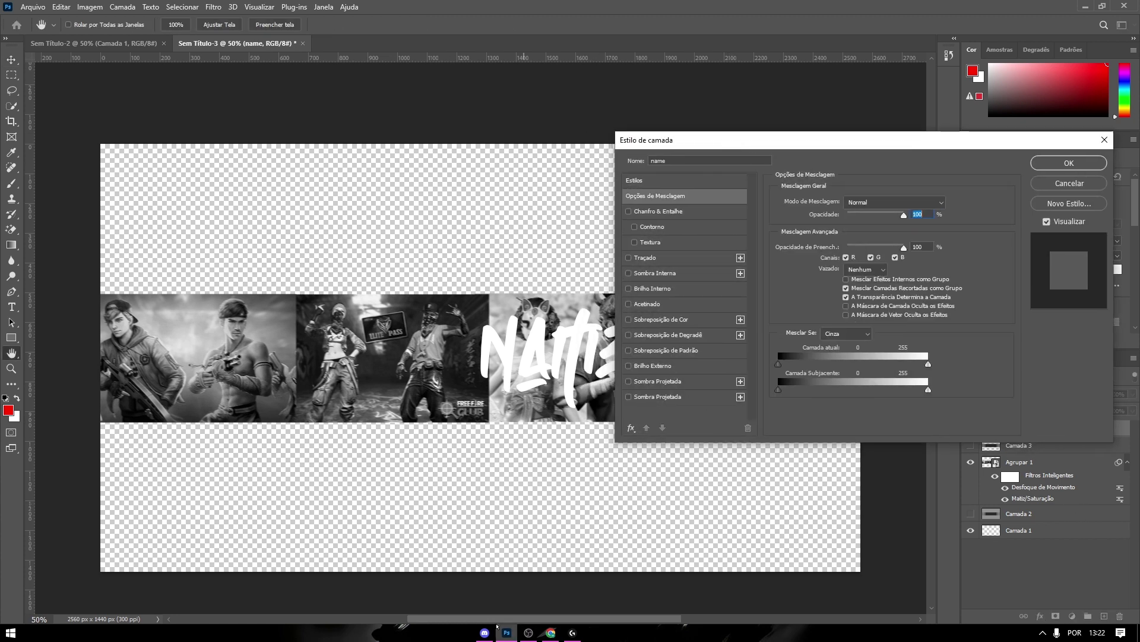
pyautogui.moveTo(491, 618)
pyautogui.mouseDown()
pyautogui.moveTo(542, 619)
pyautogui.moveTo(522, 619)
pyautogui.mouseUp()
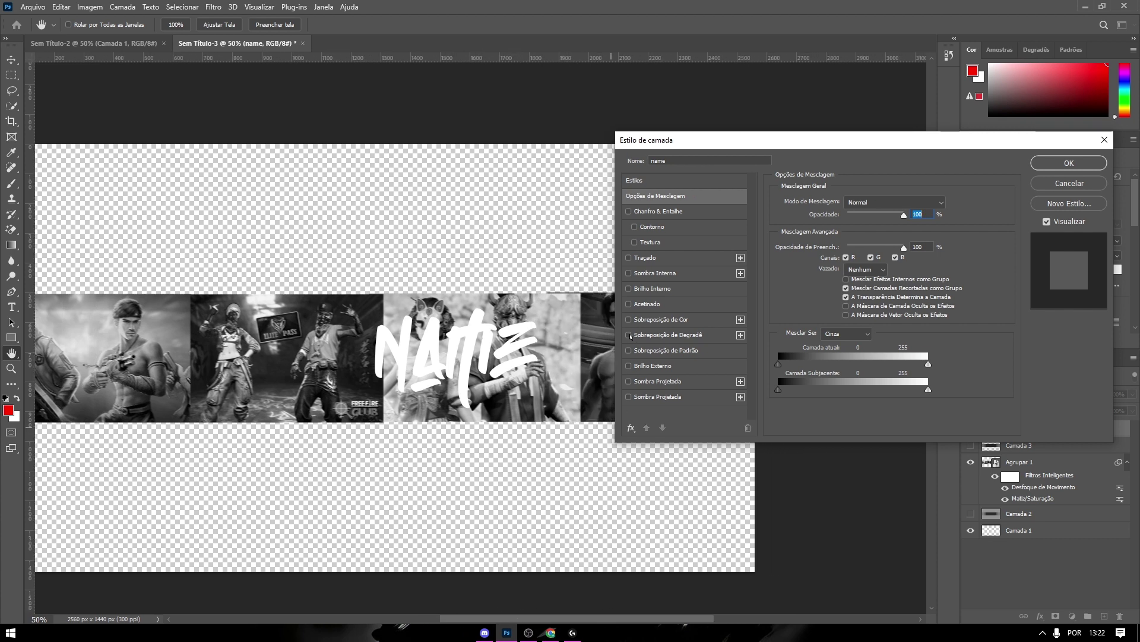
pyautogui.click(628, 336)
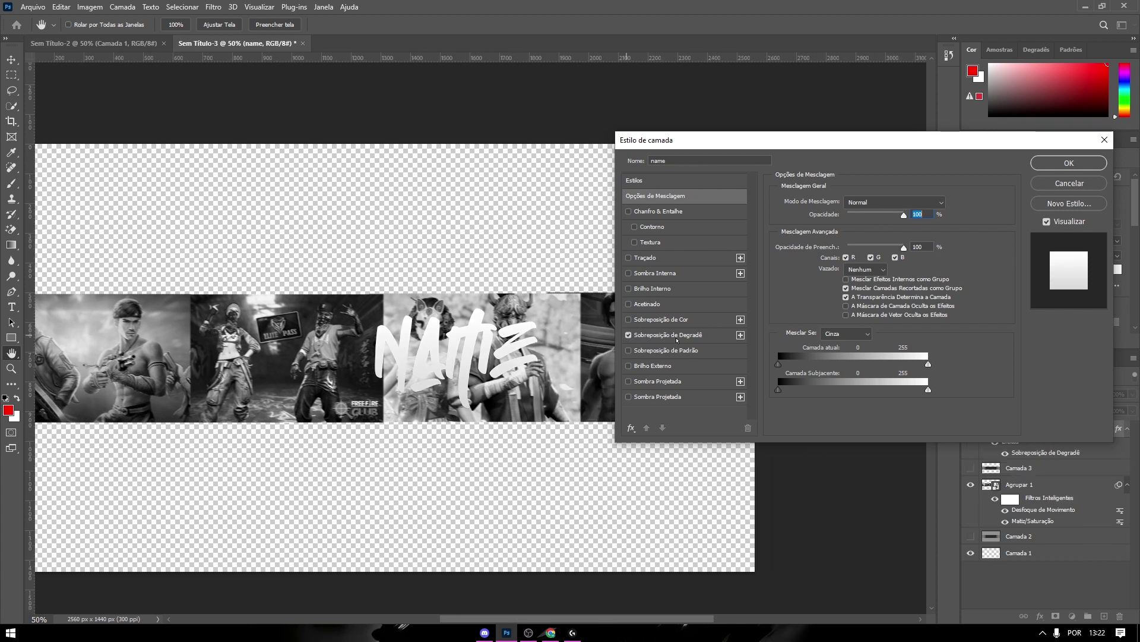
pyautogui.click(677, 336)
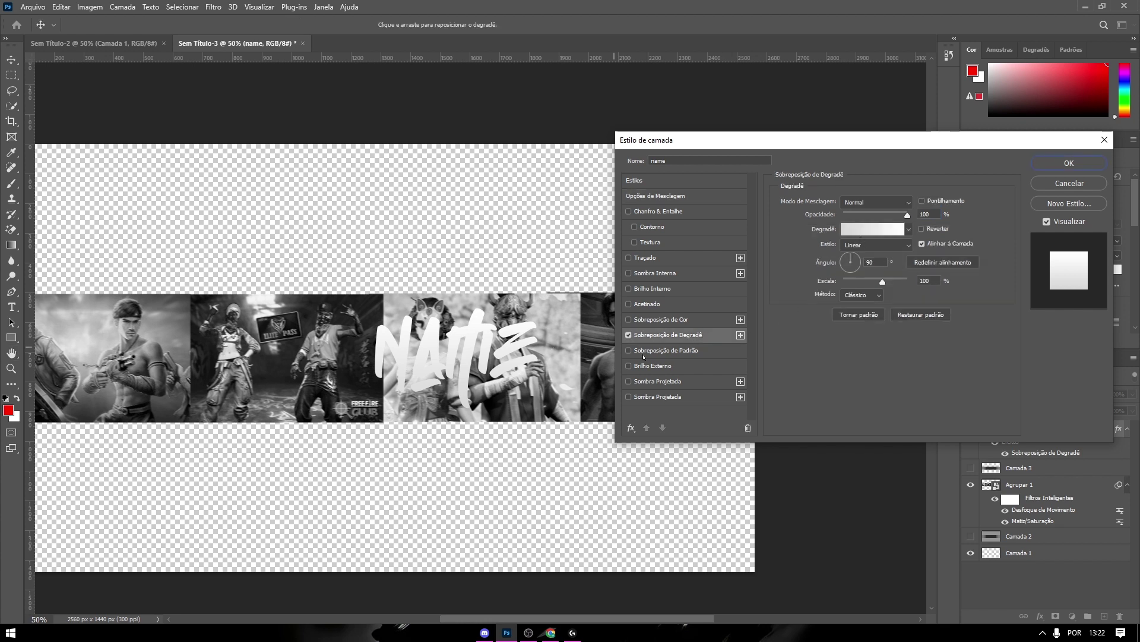
# Step: Set the gradient's left stop to dark grey #343434 and switch on Inner Glow
pyautogui.click(845, 232)
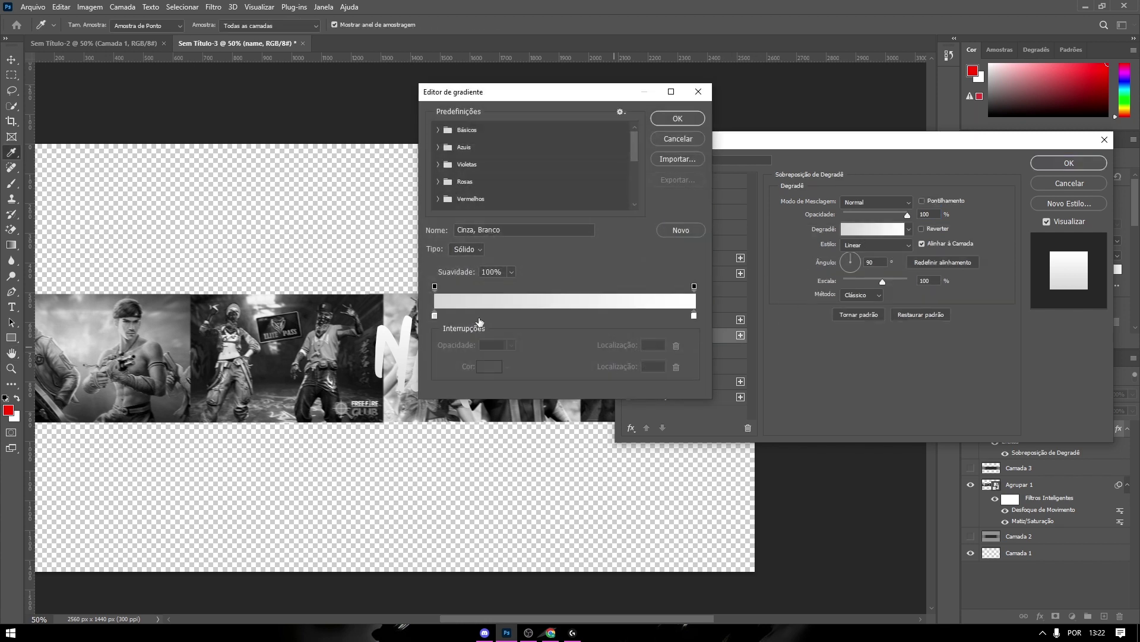
pyautogui.click(434, 315)
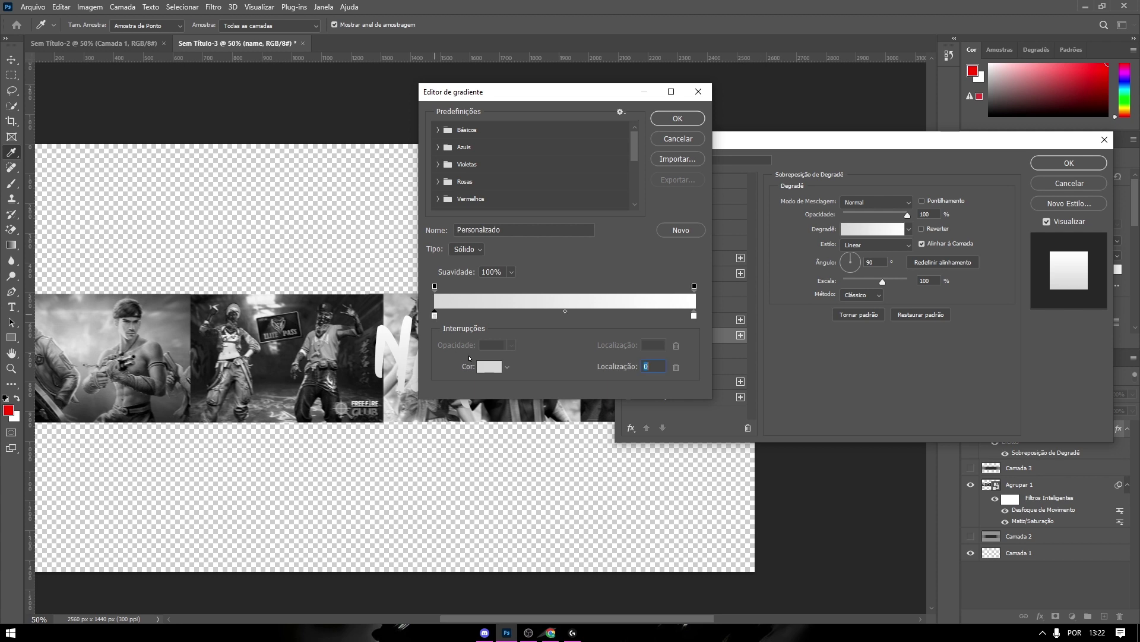
pyautogui.click(489, 367)
pyautogui.click(434, 350)
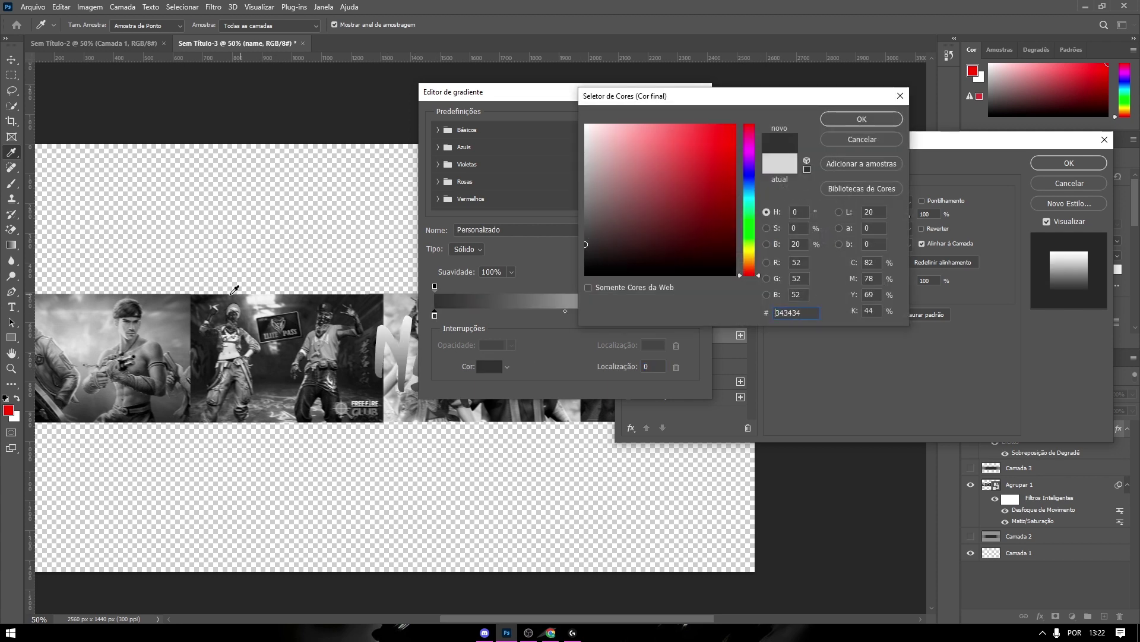
pyautogui.click(861, 118)
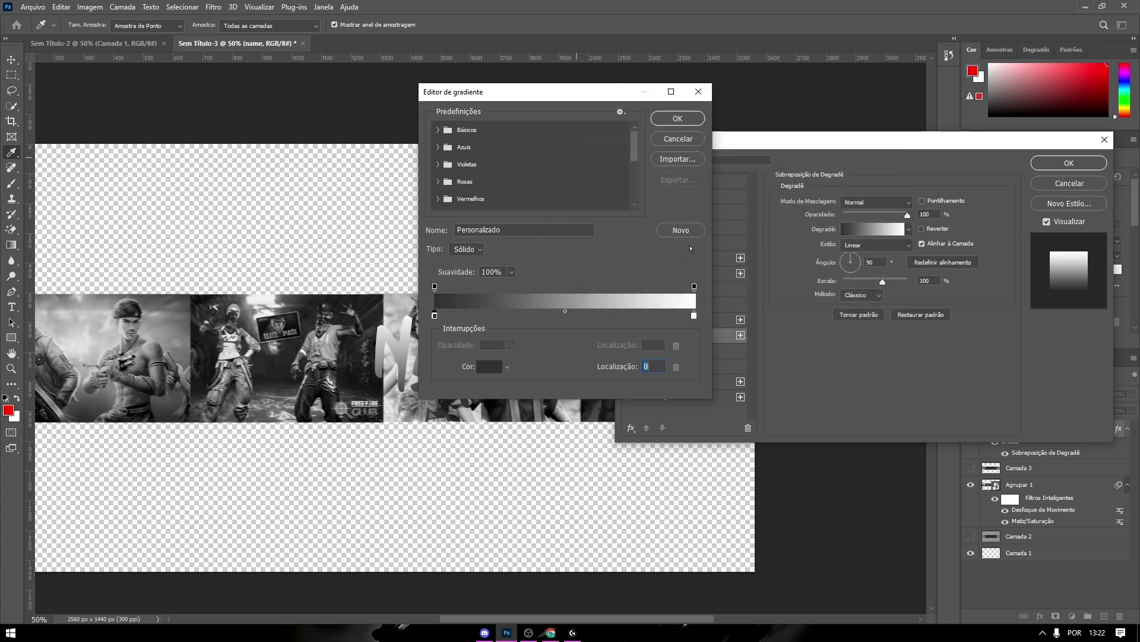
pyautogui.click(678, 118)
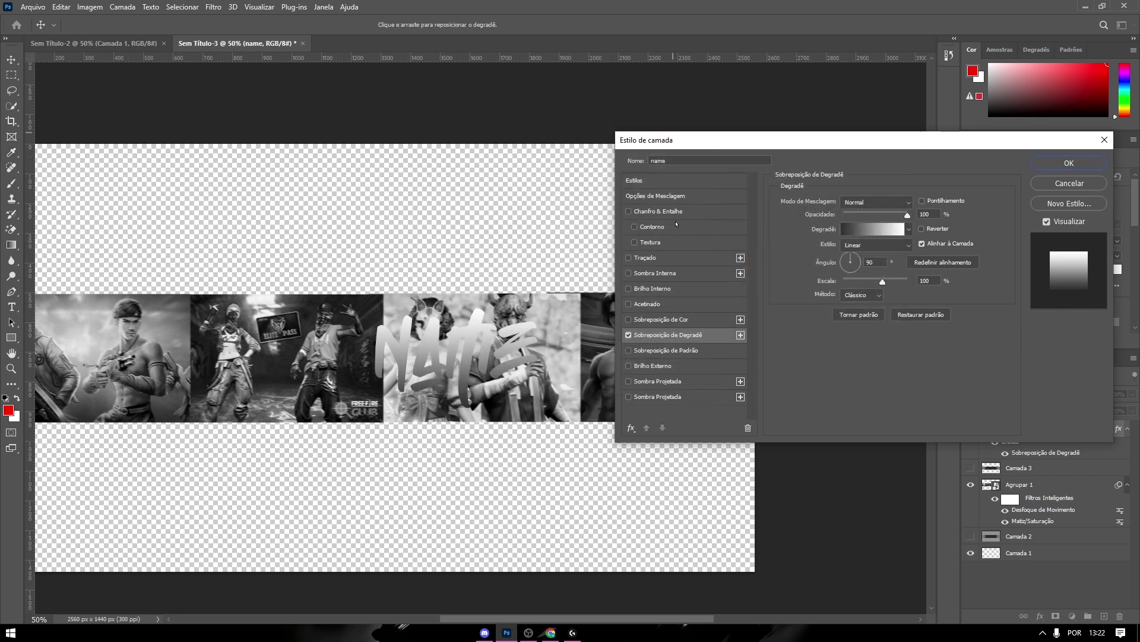
pyautogui.click(628, 288)
# Step: Make the name's inner glow white with Normal blend mode
pyautogui.click(653, 289)
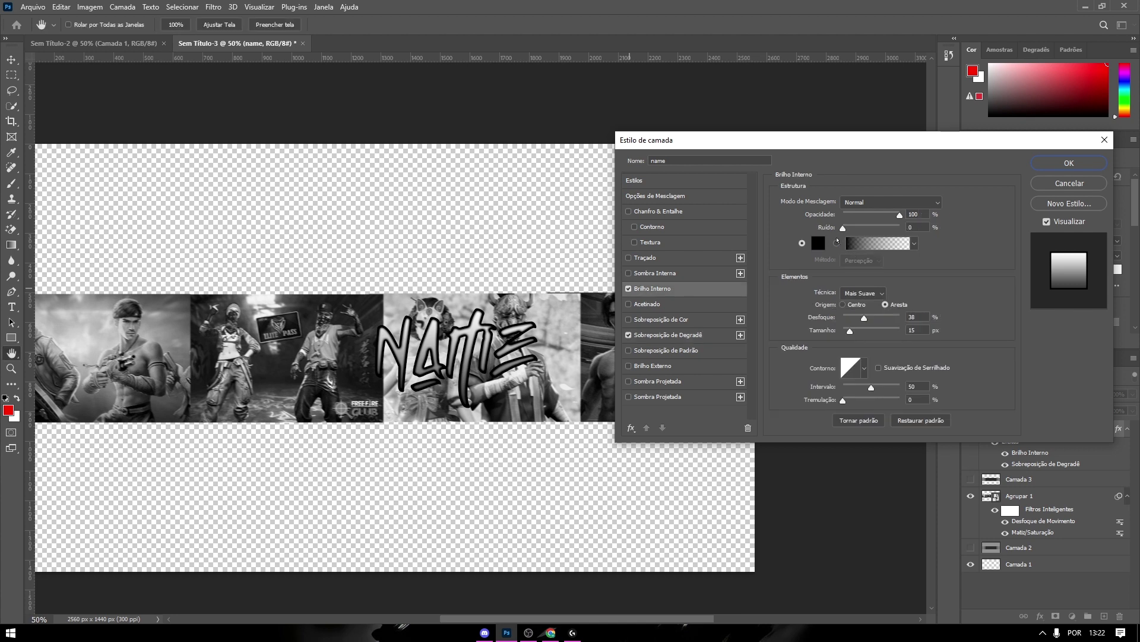
pyautogui.click(887, 203)
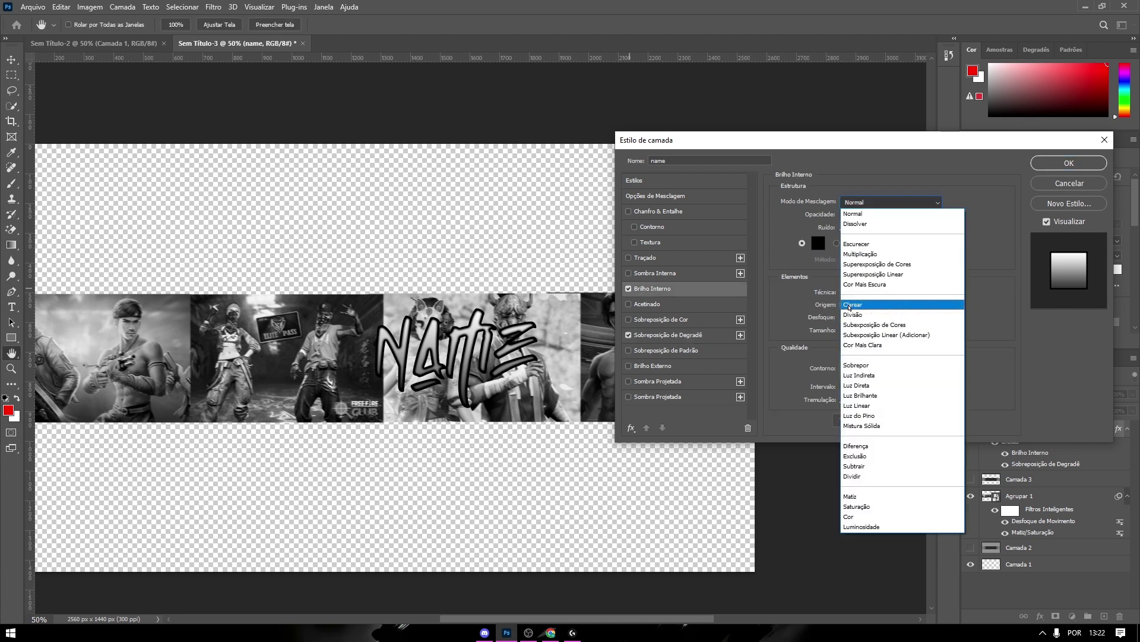
pyautogui.click(868, 310)
pyautogui.click(818, 248)
pyautogui.click(585, 125)
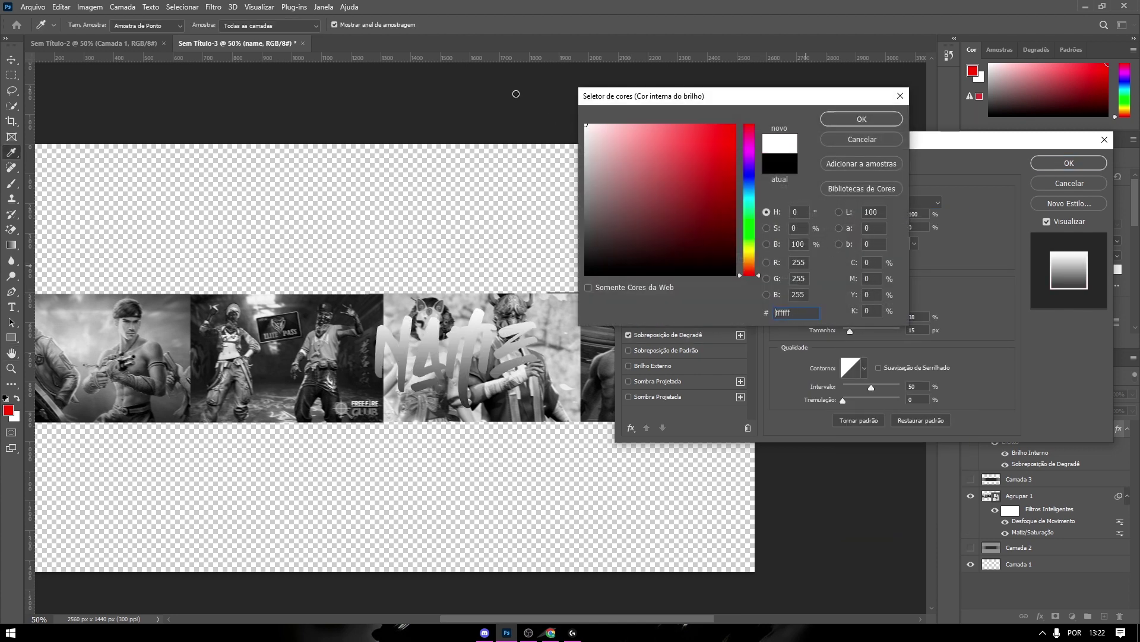
pyautogui.click(853, 119)
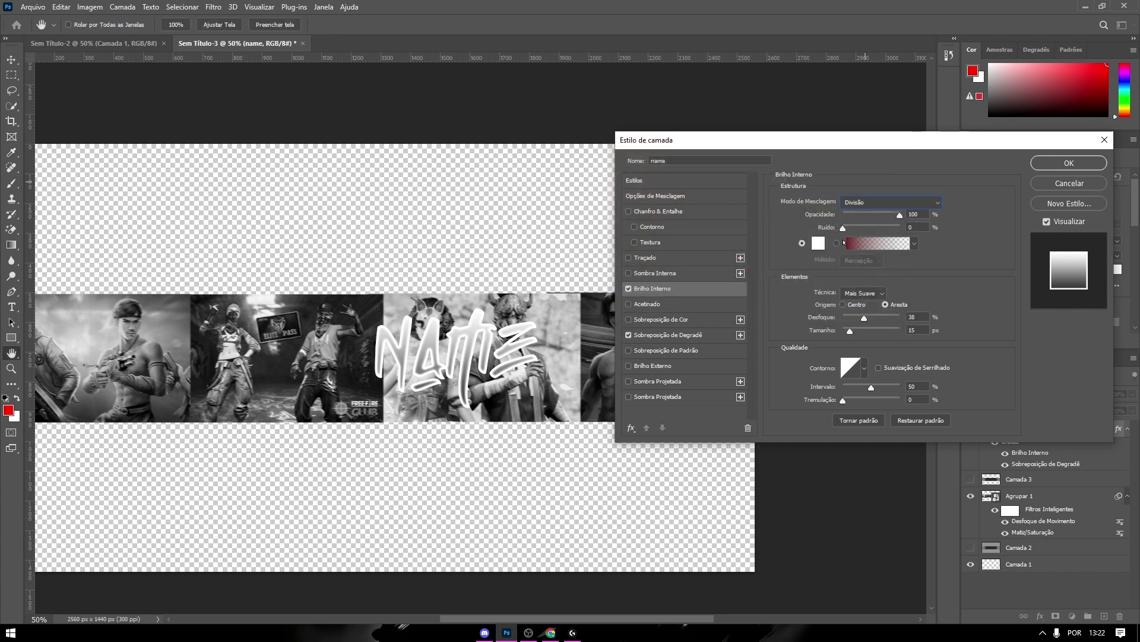
pyautogui.click(889, 202)
pyautogui.click(855, 215)
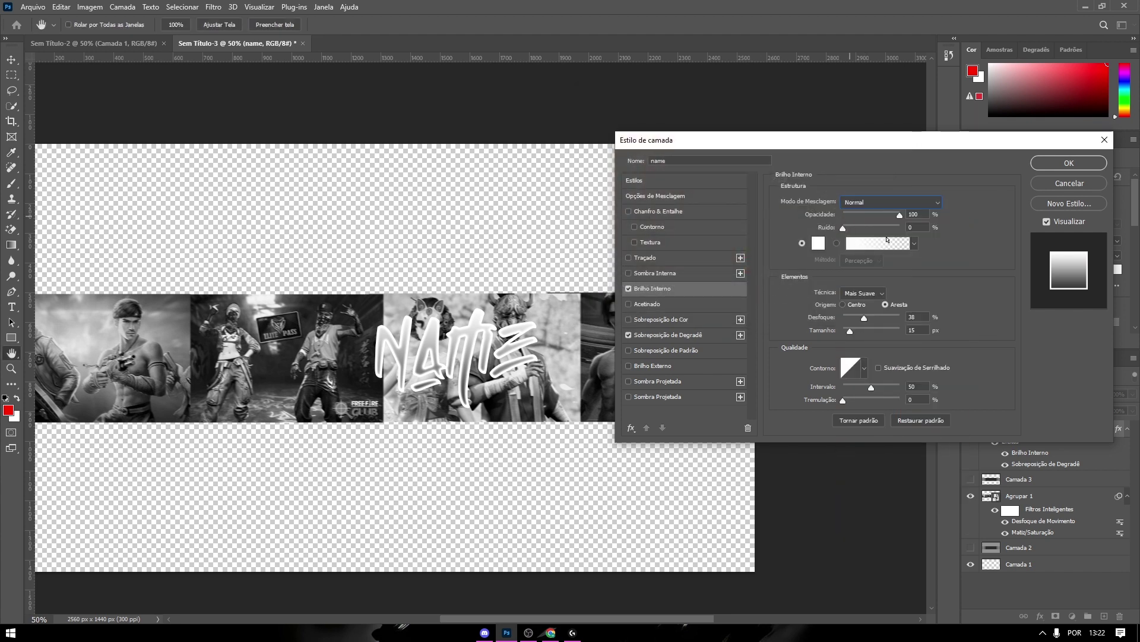
# Step: Set the inner glow to 76% opacity, 63% choke and 3 px size, and enable Drop Shadow
pyautogui.moveTo(899, 216); pyautogui.dragTo(878, 220)
pyautogui.moveTo(864, 319)
pyautogui.mouseDown()
pyautogui.moveTo(879, 318)
pyautogui.moveTo(853, 332)
pyautogui.mouseUp()
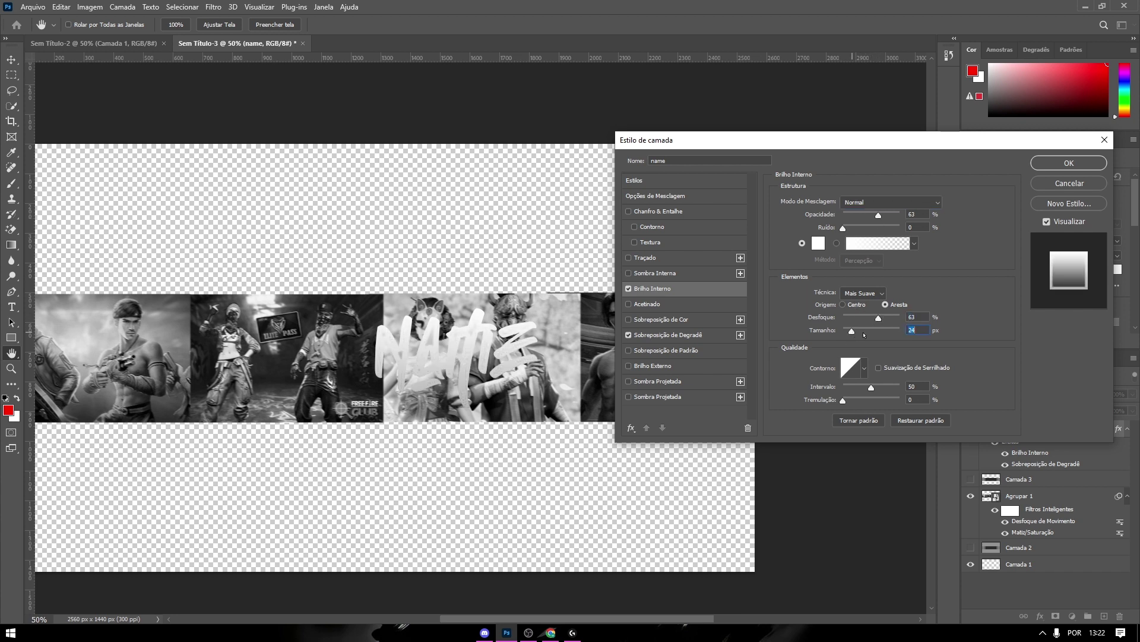
pyautogui.write('3')
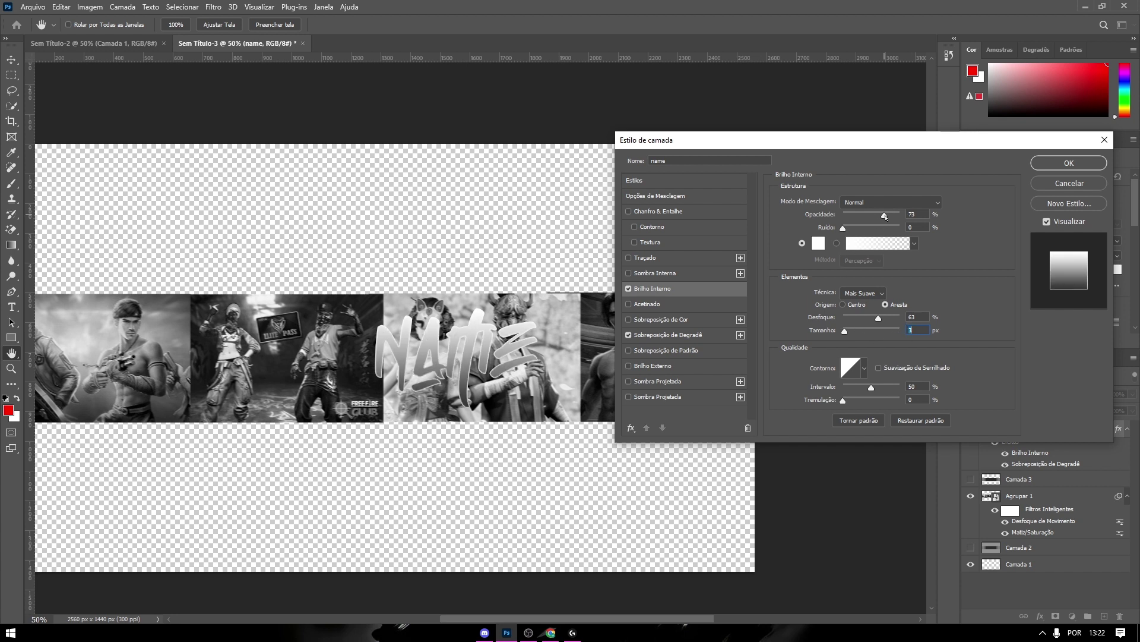
pyautogui.click(886, 216)
pyautogui.moveTo(801, 143); pyautogui.dragTo(754, 109)
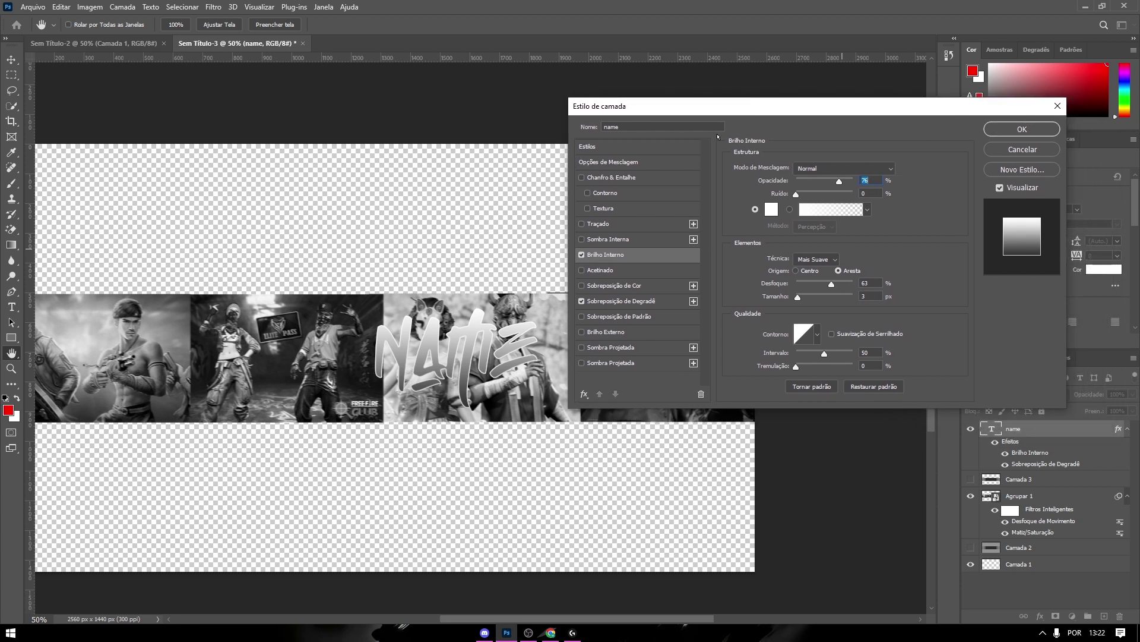
pyautogui.click(582, 363)
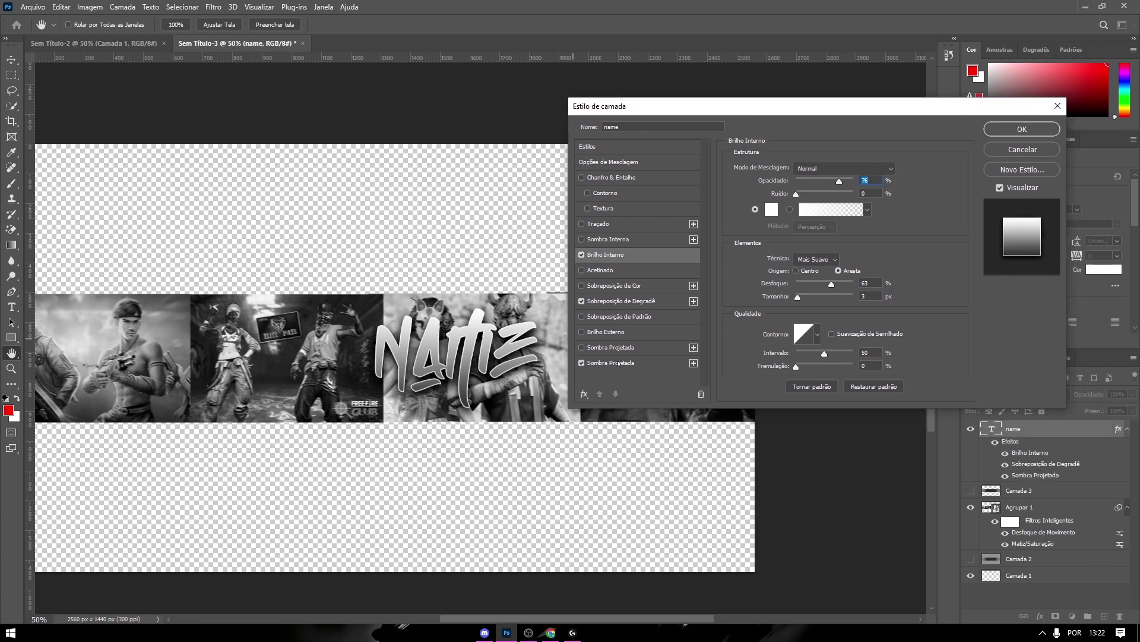
# Step: Make the drop shadow hard-edged with Size and Spread at 0
pyautogui.click(675, 360)
pyautogui.moveTo(803, 254)
pyautogui.mouseDown()
pyautogui.moveTo(757, 249)
pyautogui.moveTo(812, 225)
pyautogui.mouseUp()
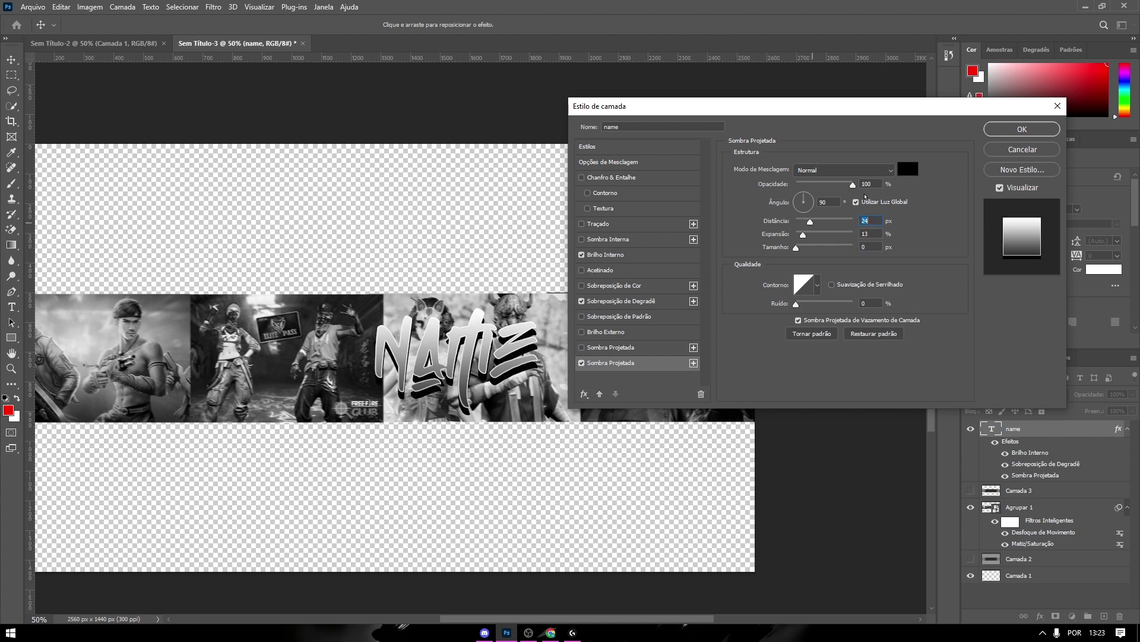
pyautogui.moveTo(803, 236); pyautogui.dragTo(794, 236)
# Step: Add a second drop shadow at 17 distance, 65% opacity, grey #606060, and apply the styles
pyautogui.click(693, 363)
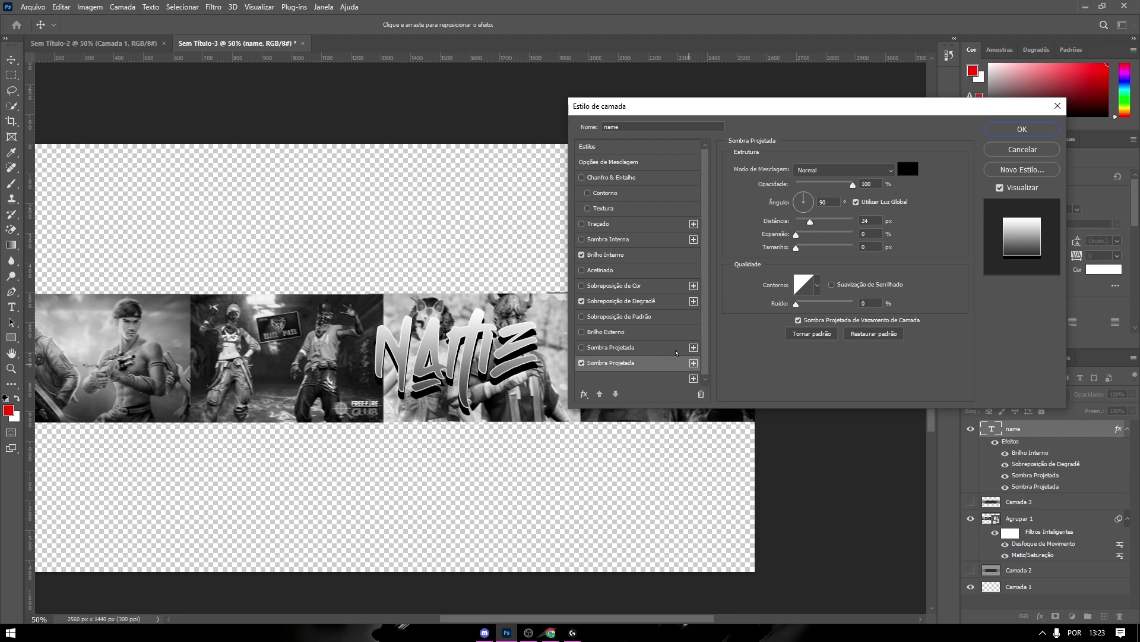
pyautogui.scroll(-1, 705, 350)
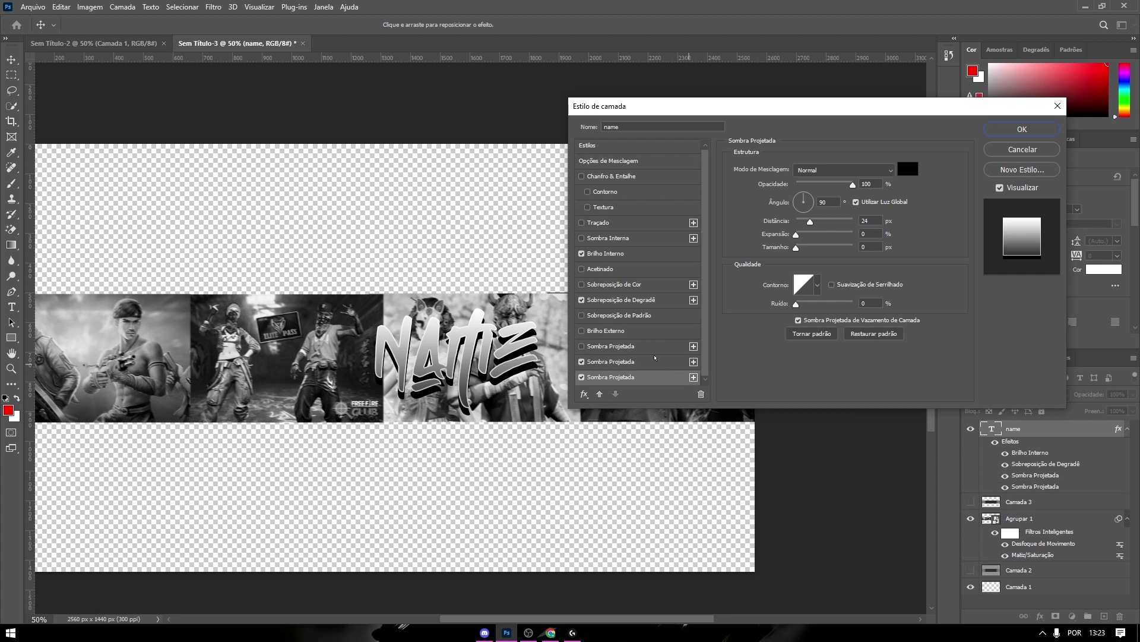
pyautogui.moveTo(809, 222); pyautogui.dragTo(806, 222)
pyautogui.click(807, 222)
pyautogui.moveTo(853, 188); pyautogui.dragTo(834, 188)
pyautogui.click(908, 169)
pyautogui.click(586, 218)
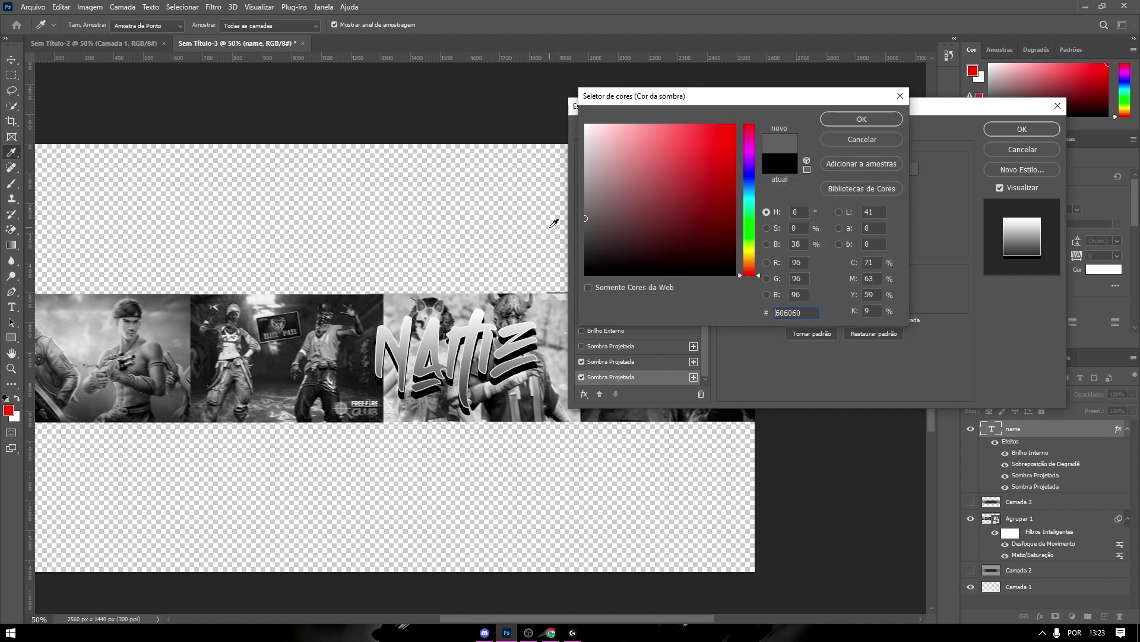
pyautogui.click(863, 120)
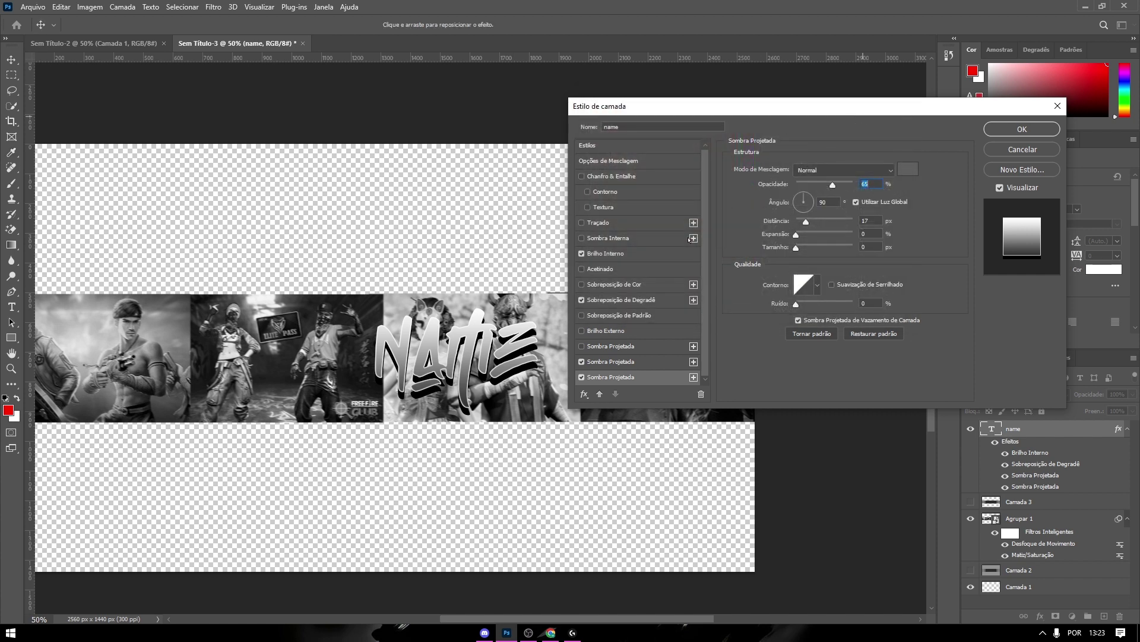
pyautogui.click(1027, 131)
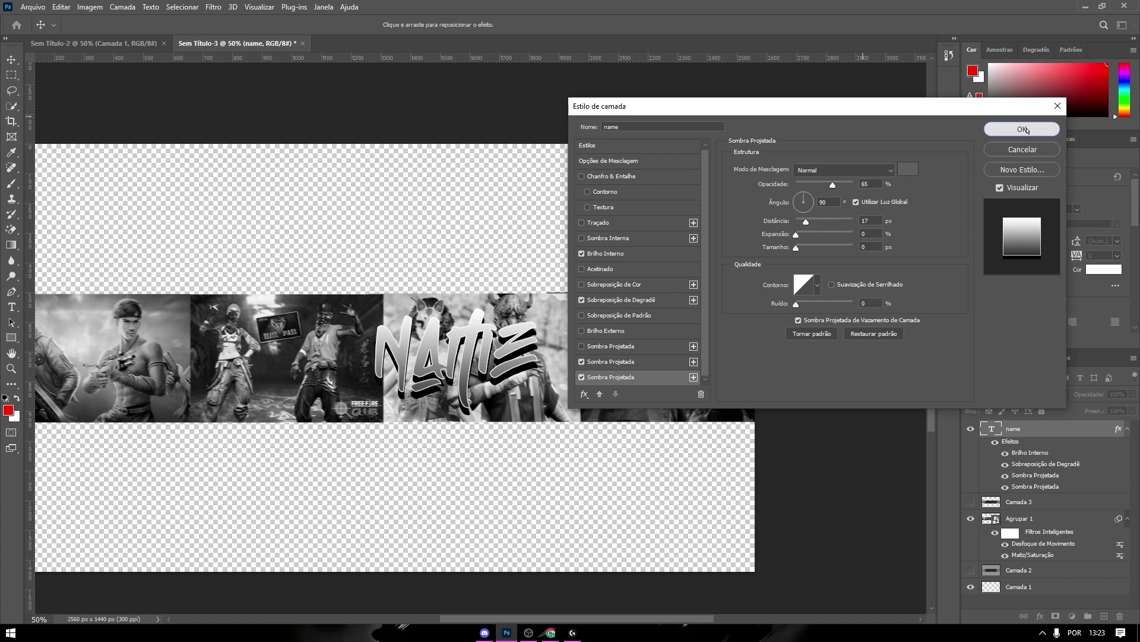
pyautogui.click(1027, 130)
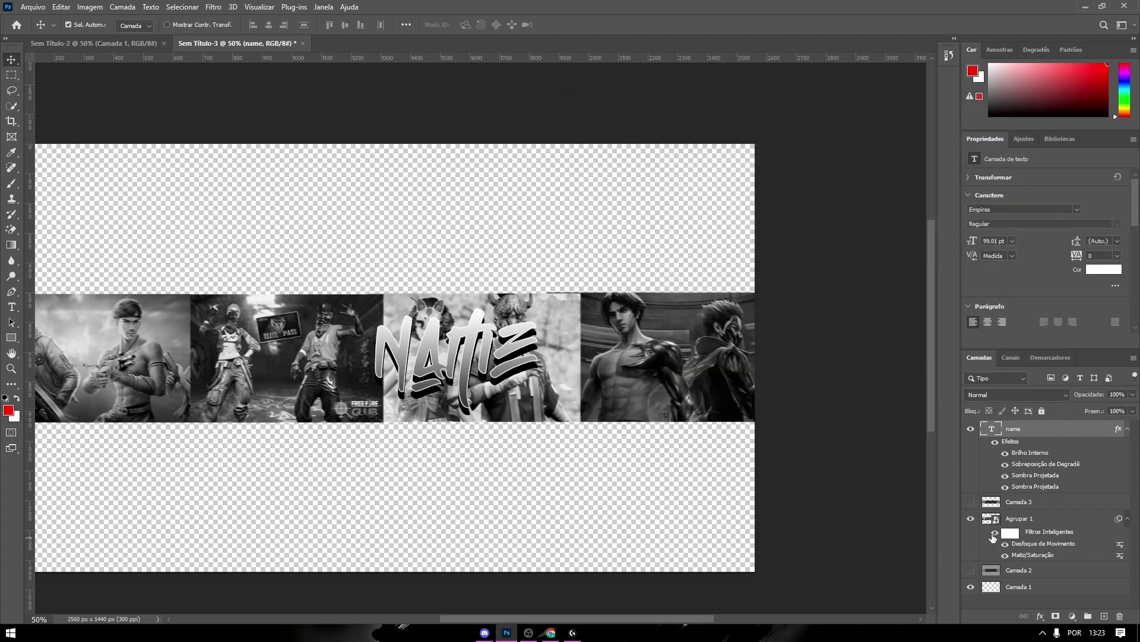
# Step: Enable Outer Glow on the name text at 47% opacity and about 38 px size
pyautogui.doubleClick(1070, 434)
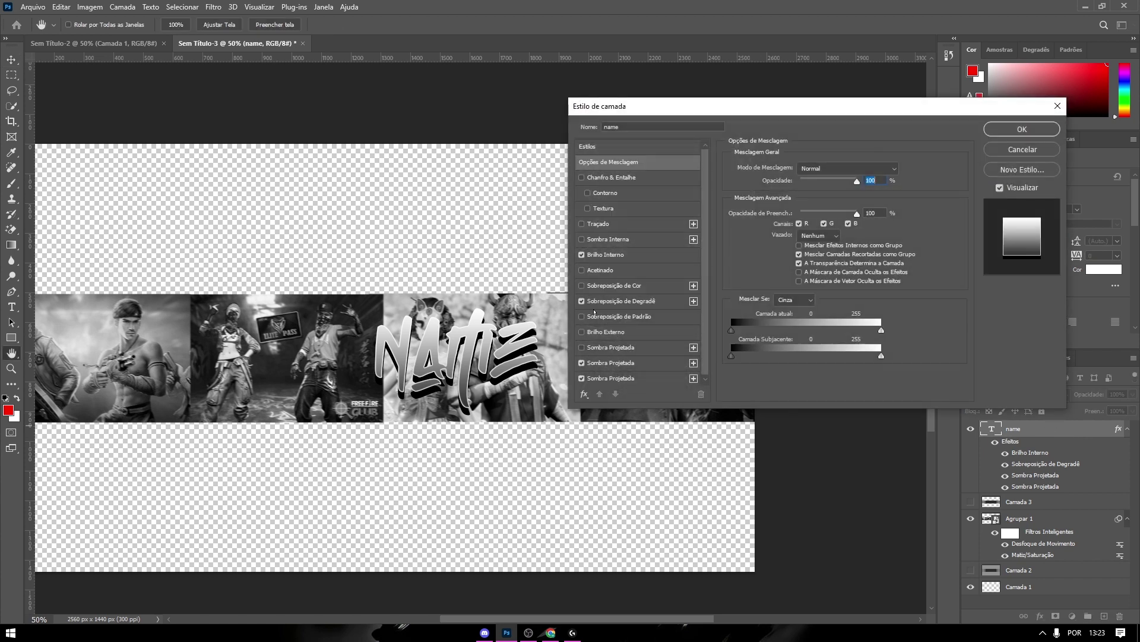
pyautogui.click(592, 333)
pyautogui.click(658, 330)
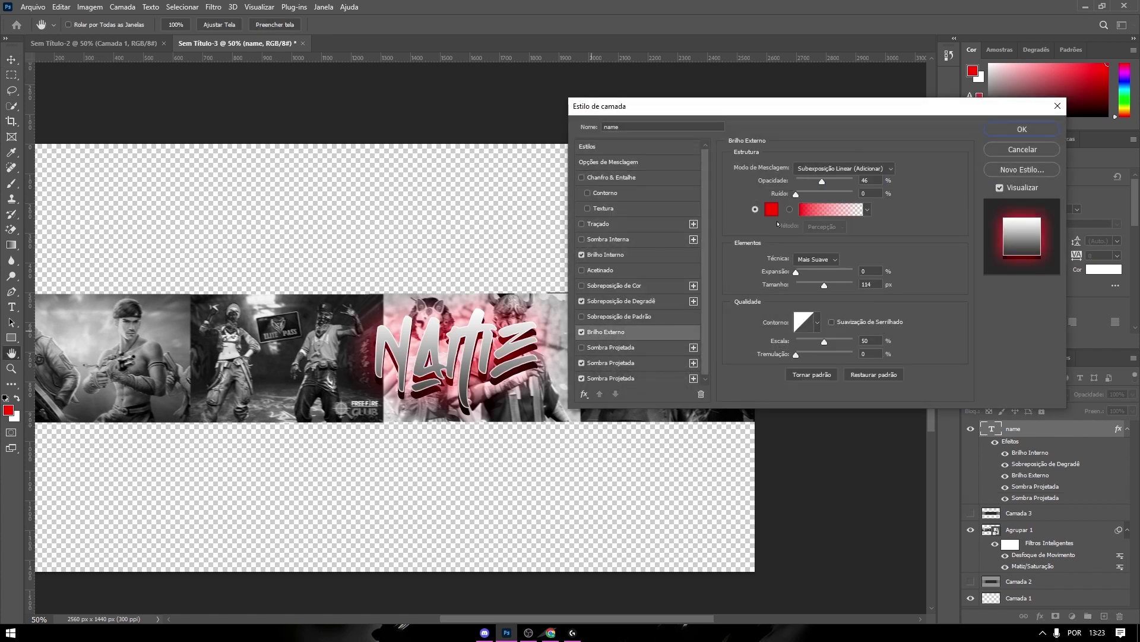
pyautogui.moveTo(823, 186); pyautogui.dragTo(814, 184)
pyautogui.moveTo(827, 287); pyautogui.dragTo(814, 286)
pyautogui.moveTo(812, 181); pyautogui.dragTo(823, 181)
pyautogui.moveTo(812, 288); pyautogui.dragTo(803, 287)
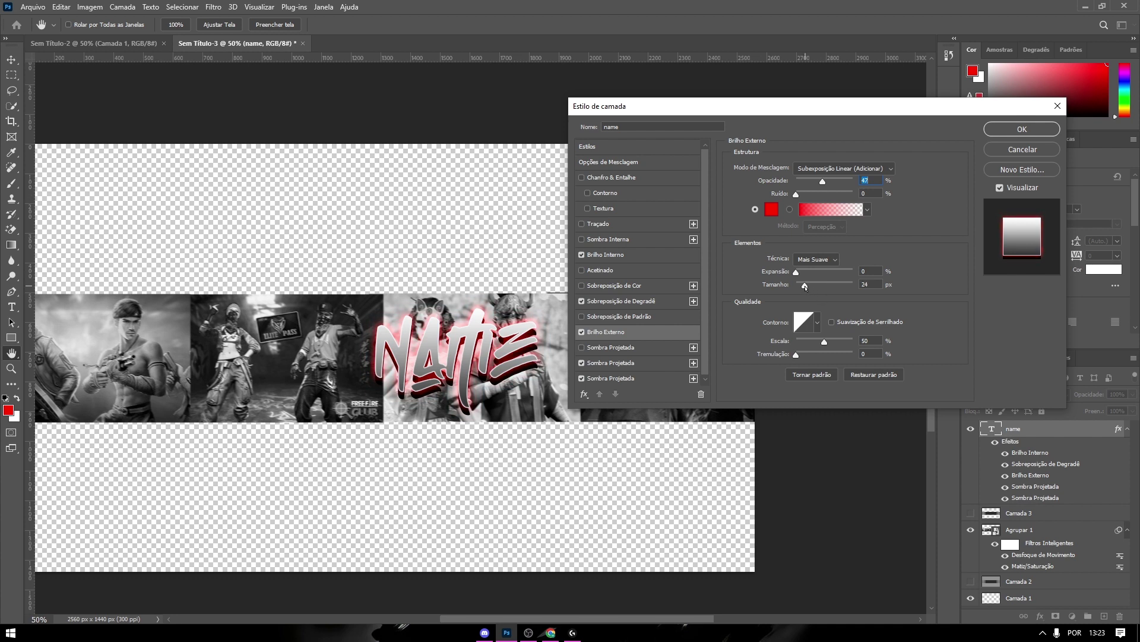
pyautogui.click(804, 286)
pyautogui.moveTo(805, 287); pyautogui.dragTo(812, 288)
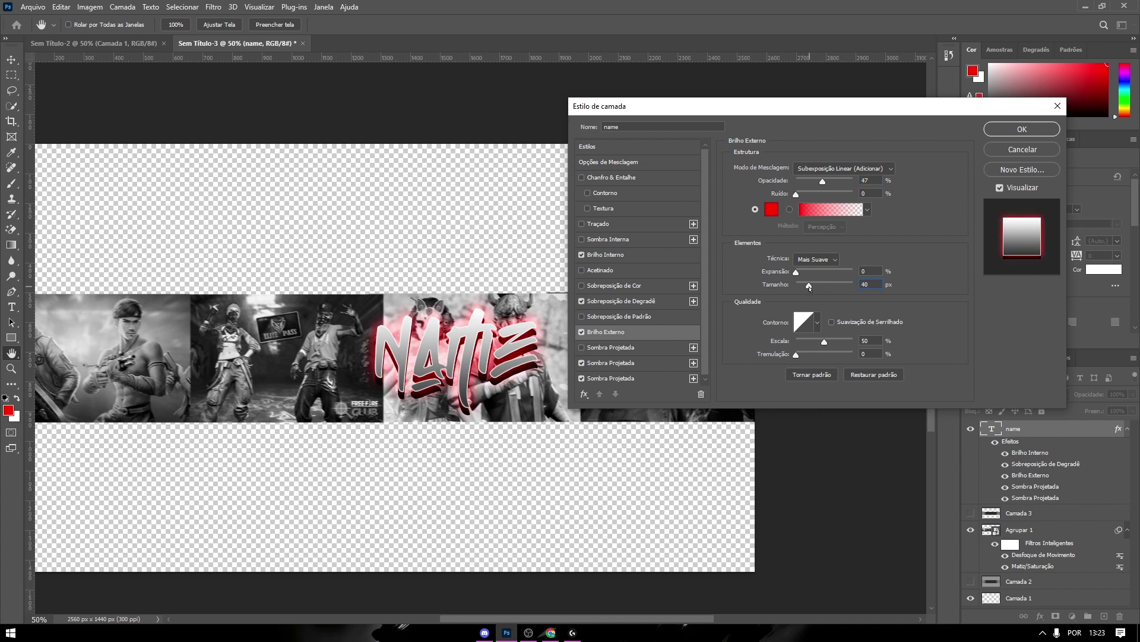
# Step: Set the outer glow blend mode to Divisão and apply the style
pyautogui.click(826, 169)
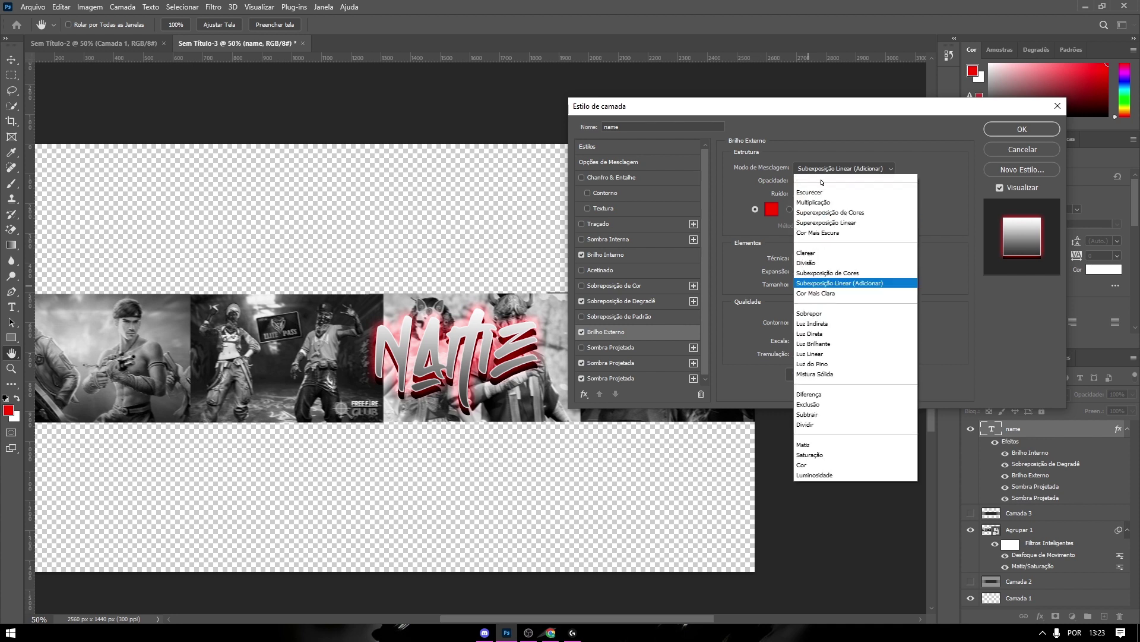
pyautogui.click(812, 280)
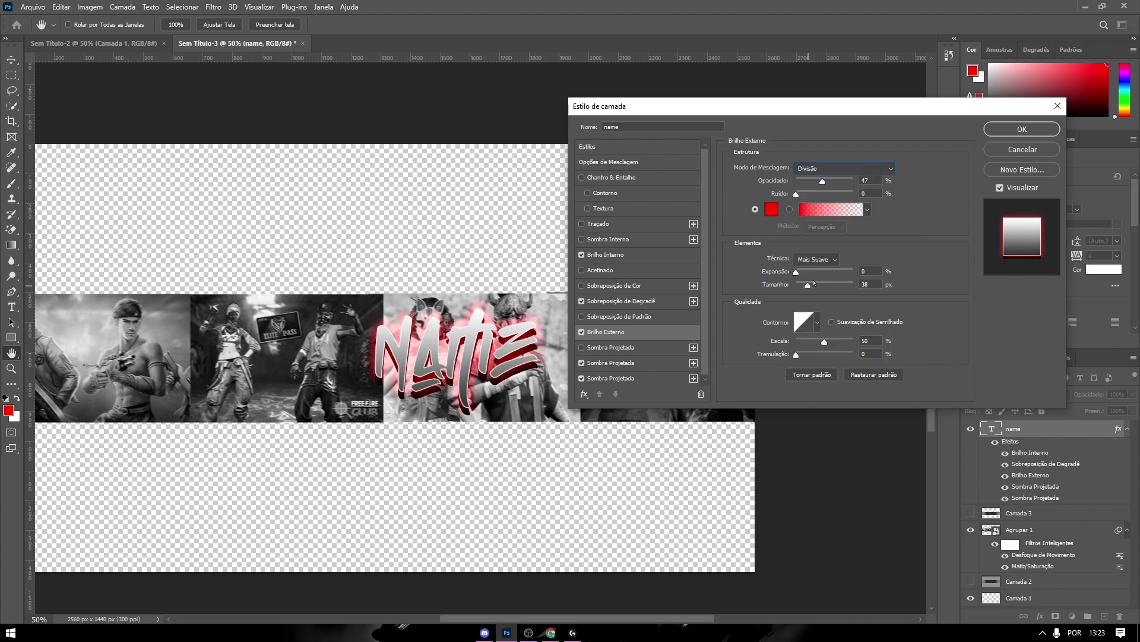
pyautogui.click(1022, 129)
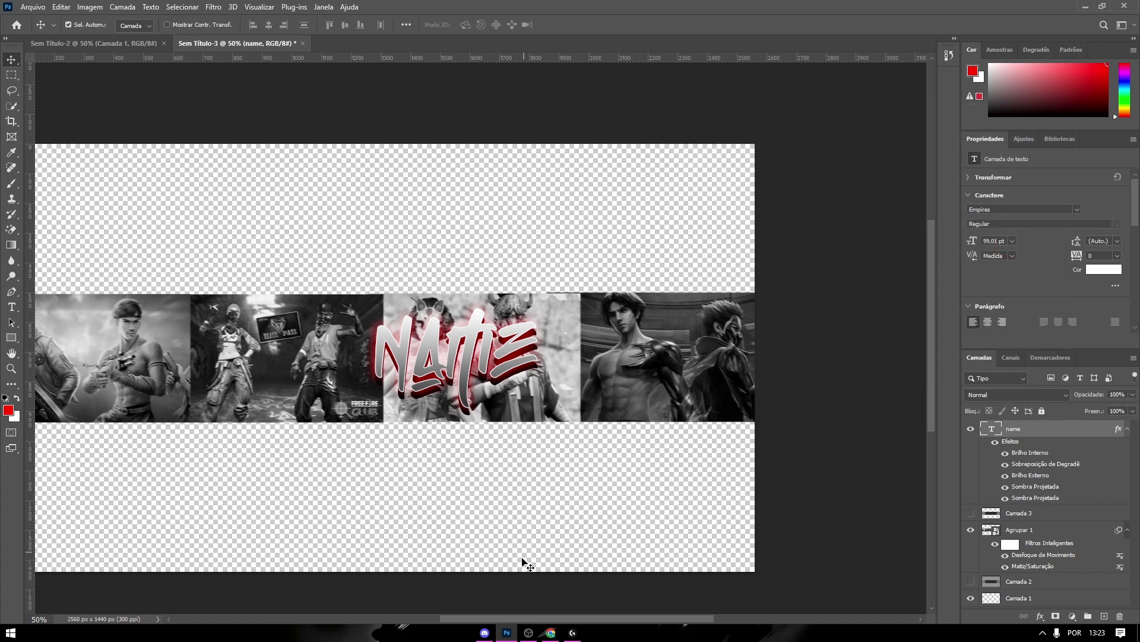
pyautogui.moveTo(523, 618); pyautogui.dragTo(492, 618)
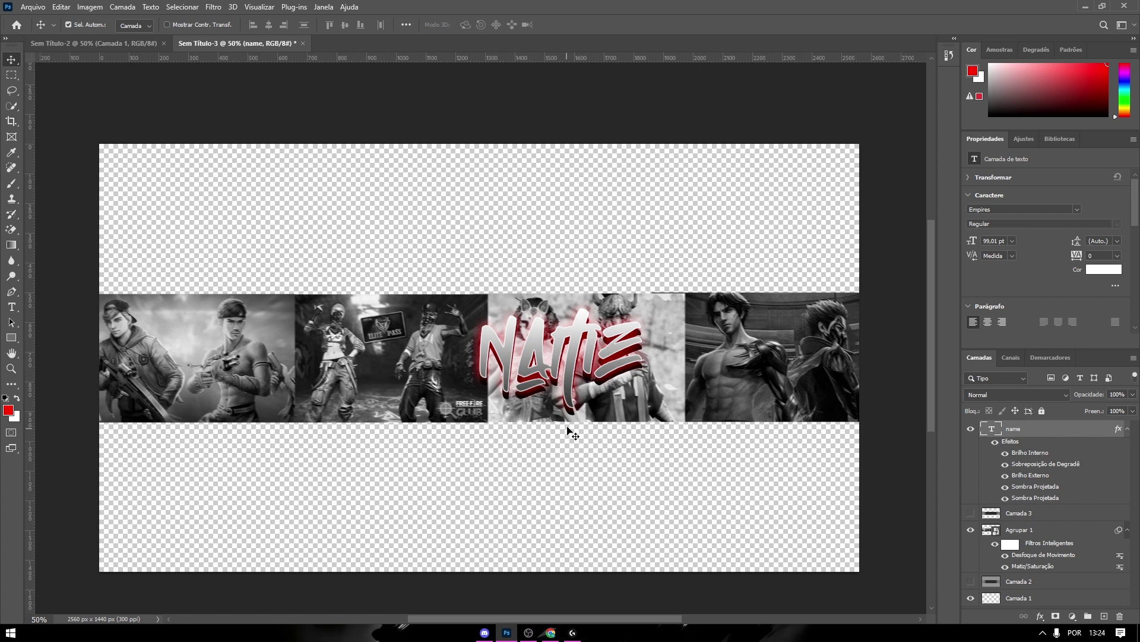
pyautogui.scroll(-1, 567, 430)
pyautogui.hotkey('ctrl', '-')
pyautogui.hotkey('ctrl', '-')
pyautogui.hotkey('ctrl', '-')
pyautogui.hotkey('ctrl', '-')
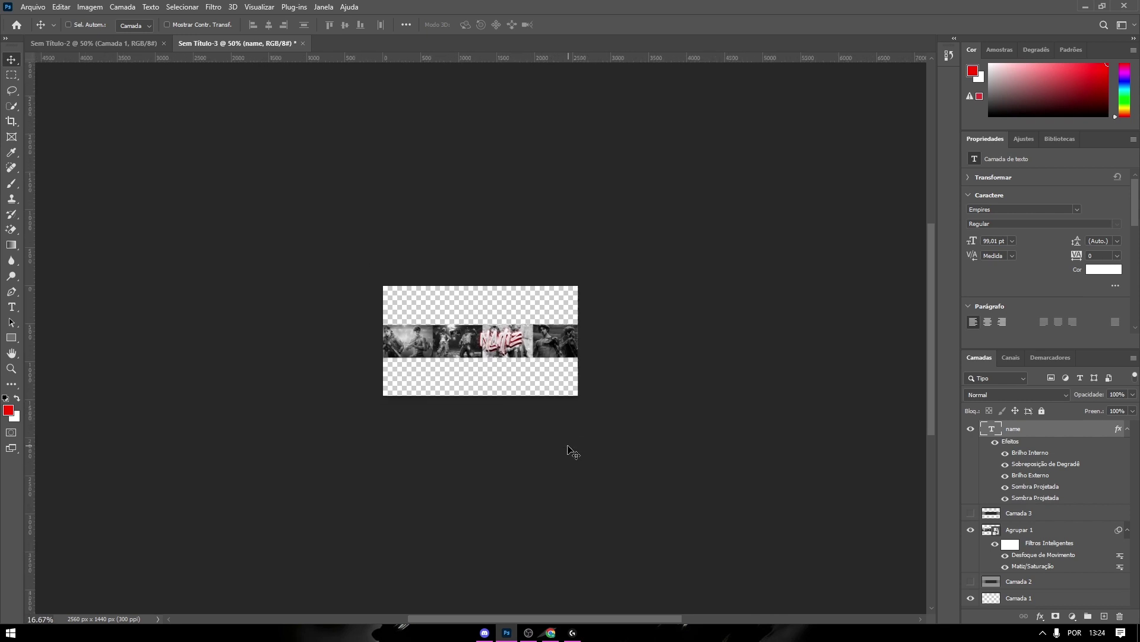
pyautogui.hotkey('ctrl', '-')
pyautogui.hotkey('ctrl', '+')
pyautogui.hotkey('ctrl', '+')
pyautogui.hotkey('ctrl', '+')
pyautogui.hotkey('ctrl', '+')
pyautogui.hotkey('ctrl', '+')
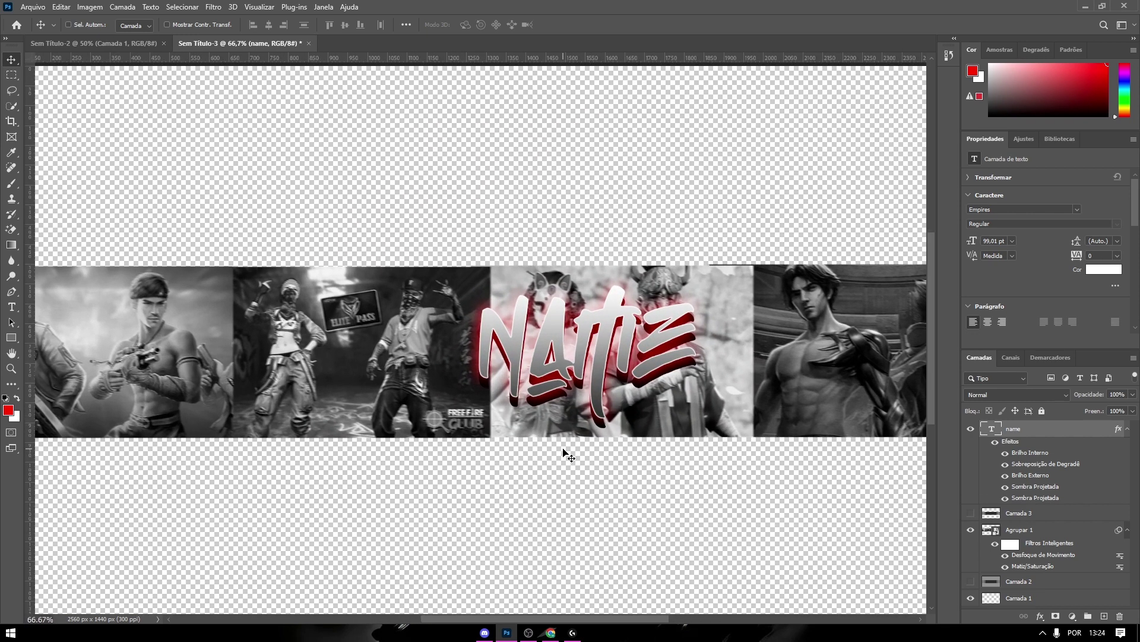
pyautogui.hotkey('ctrl', '-')
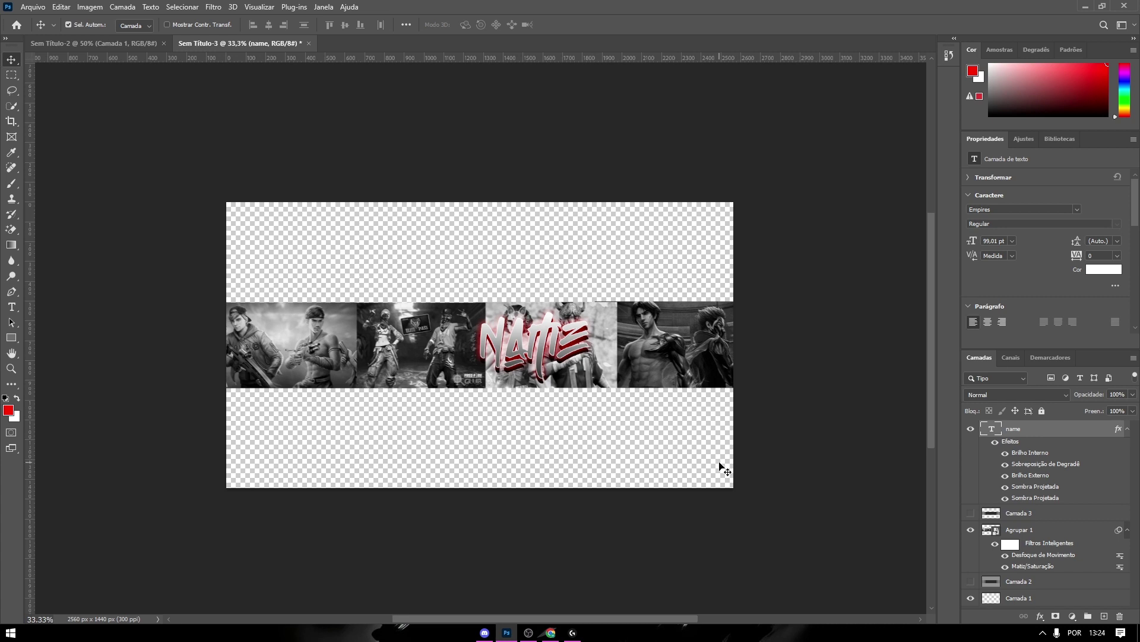
pyautogui.scroll(-1, 654, 436)
pyautogui.scroll(2, 642, 419)
pyautogui.scroll(-4, 641, 412)
pyautogui.scroll(3, 390, 375)
pyautogui.scroll(-3, 611, 365)
pyautogui.scroll(1, 475, 357)
pyautogui.scroll(2, 359, 346)
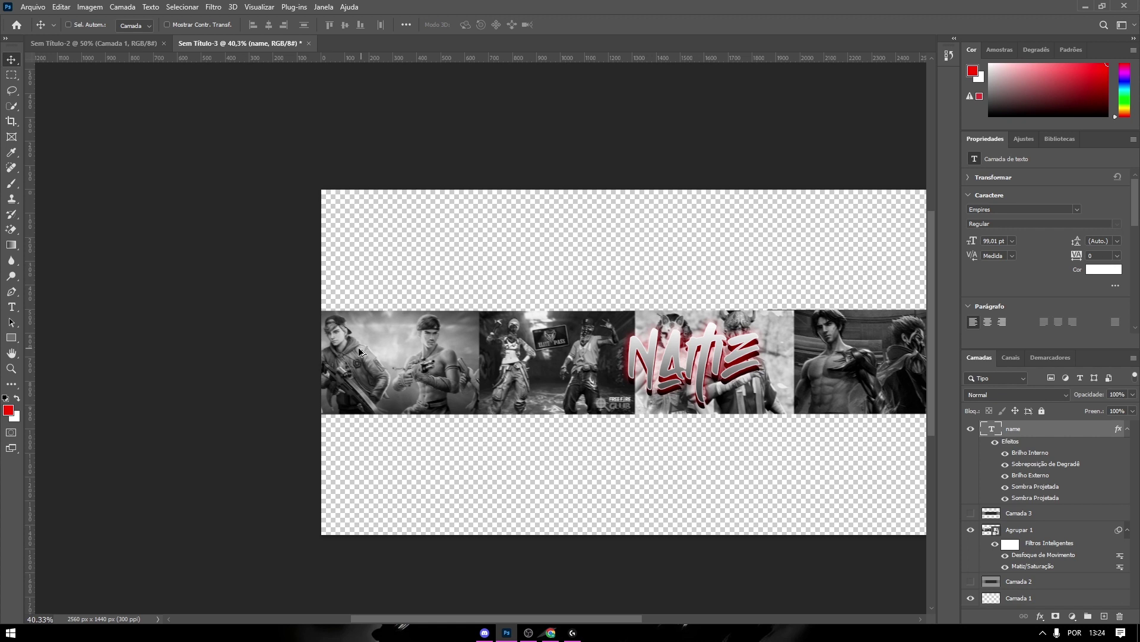
pyautogui.scroll(2, 358, 347)
pyautogui.scroll(-3, 446, 386)
pyautogui.scroll(-2, 505, 475)
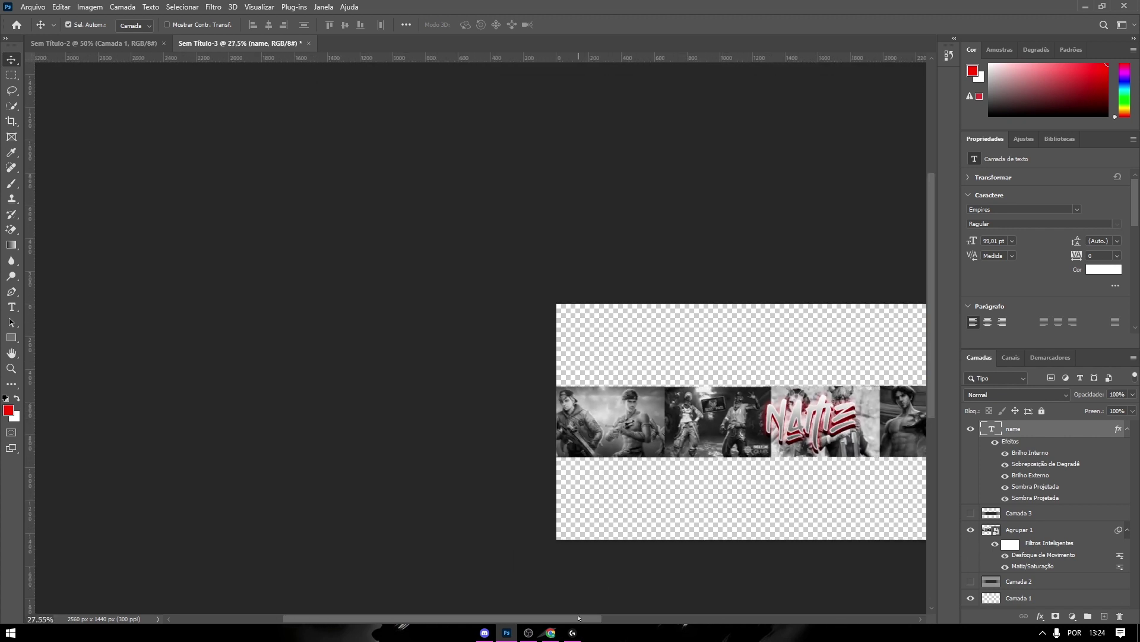
pyautogui.moveTo(579, 618); pyautogui.dragTo(665, 617)
pyautogui.scroll(-2, 483, 356)
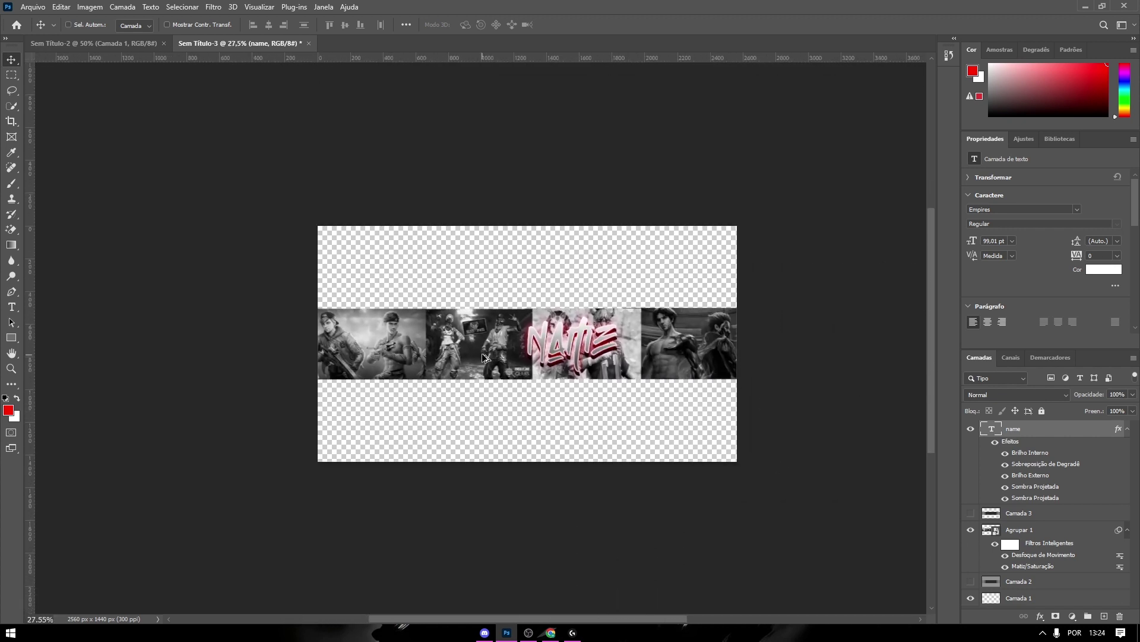
pyautogui.scroll(1, 482, 356)
pyautogui.scroll(1, 511, 346)
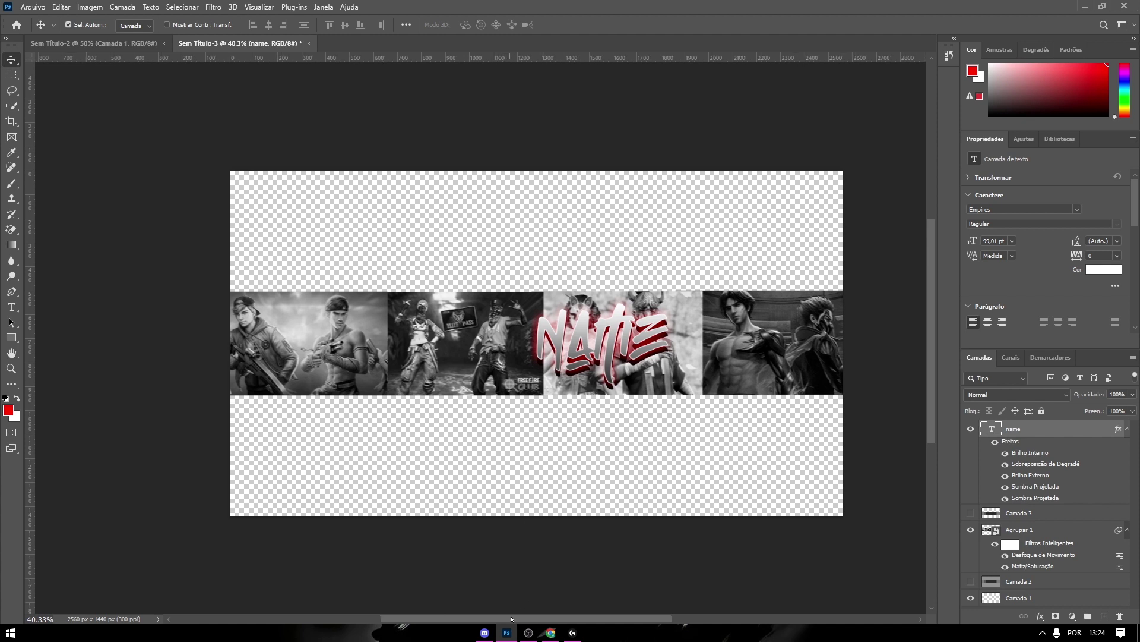
pyautogui.moveTo(511, 618); pyautogui.dragTo(517, 618)
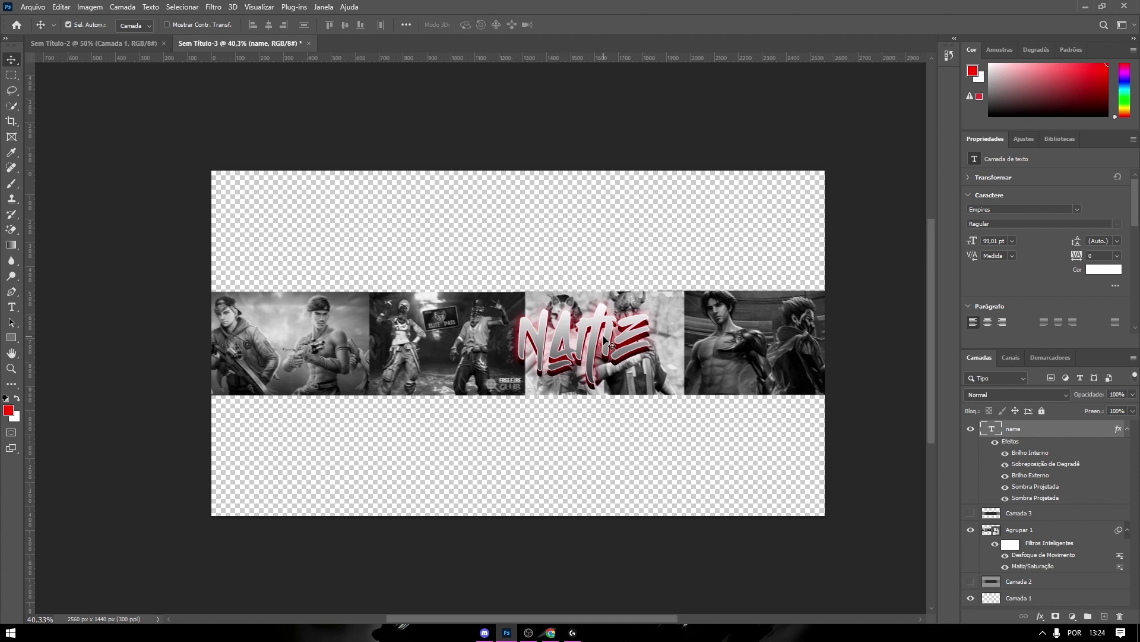
# Step: Add a drop shadow copy and recolour the name's outer glow to cyan #00B4FF, then apply
pyautogui.doubleClick(1052, 435)
pyautogui.click(693, 347)
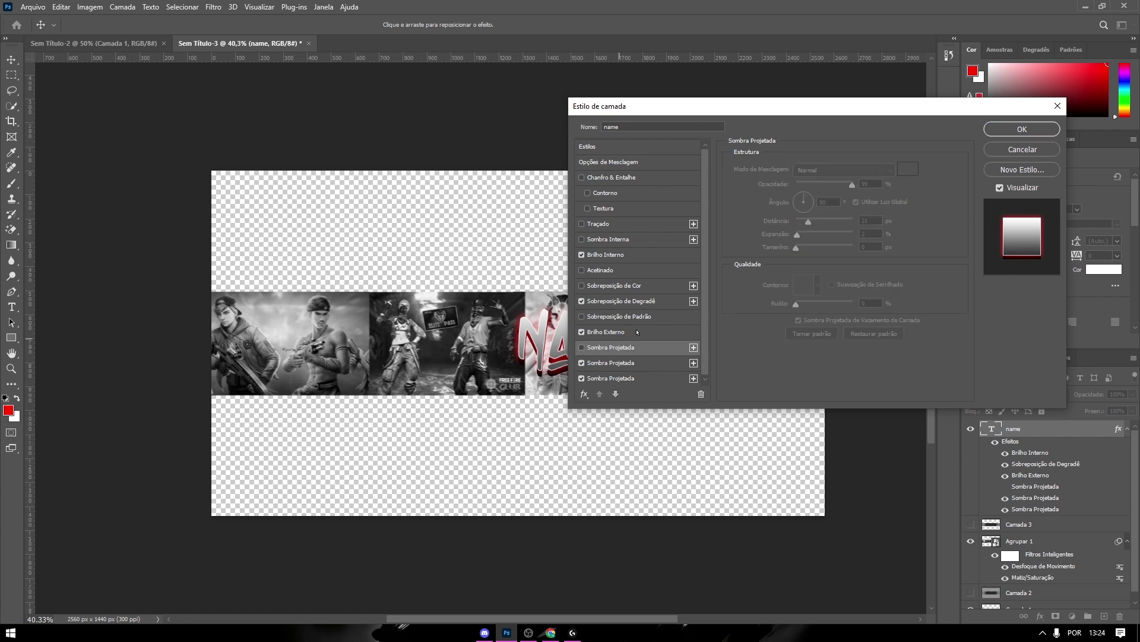
pyautogui.click(582, 348)
pyautogui.click(772, 209)
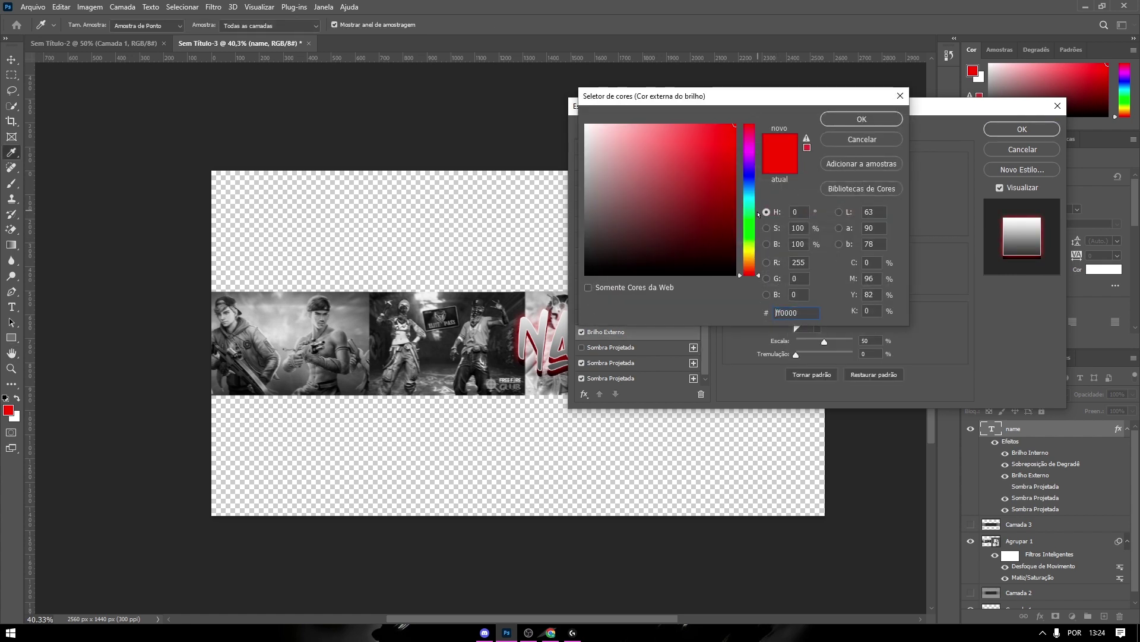
pyautogui.write('00b4ff')
pyautogui.moveTo(654, 95); pyautogui.dragTo(793, 119)
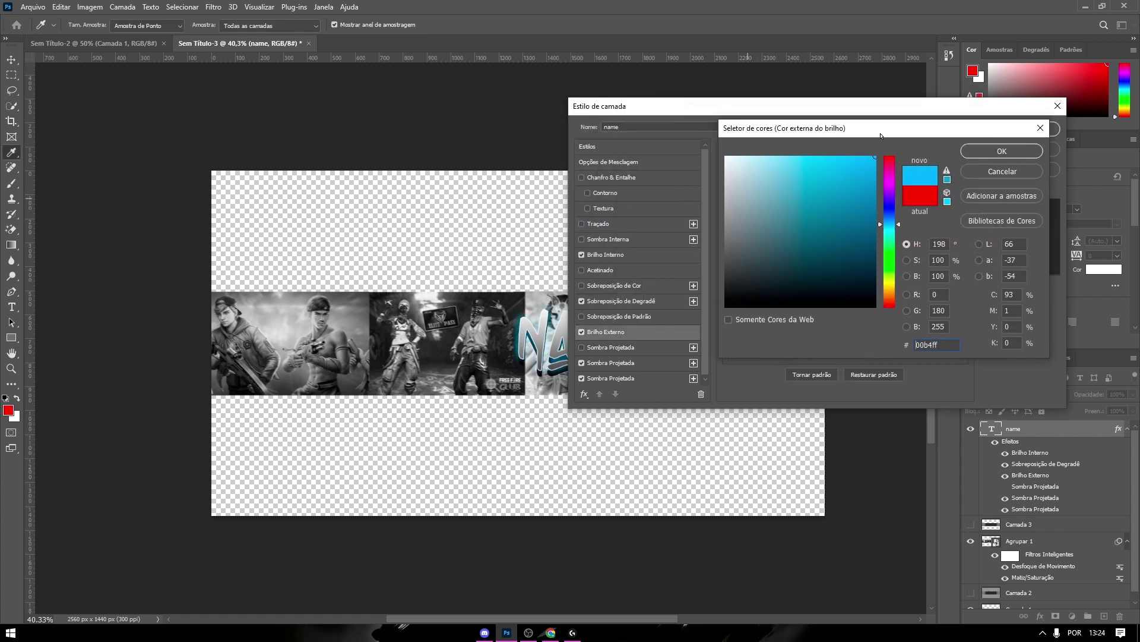
pyautogui.click(1002, 150)
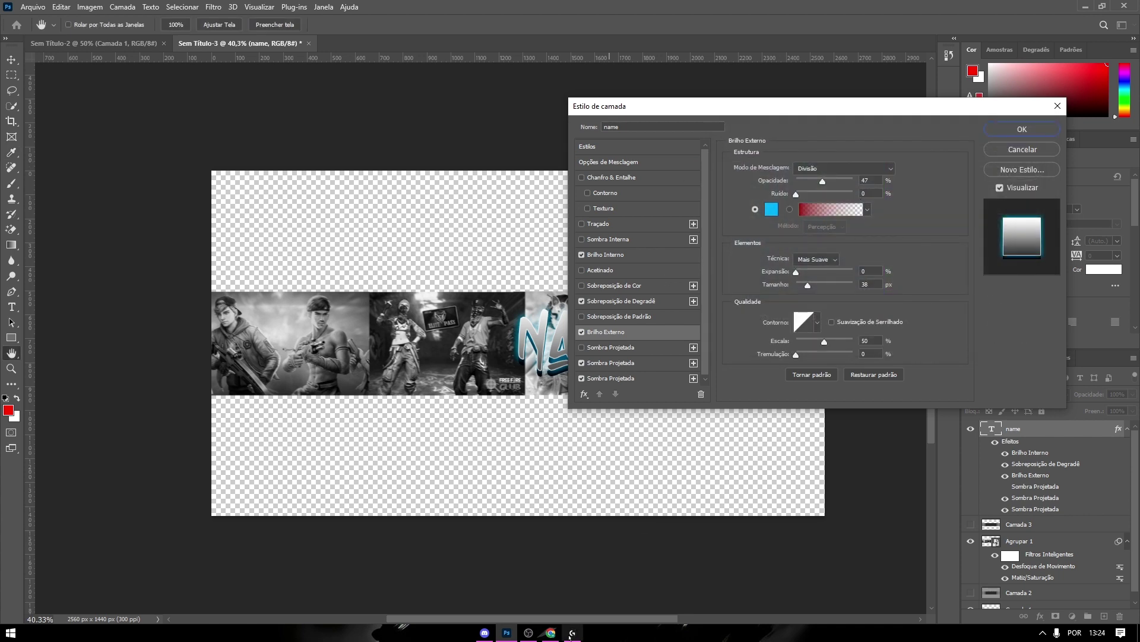
pyautogui.moveTo(542, 618)
pyautogui.mouseDown()
pyautogui.moveTo(593, 620)
pyautogui.moveTo(530, 581)
pyautogui.mouseUp()
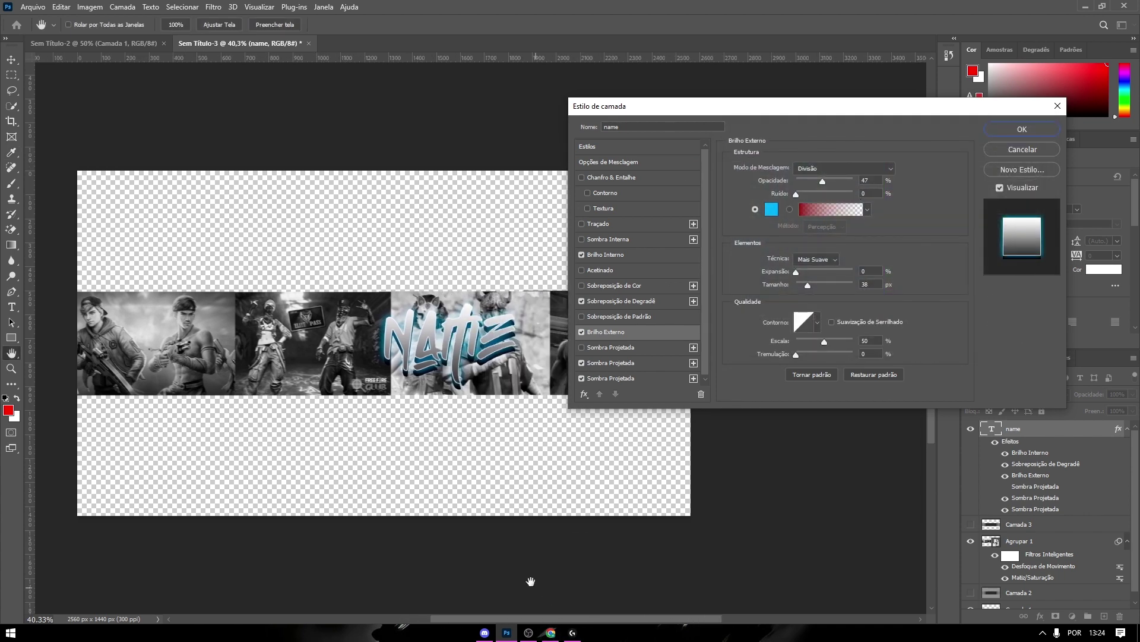
pyautogui.click(1012, 133)
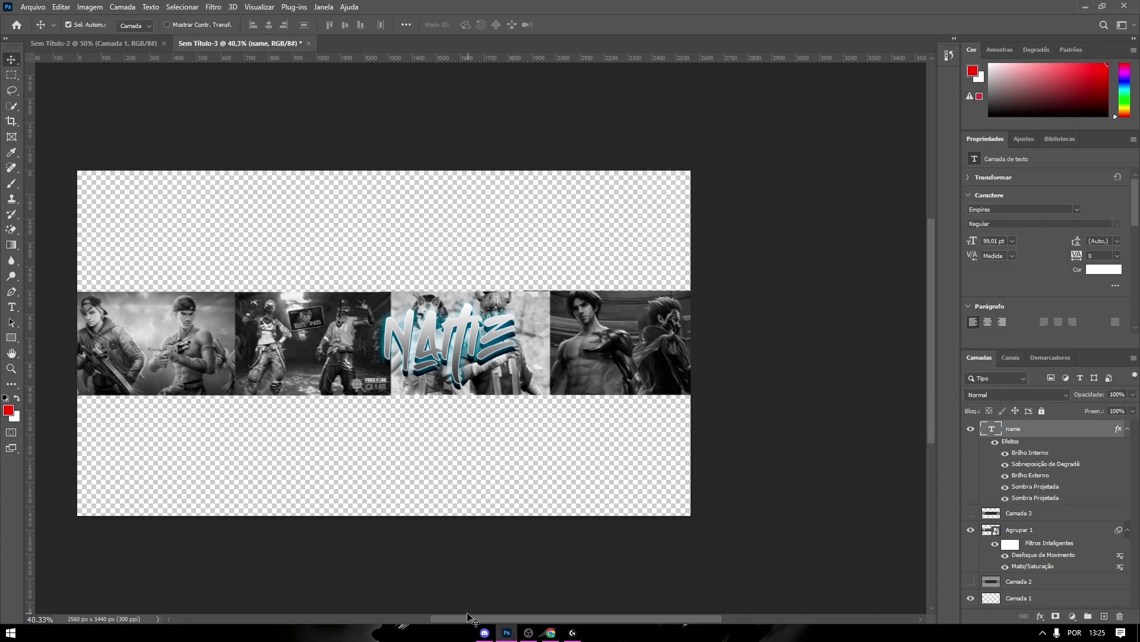
pyautogui.moveTo(528, 632); pyautogui.dragTo(543, 623)
pyautogui.hscroll(-5, 552, 620)
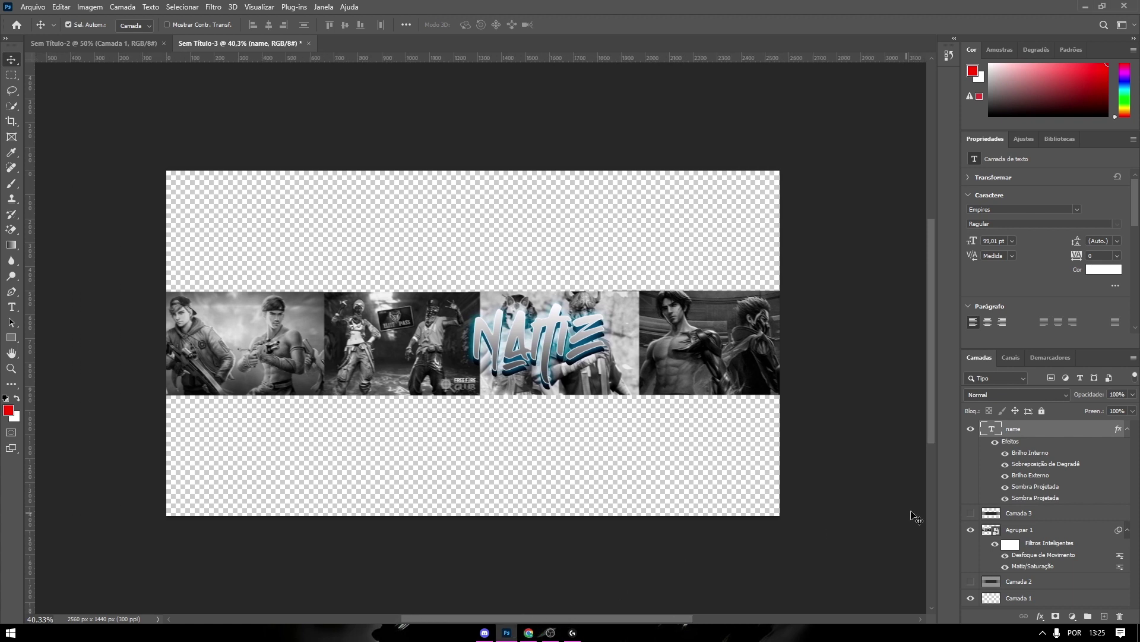
# Step: Enable Drop Shadow on the name text with a pure black #000000 colour
pyautogui.doubleClick(1061, 427)
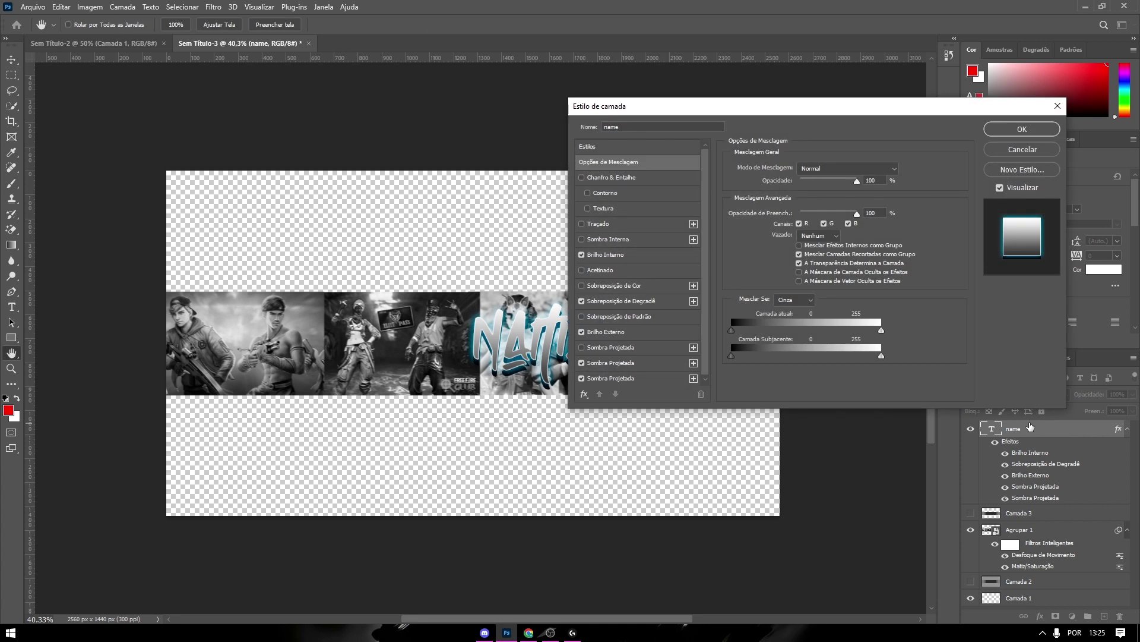
pyautogui.click(581, 347)
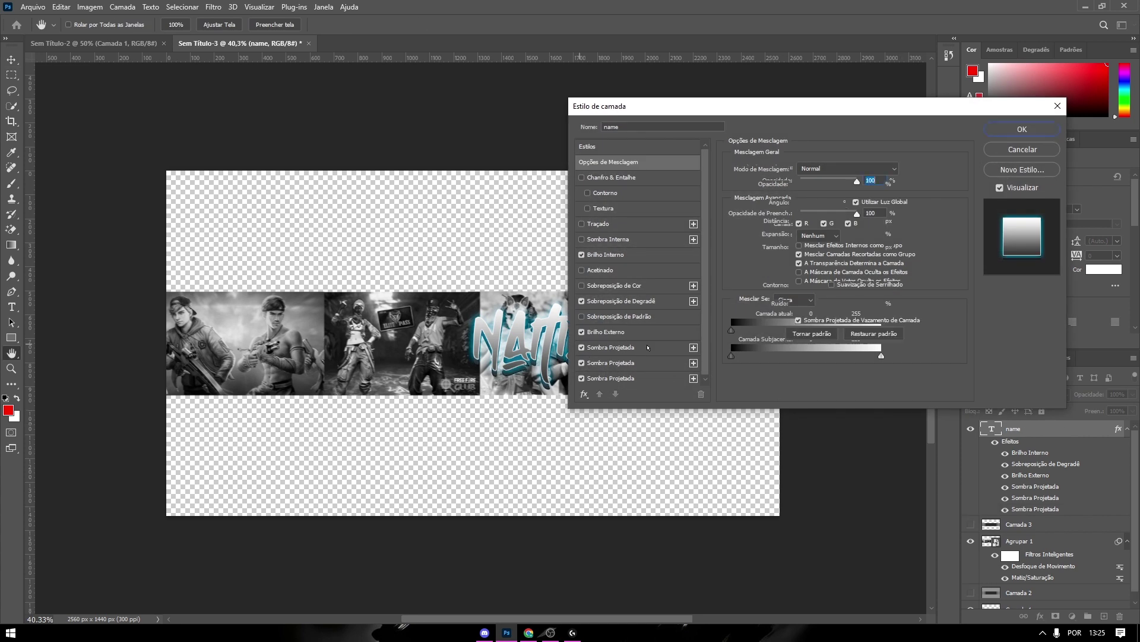
pyautogui.click(907, 170)
pyautogui.write('ffffff')
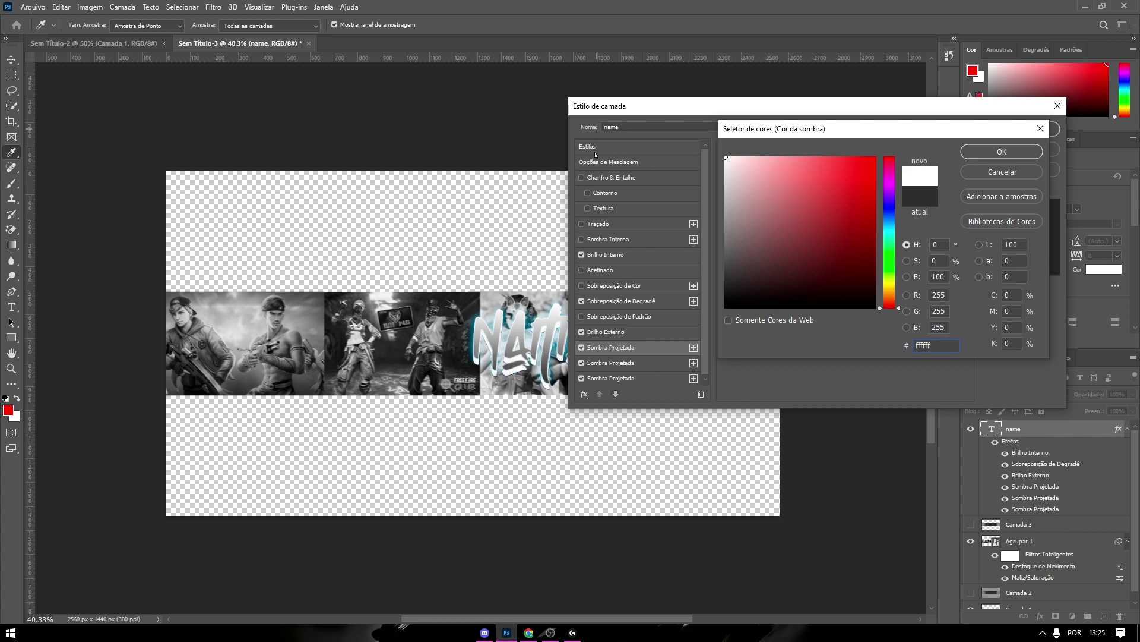
pyautogui.click(725, 237)
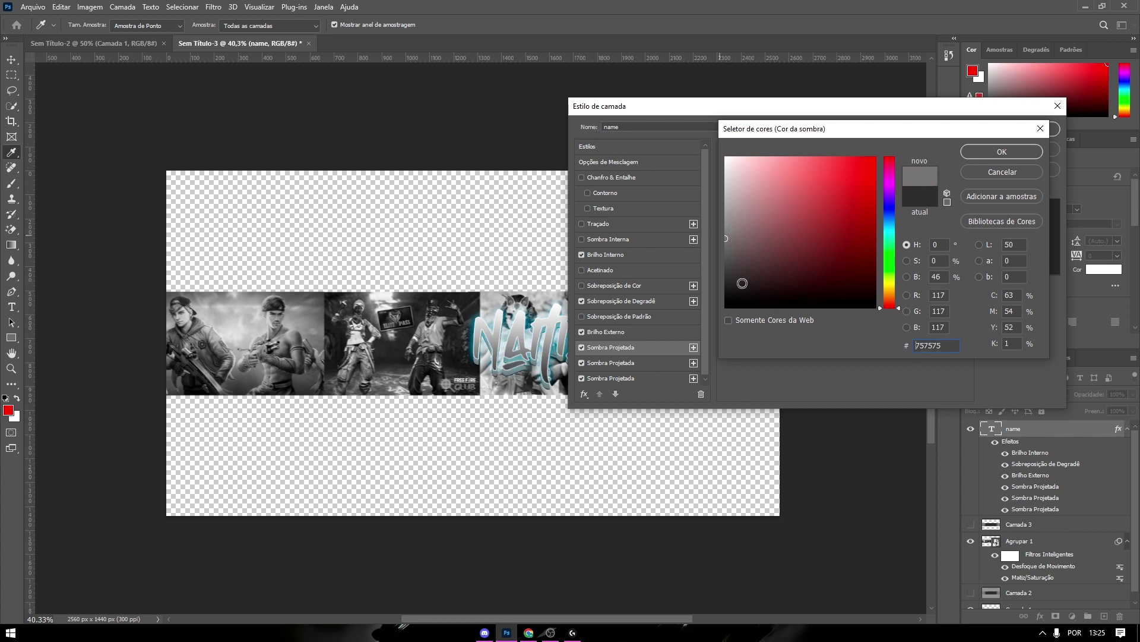
pyautogui.moveTo(742, 283); pyautogui.dragTo(723, 310)
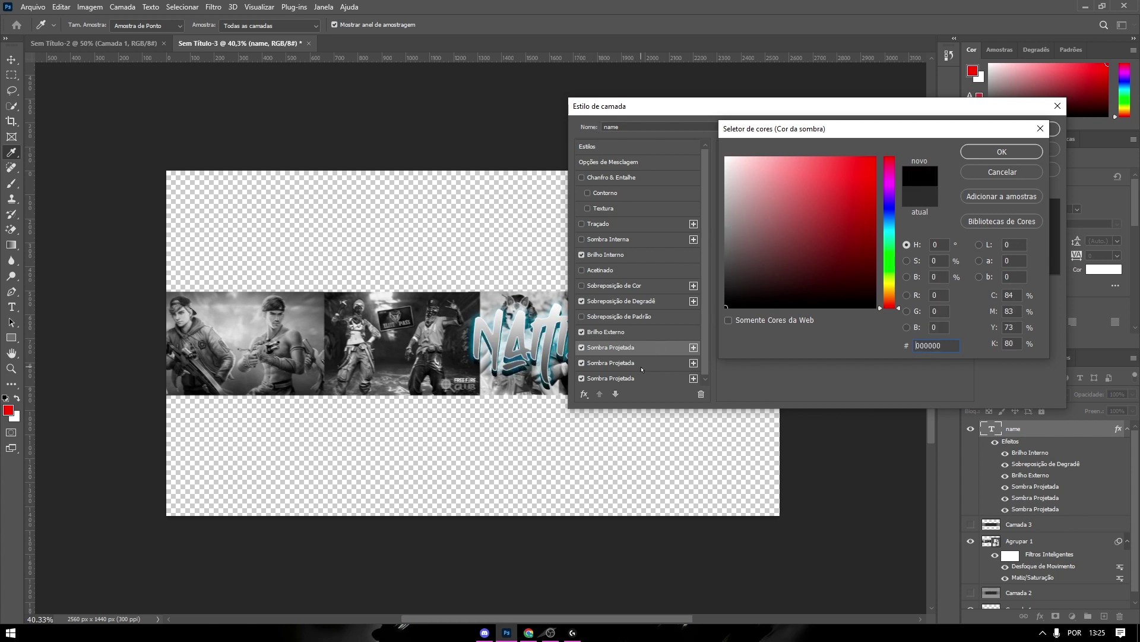
pyautogui.click(1003, 151)
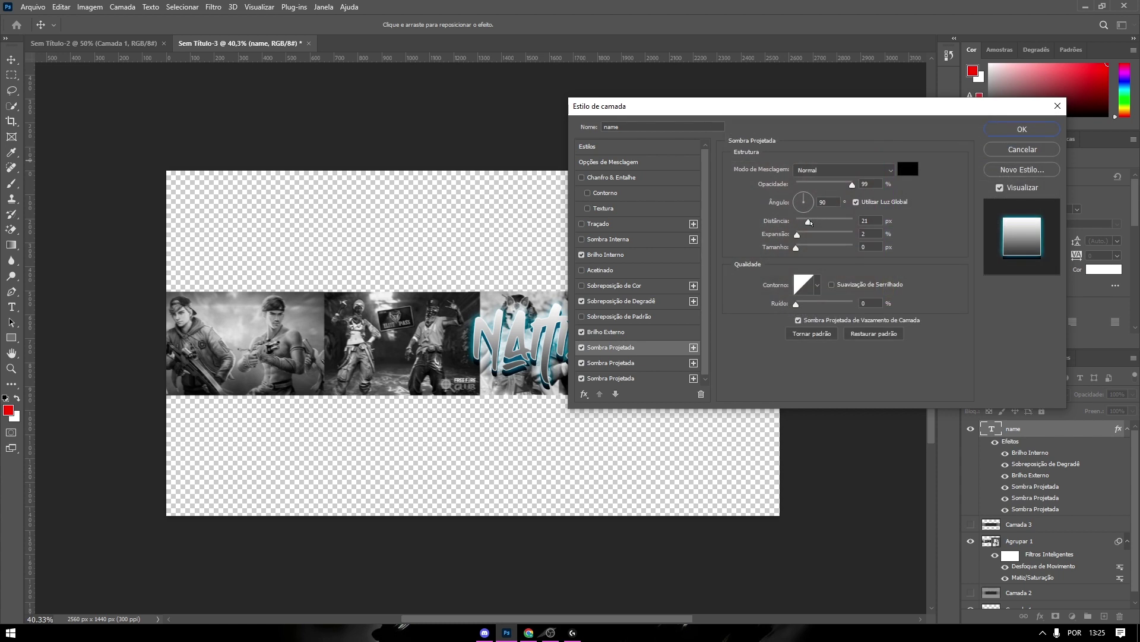
# Step: Set the black shadow's distance to 28 px at 71% opacity and apply it
pyautogui.moveTo(803, 223); pyautogui.dragTo(821, 222)
pyautogui.click(822, 223)
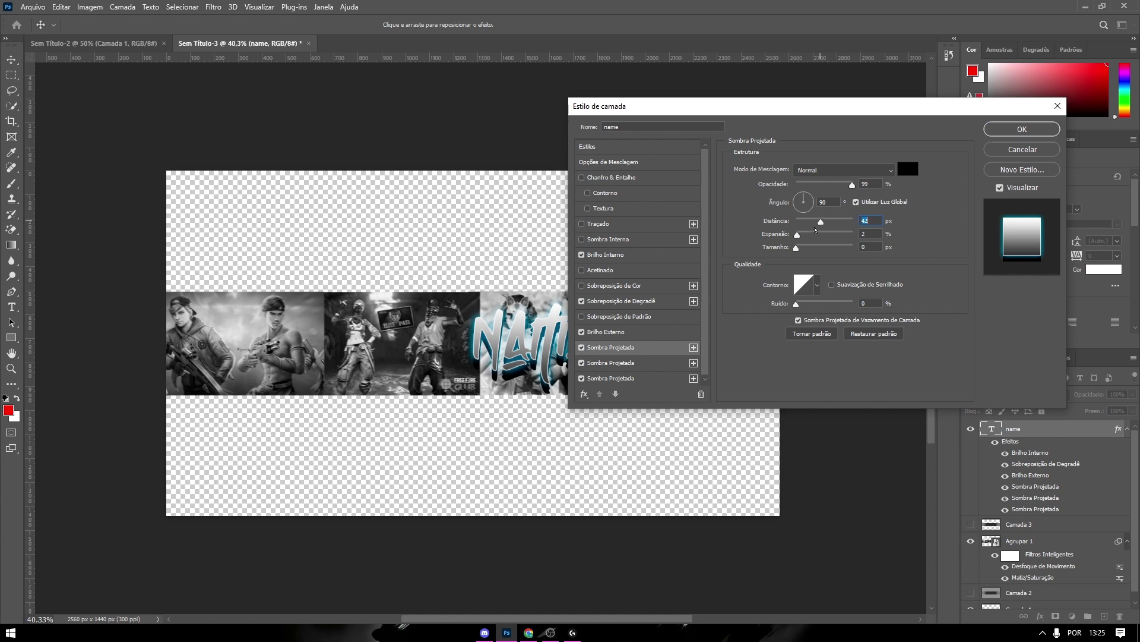
pyautogui.moveTo(819, 228); pyautogui.dragTo(815, 225)
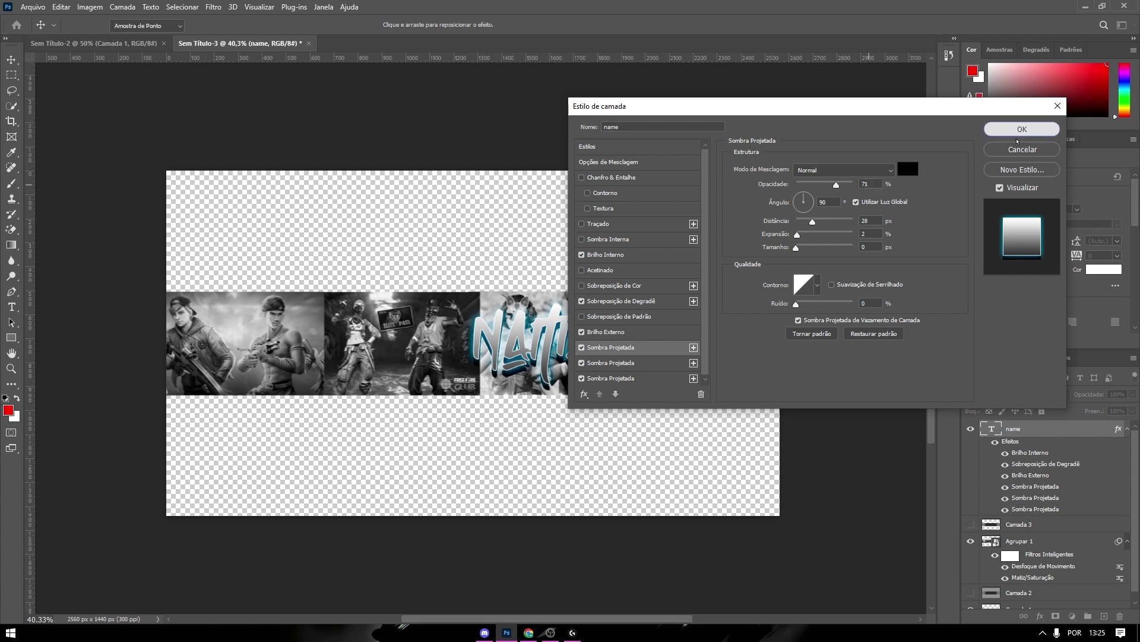
pyautogui.click(1022, 129)
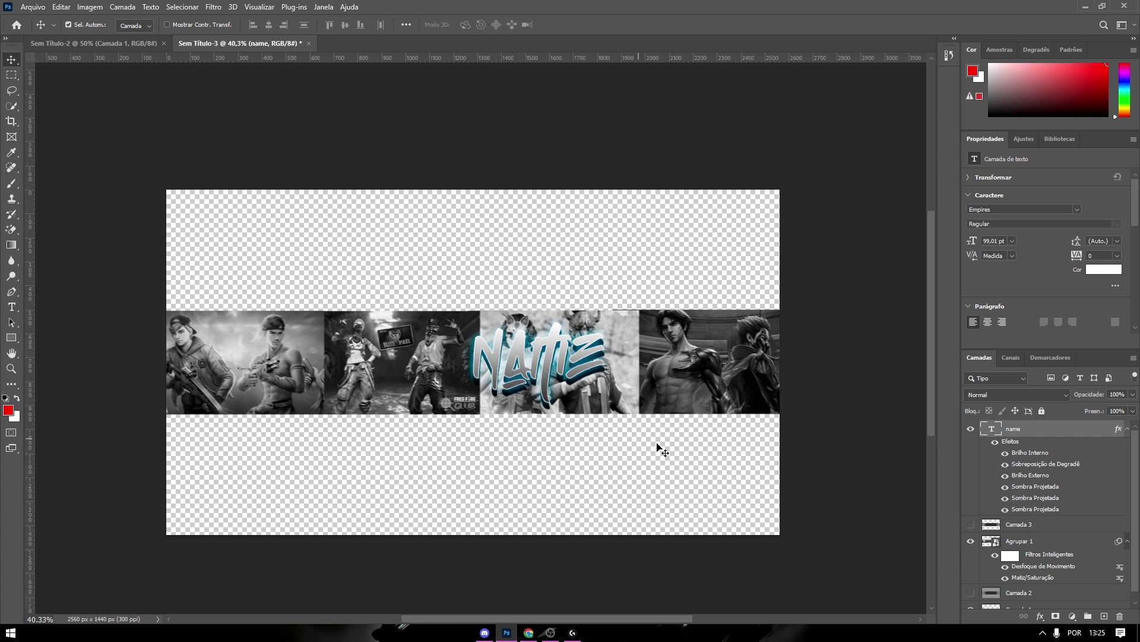
# Step: Raise the cyan outer glow to 64% opacity at 16 px size, and show the Camada 3 template
pyautogui.doubleClick(1057, 428)
pyautogui.click(606, 332)
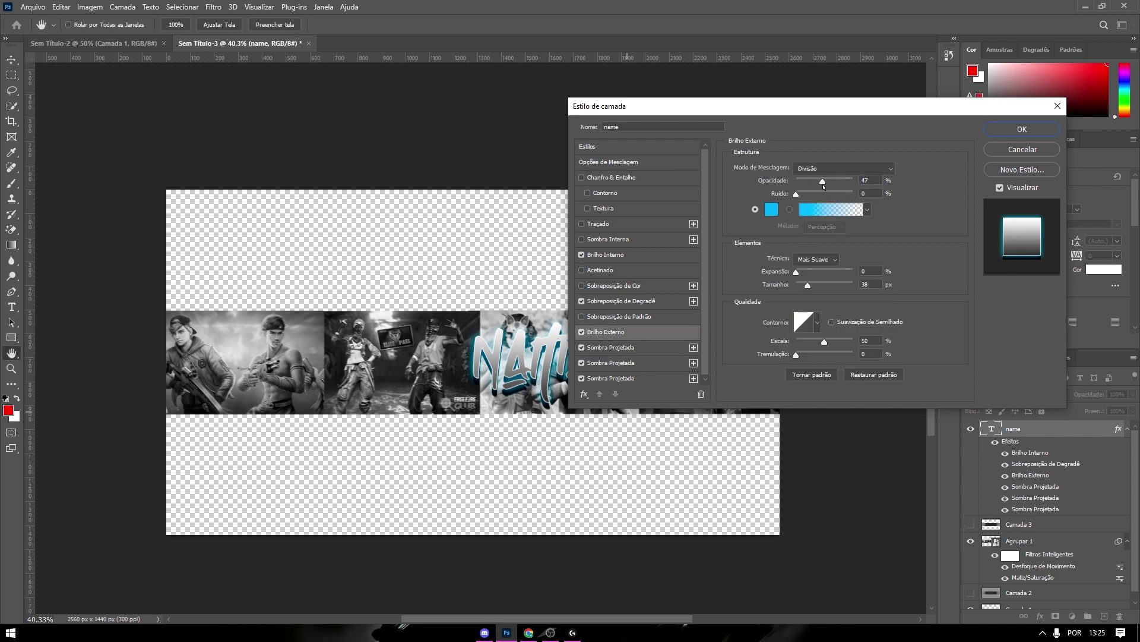
pyautogui.moveTo(827, 181); pyautogui.dragTo(833, 182)
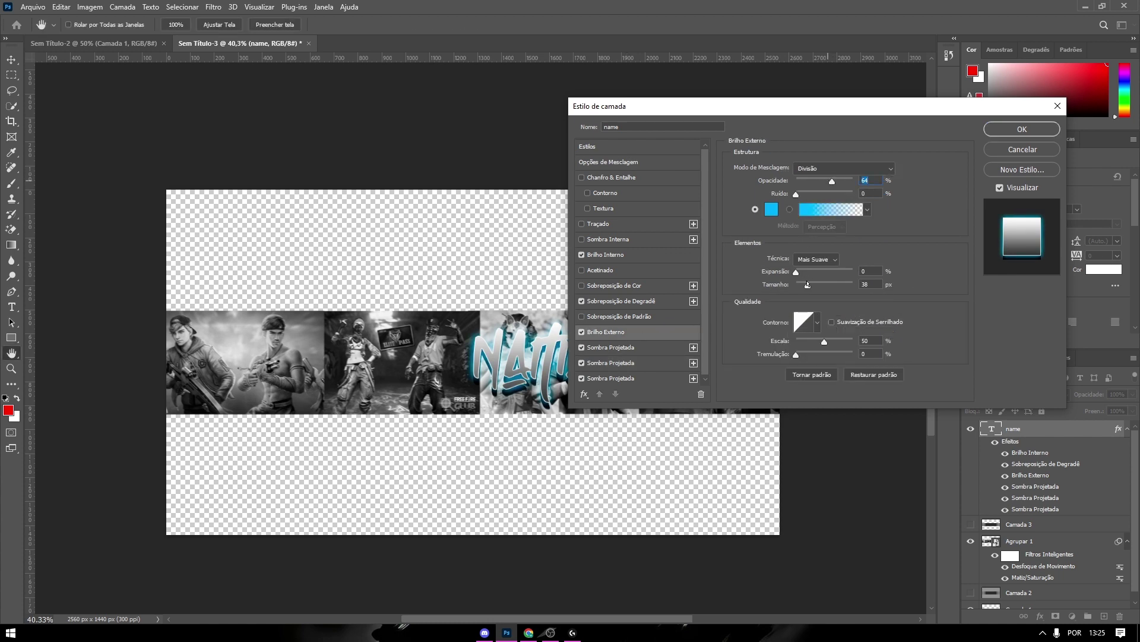
pyautogui.moveTo(807, 287); pyautogui.dragTo(804, 287)
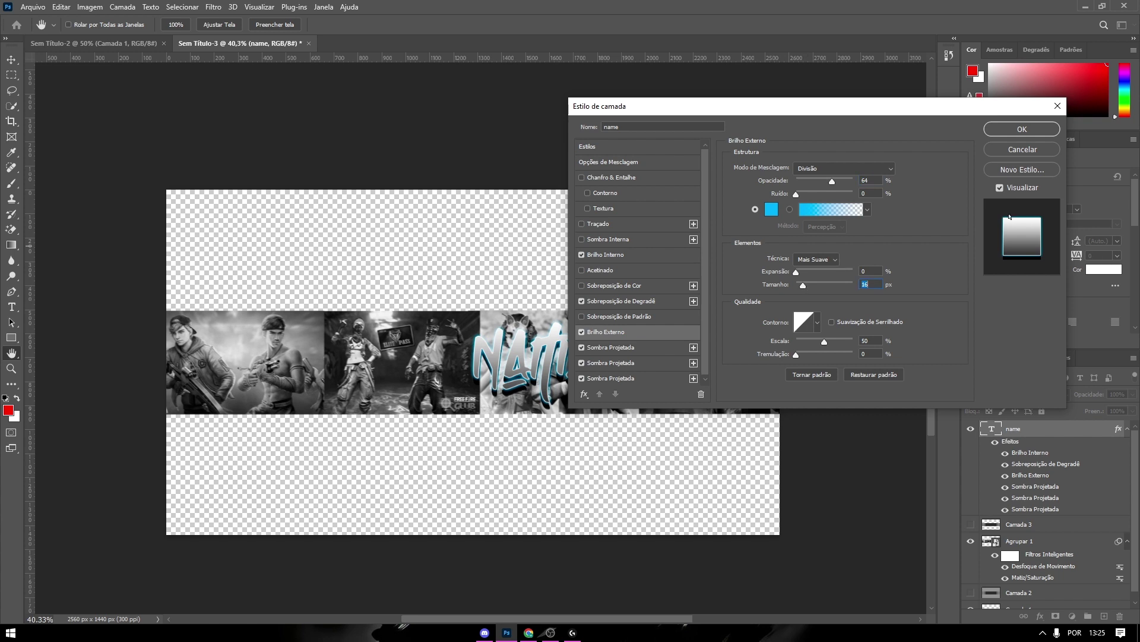
pyautogui.click(1022, 129)
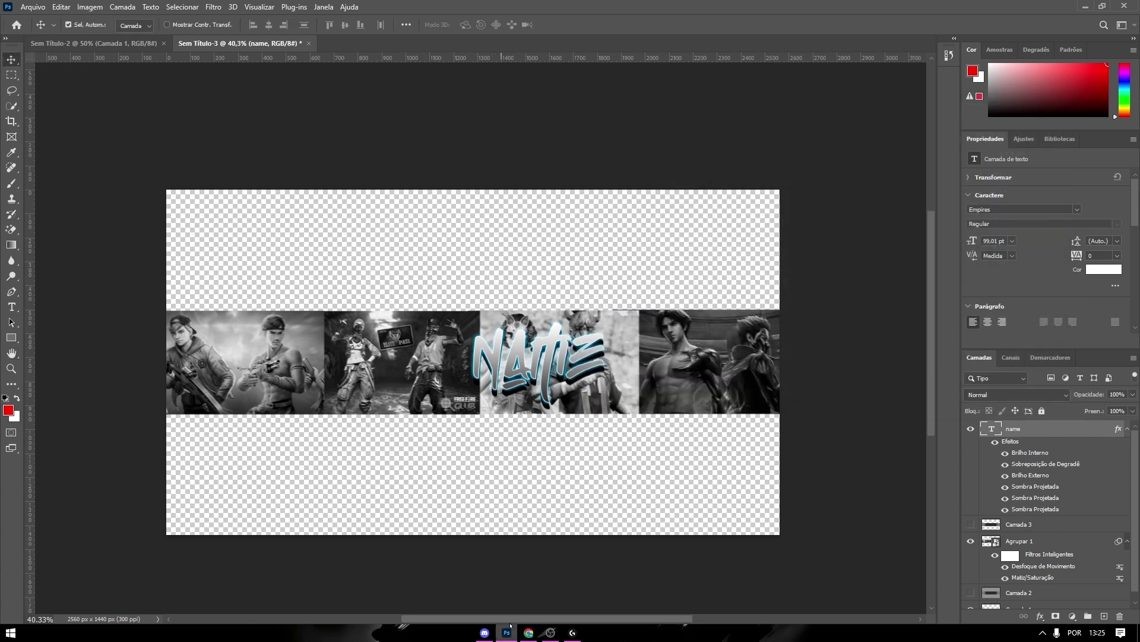
pyautogui.moveTo(514, 618); pyautogui.dragTo(489, 615)
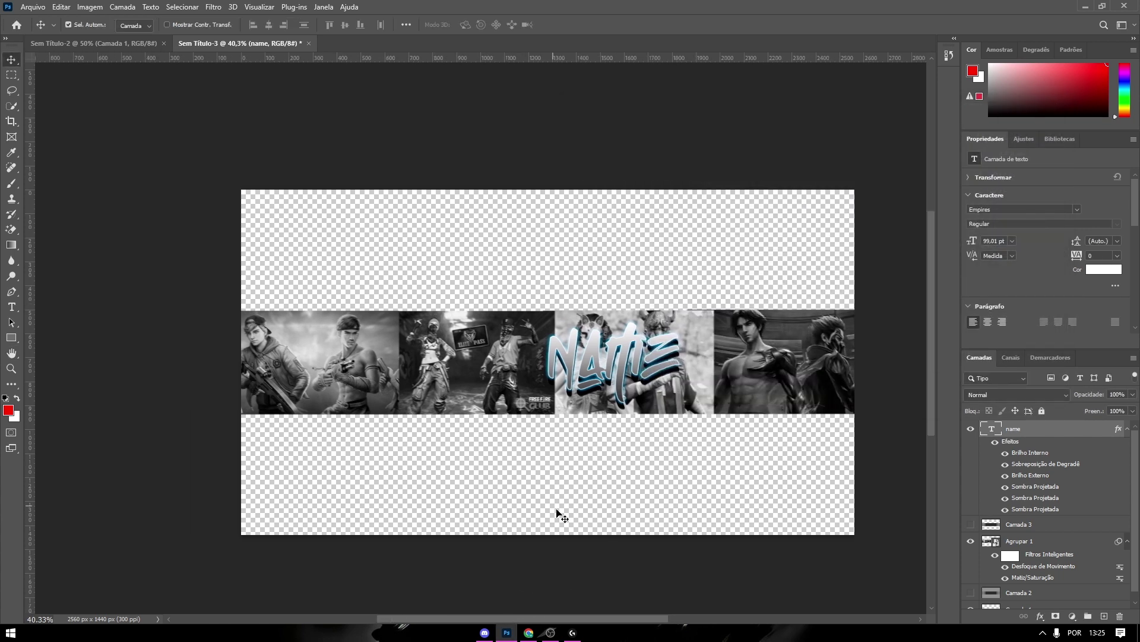
pyautogui.click(972, 525)
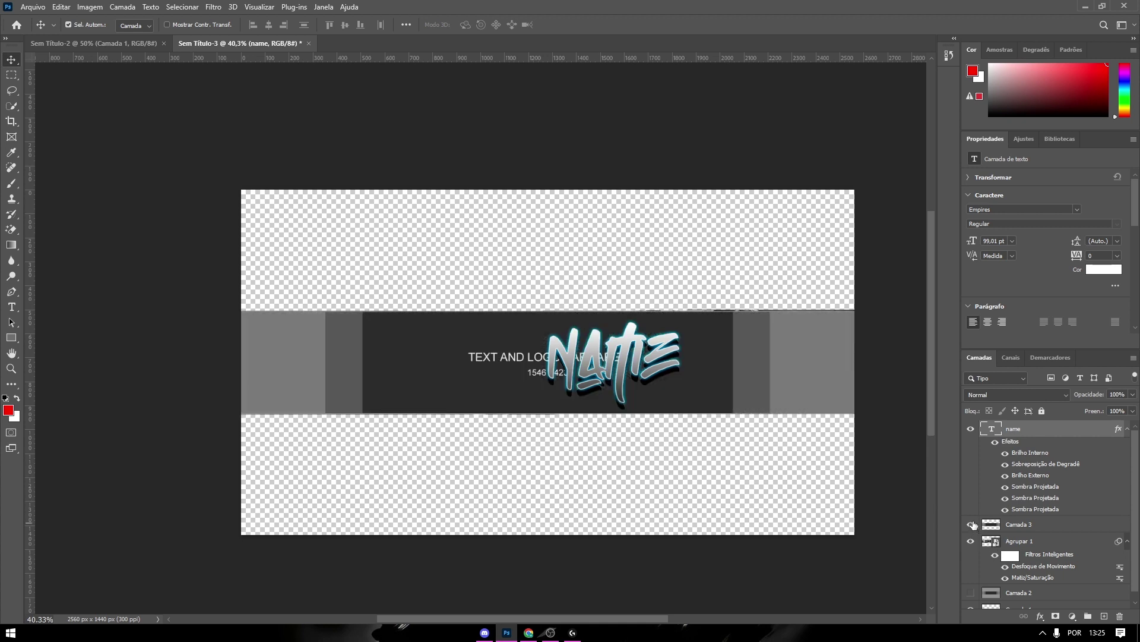
# Step: Search Google Images for 'cartoon free fire png'
pyautogui.click(525, 634)
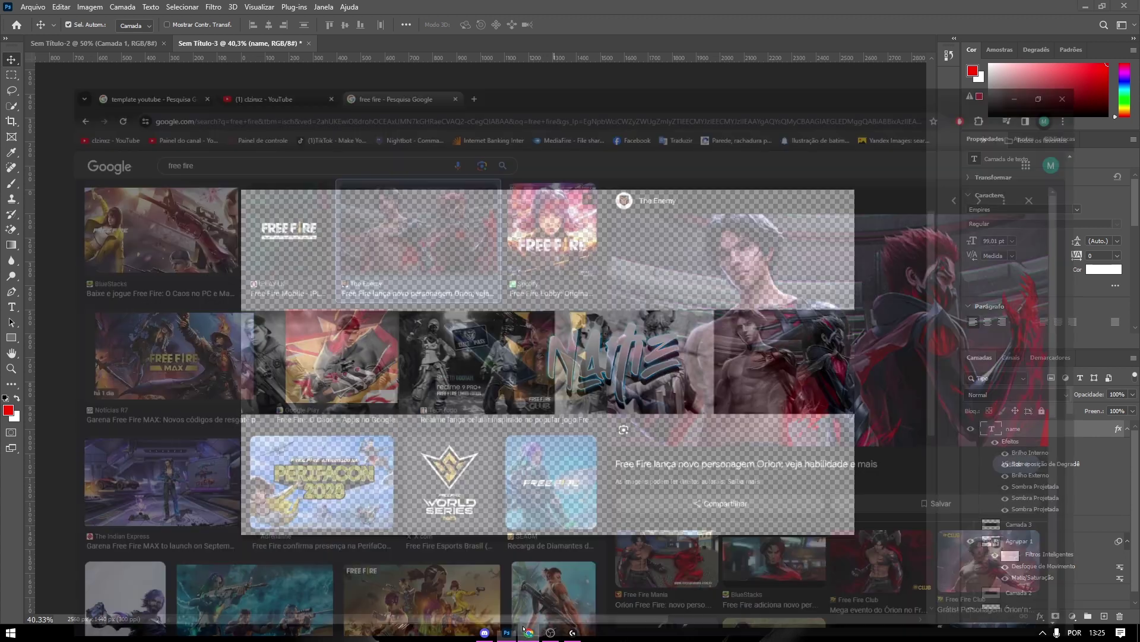
pyautogui.moveTo(161, 79); pyautogui.dragTo(82, 82)
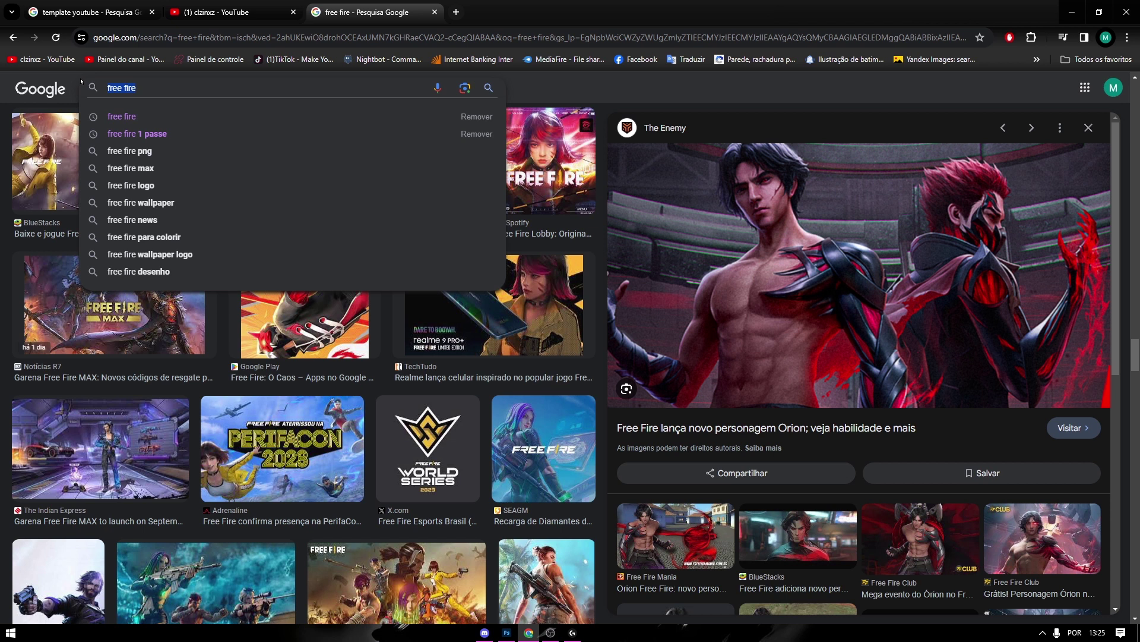
pyautogui.write('cartoon')
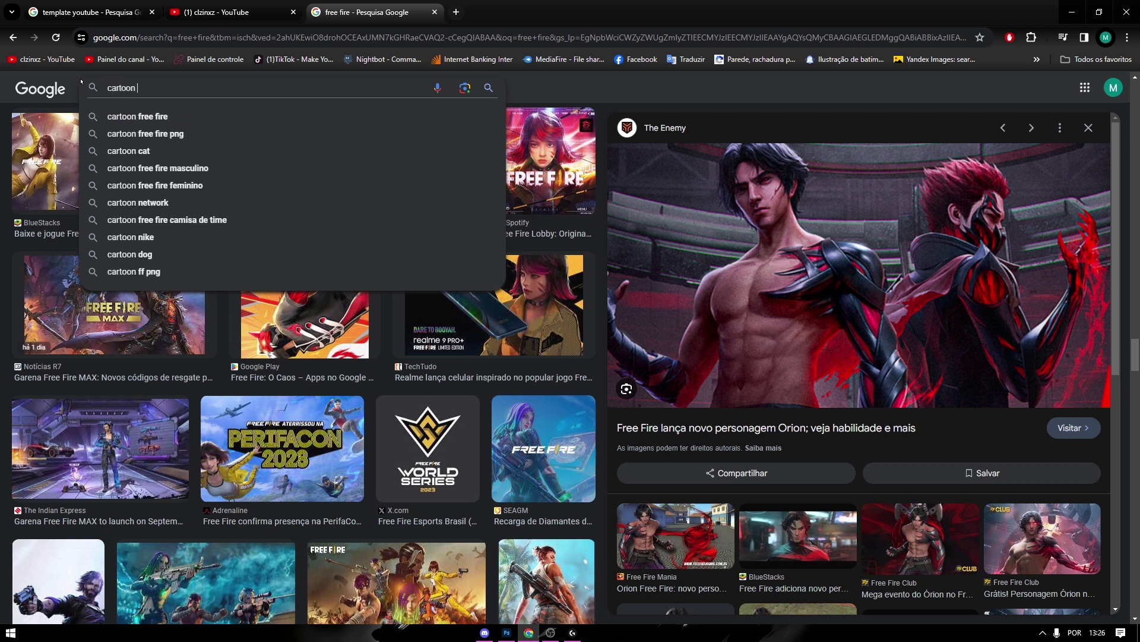
pyautogui.click(146, 134)
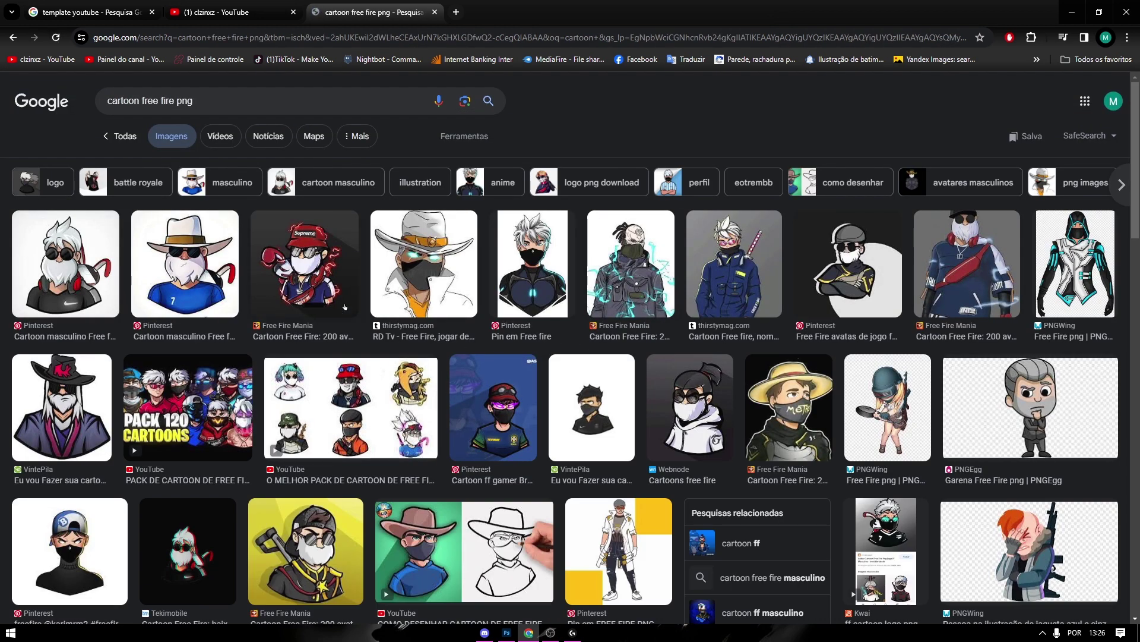
# Step: Preview the cowboy character result, then scroll down through the image results
pyautogui.click(444, 270)
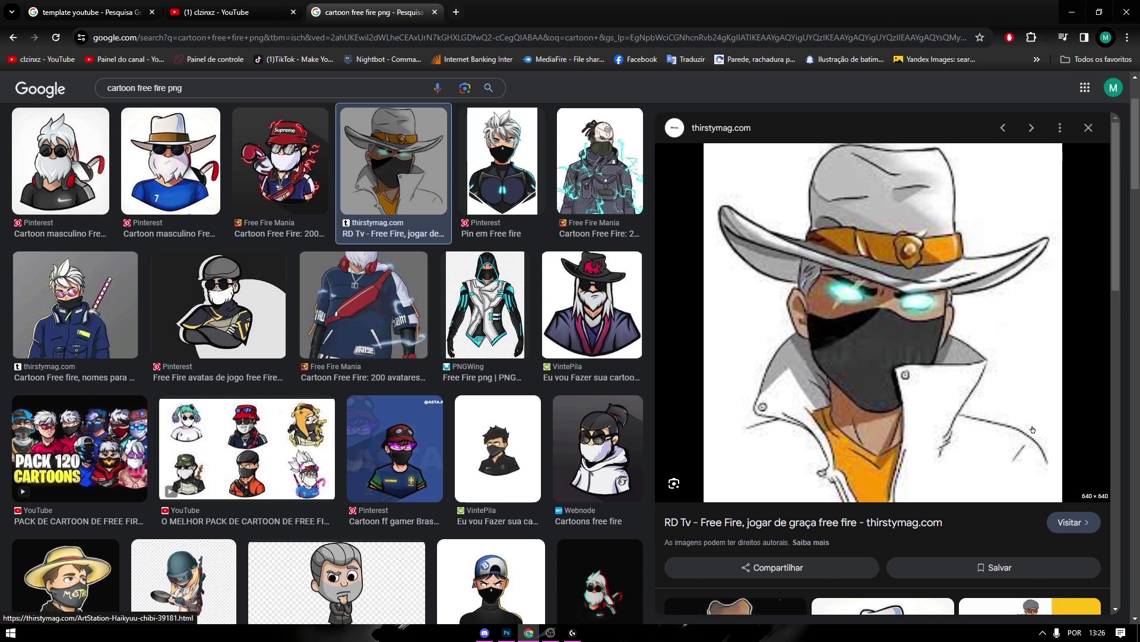
pyautogui.scroll(-3, 990, 405)
pyautogui.scroll(3, 989, 405)
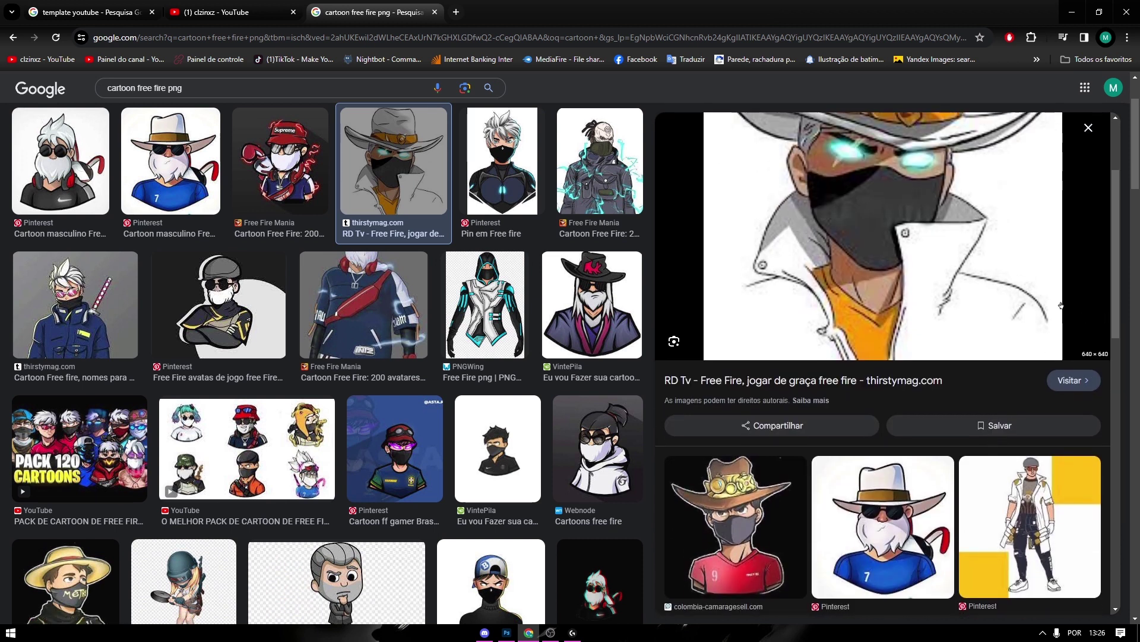
pyautogui.click(1089, 129)
pyautogui.scroll(1, 134, 272)
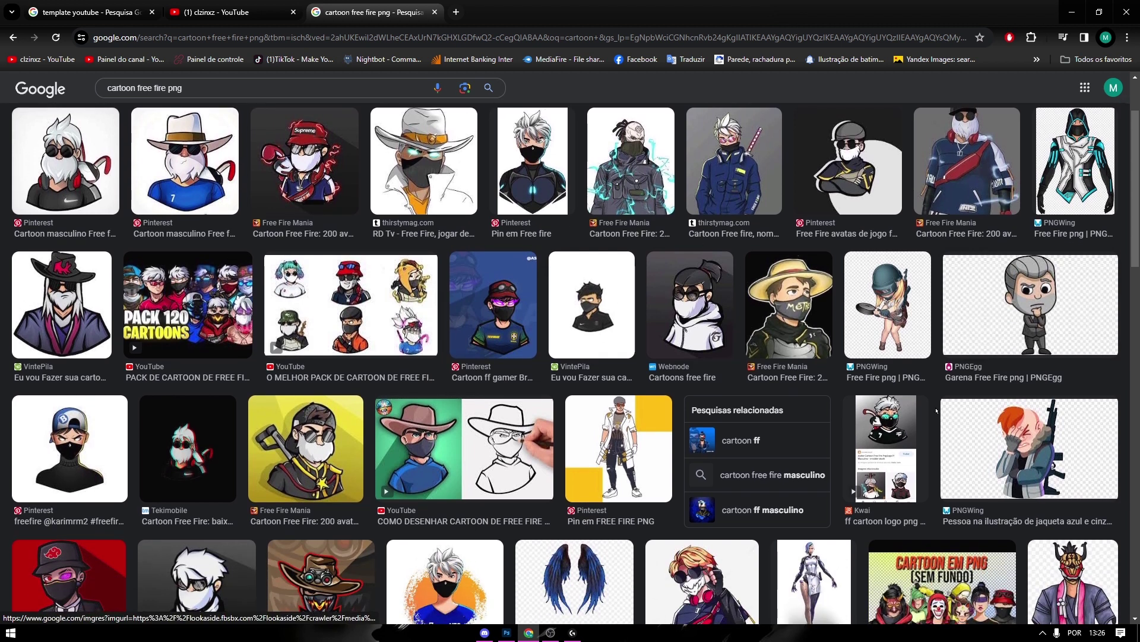
pyautogui.scroll(-2, 1018, 365)
pyautogui.scroll(-1, 713, 386)
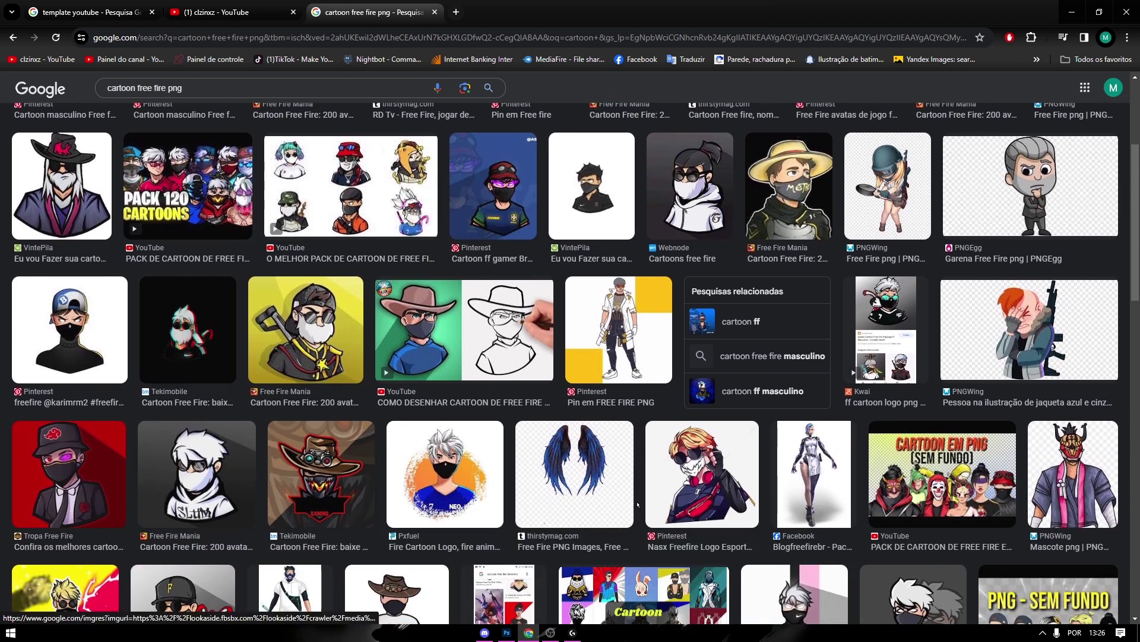
pyautogui.scroll(-1, 738, 495)
pyautogui.scroll(-1, 624, 493)
pyautogui.scroll(-1, 505, 490)
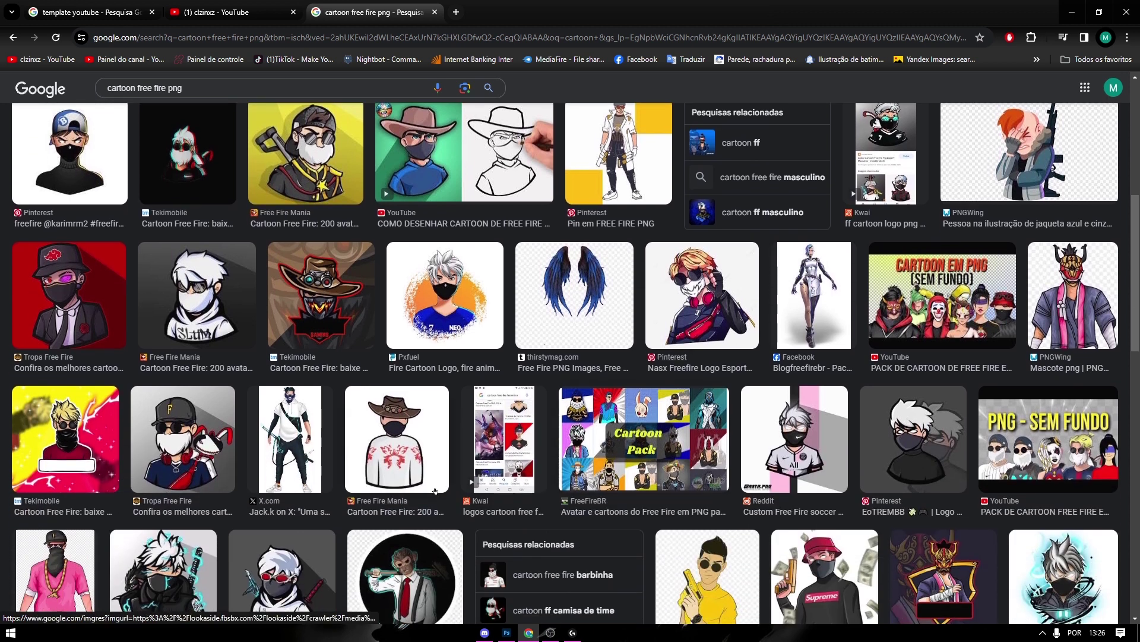
pyautogui.scroll(-2, 355, 486)
pyautogui.scroll(-1, 356, 486)
pyautogui.scroll(-2, 475, 475)
pyautogui.scroll(-2, 594, 458)
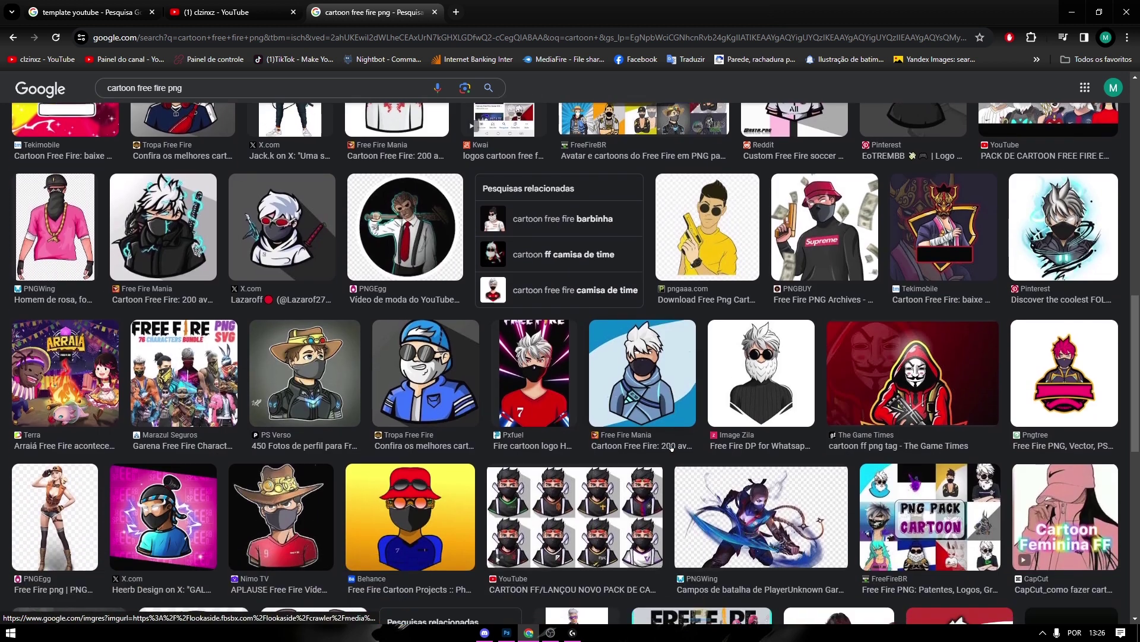
pyautogui.scroll(-1, 701, 442)
pyautogui.scroll(-1, 683, 449)
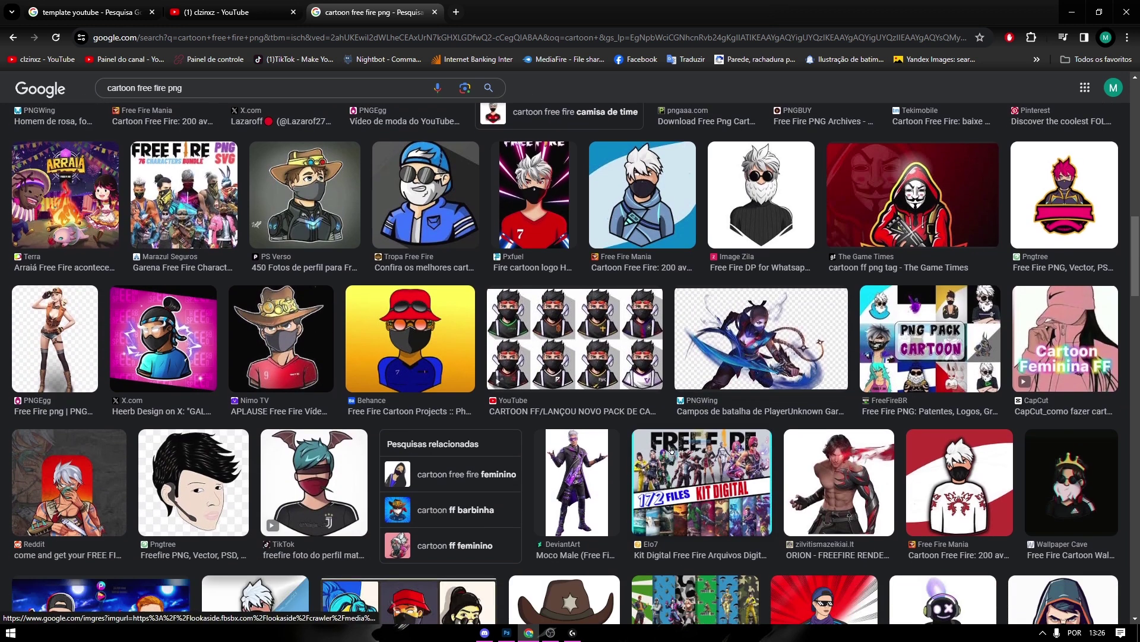
# Step: Copy the Moco Male DeviantArt image with Copiar imagem and return to Photoshop
pyautogui.click(575, 476)
pyautogui.rightClick(877, 298)
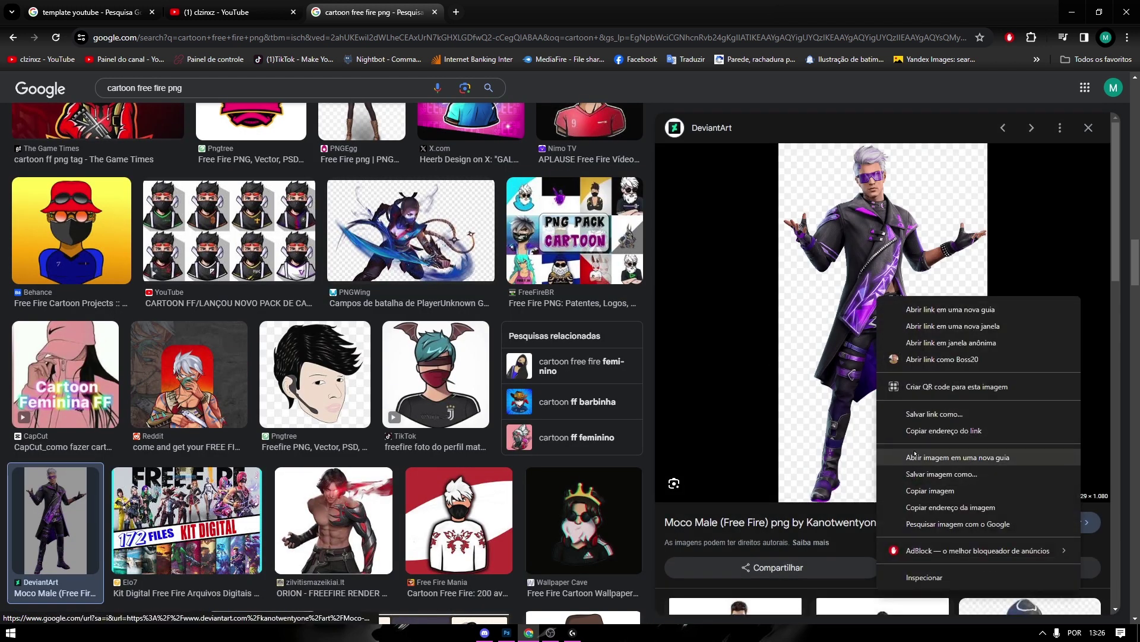
pyautogui.click(921, 491)
pyautogui.moveTo(529, 632)
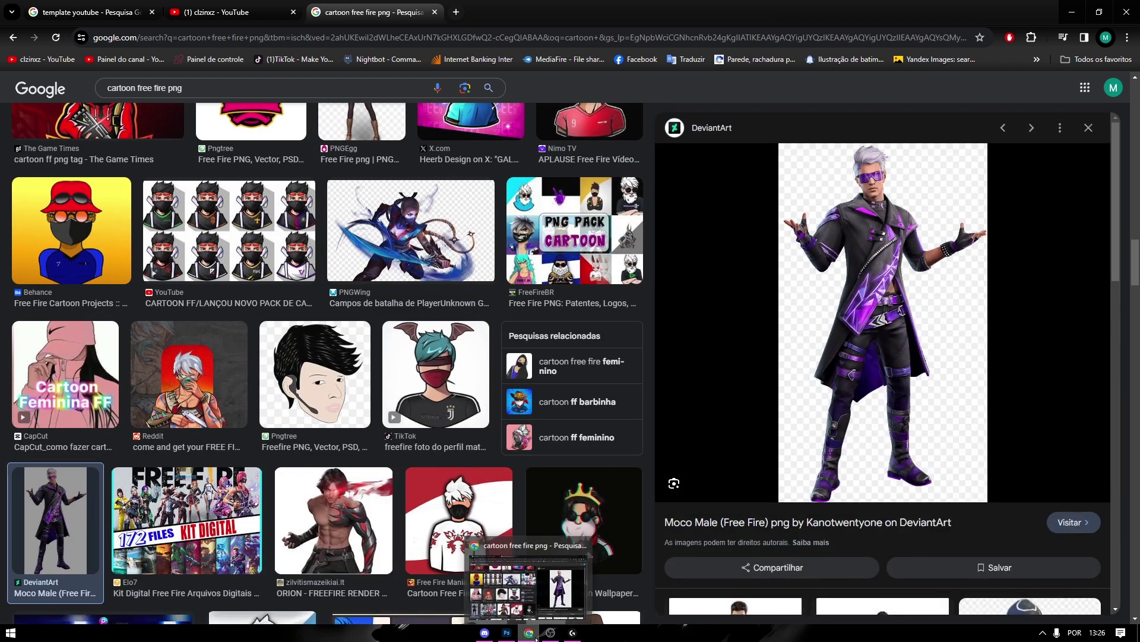
pyautogui.click(507, 632)
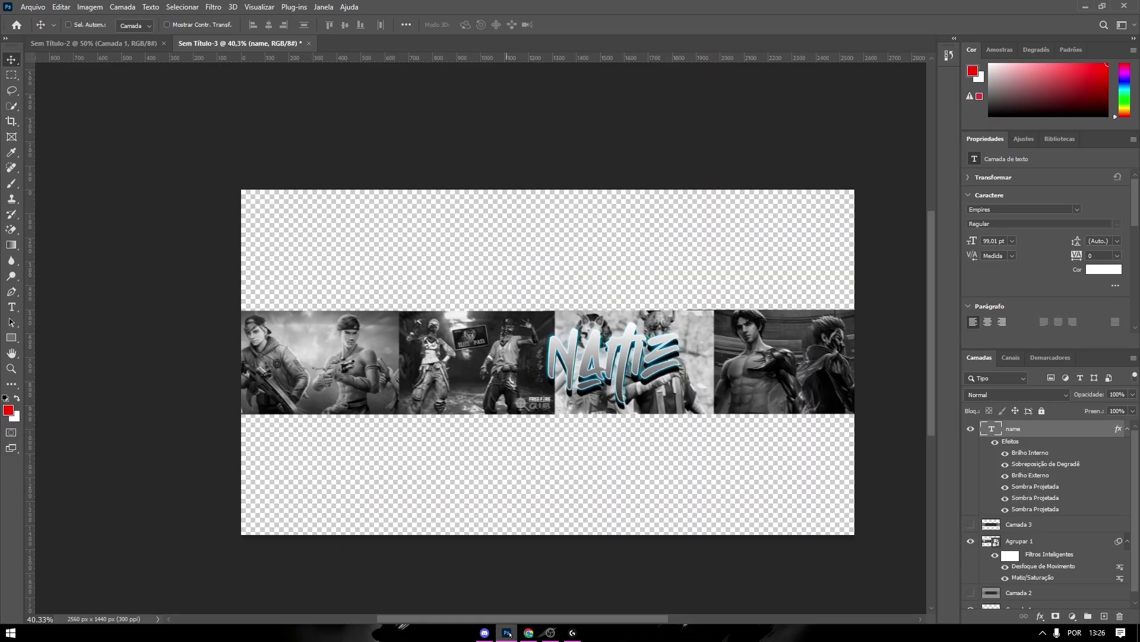
# Step: Paste the Moco character and try removing its black background with Eraser and Magic Eraser
pyautogui.hotkey('ctrl', 'v')
pyautogui.press('e')
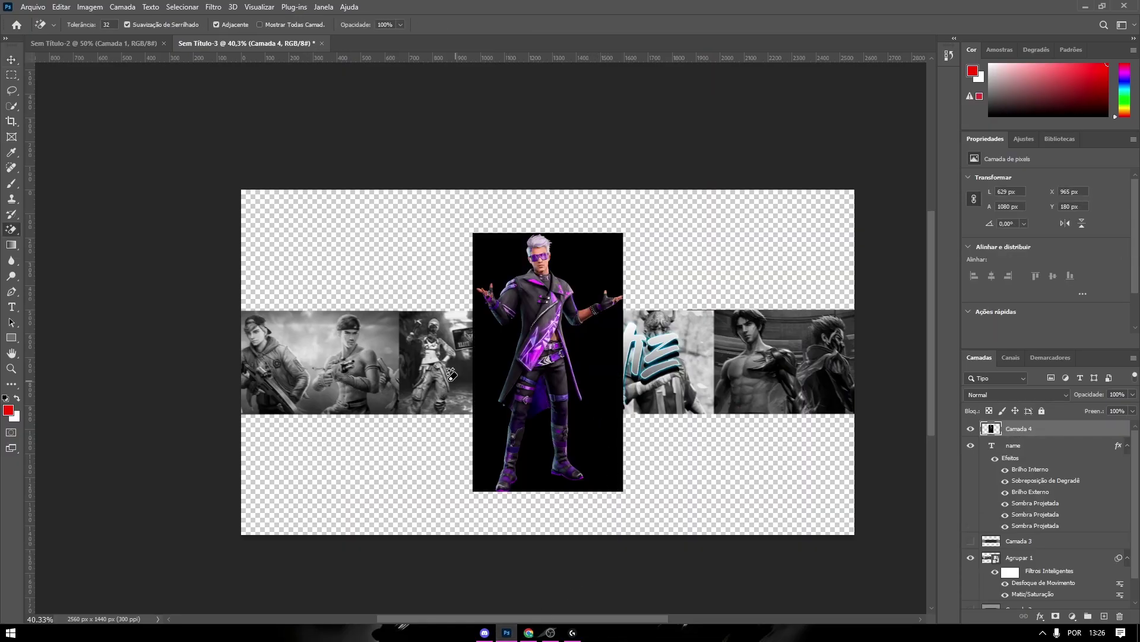
pyautogui.rightClick(18, 228)
pyautogui.click(59, 229)
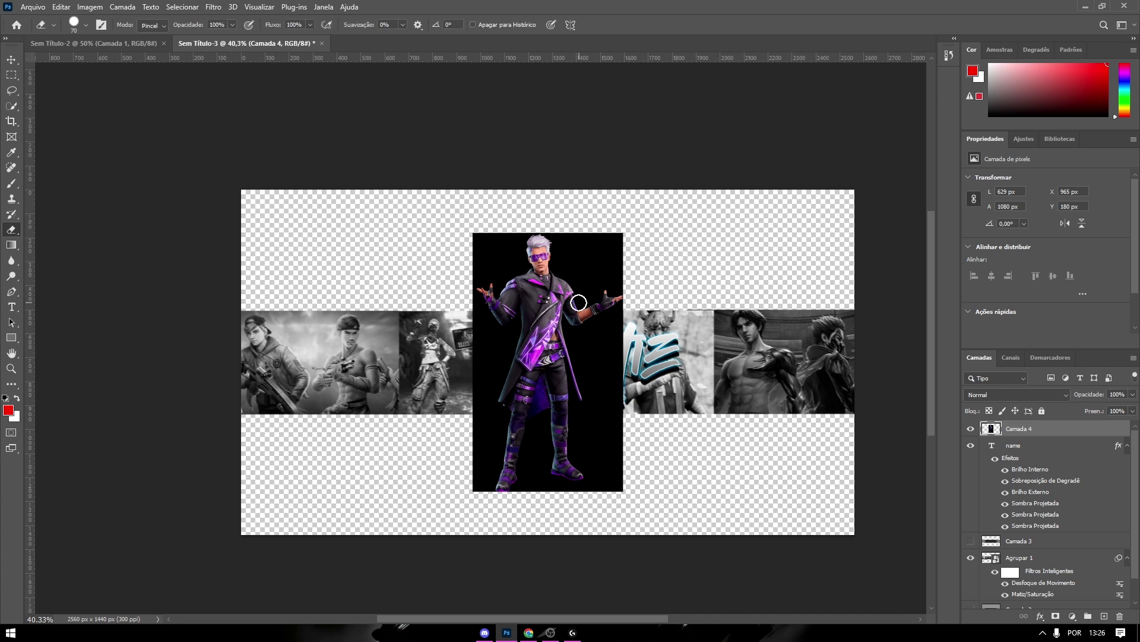
pyautogui.click(512, 258)
pyautogui.rightClick(12, 231)
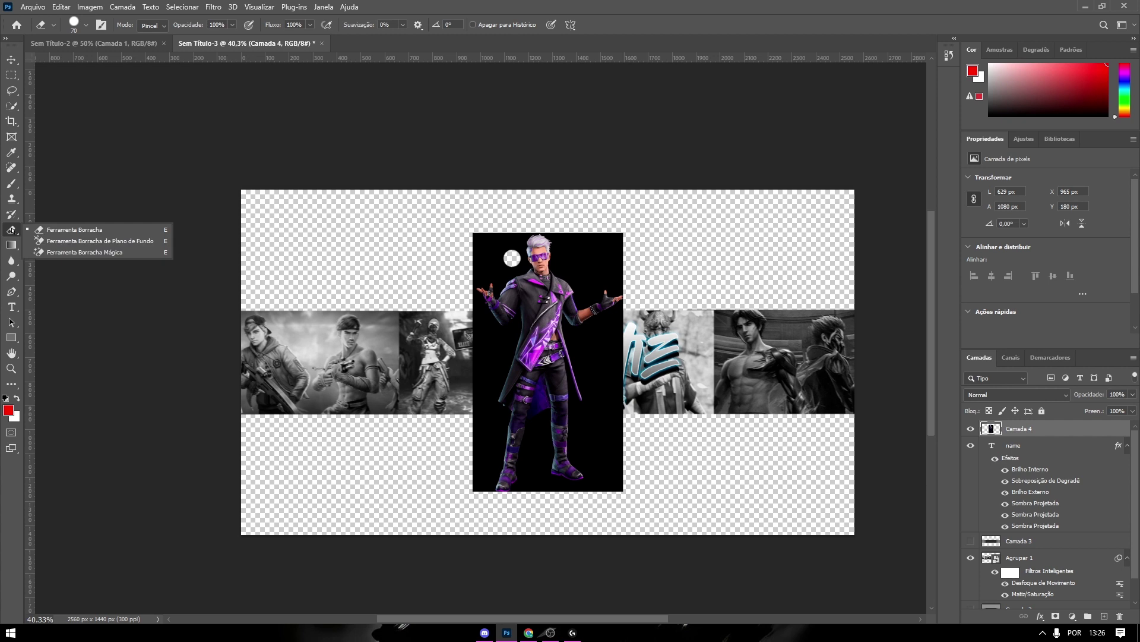
pyautogui.click(80, 251)
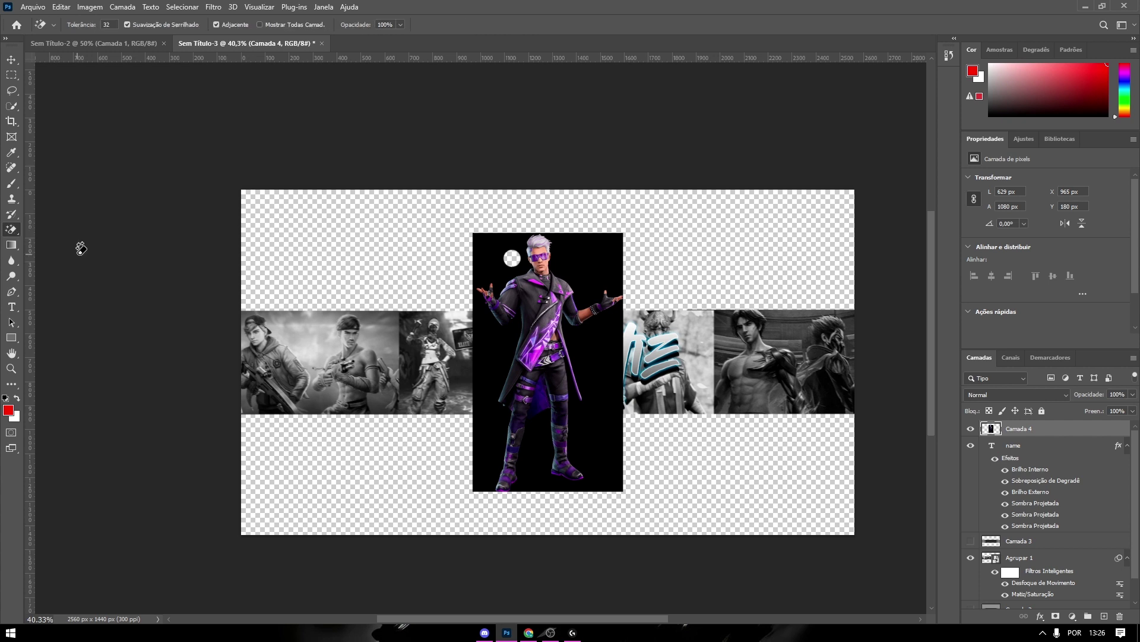
pyautogui.click(592, 256)
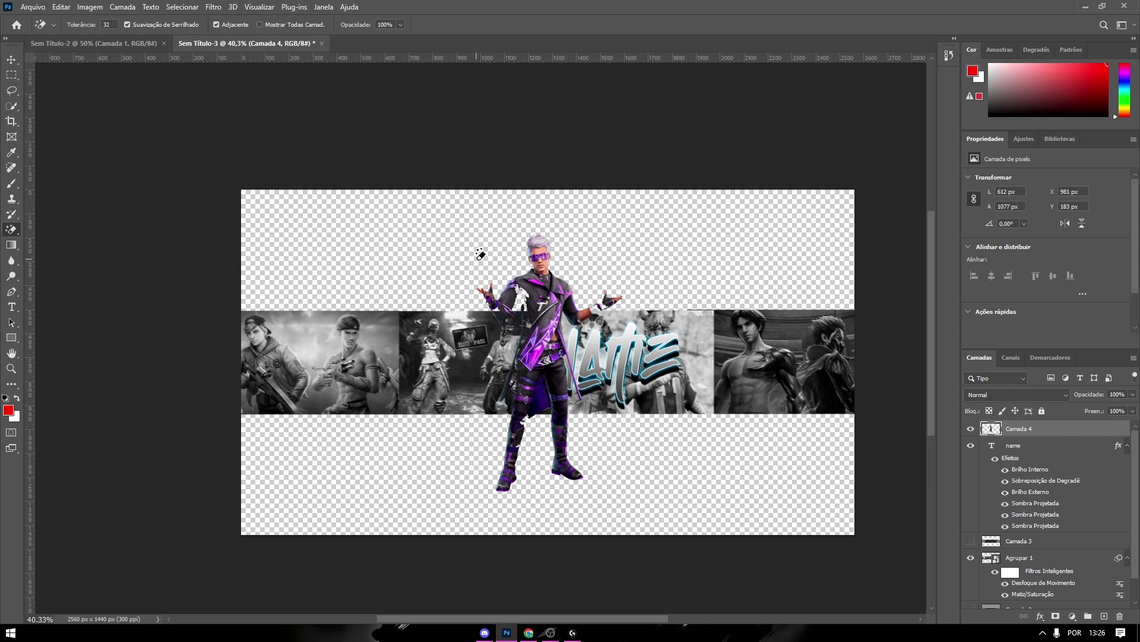
# Step: Undo the erase and the paste, and hide the Camada 3 overlay
pyautogui.hotkey('ctrl', 'z')
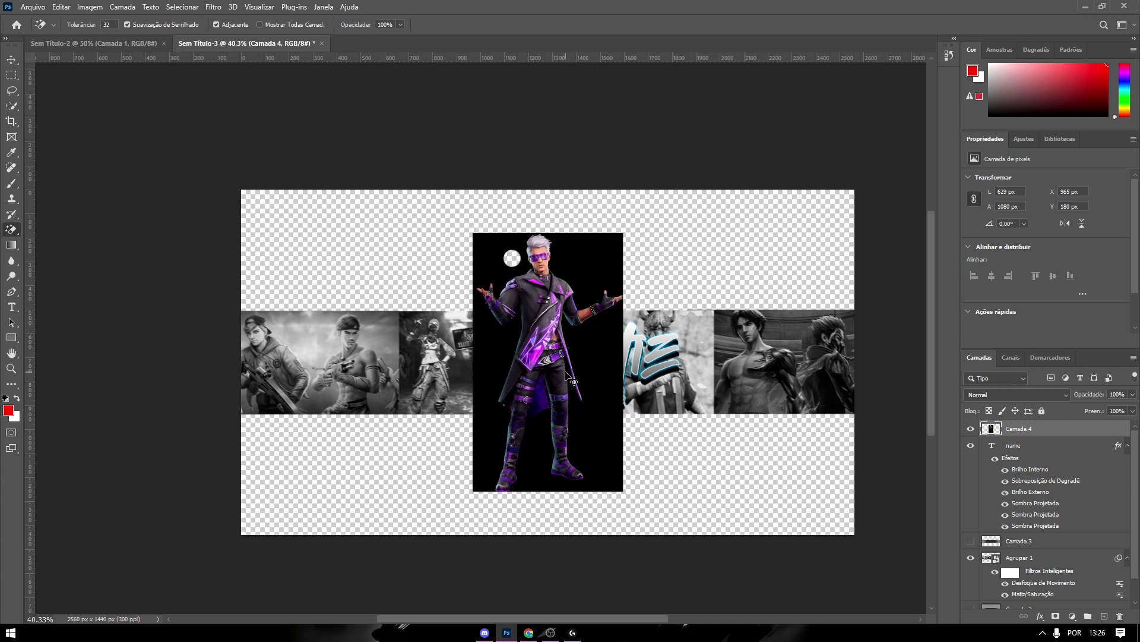
pyautogui.hotkey('ctrl', 'z')
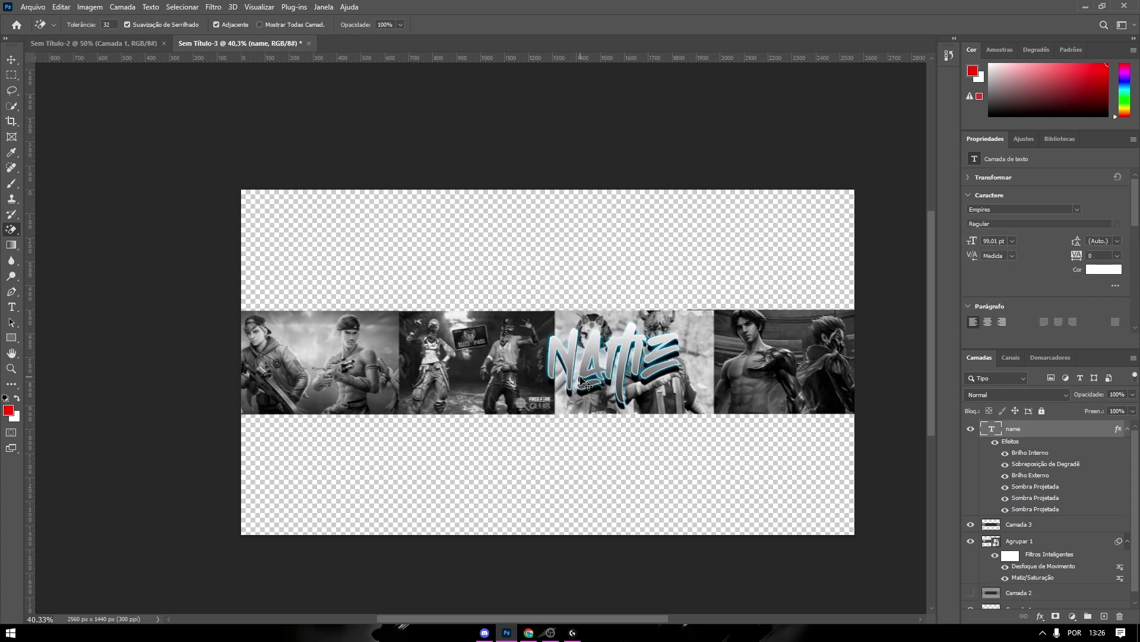
pyautogui.hotkey('ctrl', 'z')
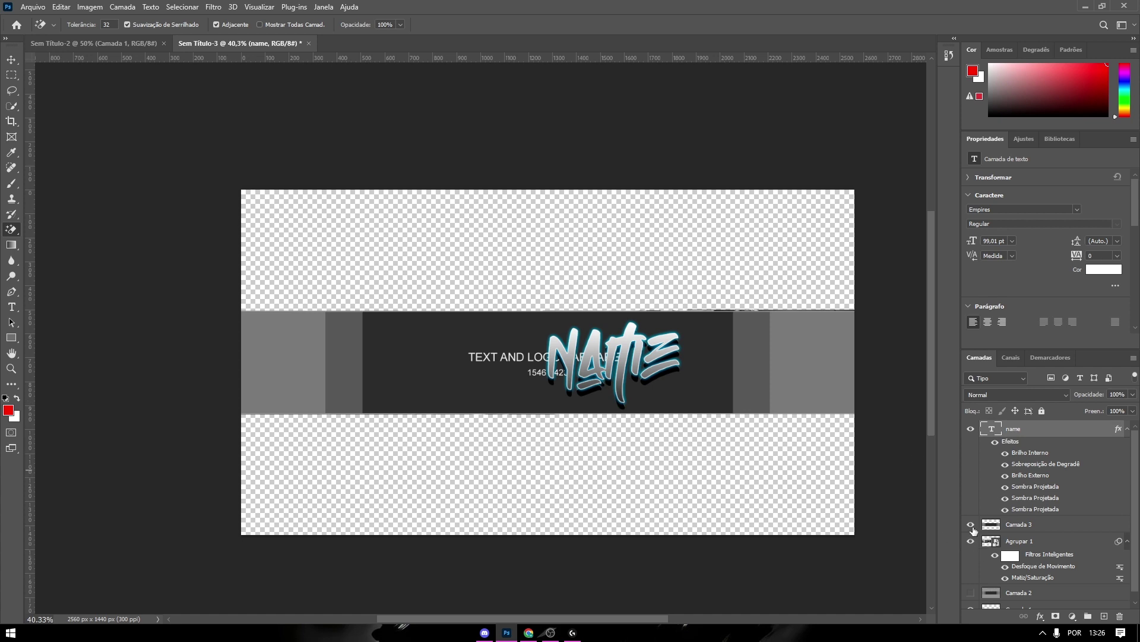
pyautogui.click(971, 525)
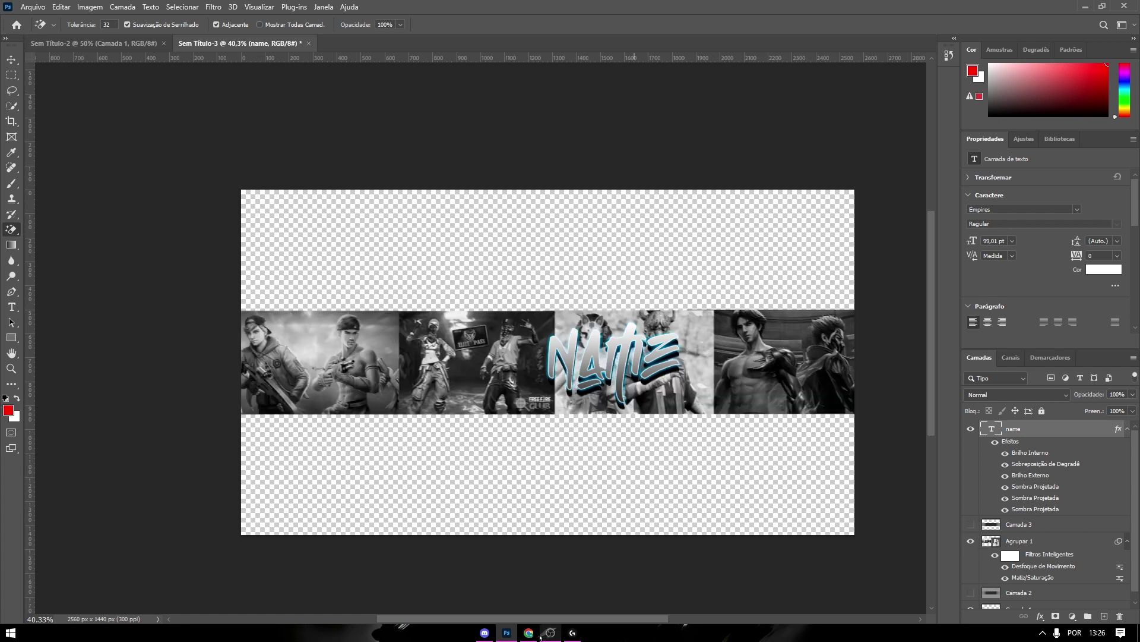
# Step: Save the Moco image from Chrome as a PNG via Salvar imagem como
pyautogui.click(528, 632)
pyautogui.rightClick(816, 352)
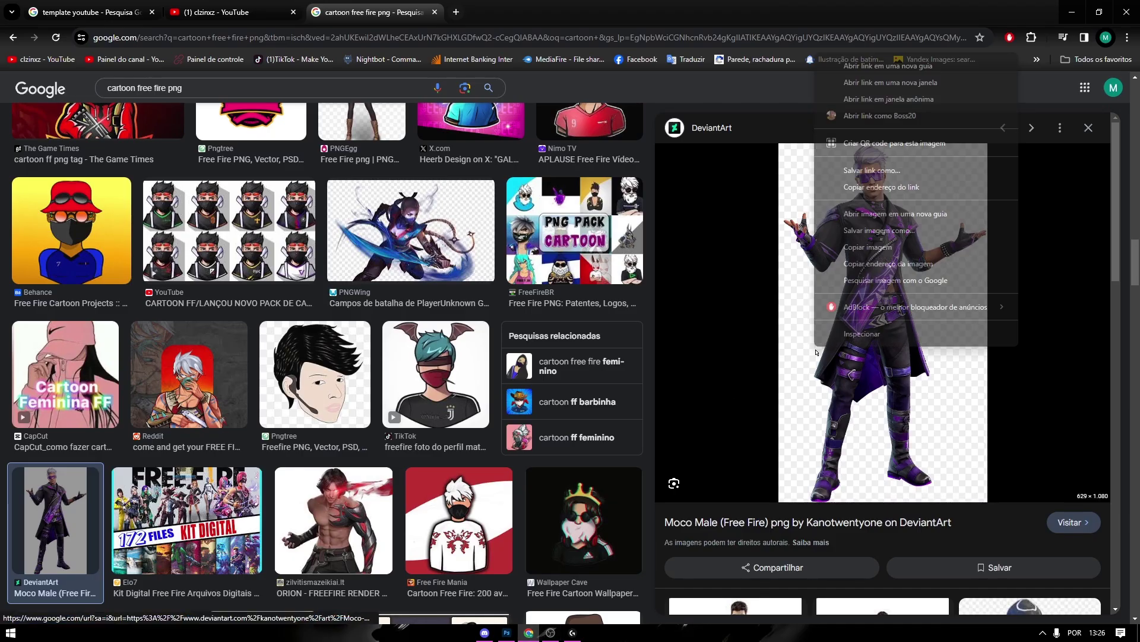
pyautogui.click(864, 231)
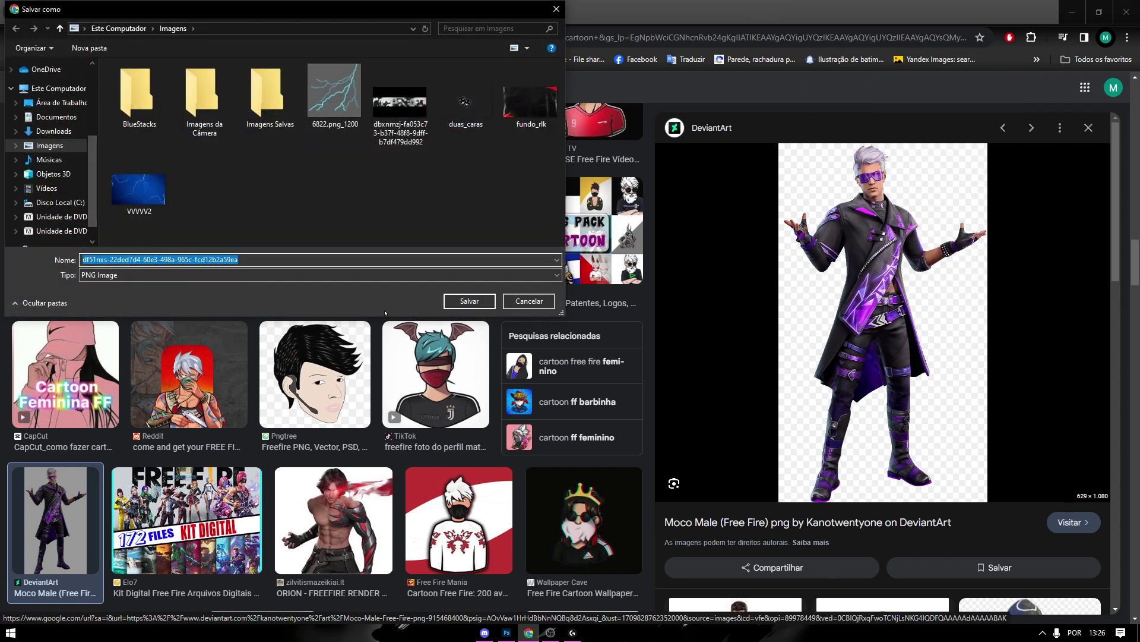
pyautogui.press('Return')
# Step: Place the saved Moco character PNG from the Imagens folder onto the banner
pyautogui.click(507, 632)
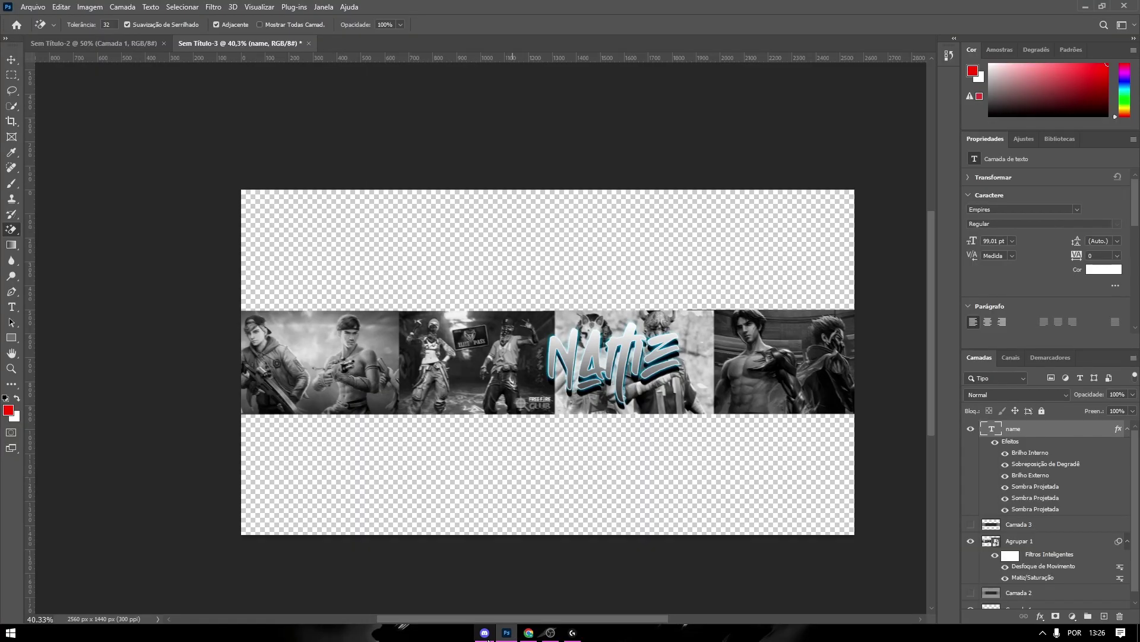
pyautogui.press('super')
pyautogui.write('e')
pyautogui.click(102, 308)
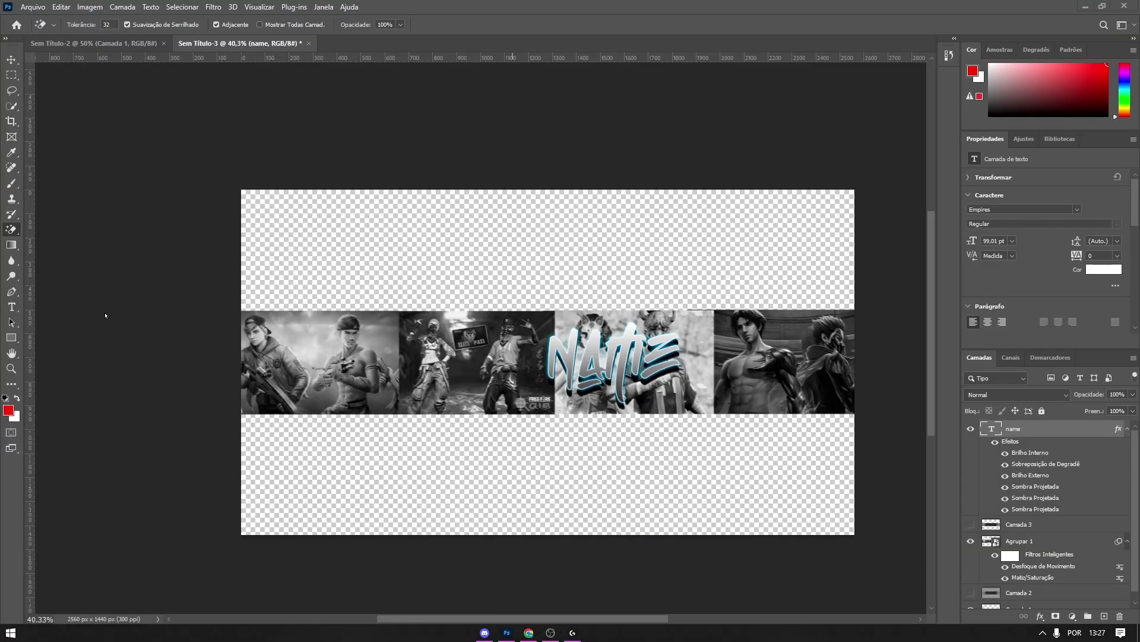
pyautogui.click(487, 341)
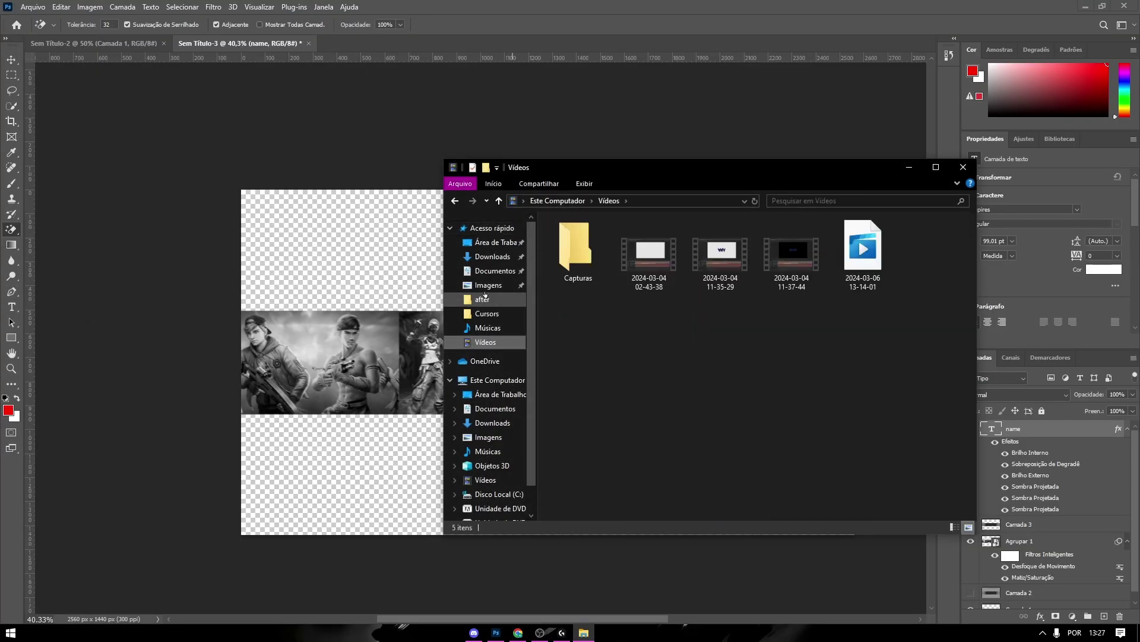
pyautogui.click(488, 285)
pyautogui.moveTo(578, 344); pyautogui.dragTo(395, 363)
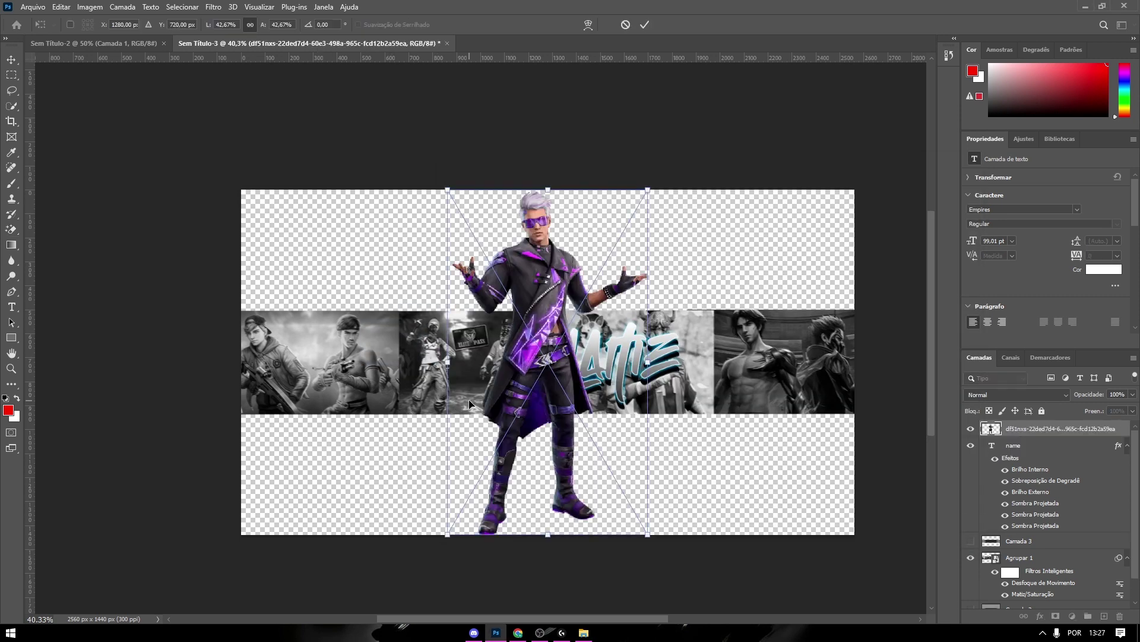
# Step: Resize and position the character on the strip, then move its layer below the name text
pyautogui.moveTo(547, 189); pyautogui.dragTo(548, 415)
pyautogui.moveTo(532, 459); pyautogui.dragTo(446, 353)
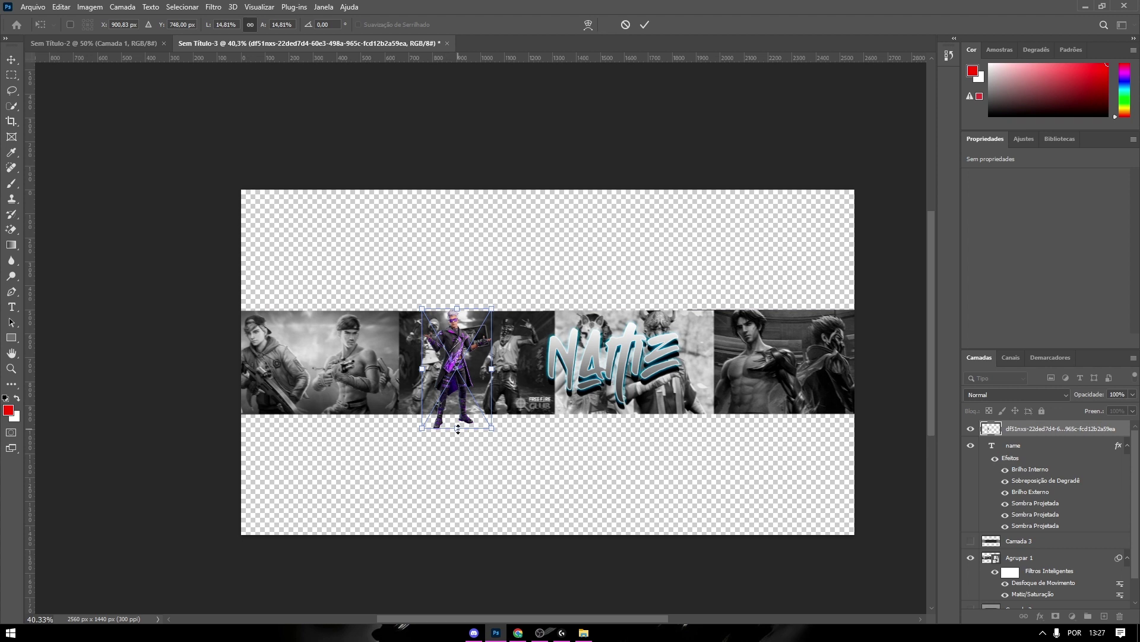
pyautogui.moveTo(458, 429)
pyautogui.mouseDown()
pyautogui.moveTo(458, 534)
pyautogui.moveTo(458, 430)
pyautogui.mouseUp()
pyautogui.press('e')
pyautogui.moveTo(1058, 428); pyautogui.dragTo(1057, 531)
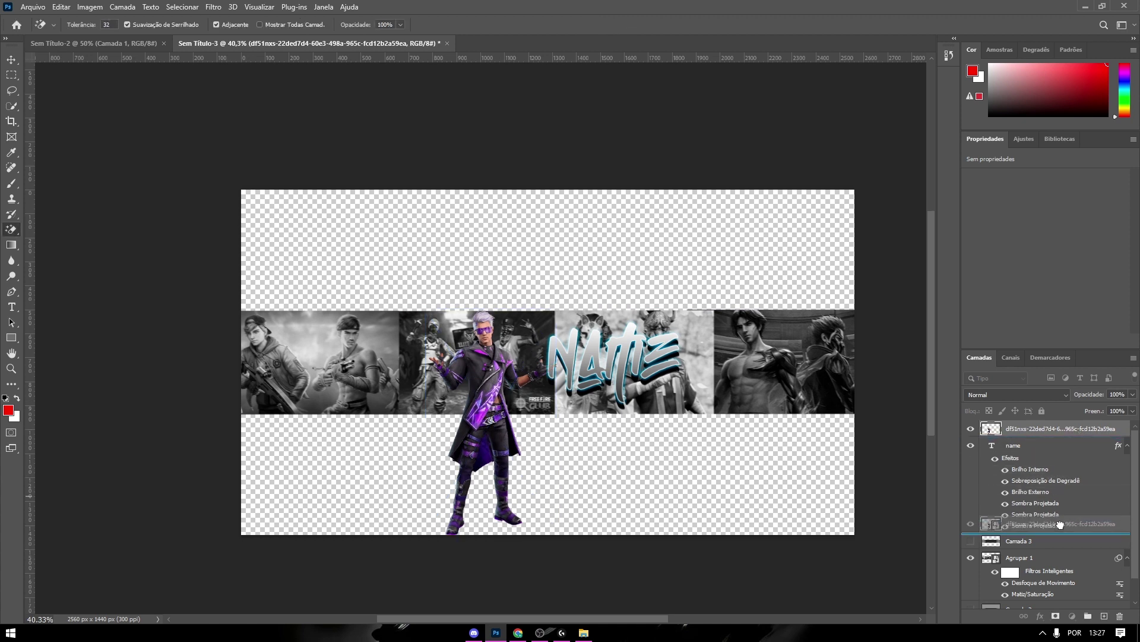
# Step: Try erasing on the character, cancel rasterizing, and nudge it slightly right
pyautogui.click(487, 386)
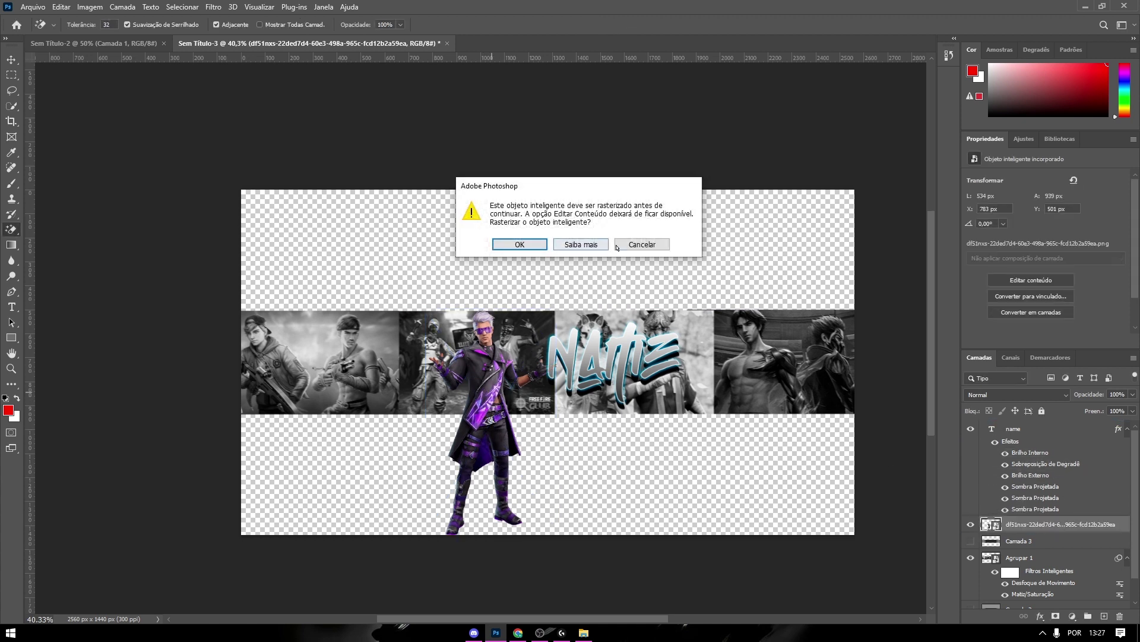
pyautogui.click(643, 244)
pyautogui.press('v')
pyautogui.moveTo(503, 386); pyautogui.dragTo(512, 386)
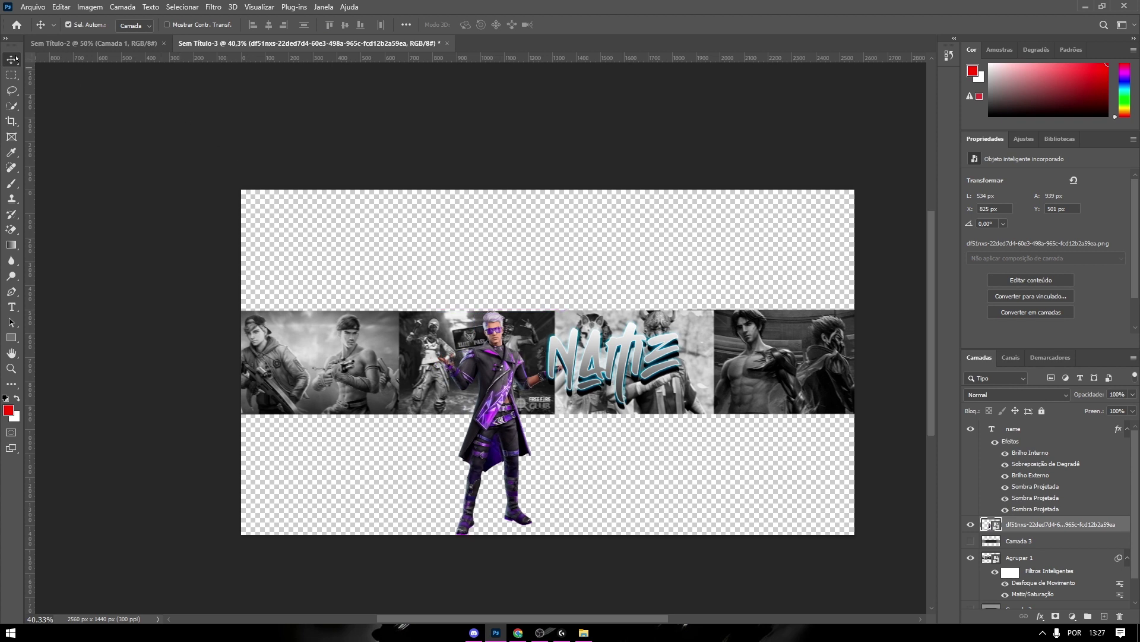
# Step: Nudge the character down-left, commit, and toggle Camada 3's visibility on and off
pyautogui.moveTo(490, 367); pyautogui.dragTo(485, 373)
pyautogui.press('j')
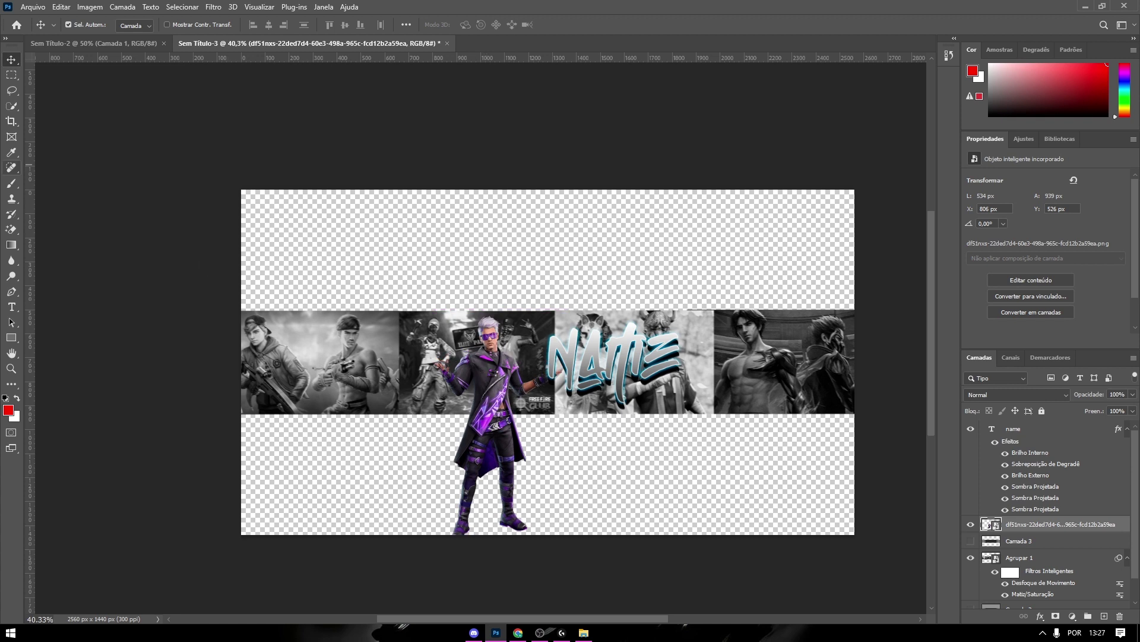
pyautogui.click(971, 541)
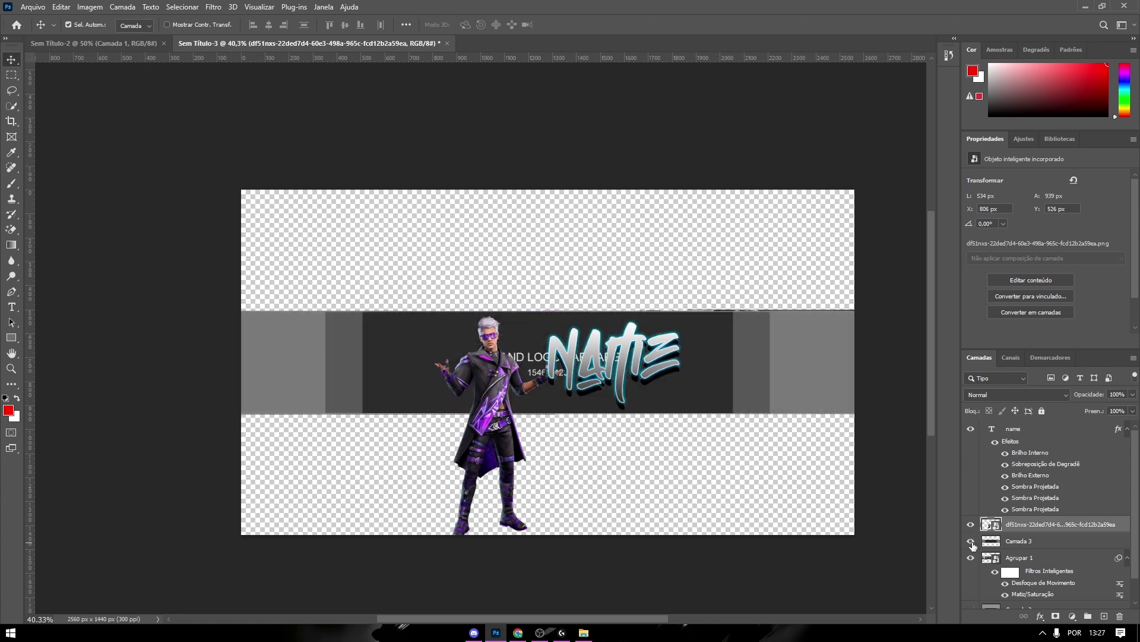
pyautogui.click(971, 541)
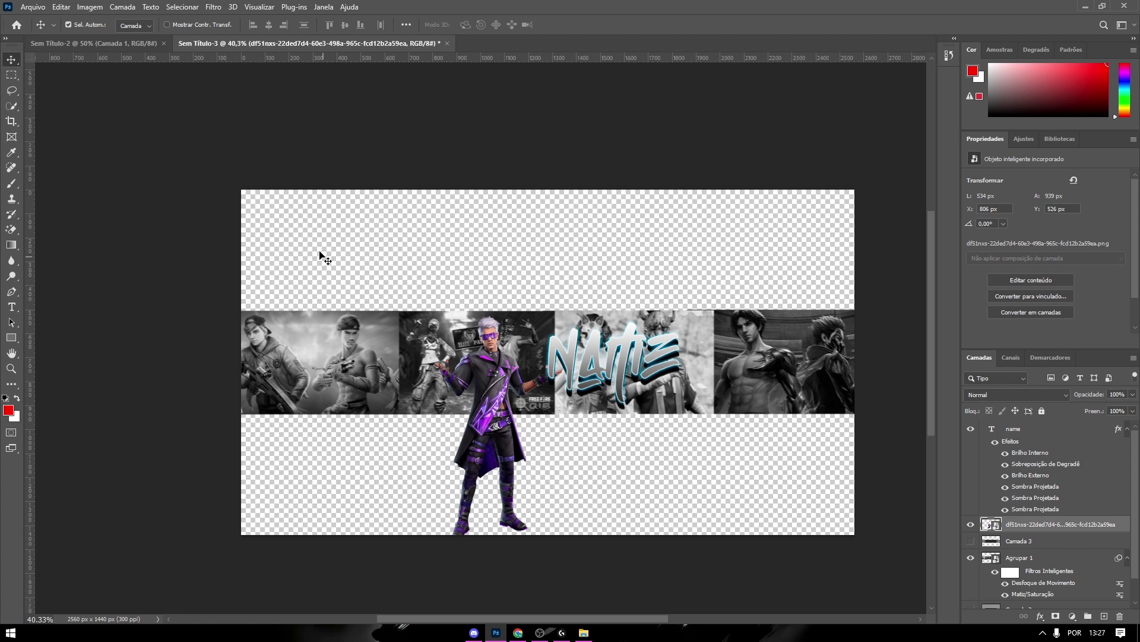
pyautogui.click(11, 75)
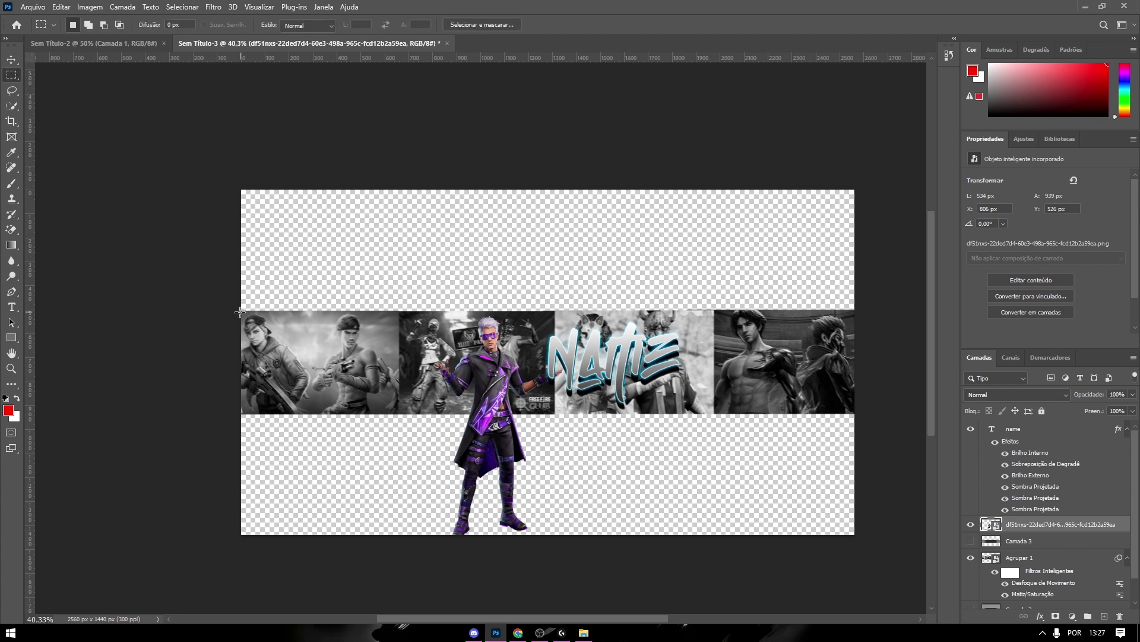
# Step: Copy the character's strip-height section to Camada 4 and hide the full-length smart object
pyautogui.moveTo(240, 310); pyautogui.dragTo(855, 414)
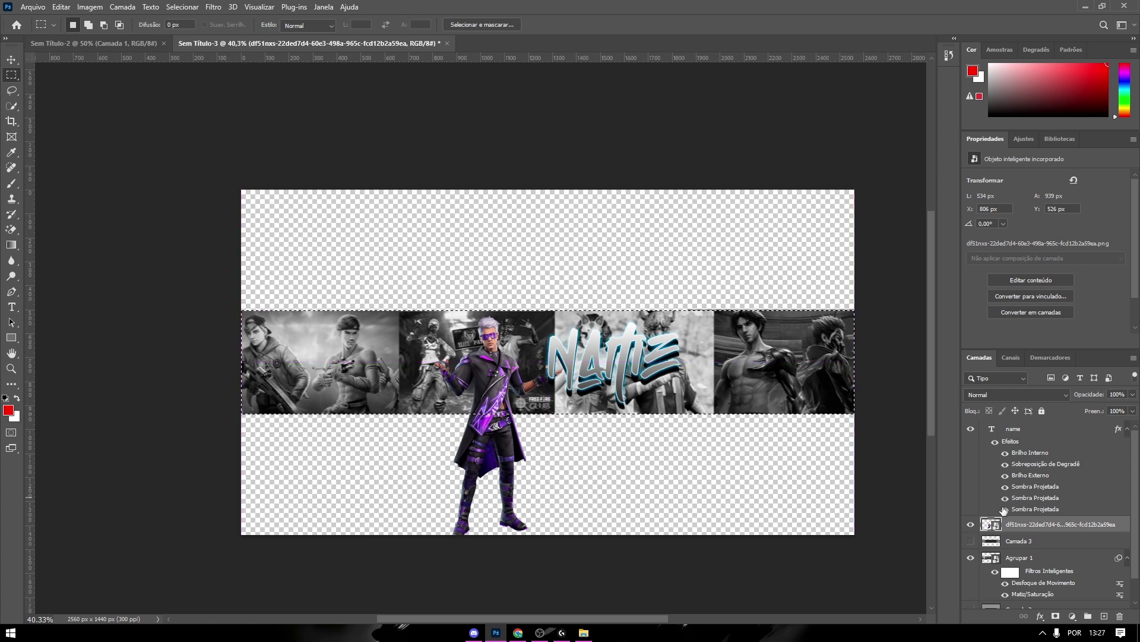
pyautogui.hotkey('ctrl', 'j')
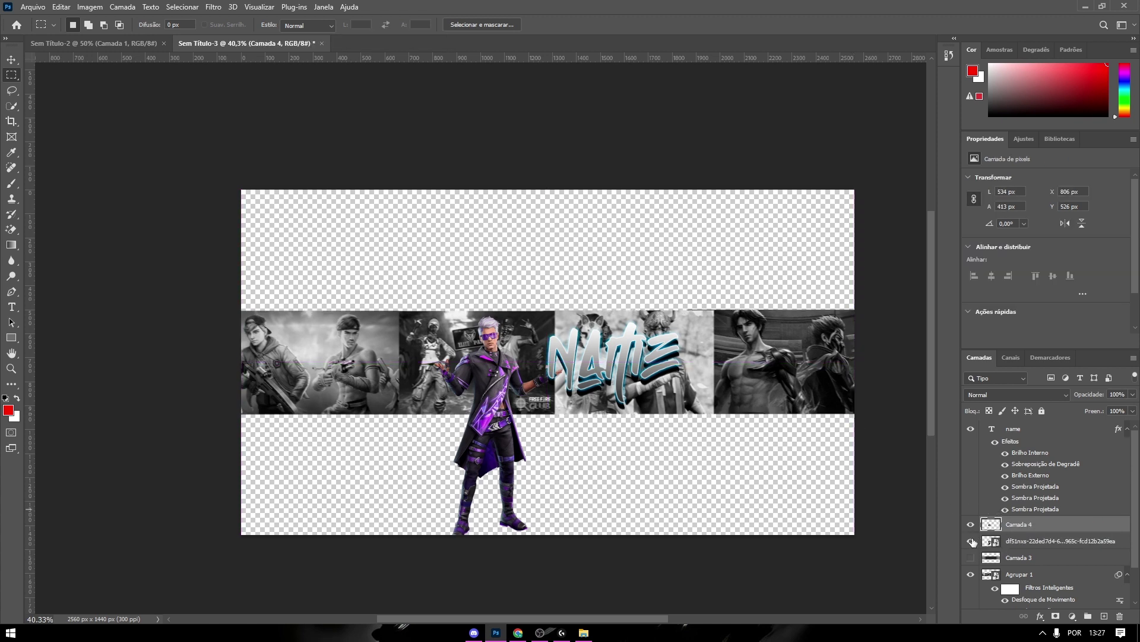
pyautogui.click(971, 541)
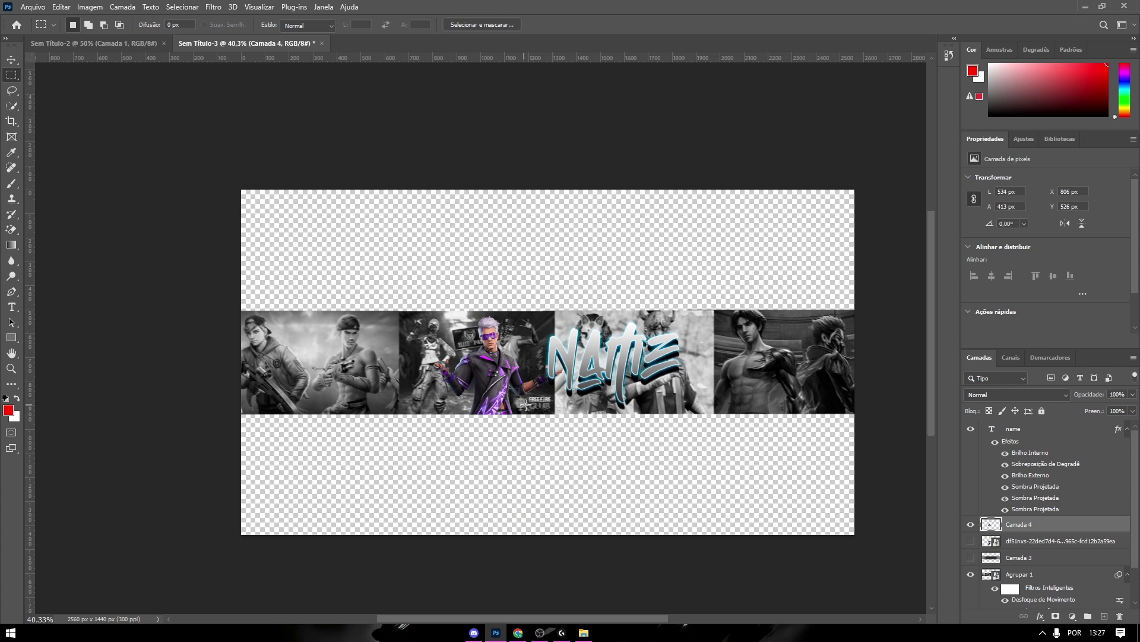
pyautogui.press('v')
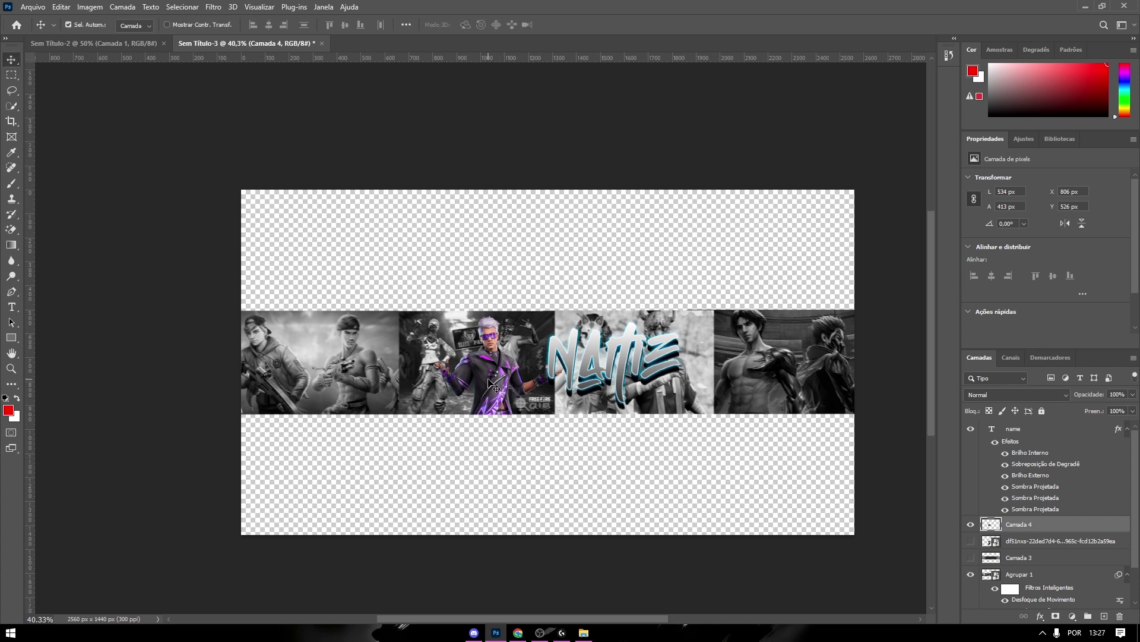
# Step: Enable Outer Glow and Drop Shadow in Camada 4's layer style
pyautogui.doubleClick(1047, 528)
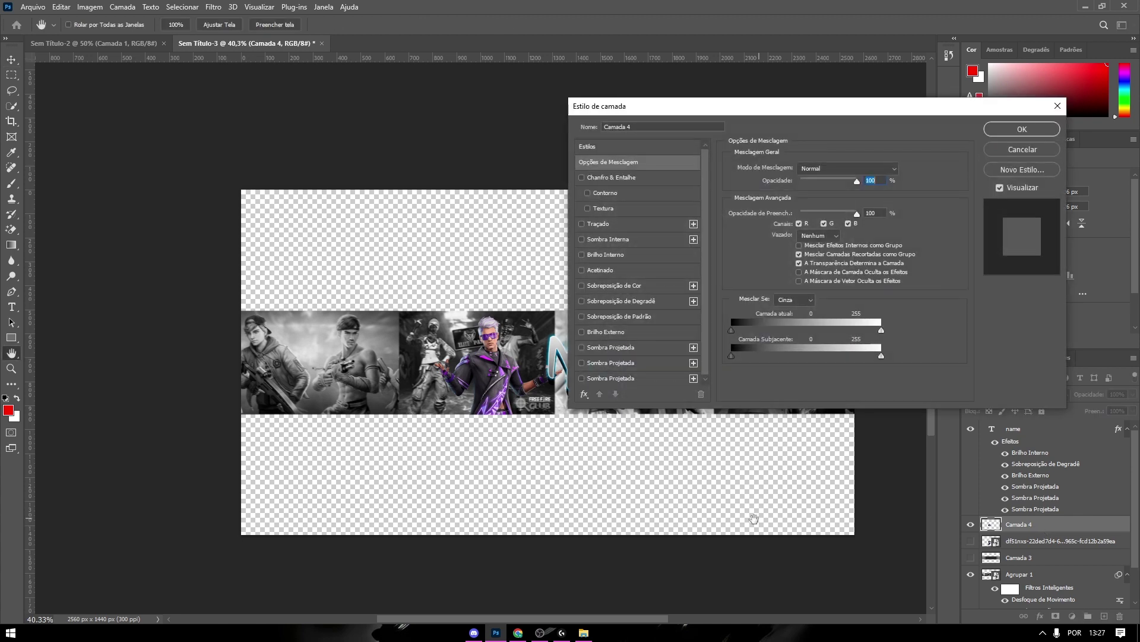
pyautogui.moveTo(563, 409); pyautogui.dragTo(599, 408)
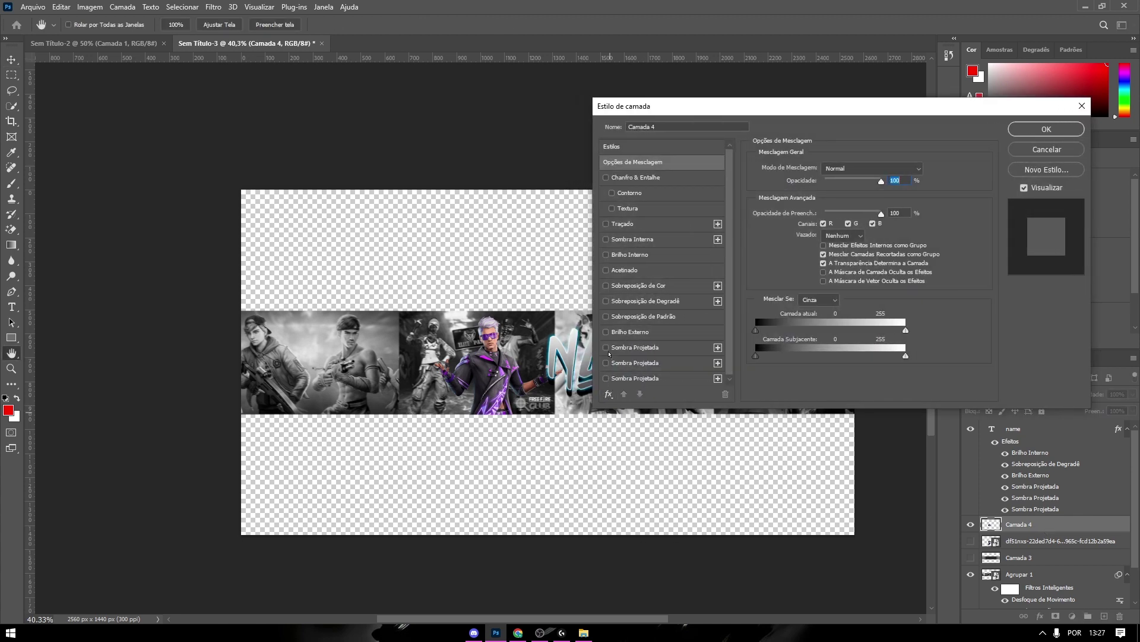
pyautogui.click(607, 333)
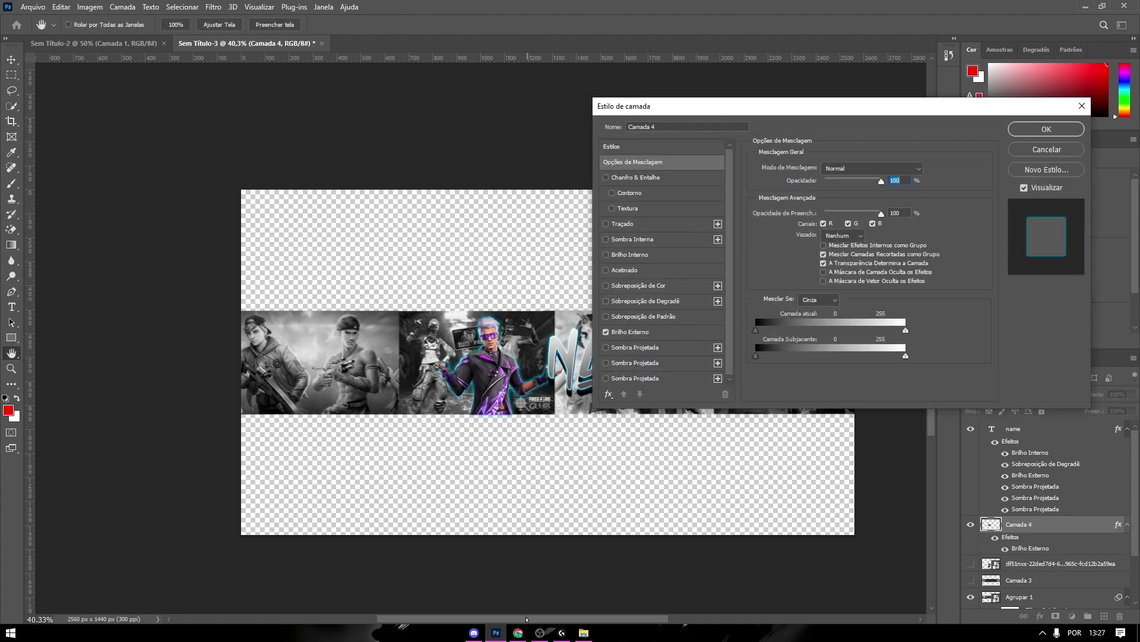
pyautogui.moveTo(526, 618); pyautogui.dragTo(553, 618)
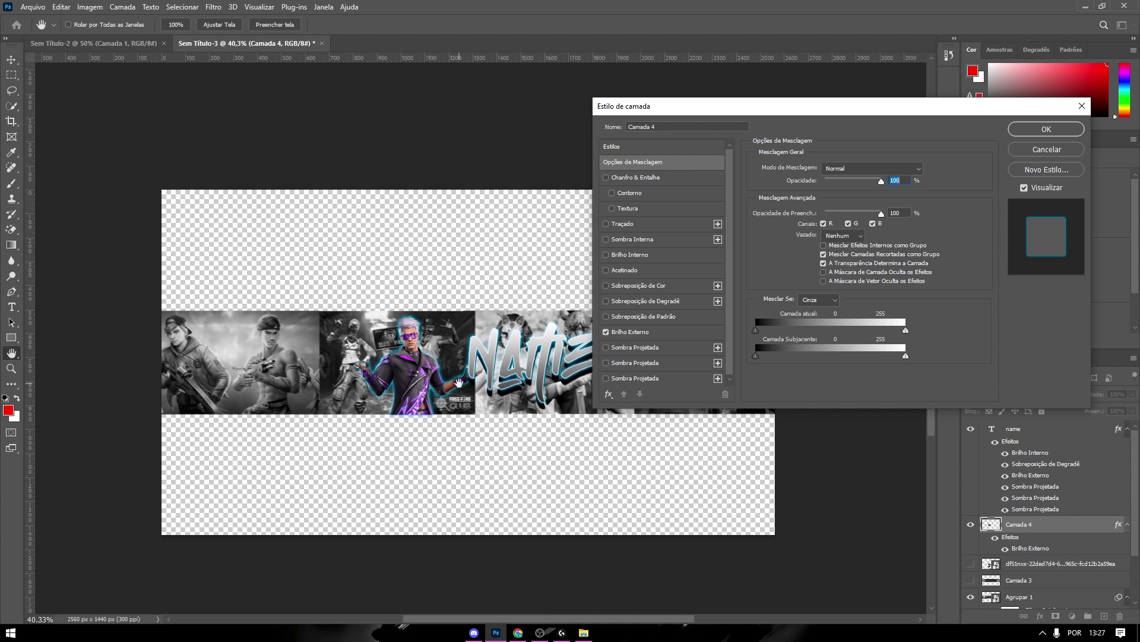
pyautogui.click(606, 378)
pyautogui.click(607, 378)
pyautogui.click(606, 363)
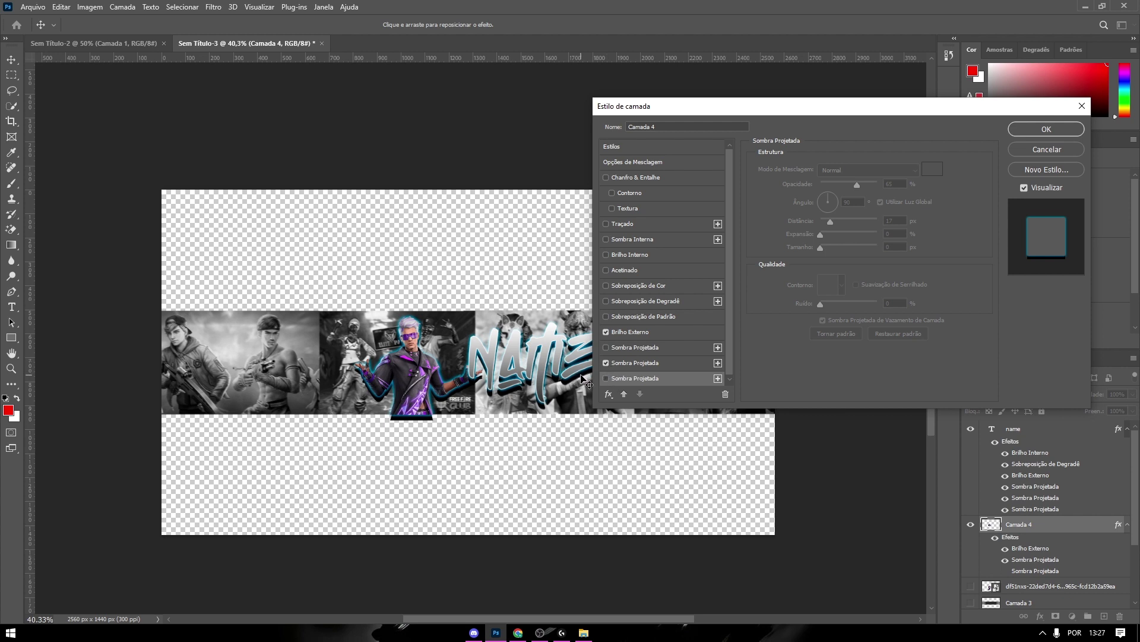
# Step: Set the drop shadow to distance 3, spread 29, size 76, opacity 75%, and apply
pyautogui.click(695, 362)
pyautogui.moveTo(834, 221); pyautogui.dragTo(825, 221)
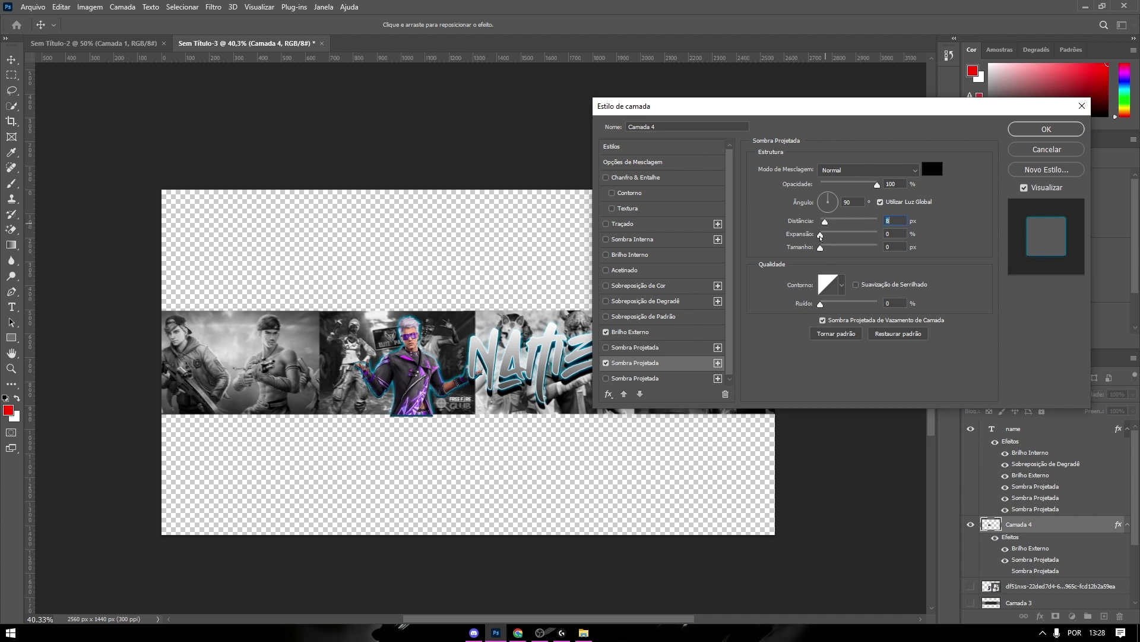
pyautogui.moveTo(833, 235)
pyautogui.mouseDown()
pyautogui.moveTo(829, 247)
pyautogui.moveTo(822, 222)
pyautogui.moveTo(841, 249)
pyautogui.mouseUp()
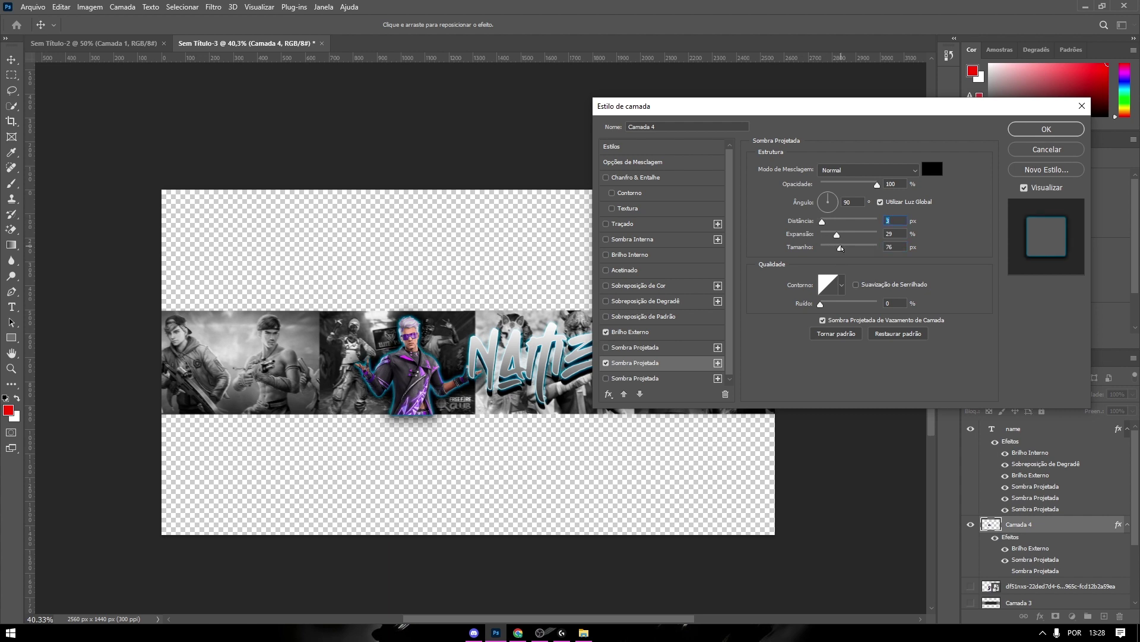
pyautogui.moveTo(872, 186); pyautogui.dragTo(864, 188)
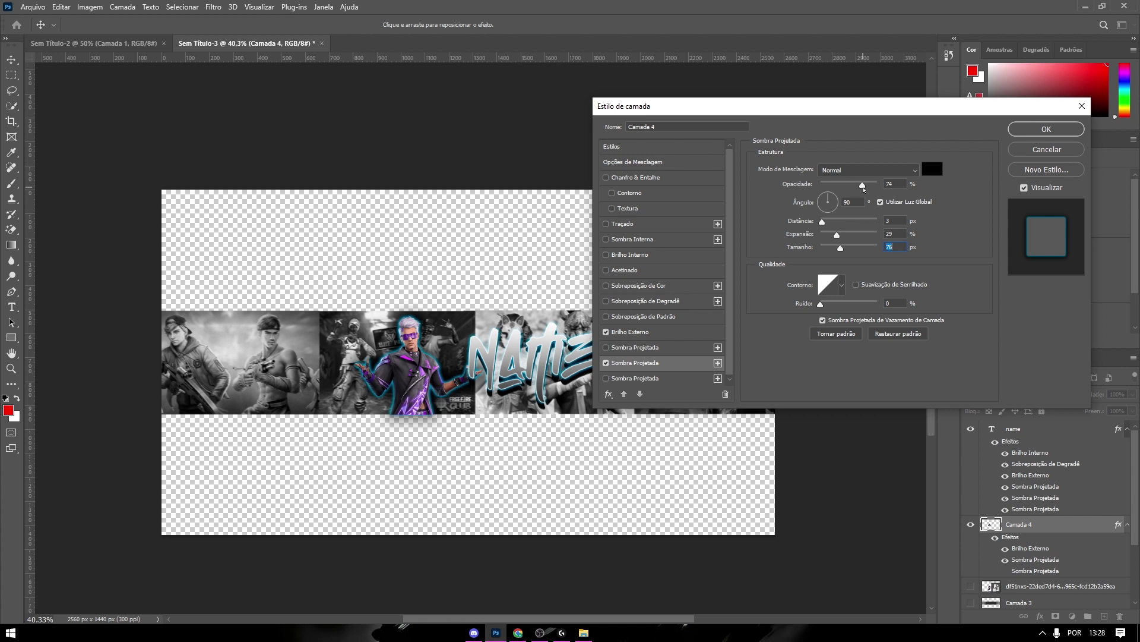
pyautogui.click(1046, 129)
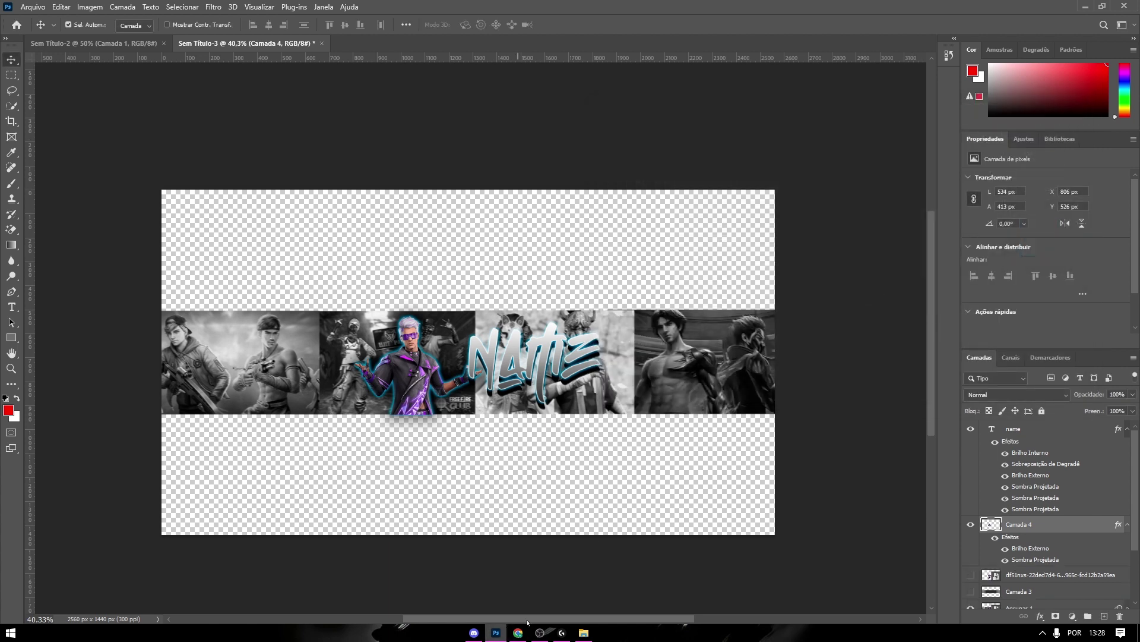
pyautogui.scroll(-3, 998, 561)
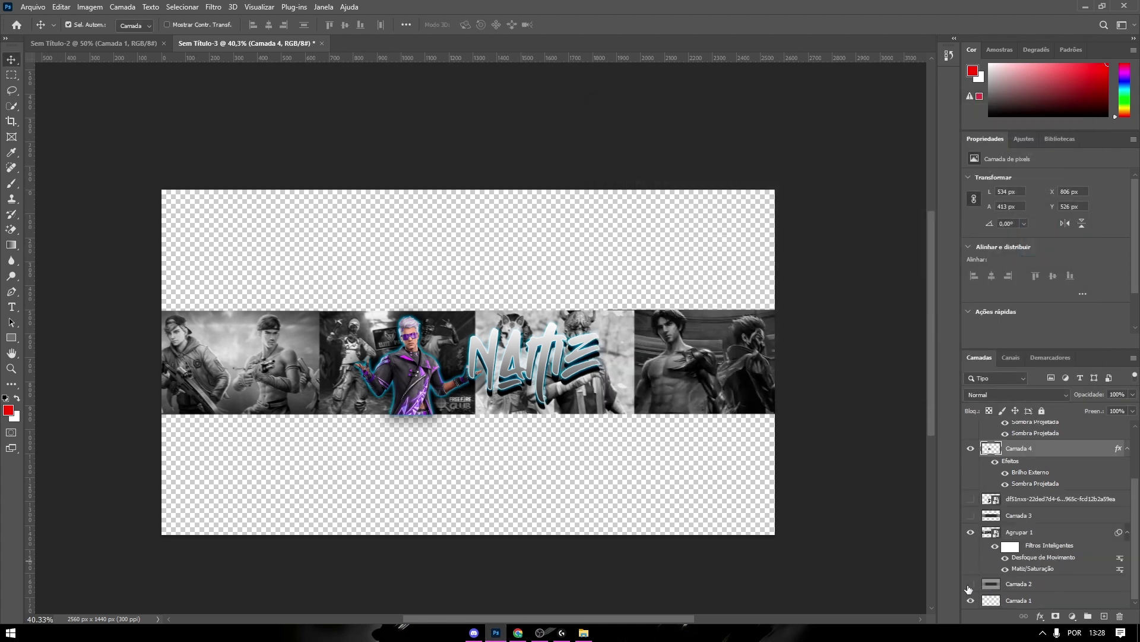
pyautogui.click(970, 584)
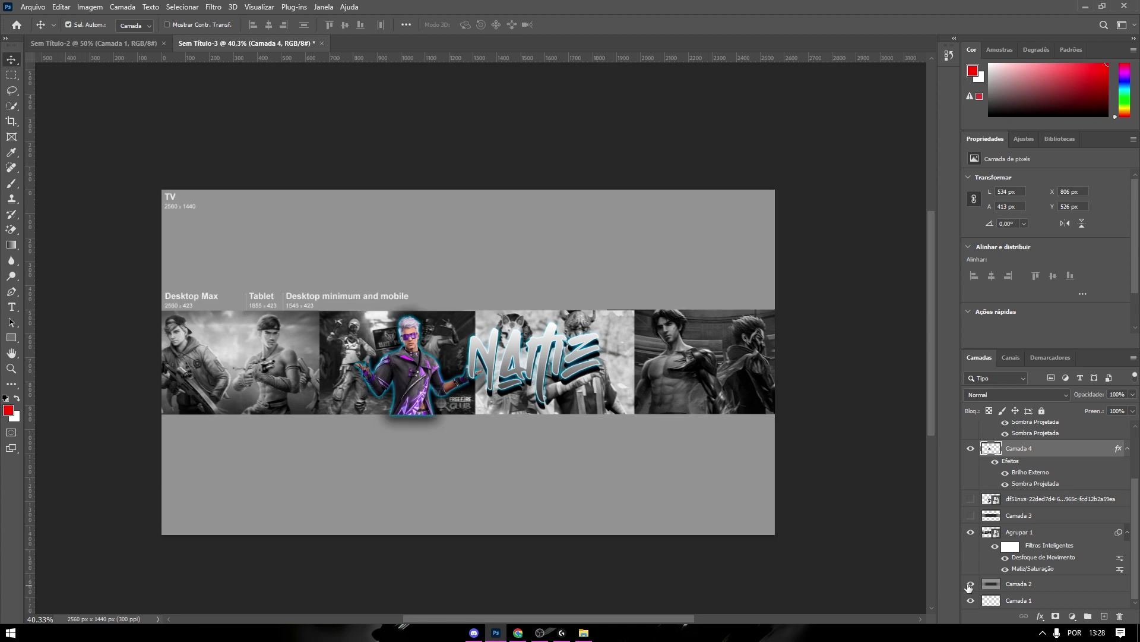
pyautogui.click(971, 584)
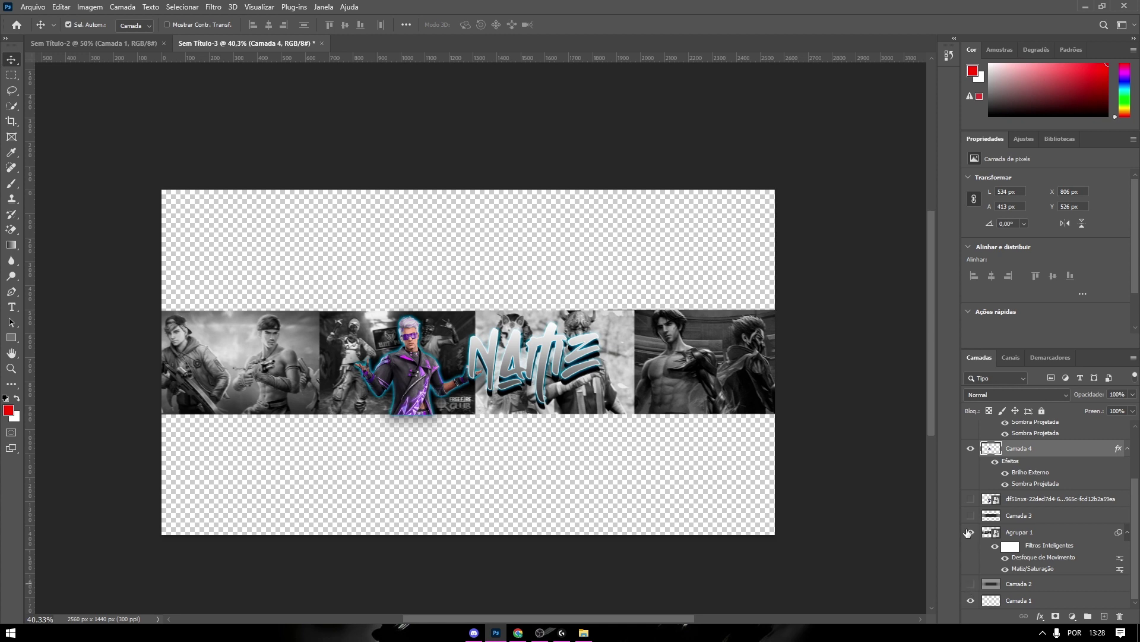
pyautogui.click(970, 516)
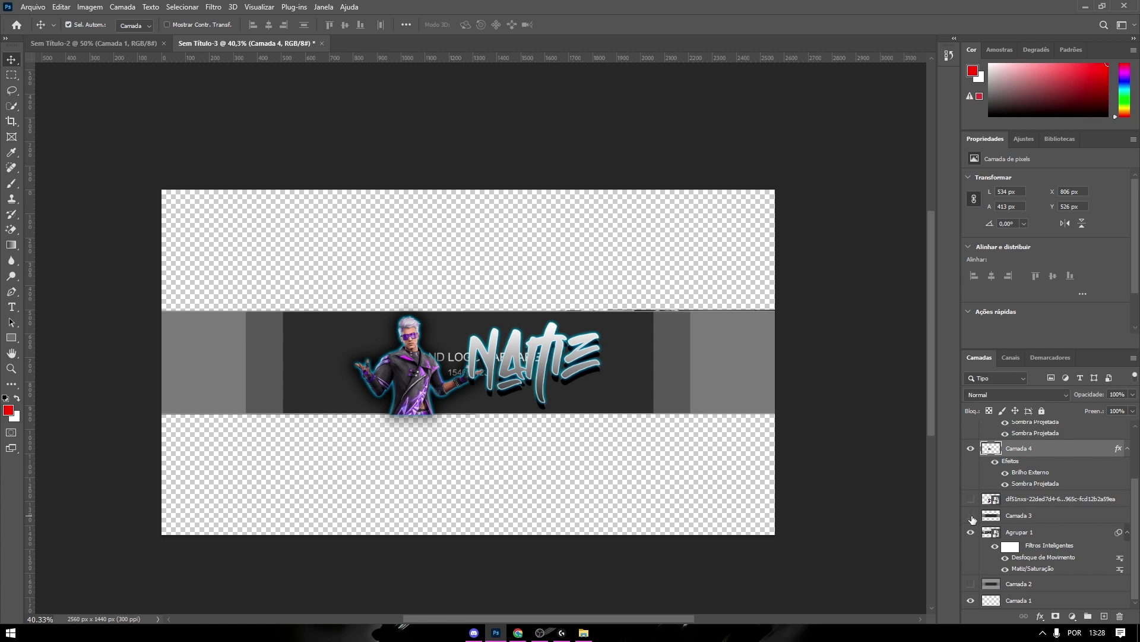
pyautogui.click(970, 516)
pyautogui.moveTo(556, 619); pyautogui.dragTo(550, 621)
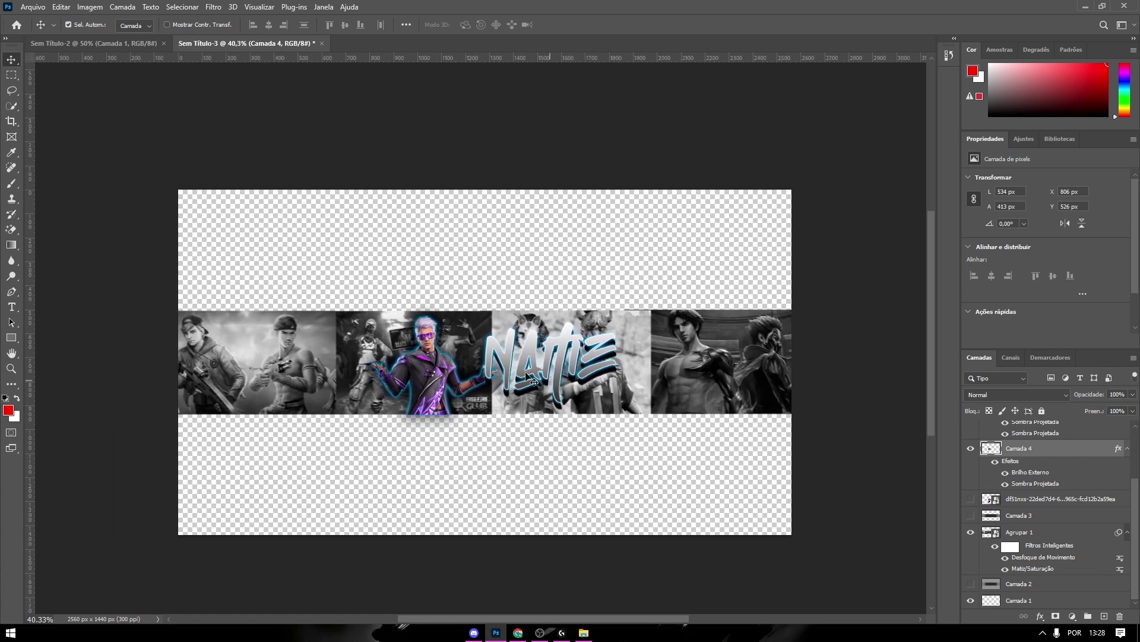
pyautogui.click(971, 532)
# Step: Apply a second Motion Blur at -18° and 5 pixels to Agrupar 1
pyautogui.click(1044, 532)
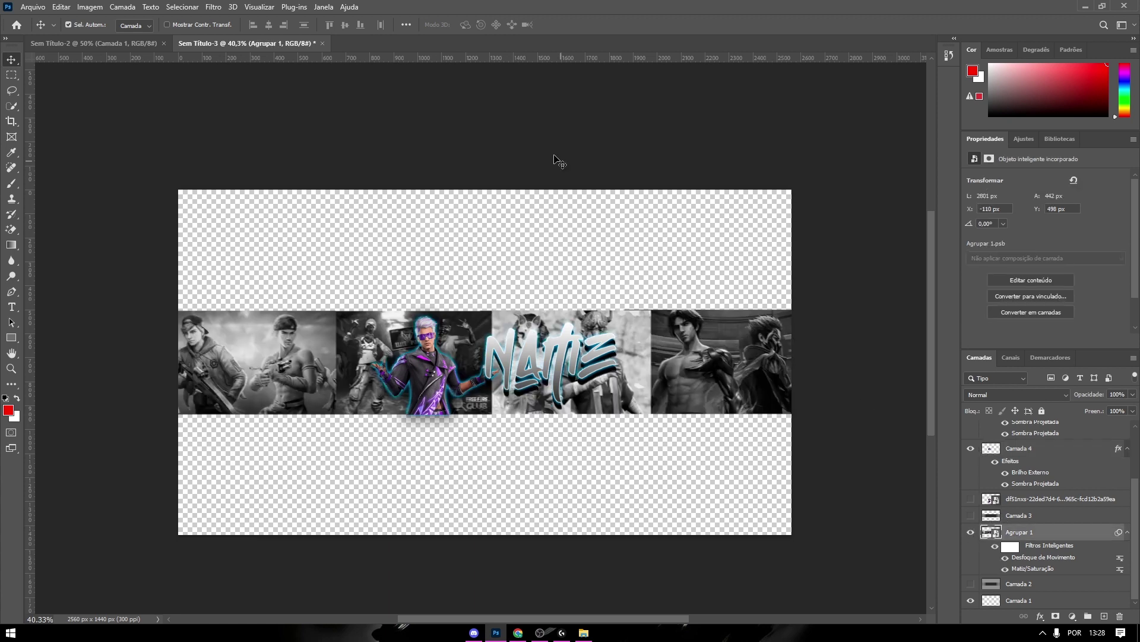
pyautogui.click(213, 7)
pyautogui.click(249, 20)
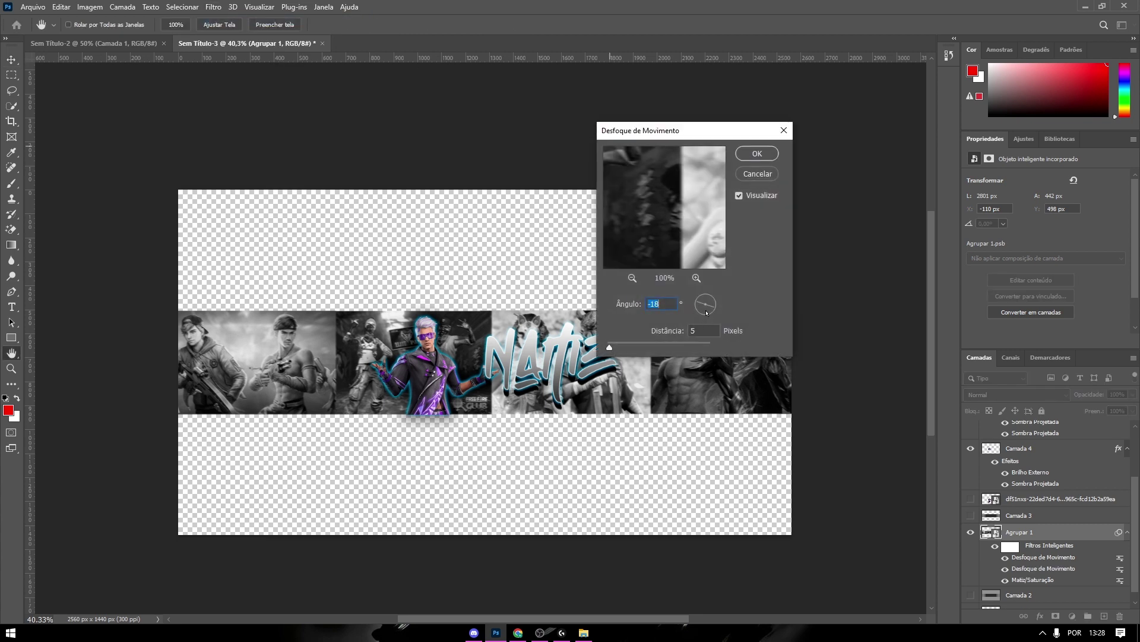
pyautogui.click(692, 330)
pyautogui.press('Return')
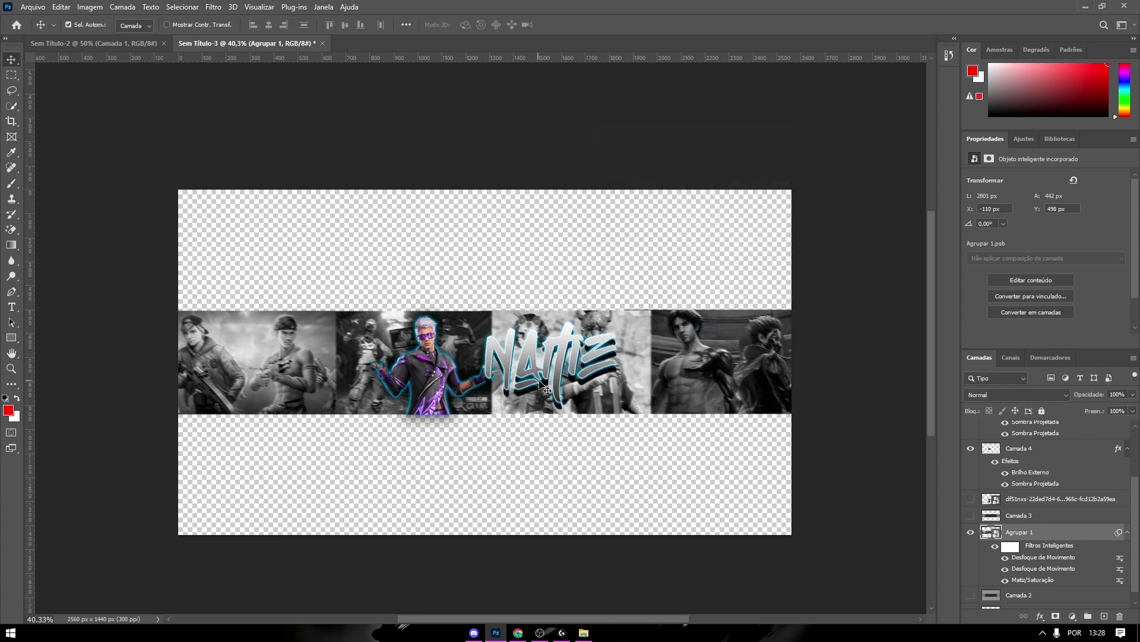
pyautogui.scroll(3, 1003, 511)
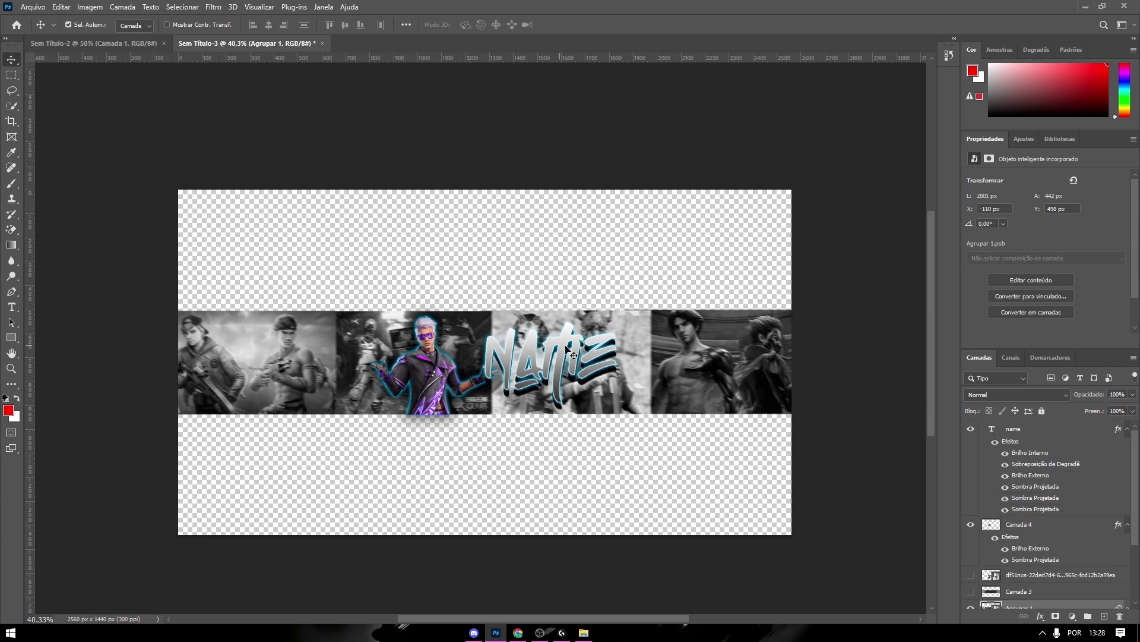
# Step: Delete the unused Camada 2 layer and the hidden df51nxs smart-object layer
pyautogui.scroll(-3, 1045, 576)
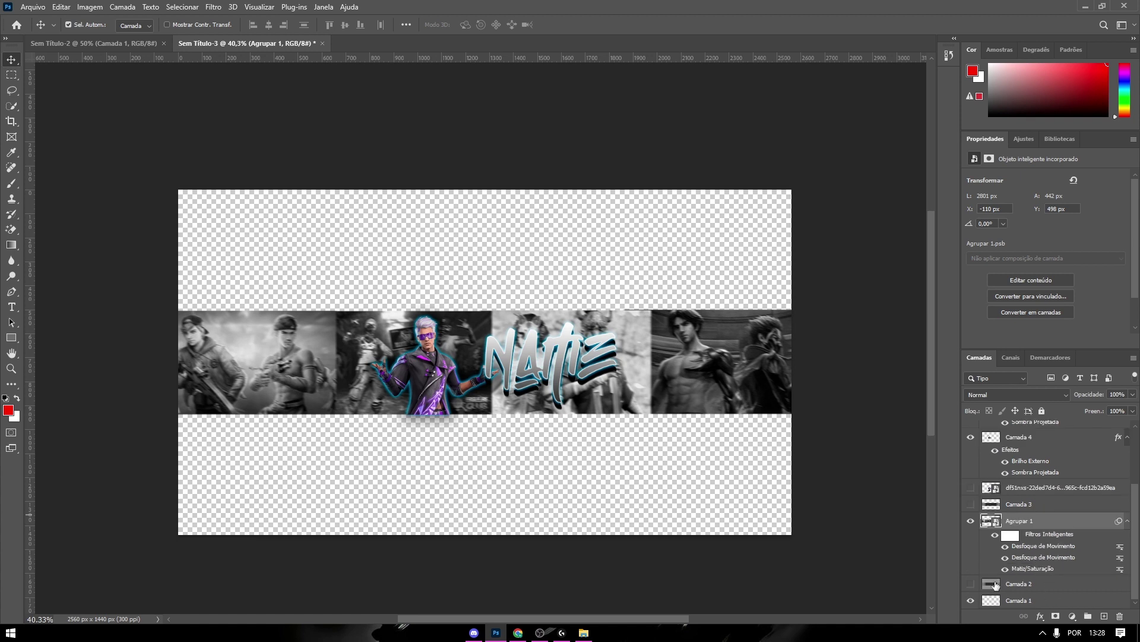
pyautogui.click(1051, 587)
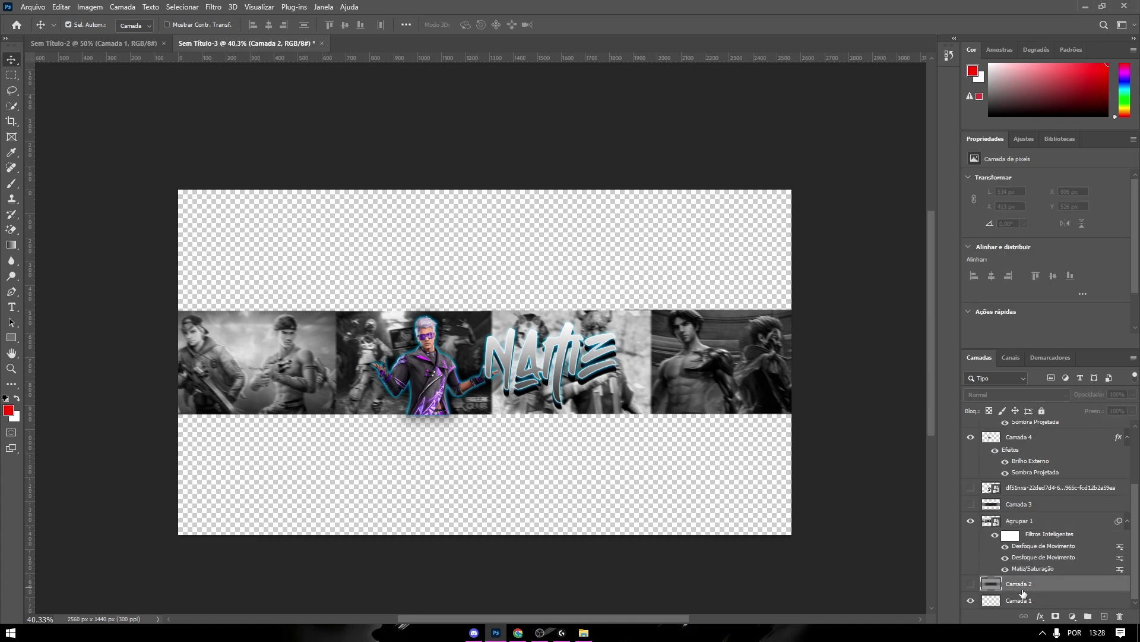
pyautogui.moveTo(1022, 587); pyautogui.dragTo(1033, 525)
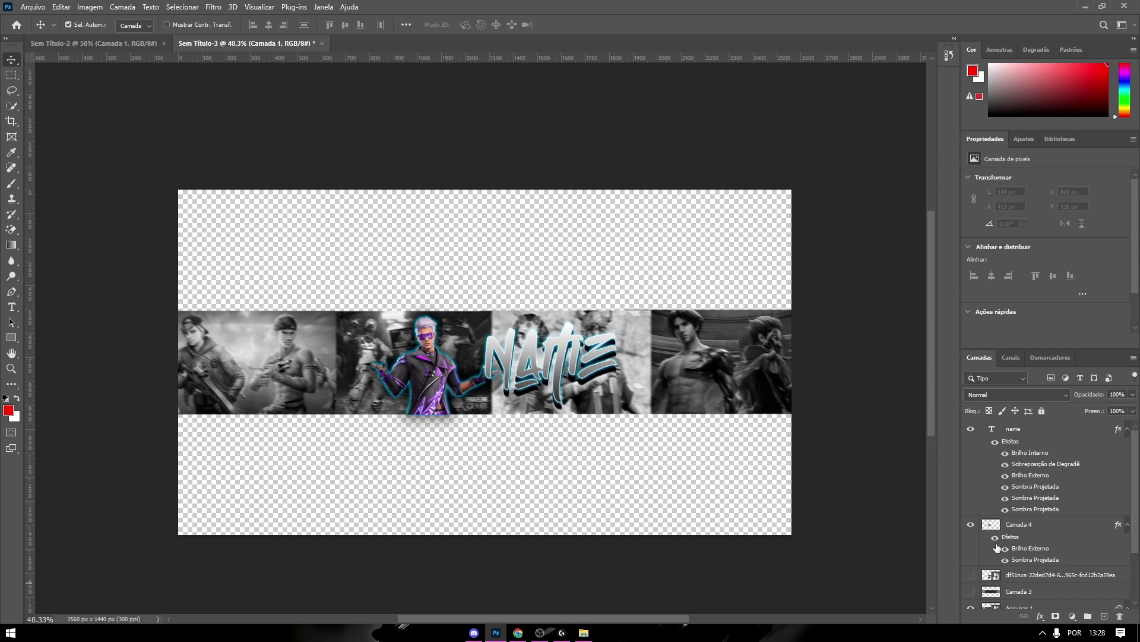
pyautogui.click(1037, 511)
pyautogui.press('Delete')
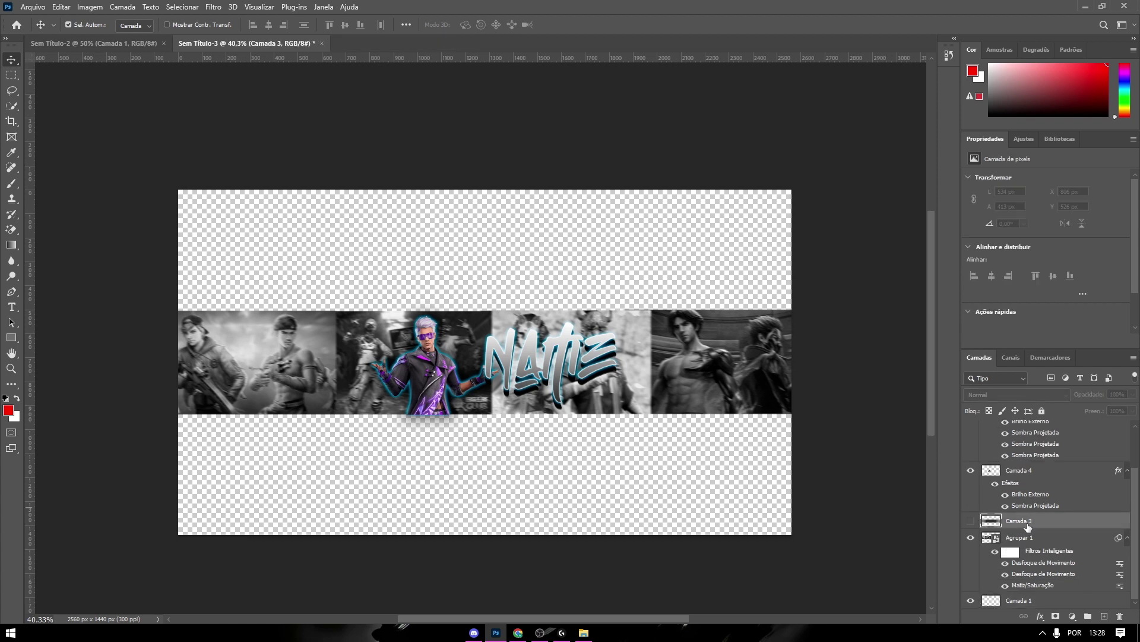
# Step: Leave Camada 3 hidden and select the name text, Camada 4 and Agrupar 1 layers together
pyautogui.click(973, 521)
pyautogui.click(970, 521)
pyautogui.scroll(2, 1031, 528)
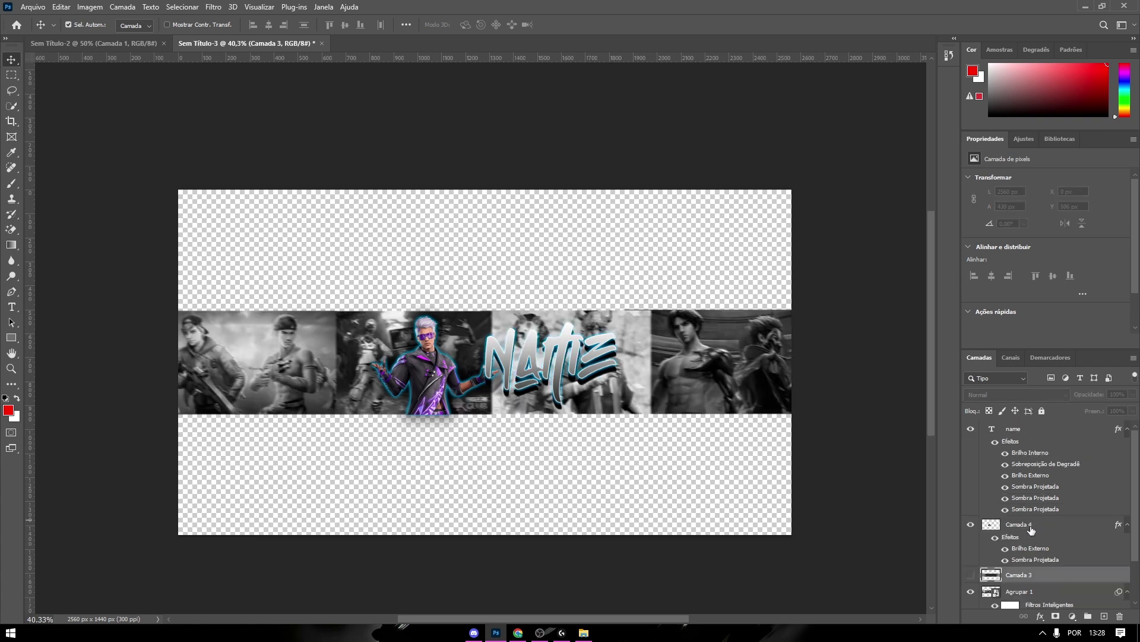
pyautogui.click(1034, 430)
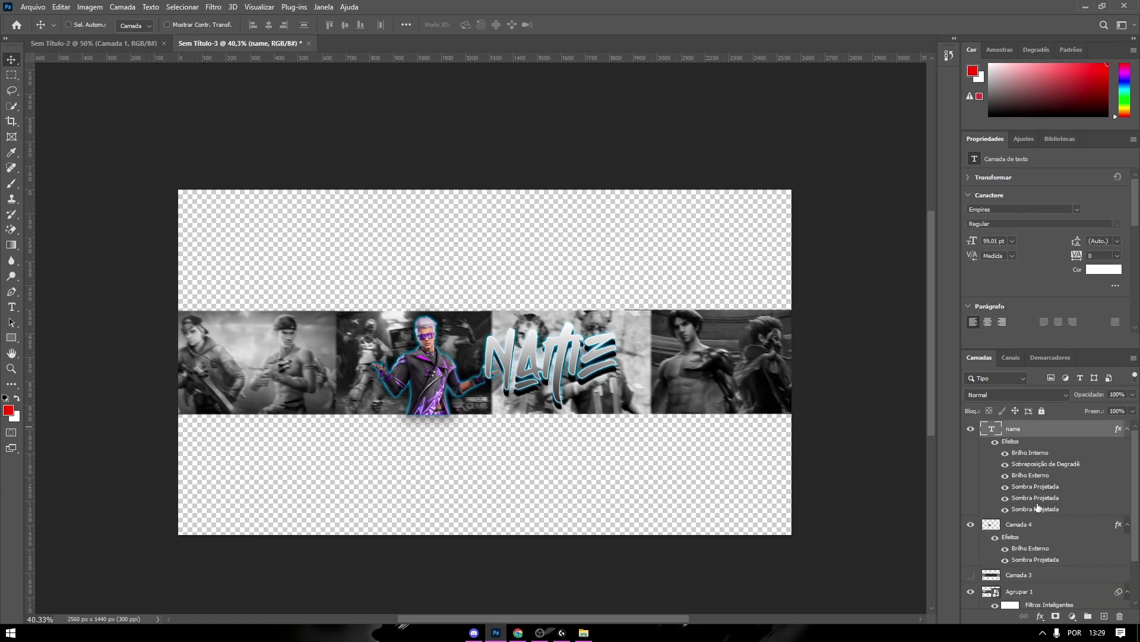
pyautogui.click(1030, 531)
pyautogui.scroll(-2, 1033, 534)
pyautogui.keyDown('ctrl'); pyautogui.click(1041, 541); pyautogui.keyUp('ctrl')
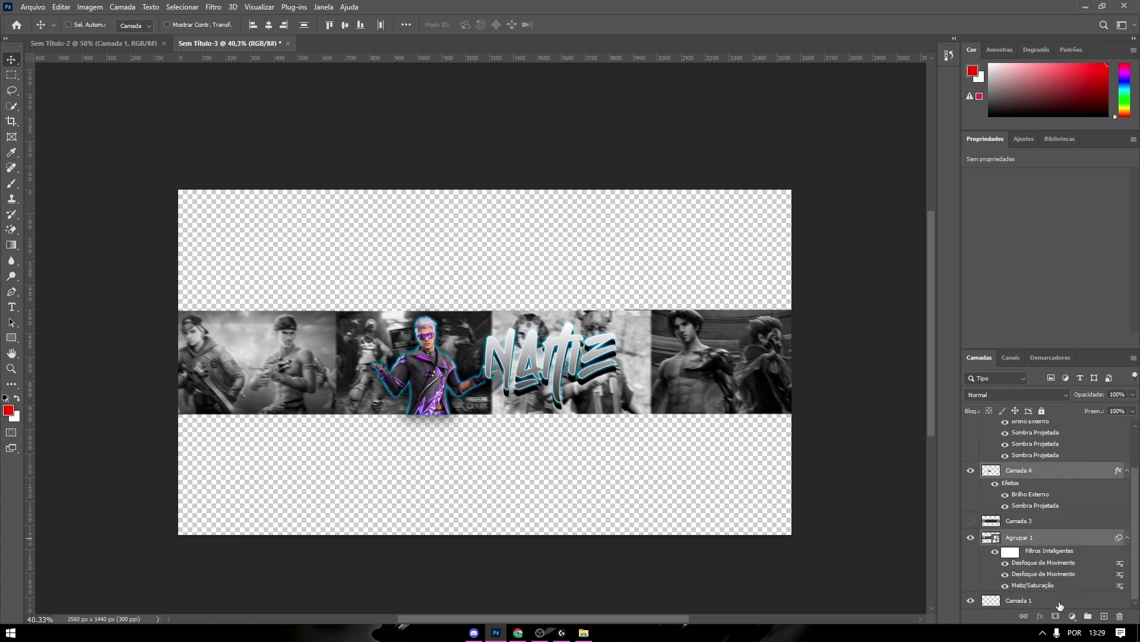
# Step: Group the selected banner layers as Agrupar 2, undo an accidental move, and duplicate the group
pyautogui.click(1090, 615)
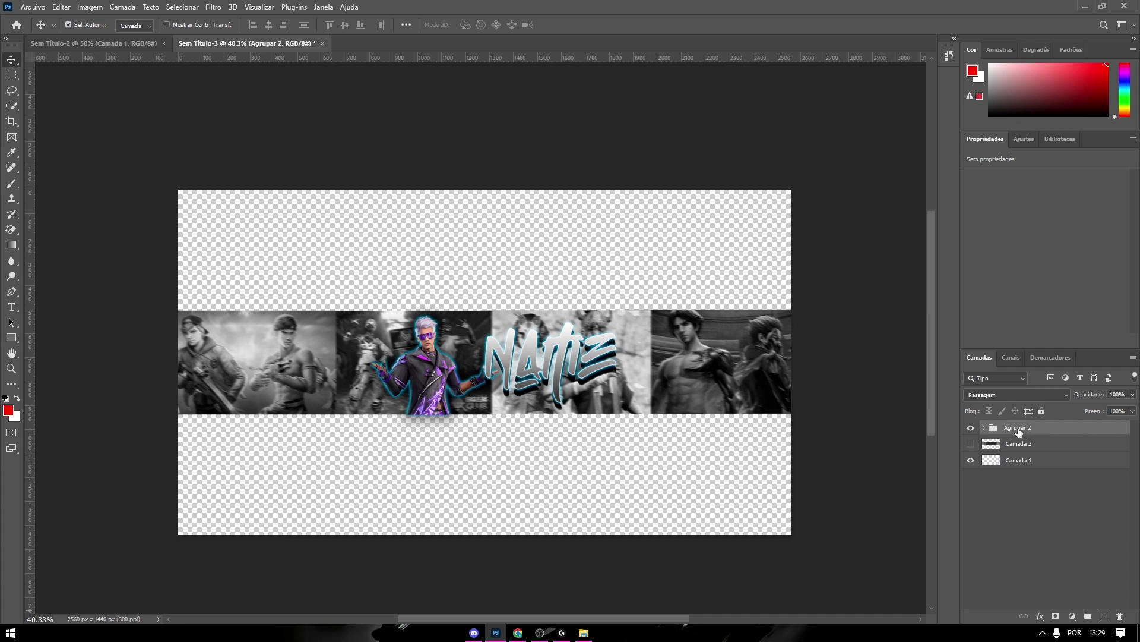
pyautogui.moveTo(1019, 432); pyautogui.dragTo(1017, 443)
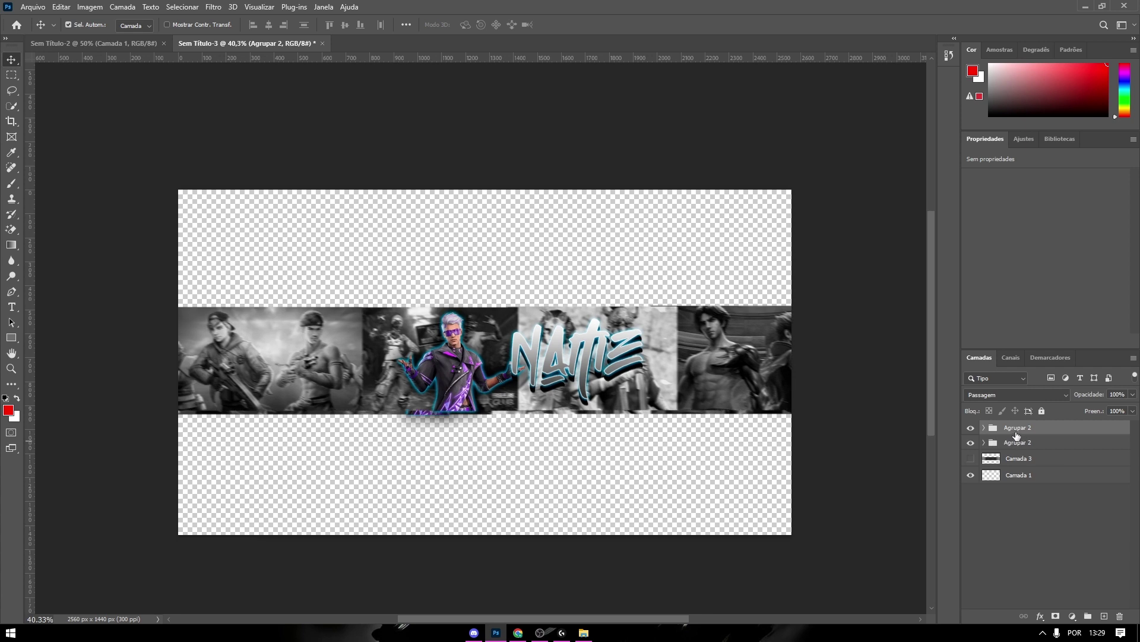
pyautogui.moveTo(1016, 429); pyautogui.dragTo(1016, 484)
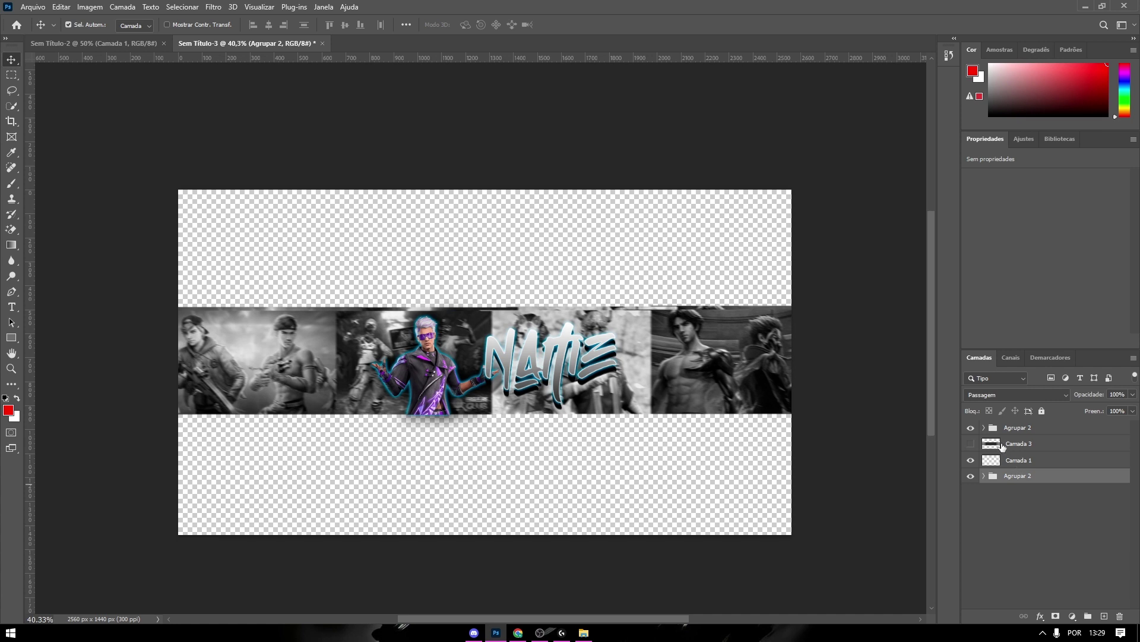
pyautogui.hotkey('ctrl', 'z')
pyautogui.hotkey('ctrl', 'z')
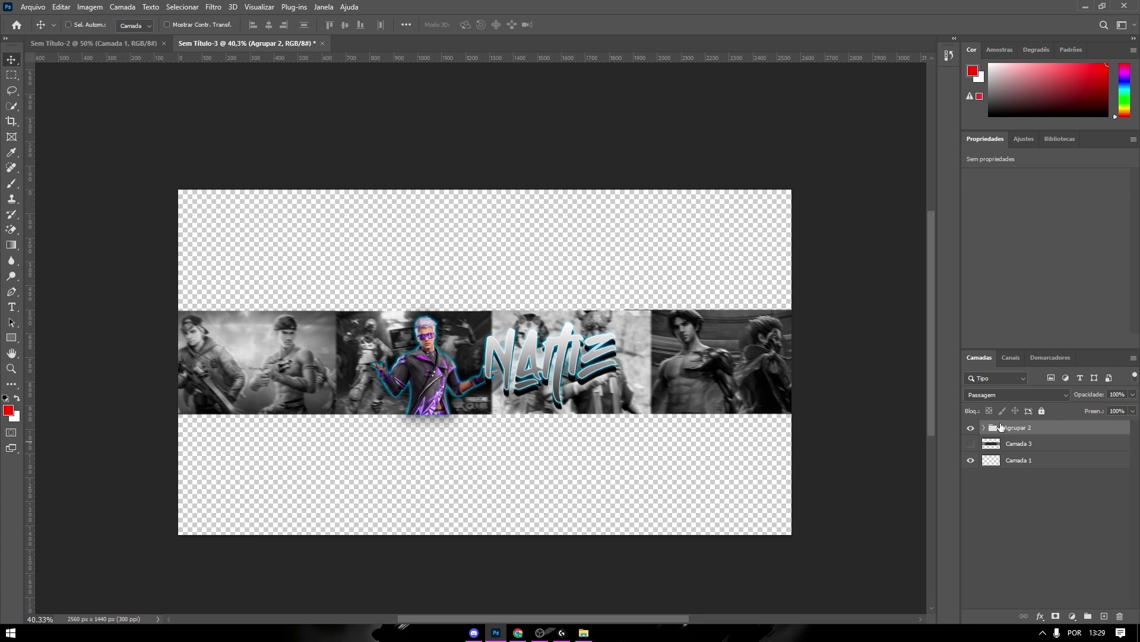
pyautogui.hotkey('ctrl', 'j')
# Step: Move the group copy up and stretch it down until it meets the lower banner
pyautogui.hotkey('ctrl', 't')
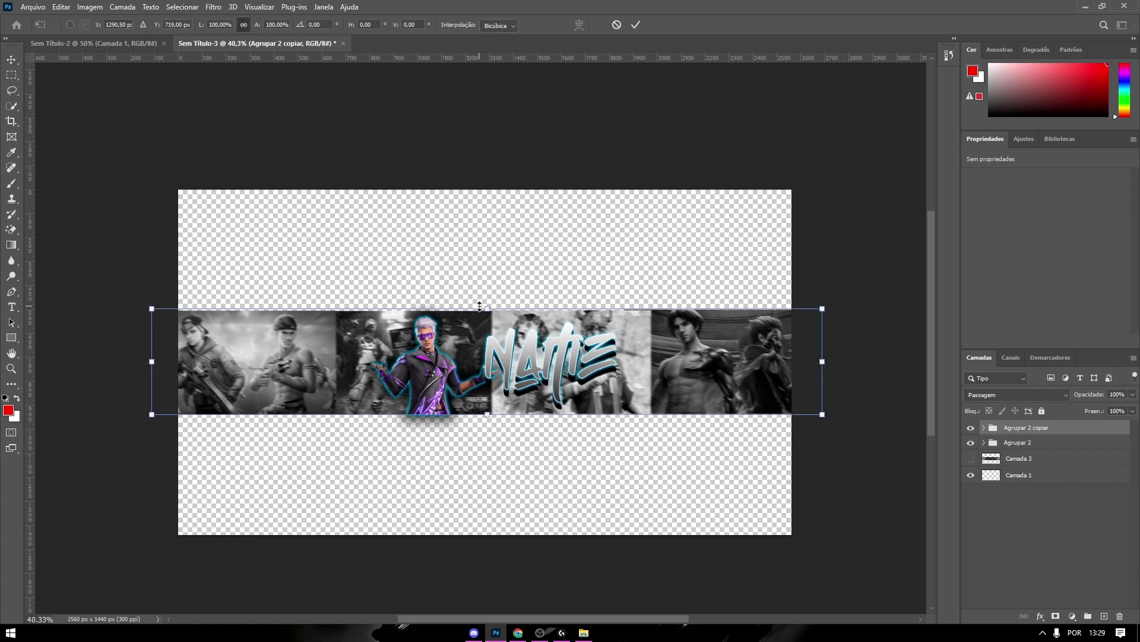
pyautogui.moveTo(494, 324); pyautogui.dragTo(493, 198)
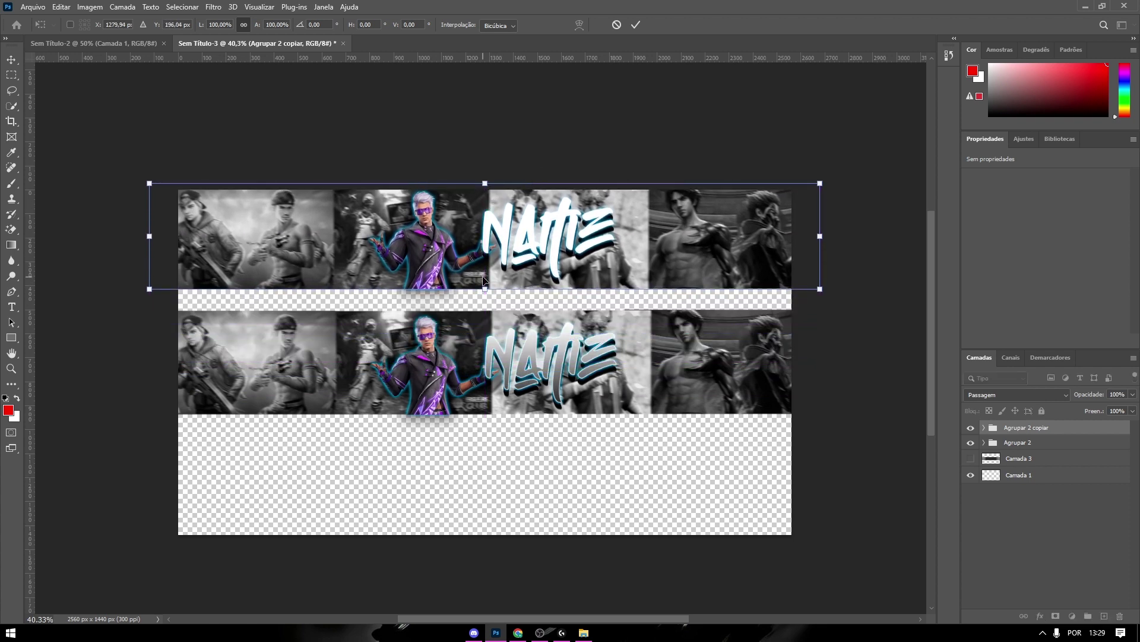
pyautogui.moveTo(485, 290)
pyautogui.mouseDown()
pyautogui.moveTo(485, 313)
pyautogui.moveTo(484, 283)
pyautogui.moveTo(499, 280)
pyautogui.mouseUp()
pyautogui.hotkey('ctrl', '+')
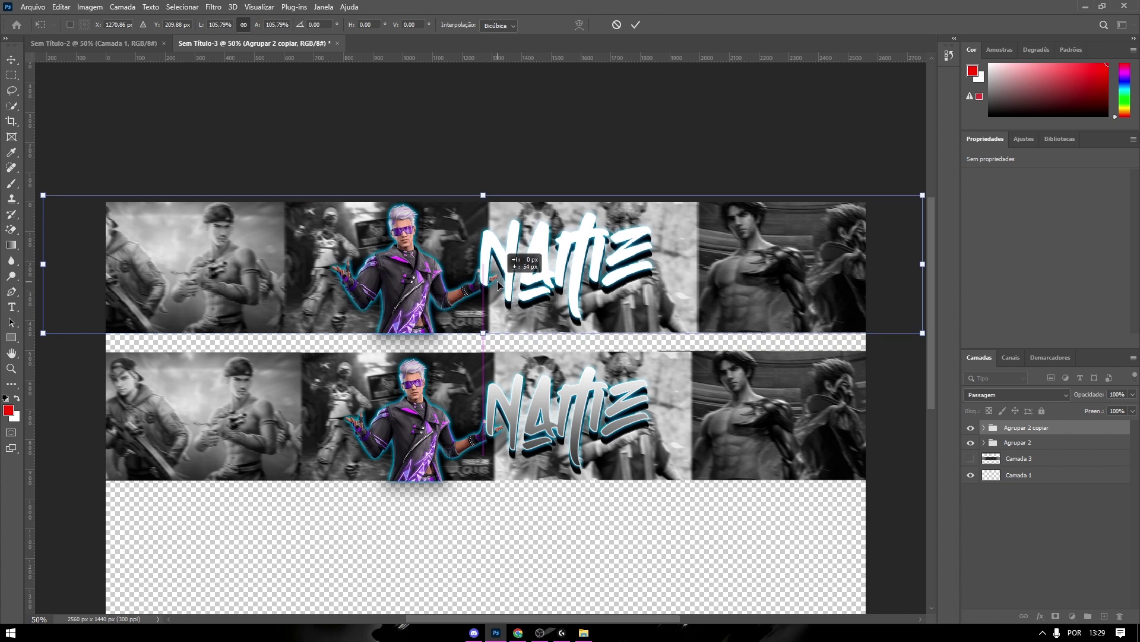
pyautogui.moveTo(485, 333); pyautogui.dragTo(483, 349)
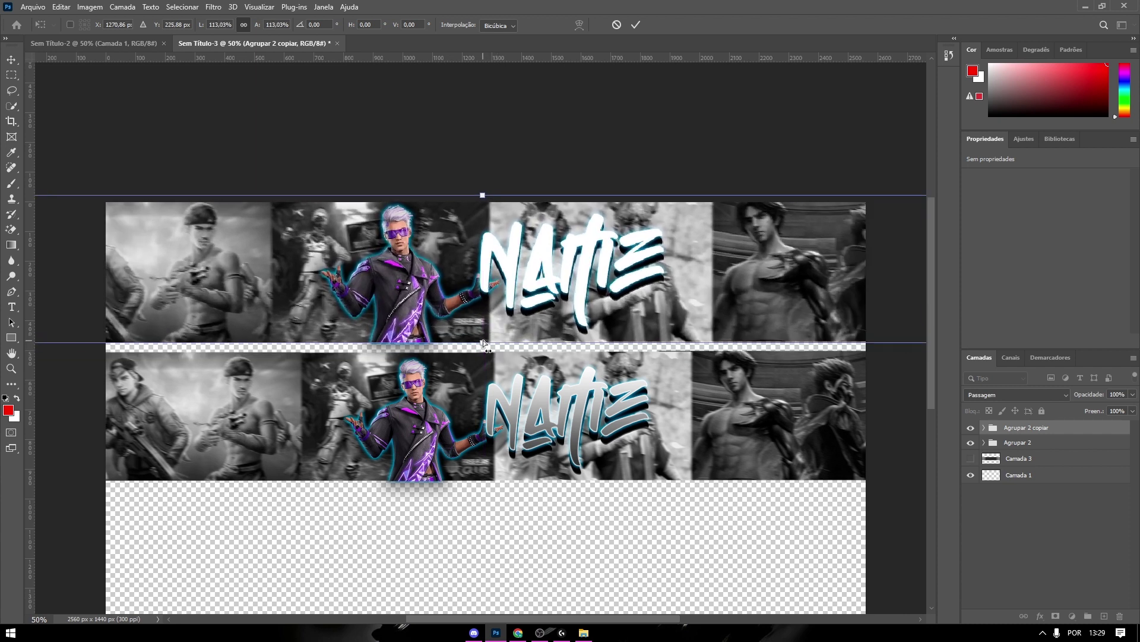
pyautogui.hotkey('ctrl', '+')
pyautogui.hotkey('ctrl', '+')
pyautogui.moveTo(485, 363); pyautogui.dragTo(525, 379)
pyautogui.press('Return')
# Step: Reposition the banner band smart object and collapse the Agrupar 2 copiar group
pyautogui.hotkey('ctrl', '-')
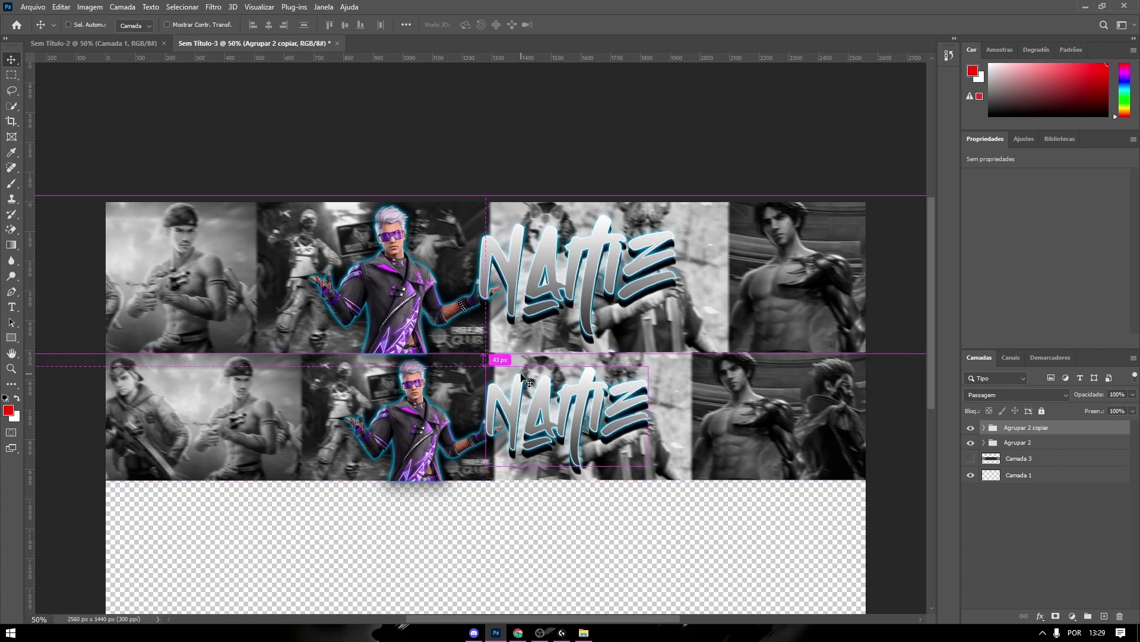
pyautogui.hotkey('ctrl', '-')
pyautogui.keyDown('ctrl'); pyautogui.click(628, 357); pyautogui.keyUp('ctrl')
pyautogui.moveTo(628, 356)
pyautogui.mouseDown()
pyautogui.moveTo(602, 305)
pyautogui.moveTo(612, 373)
pyautogui.mouseUp()
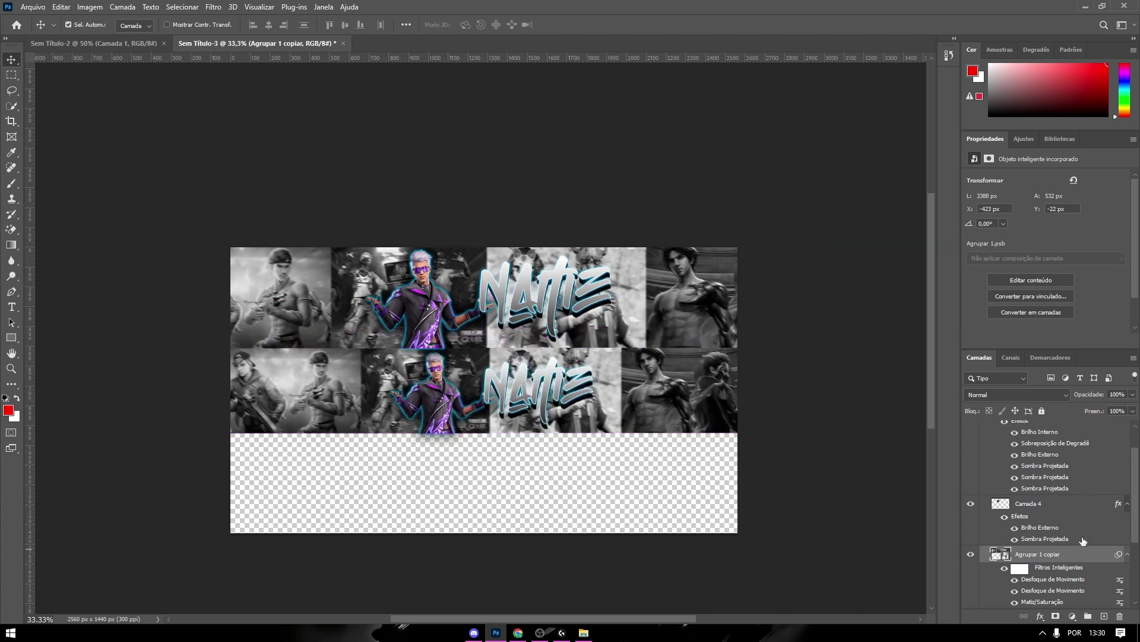
pyautogui.scroll(2, 1082, 541)
pyautogui.click(984, 430)
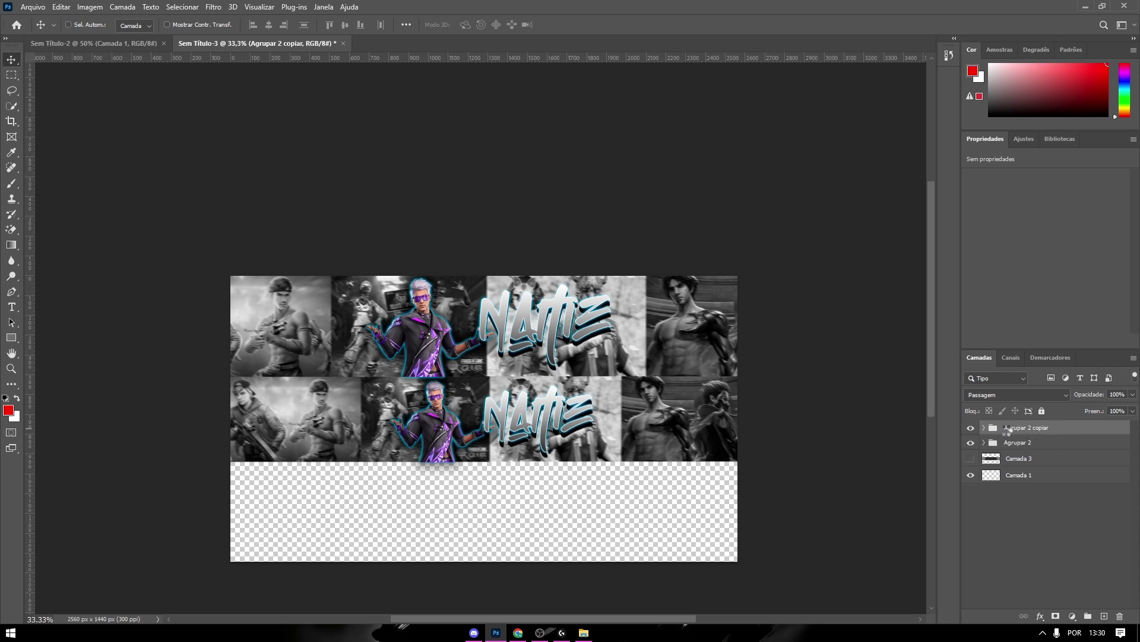
# Step: Duplicate the banner group and move the copy down to the bottom row
pyautogui.hotkey('ctrl', 'j')
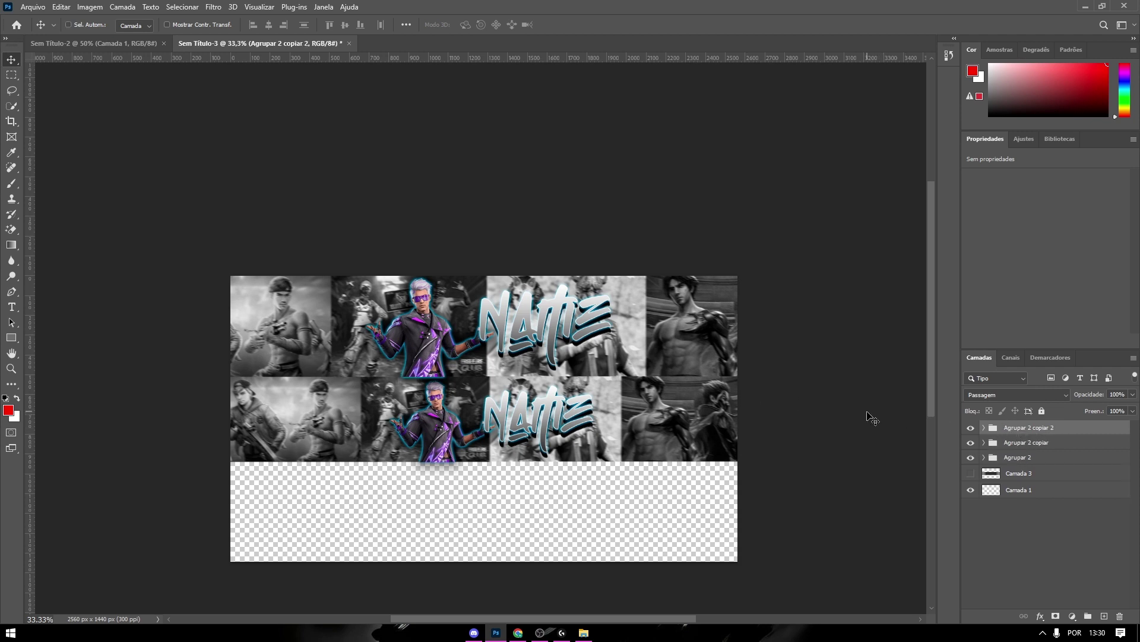
pyautogui.hotkey('ctrl', 't')
pyautogui.moveTo(645, 339); pyautogui.dragTo(647, 523)
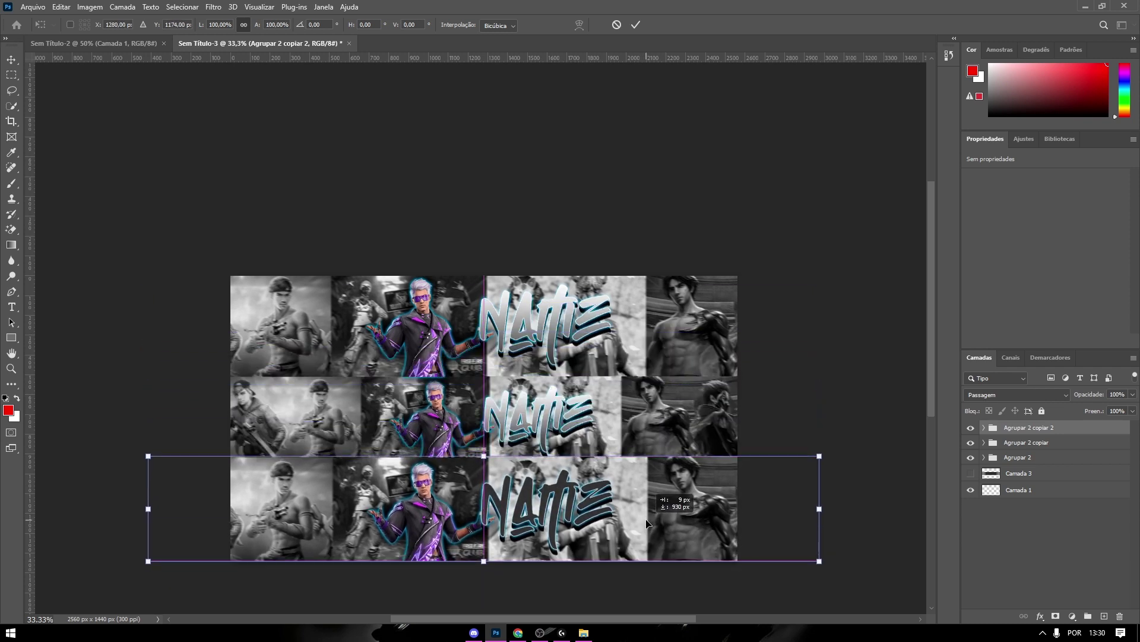
pyautogui.press('Return')
# Step: Nudge the bottom banner up to close the gap with the bands above
pyautogui.scroll(-1, 647, 520)
pyautogui.scroll(-1, 651, 511)
pyautogui.scroll(-2, 648, 494)
pyautogui.scroll(-1, 627, 491)
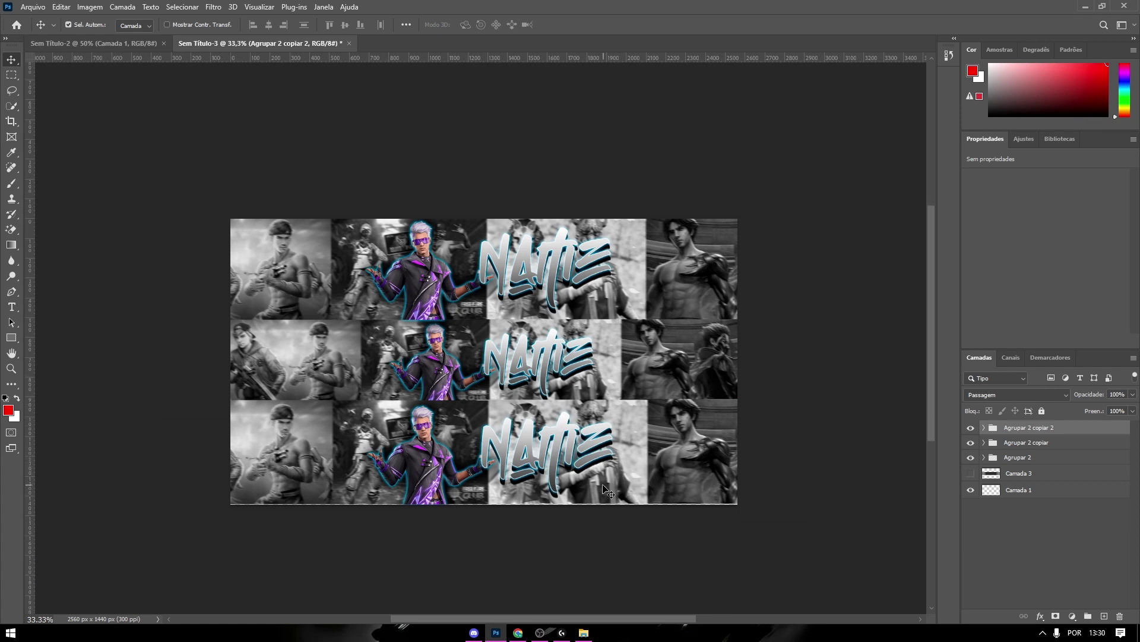
pyautogui.hotkey('ctrl', 't')
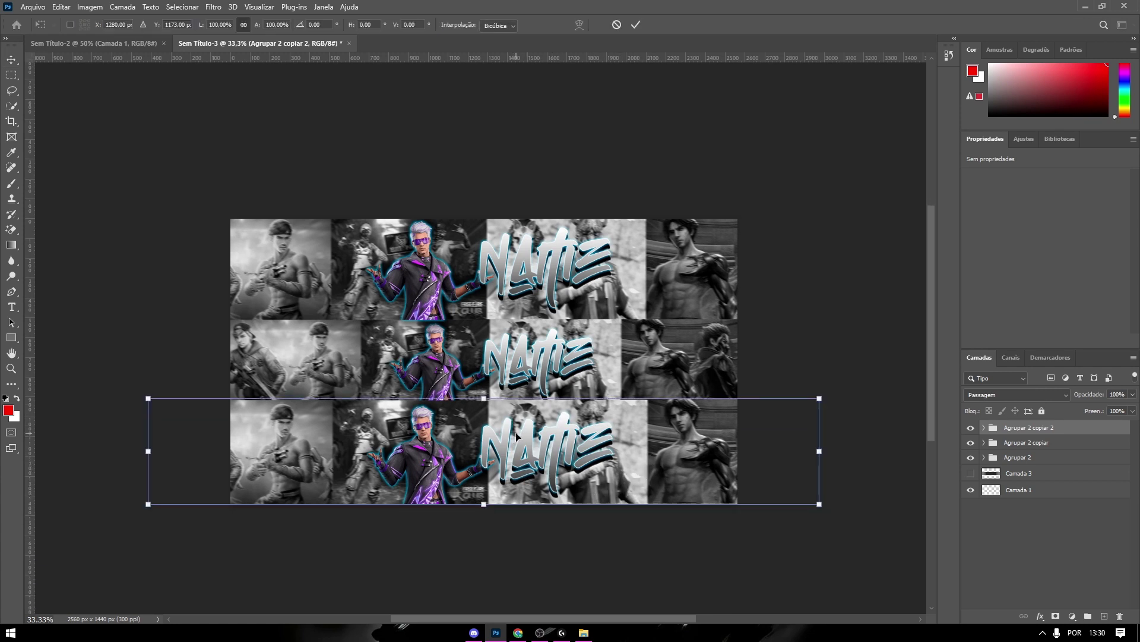
pyautogui.scroll(1, 516, 437)
pyautogui.moveTo(496, 389); pyautogui.dragTo(499, 414)
pyautogui.scroll(1, 499, 393)
pyautogui.scroll(1, 500, 410)
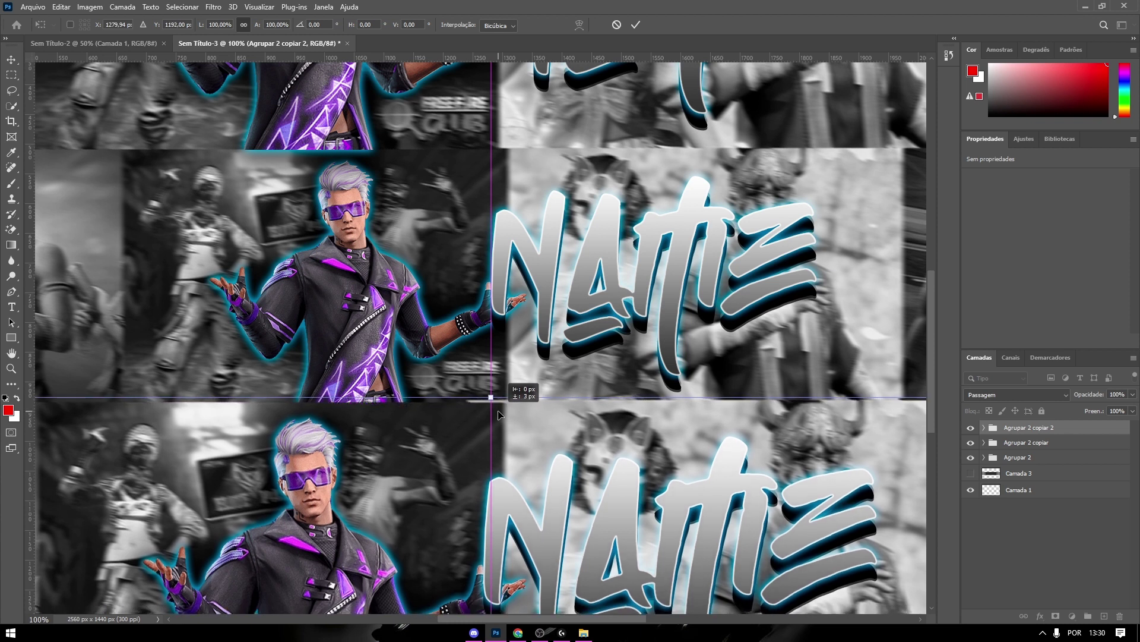
pyautogui.scroll(-1, 499, 414)
pyautogui.press('Return')
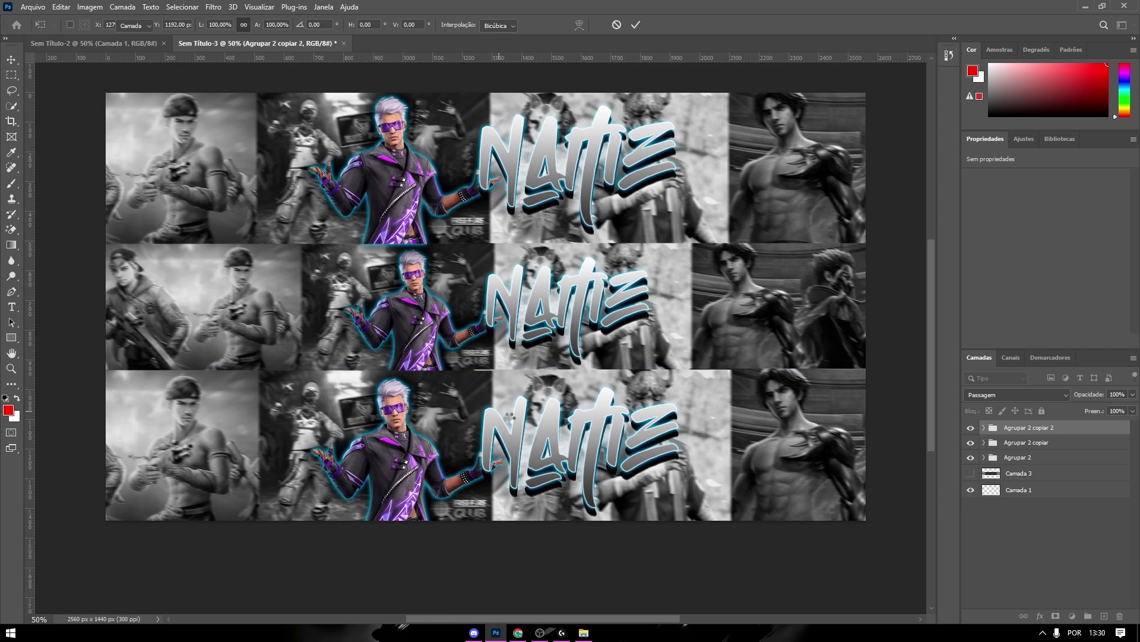
pyautogui.scroll(-1, 518, 416)
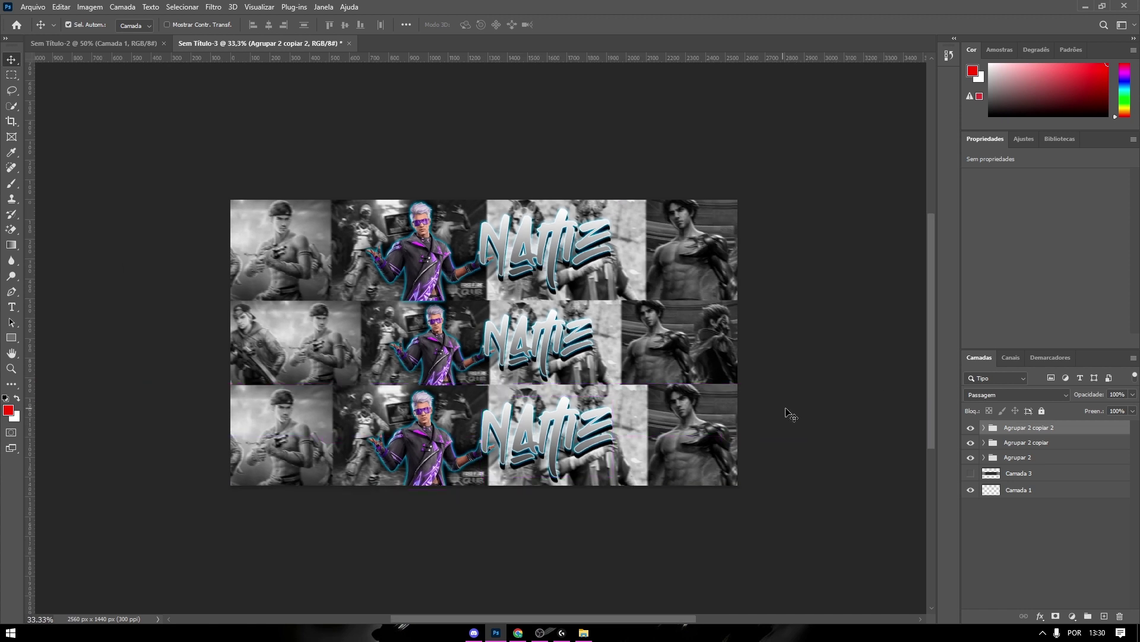
pyautogui.scroll(1, 826, 416)
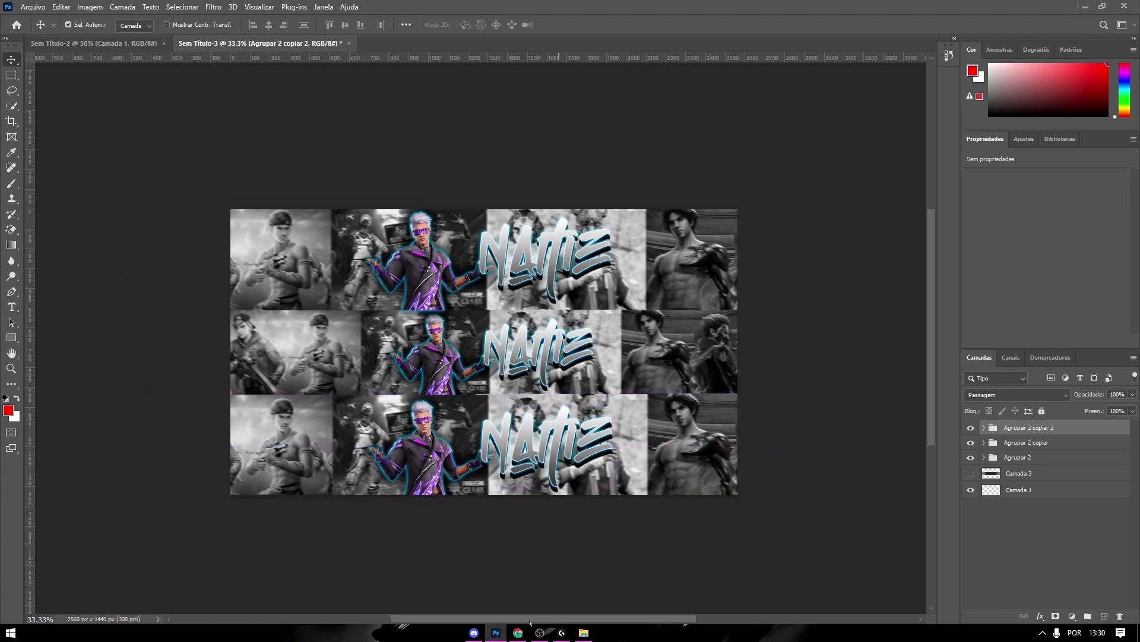
pyautogui.hscroll(2, 772, 523)
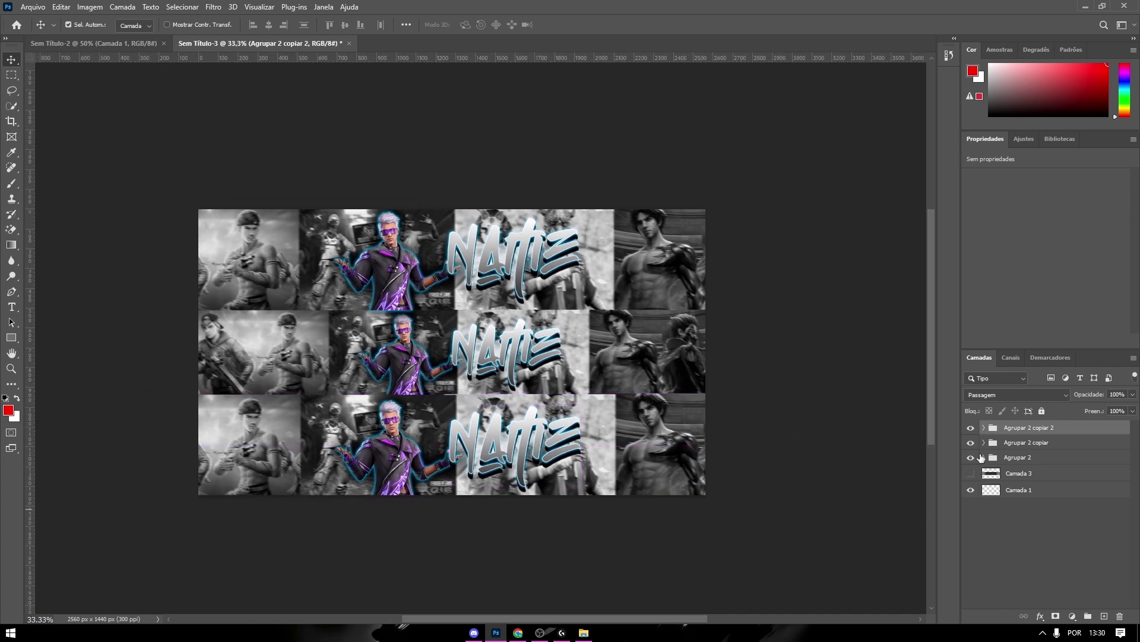
pyautogui.click(971, 474)
pyautogui.scroll(-2, 620, 354)
pyautogui.scroll(1, 620, 356)
pyautogui.scroll(1, 622, 355)
pyautogui.scroll(-2, 623, 354)
pyautogui.hotkey('ctrl', '+')
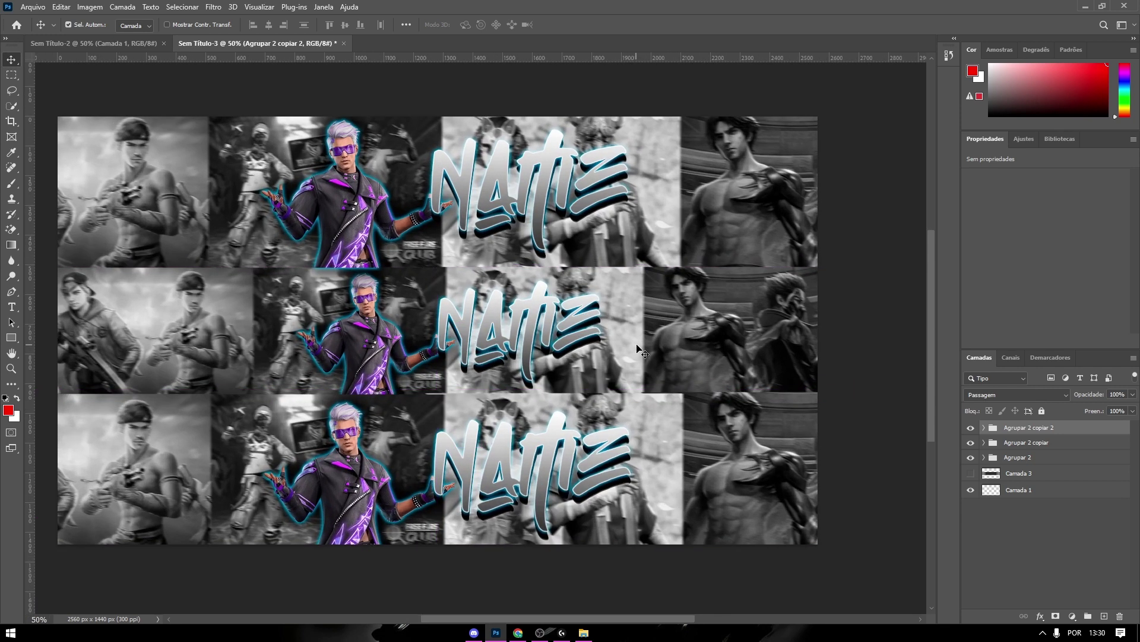
pyautogui.scroll(1, 644, 351)
pyautogui.hscroll(-2, 713, 522)
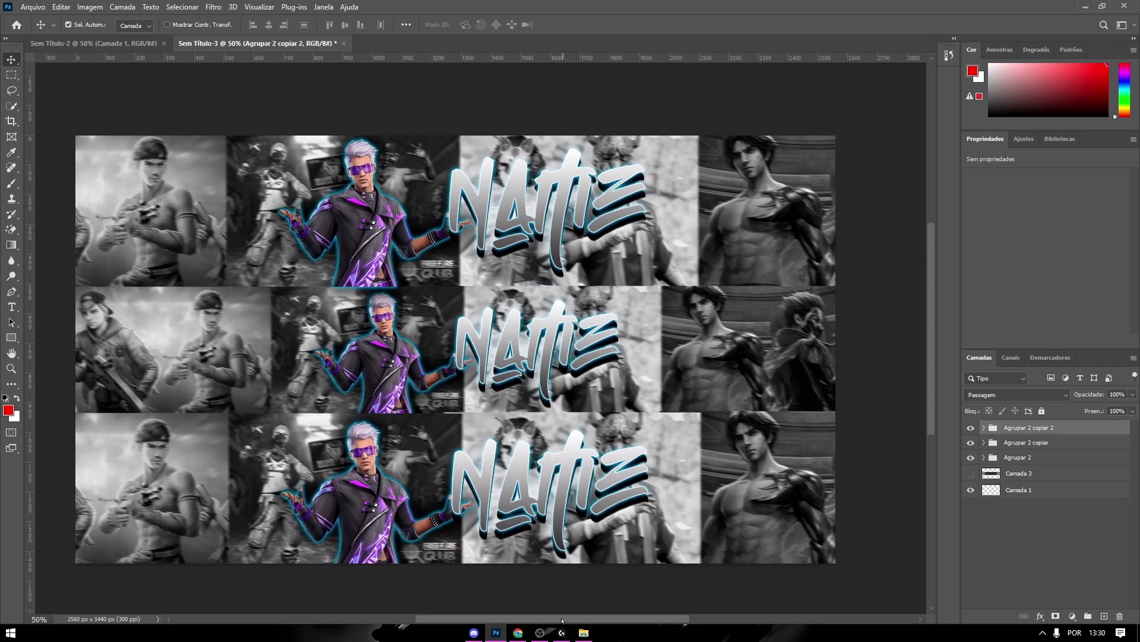
pyautogui.hscroll(-2, 832, 481)
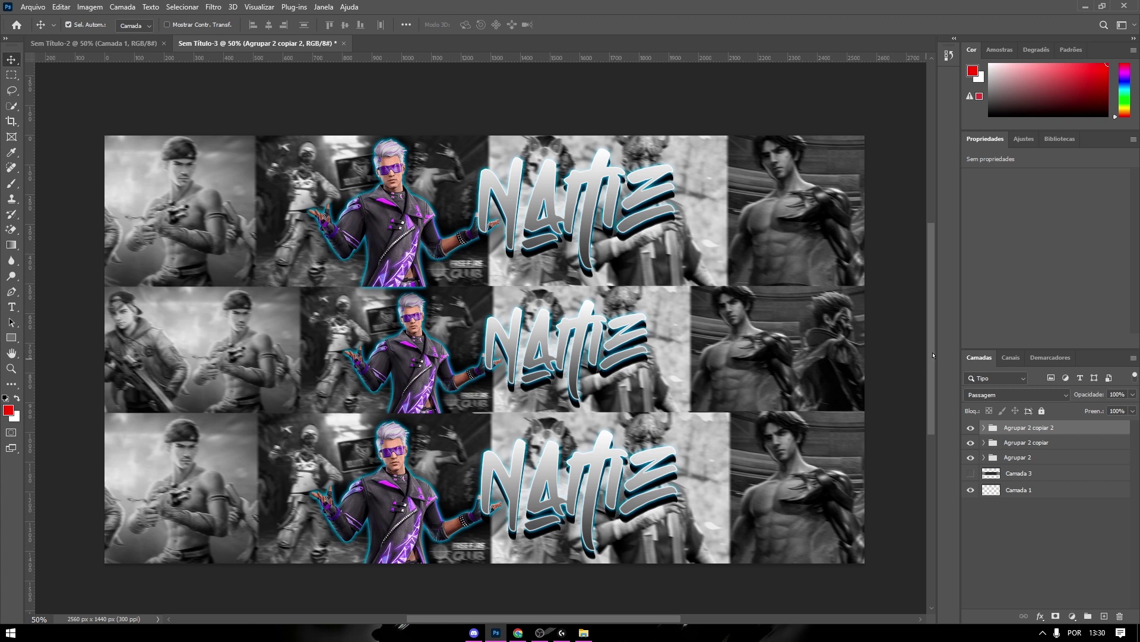
pyautogui.moveTo(933, 355); pyautogui.dragTo(934, 356)
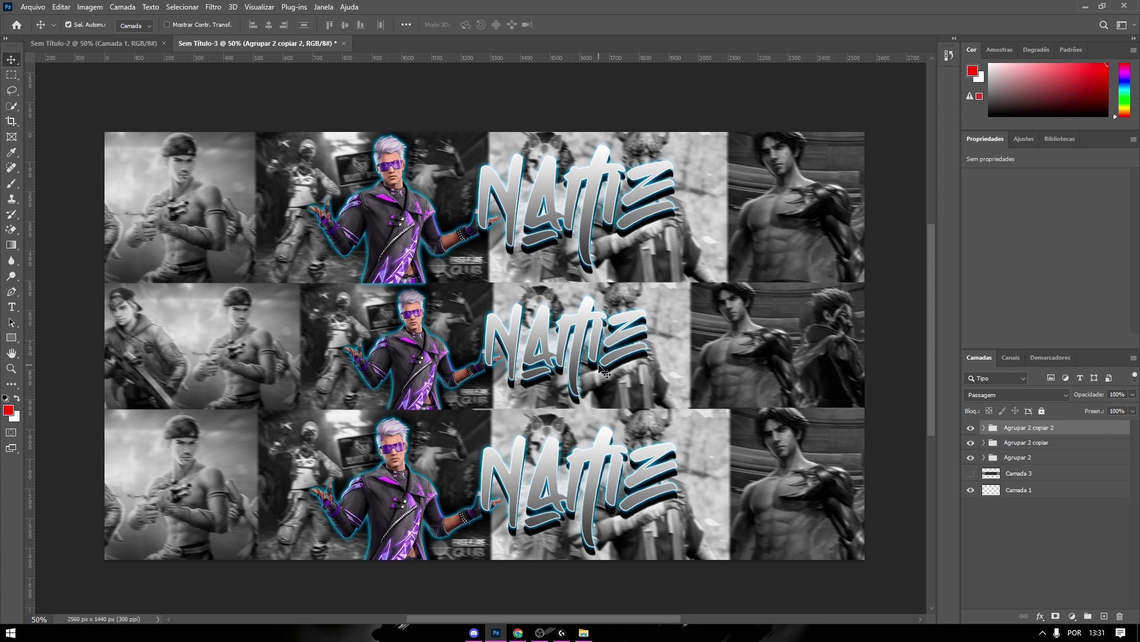
pyautogui.scroll(1, 909, 371)
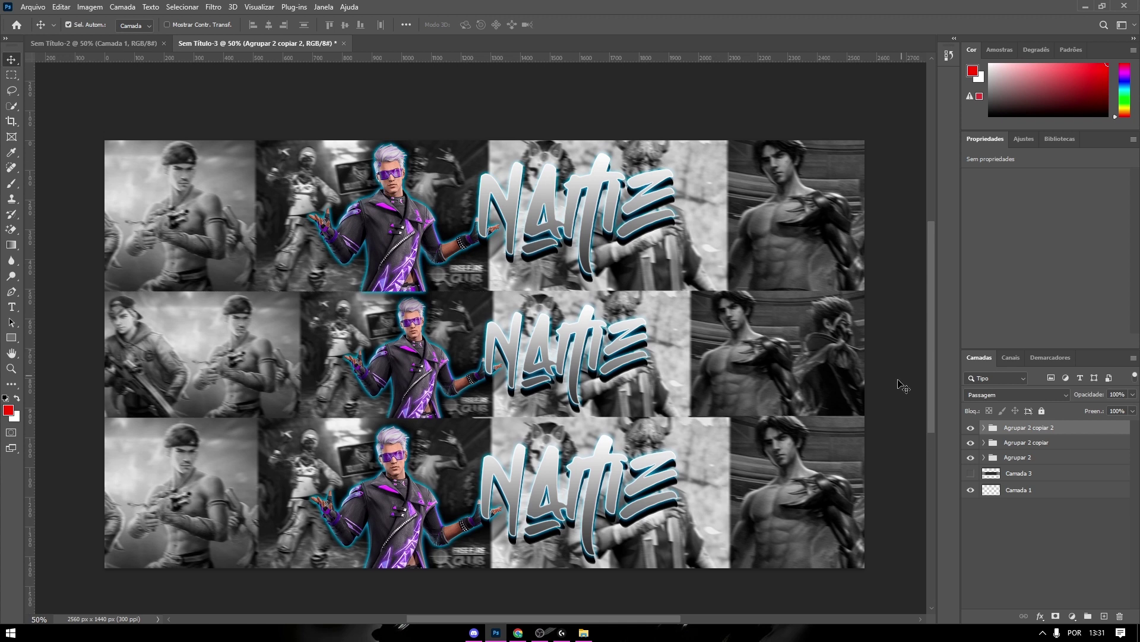
pyautogui.scroll(1, 915, 381)
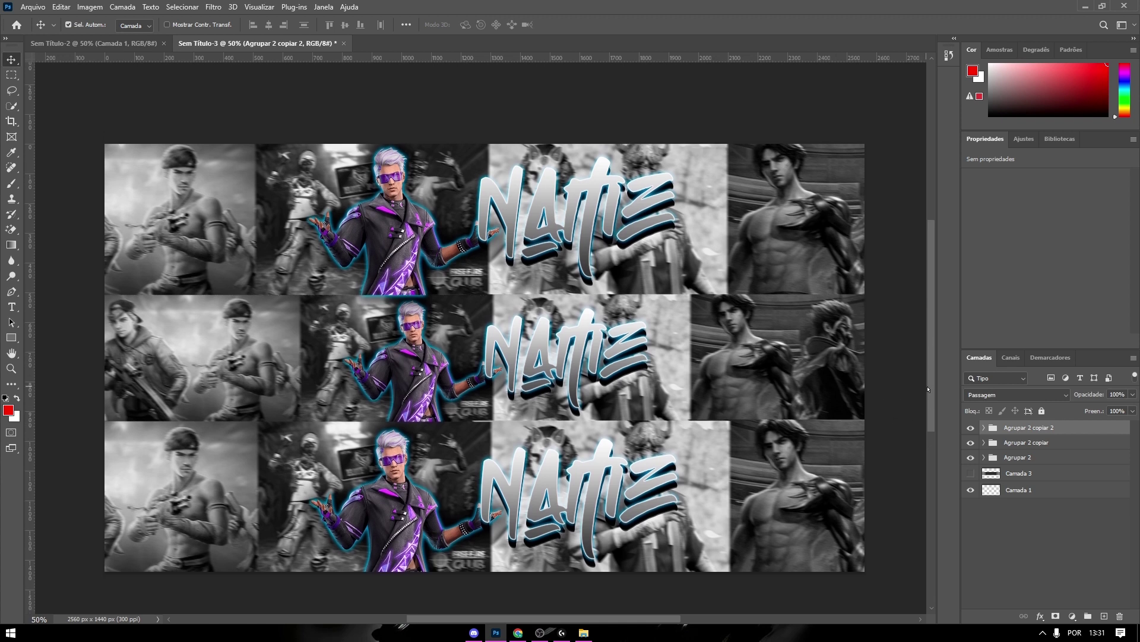
pyautogui.scroll(-3, 933, 384)
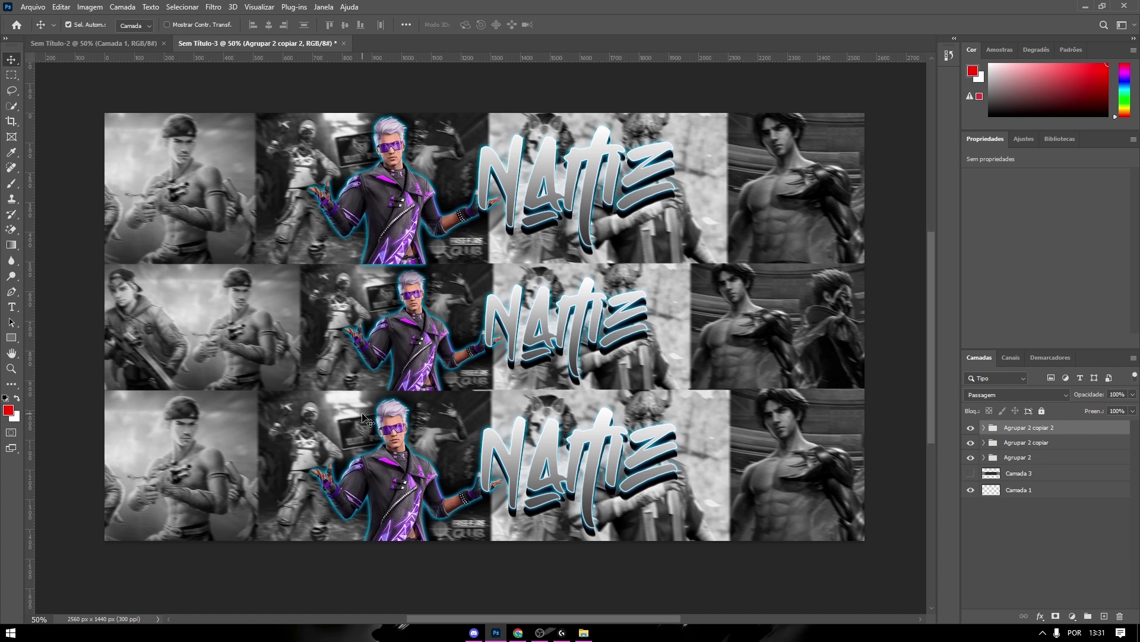